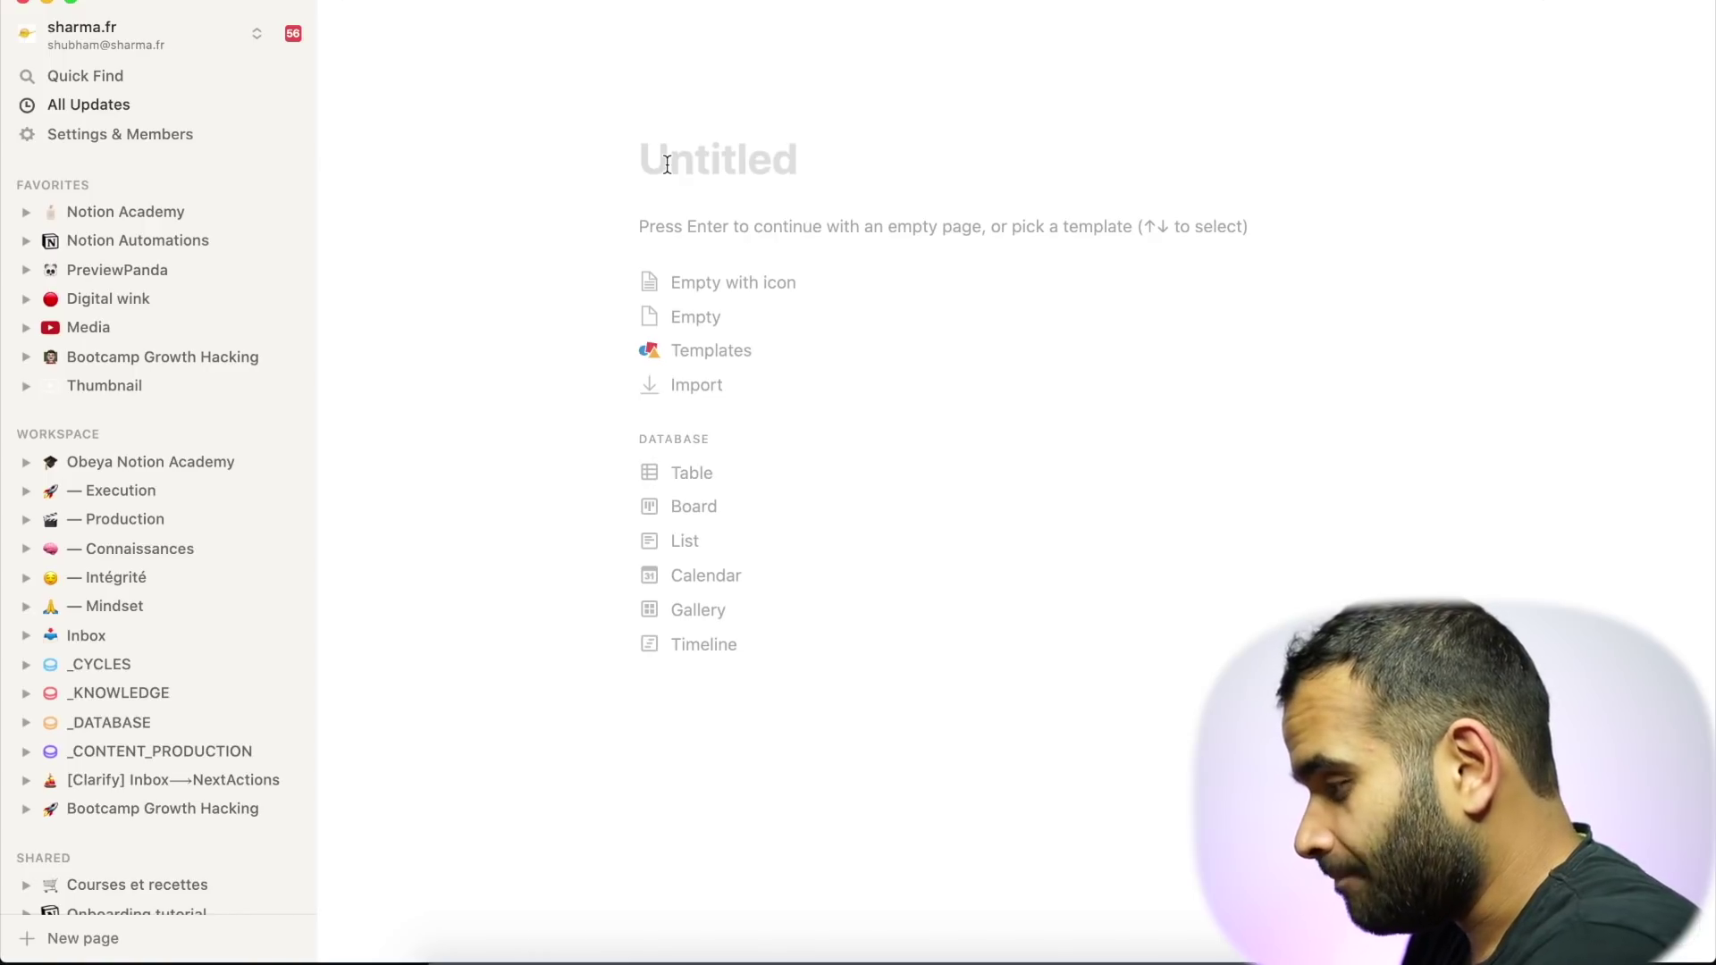
- Title the new page "Ma vidéo" and give it a film projector emoji as its icon
type("Ma vidéo")
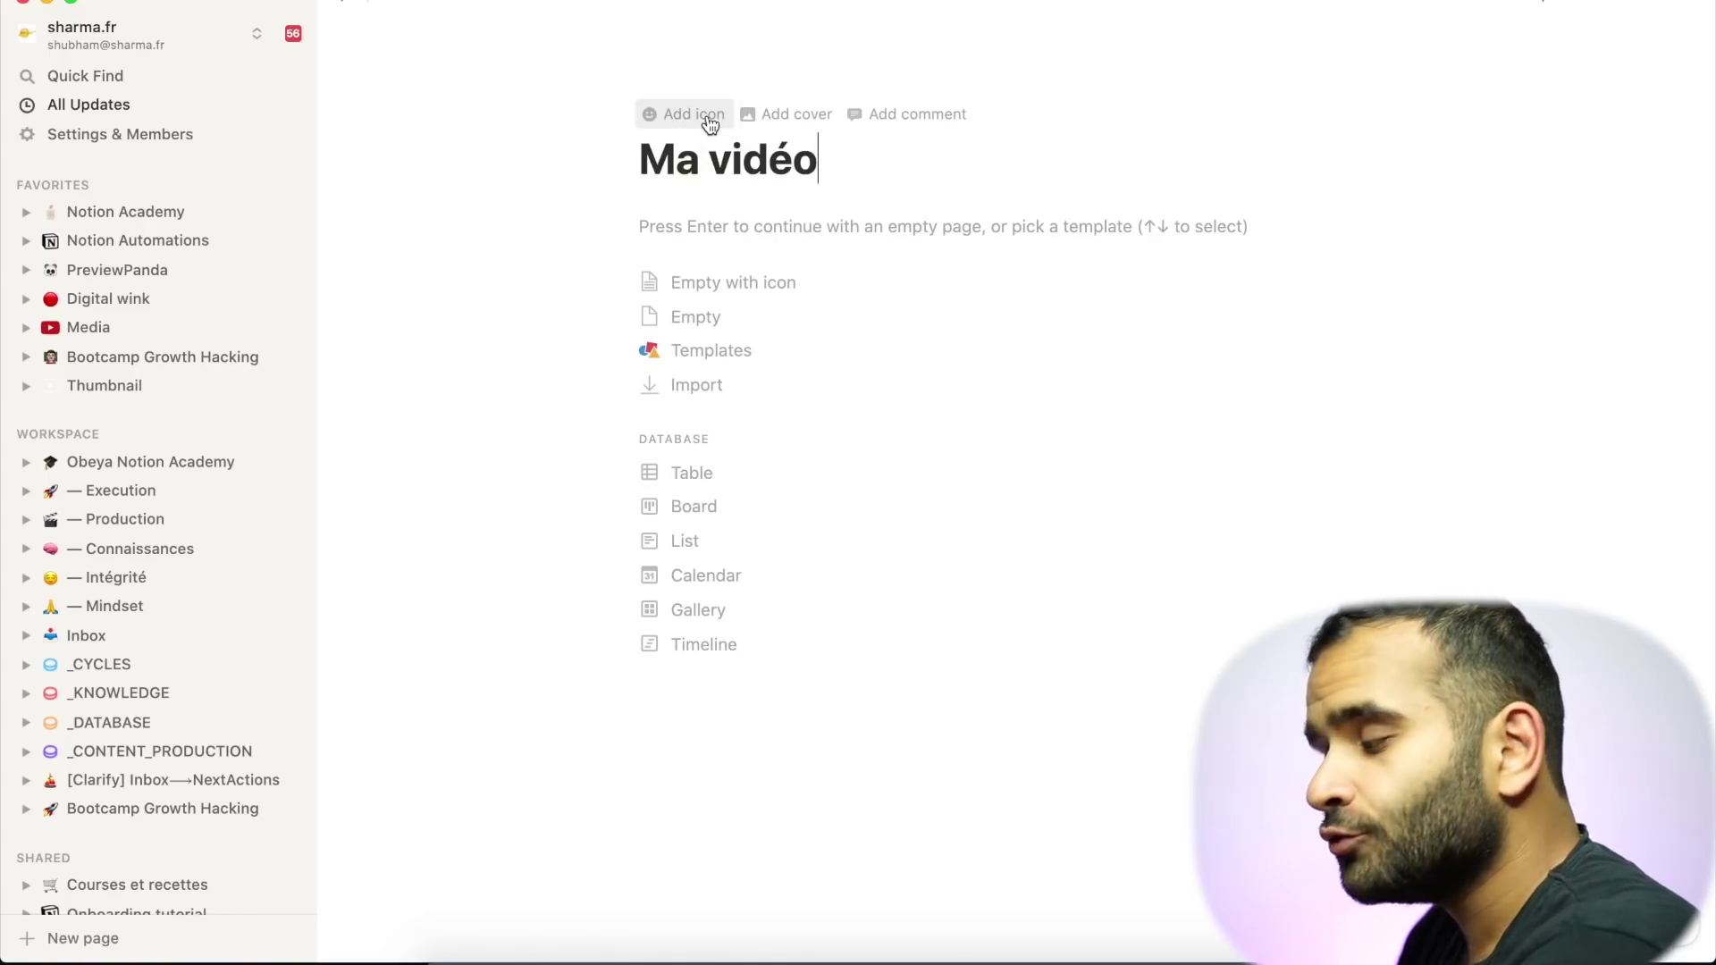
left_click(711, 123)
left_click(672, 159)
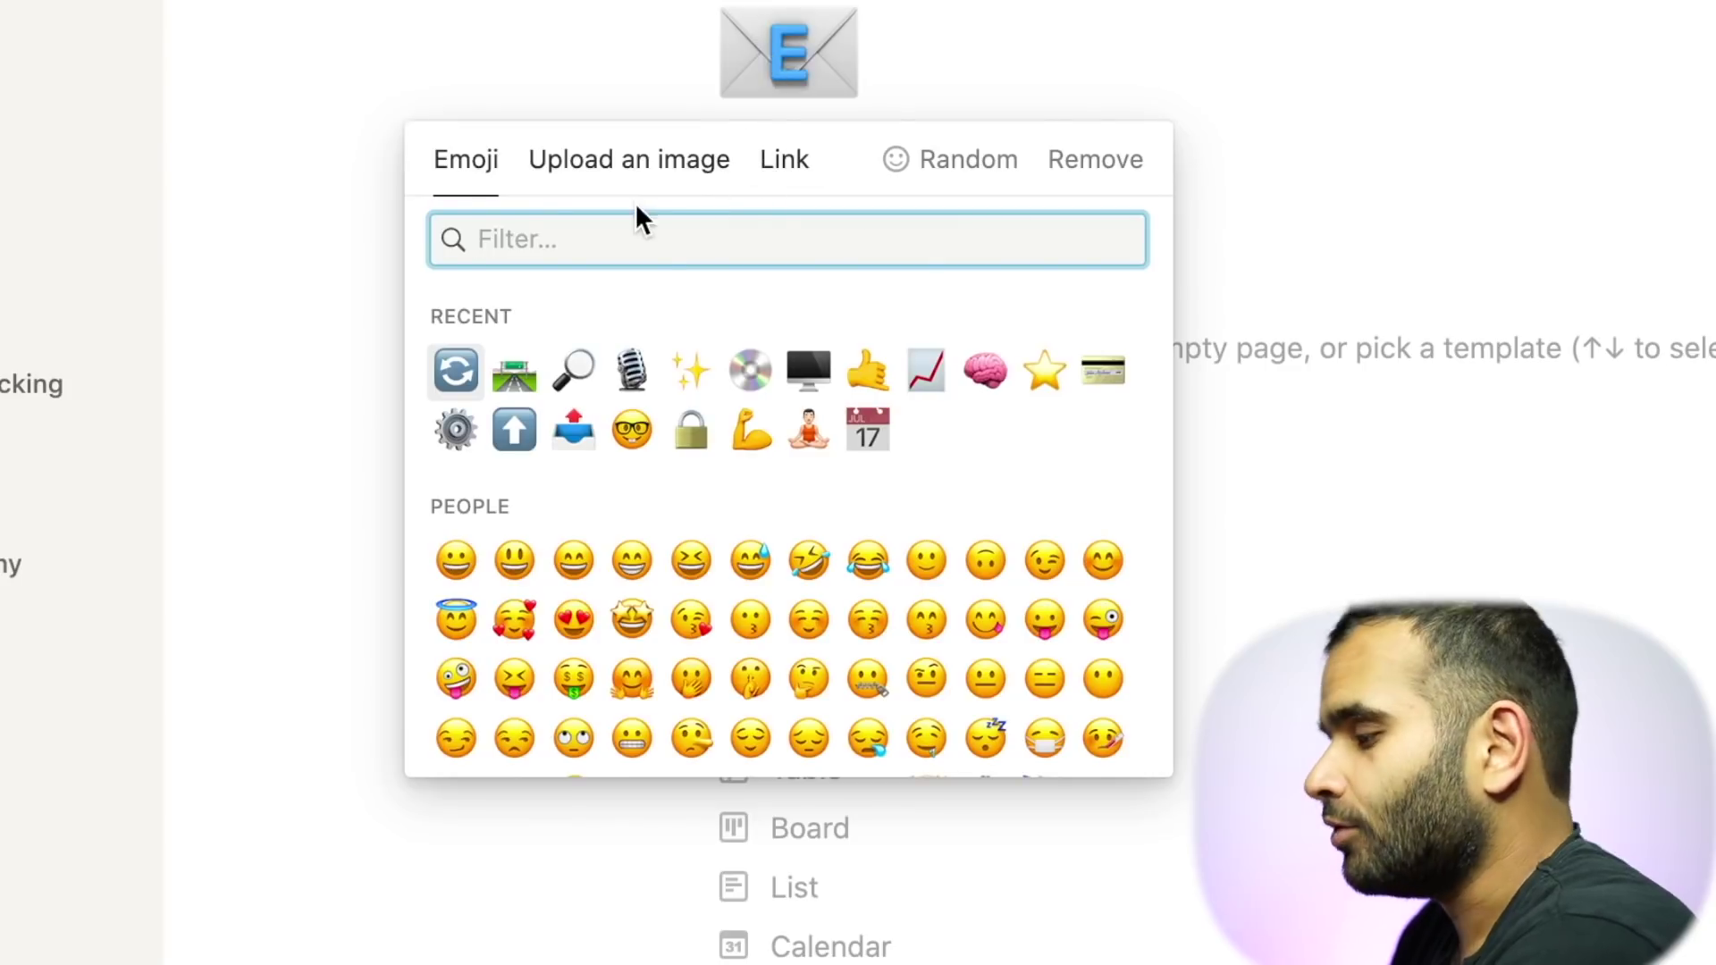
scroll(745, 513, "down", 5)
scroll(749, 532, "down", 6)
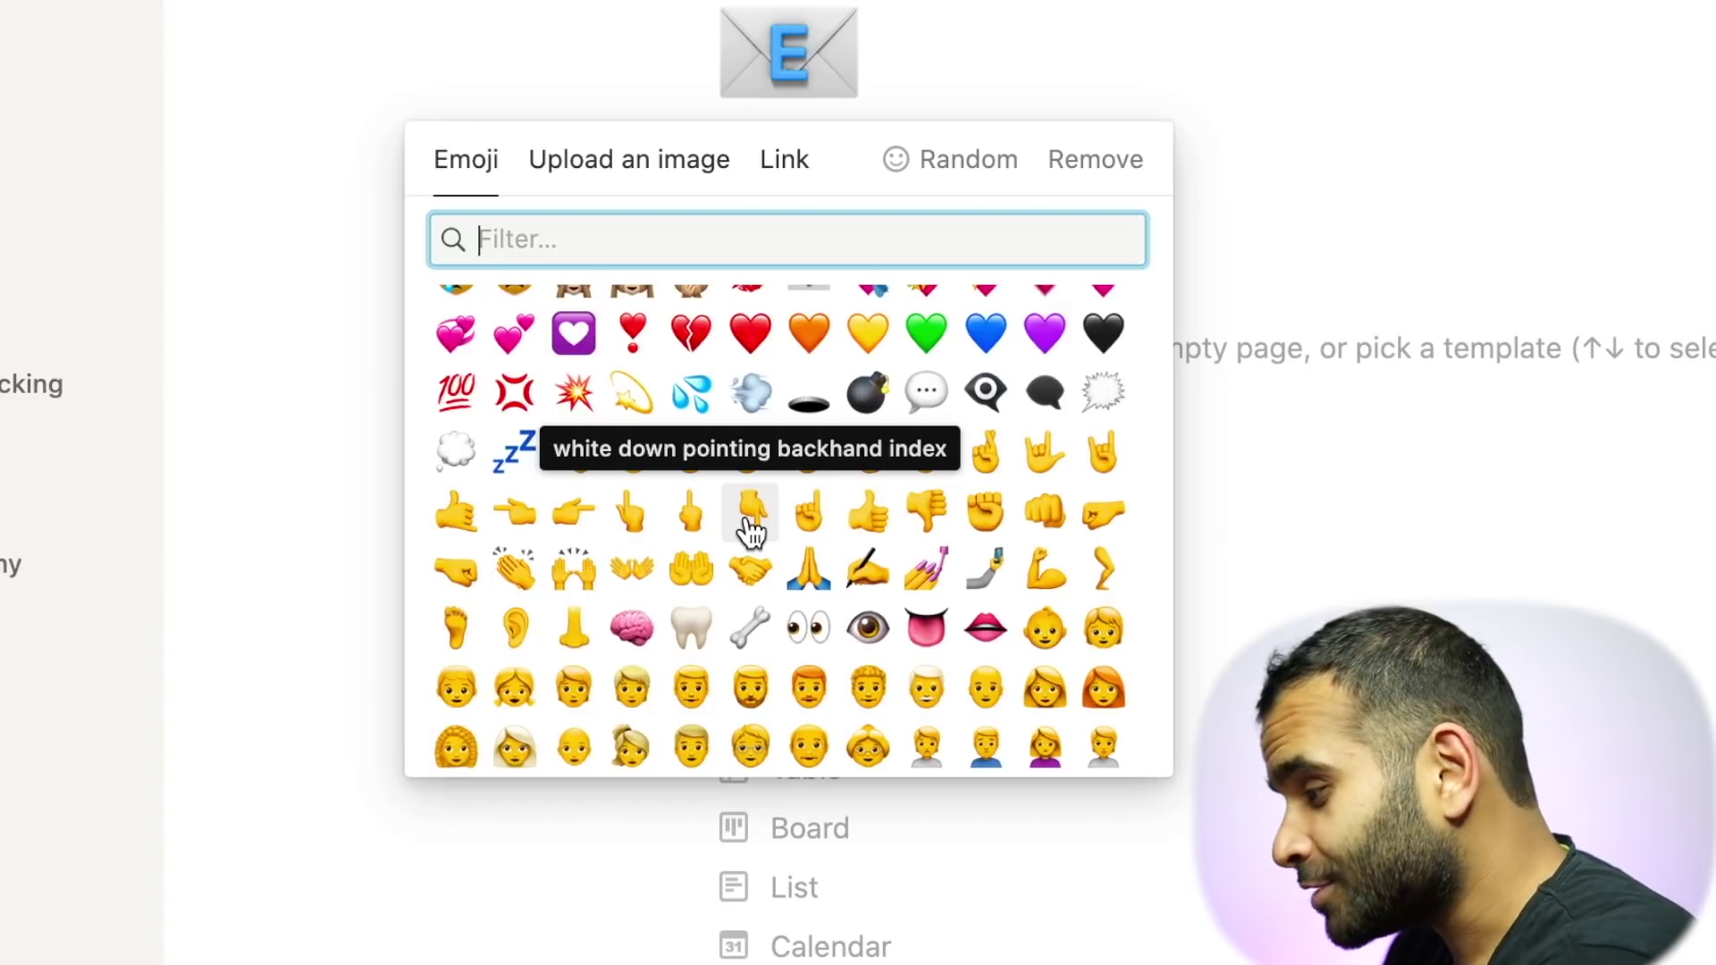
scroll(751, 531, "down", 1)
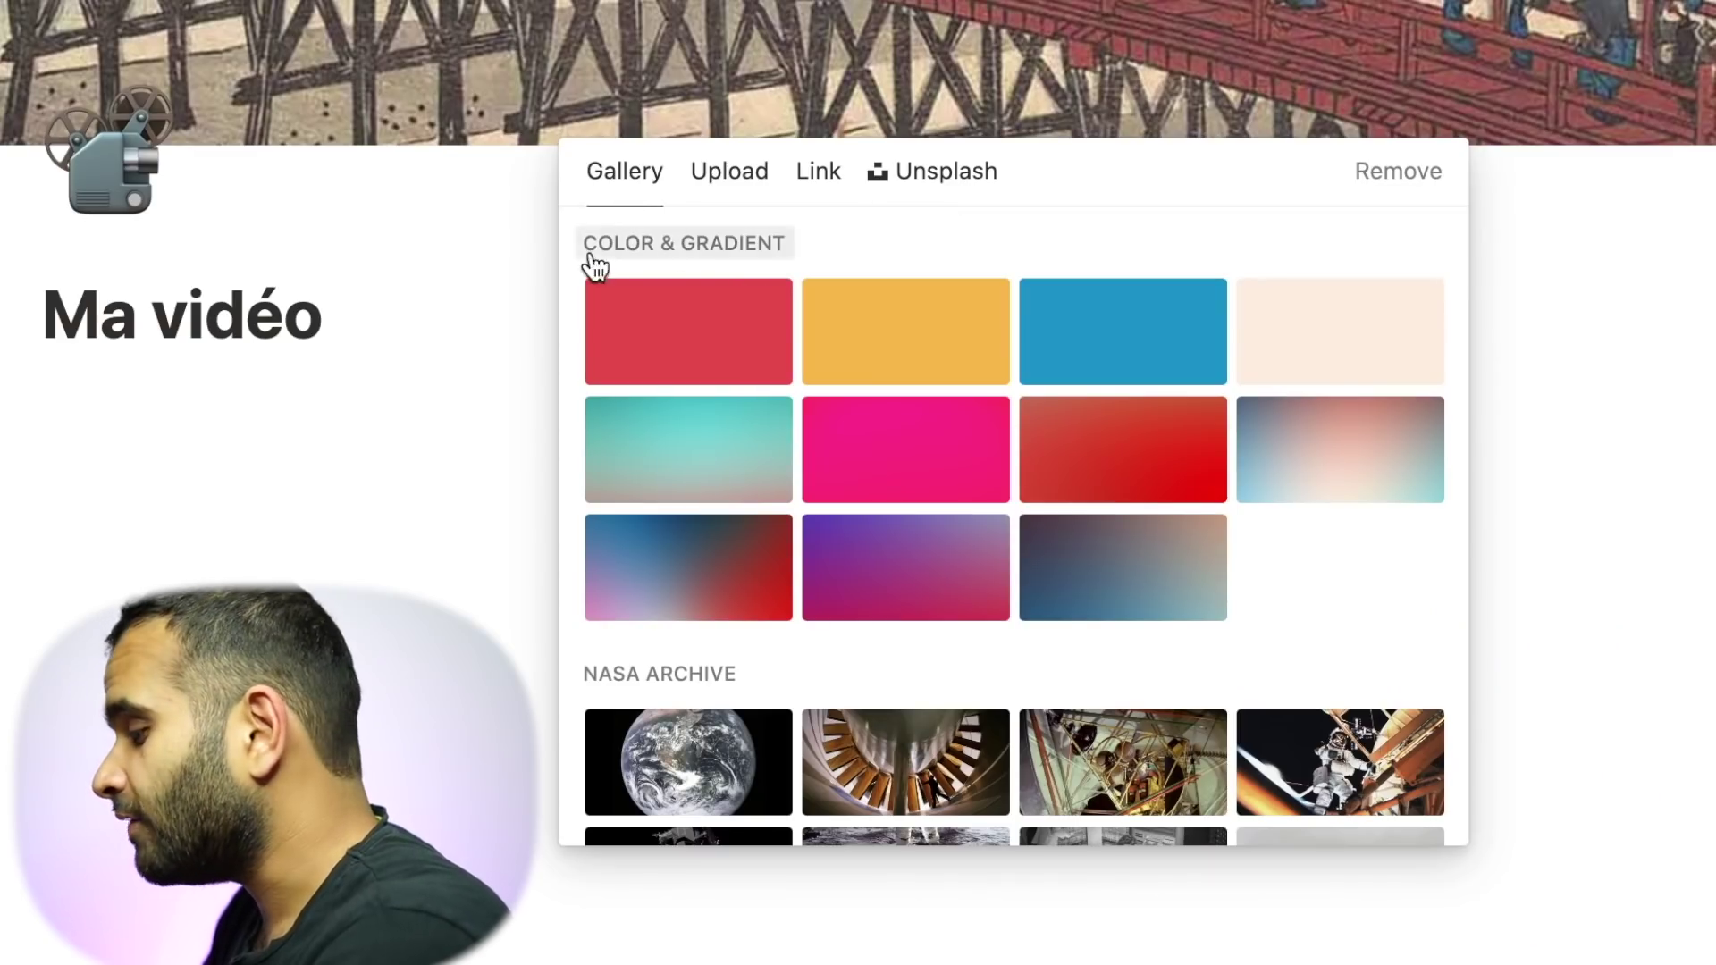
- Set the Unsplash beach photo of a person reading as the page cover and reposition it to show the deckchair
left_click(891, 190)
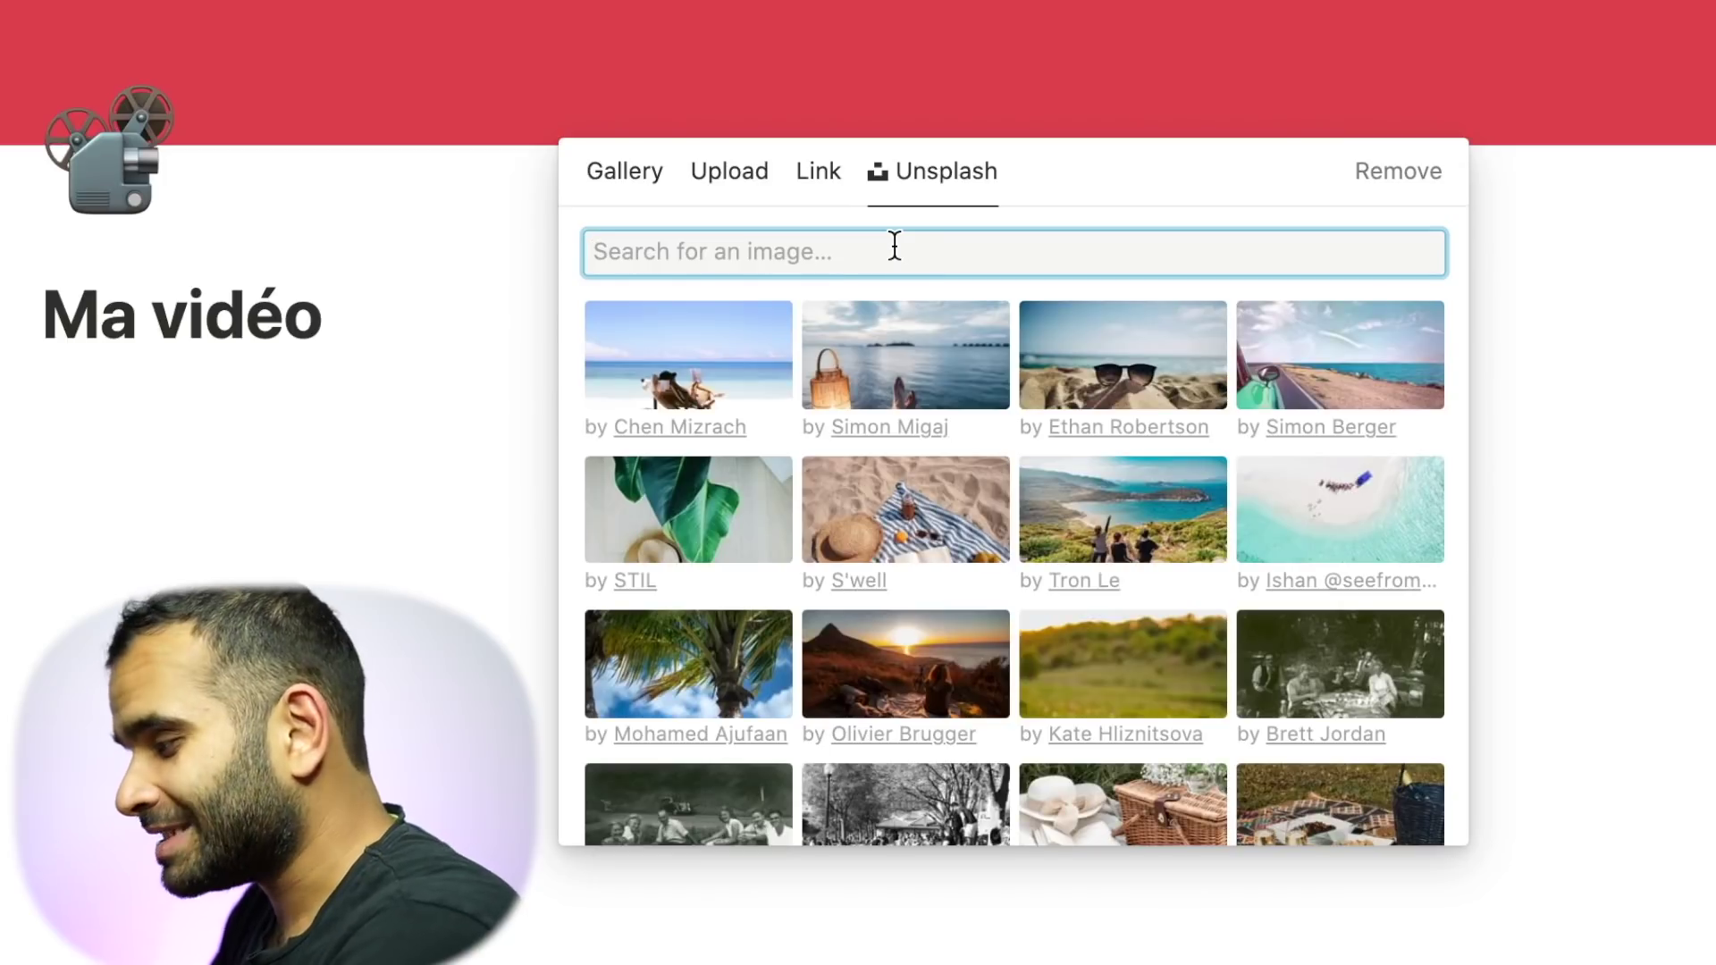
left_click(725, 344)
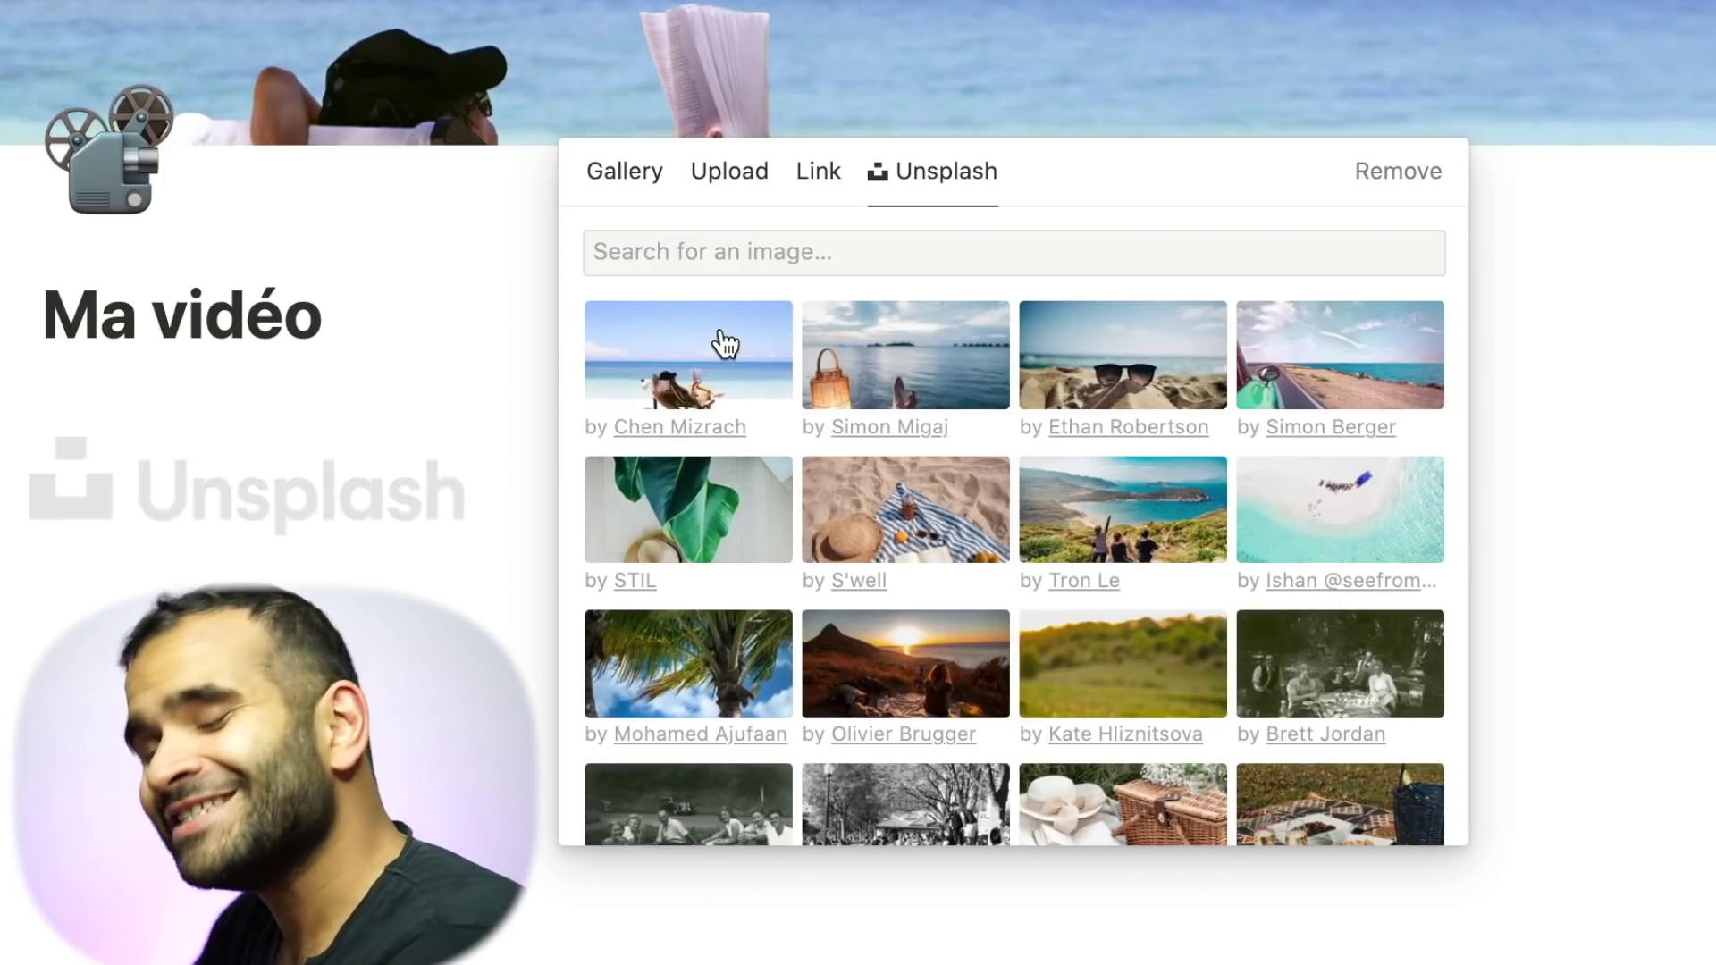
left_click(902, 47)
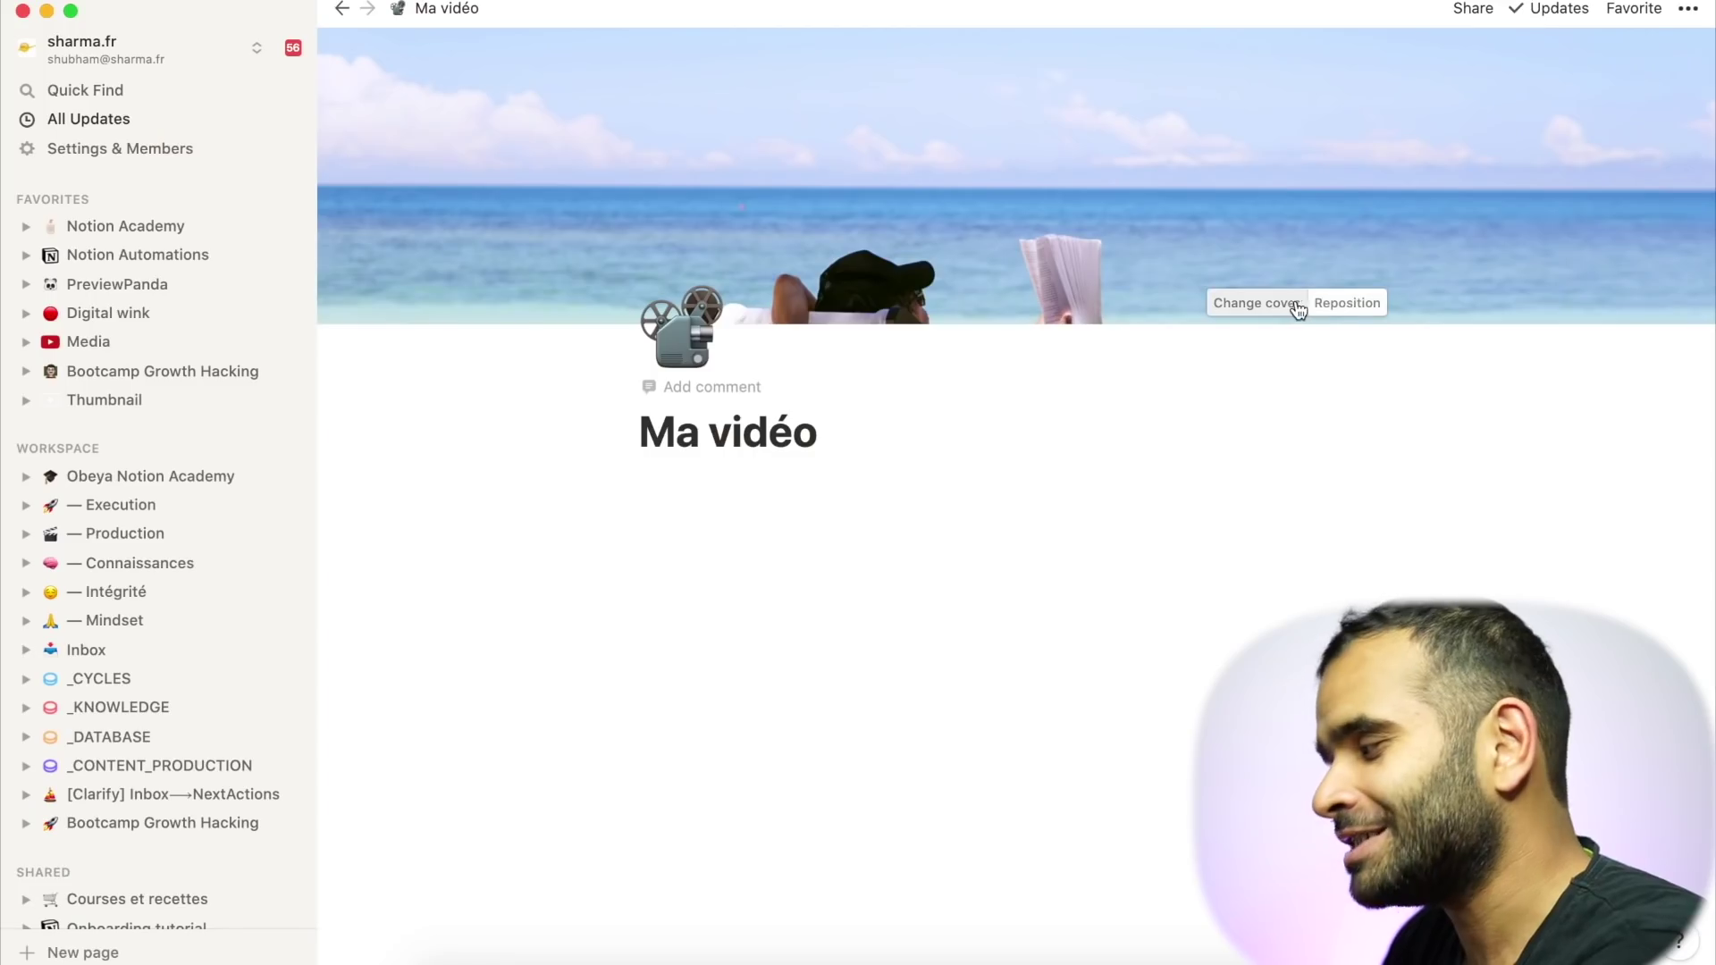
left_click(1333, 311)
left_click_drag(1403, 165, 1451, 19)
left_click(995, 430)
- Write "bonjour" on two separate lines in the page body
left_click(784, 497)
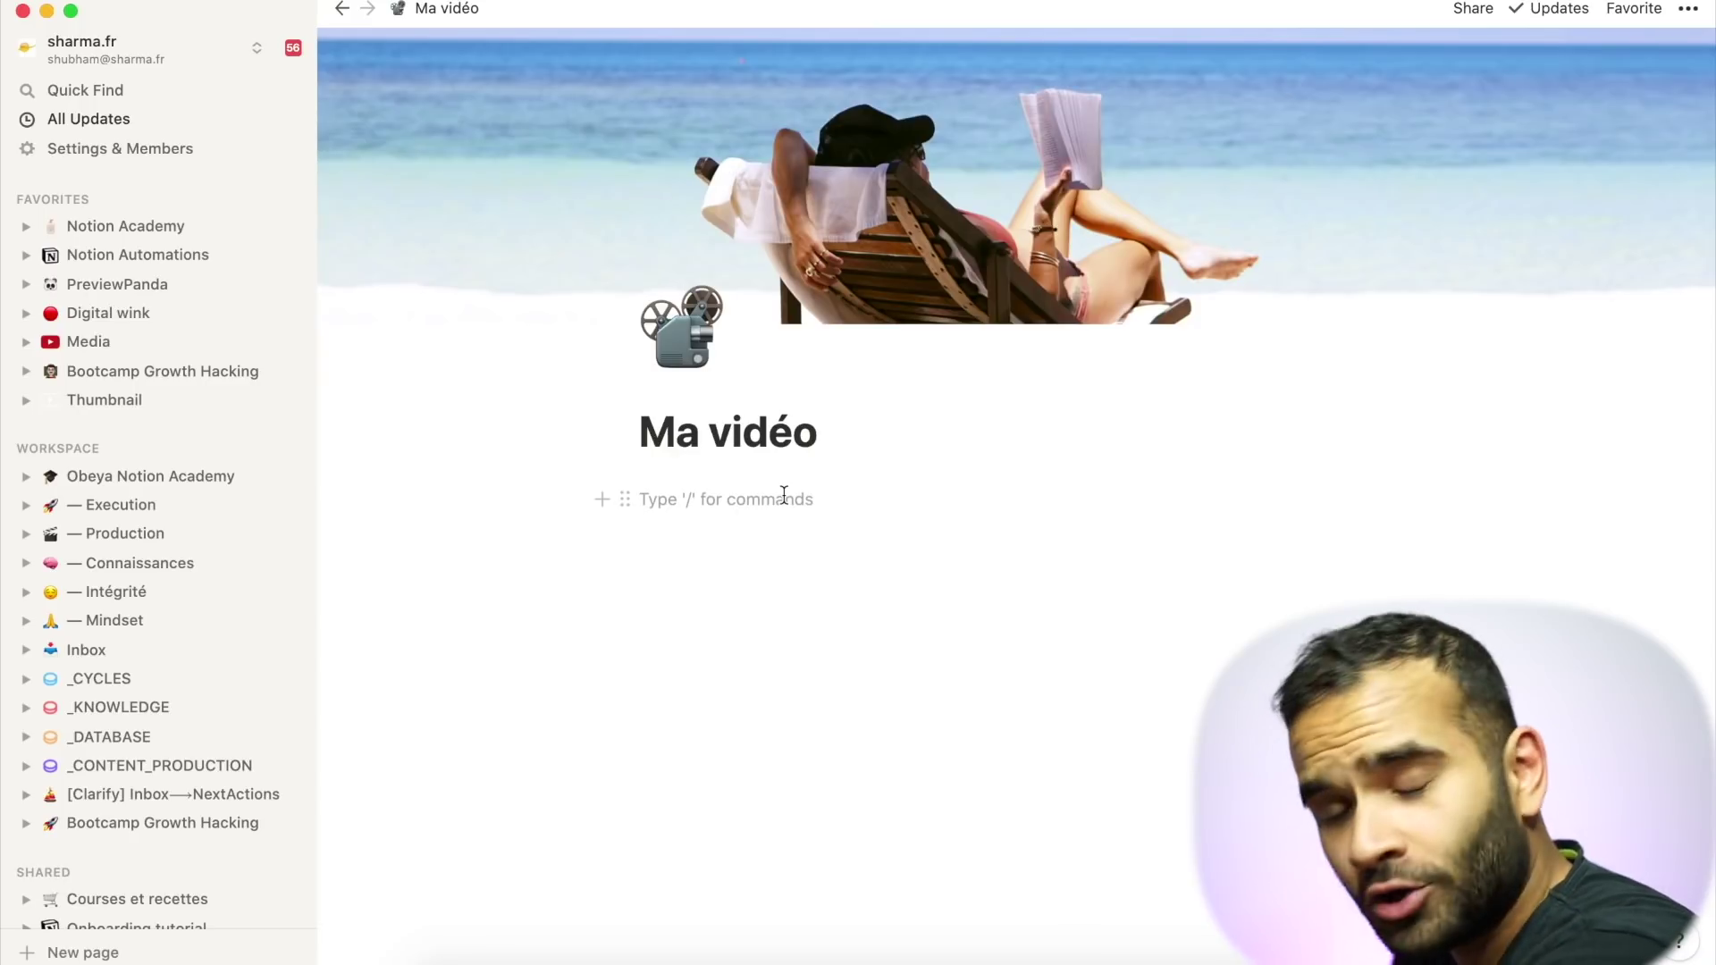
type("bonjour")
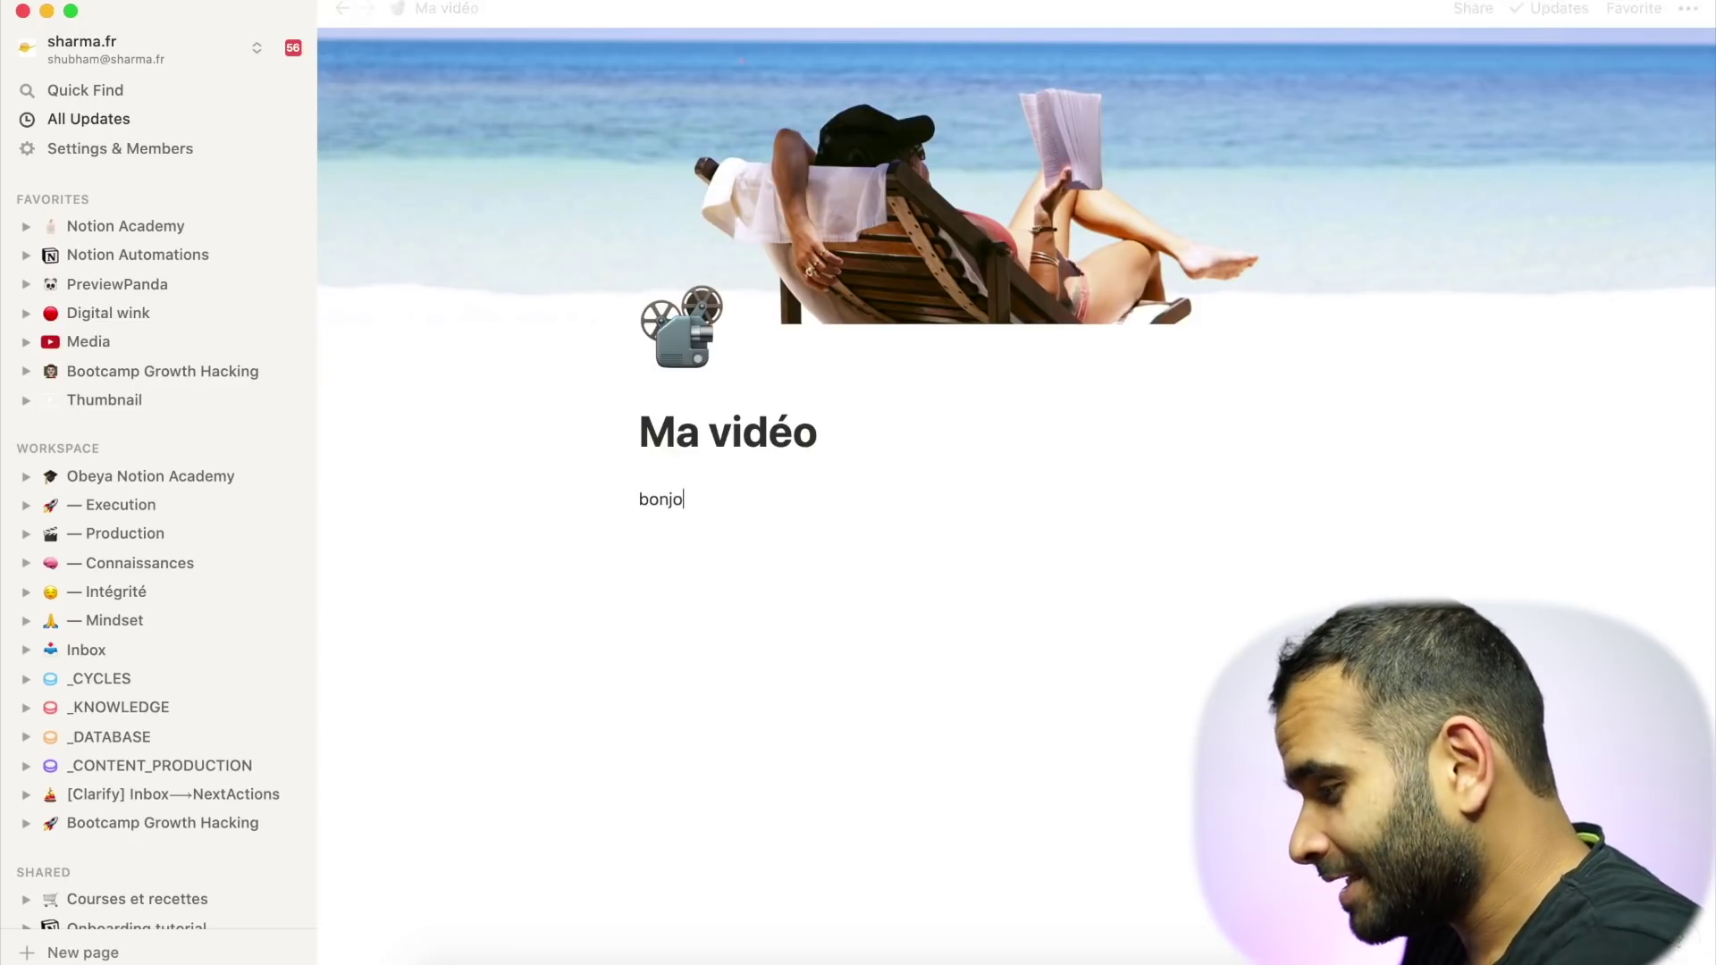
key("Return")
type("bonjour")
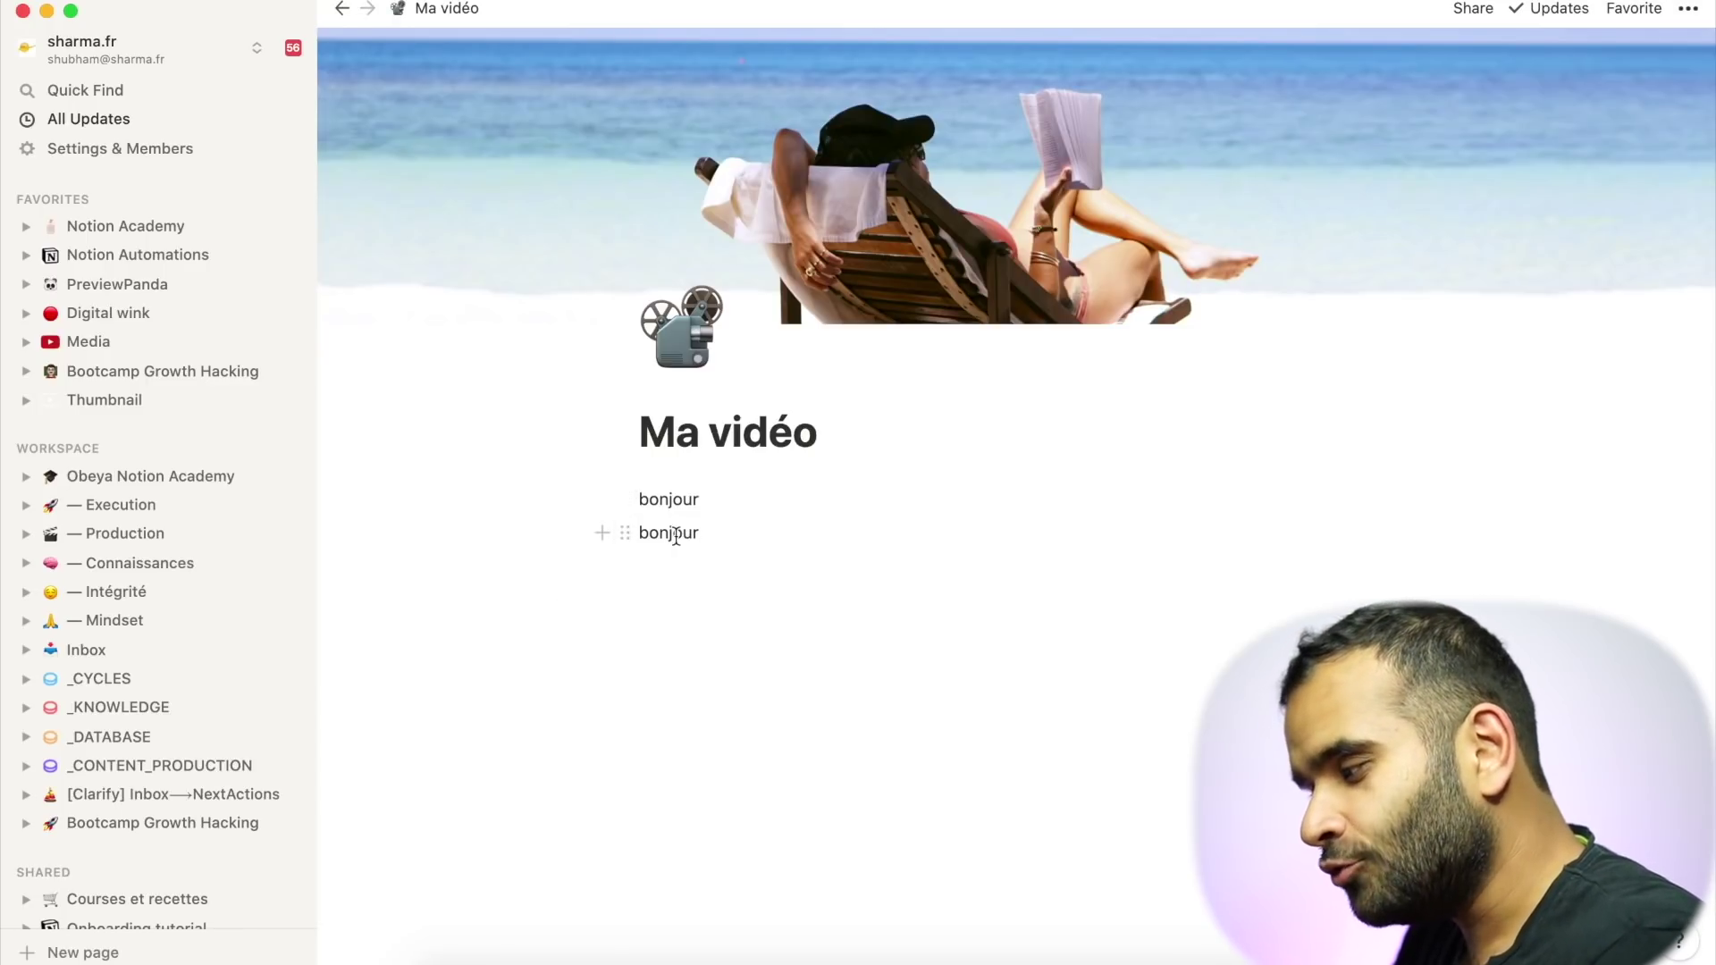
left_click(625, 534)
key("Escape")
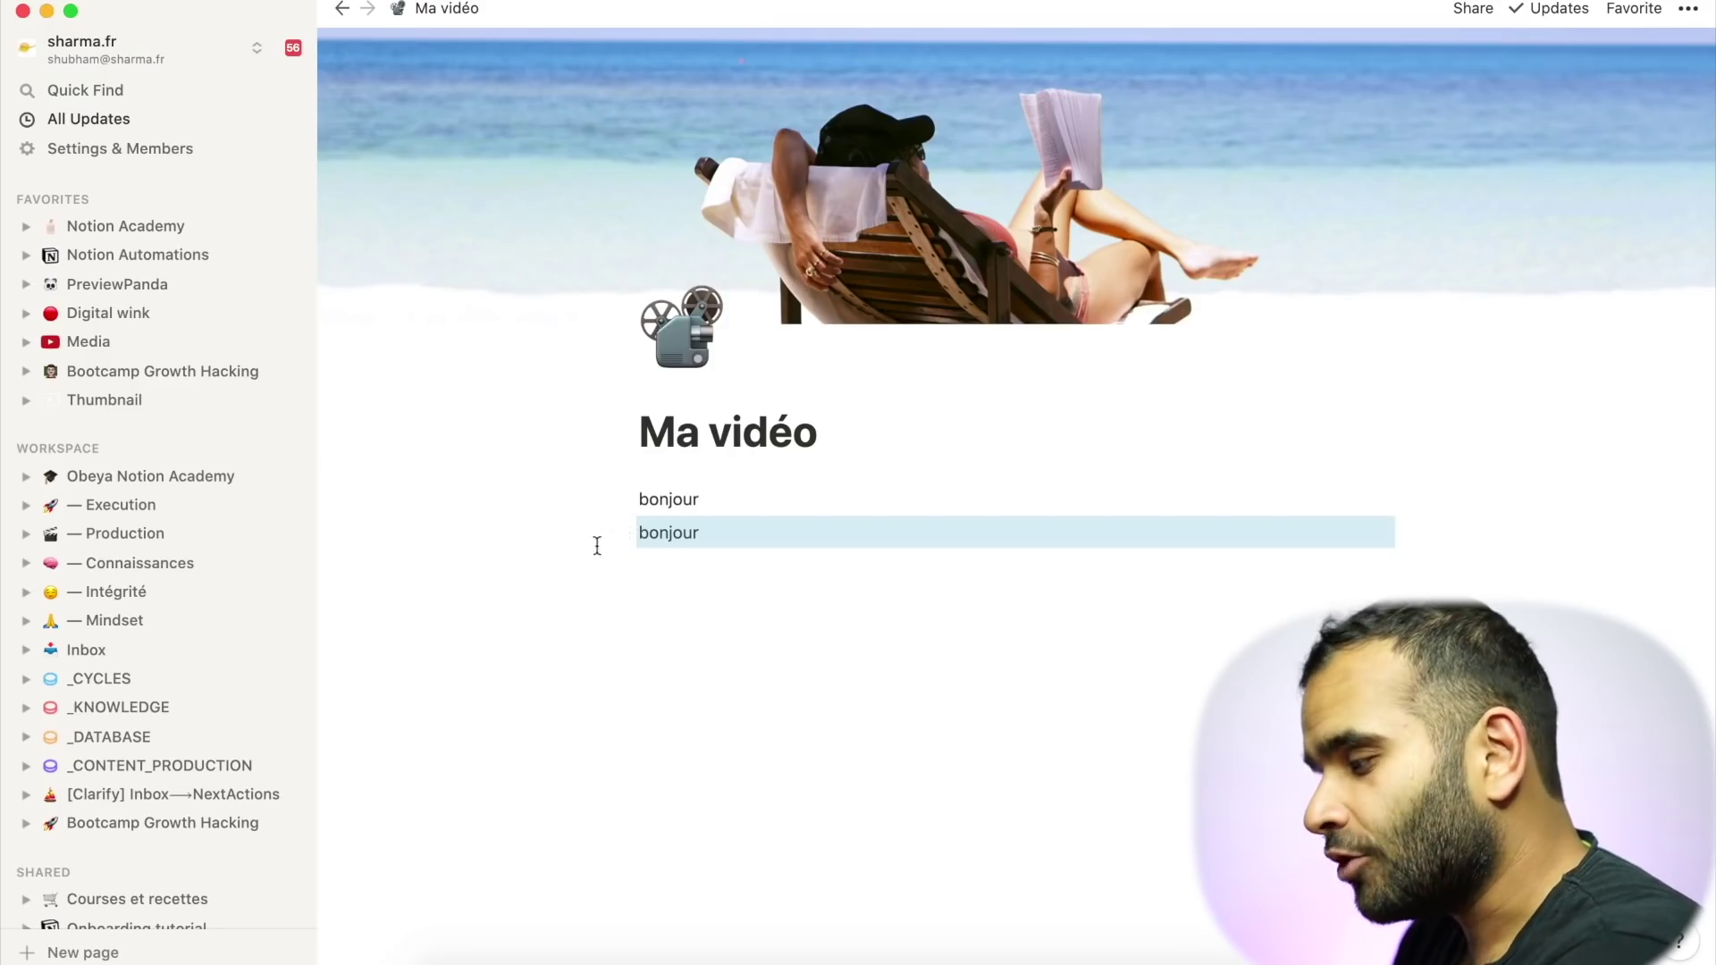
left_click(731, 541)
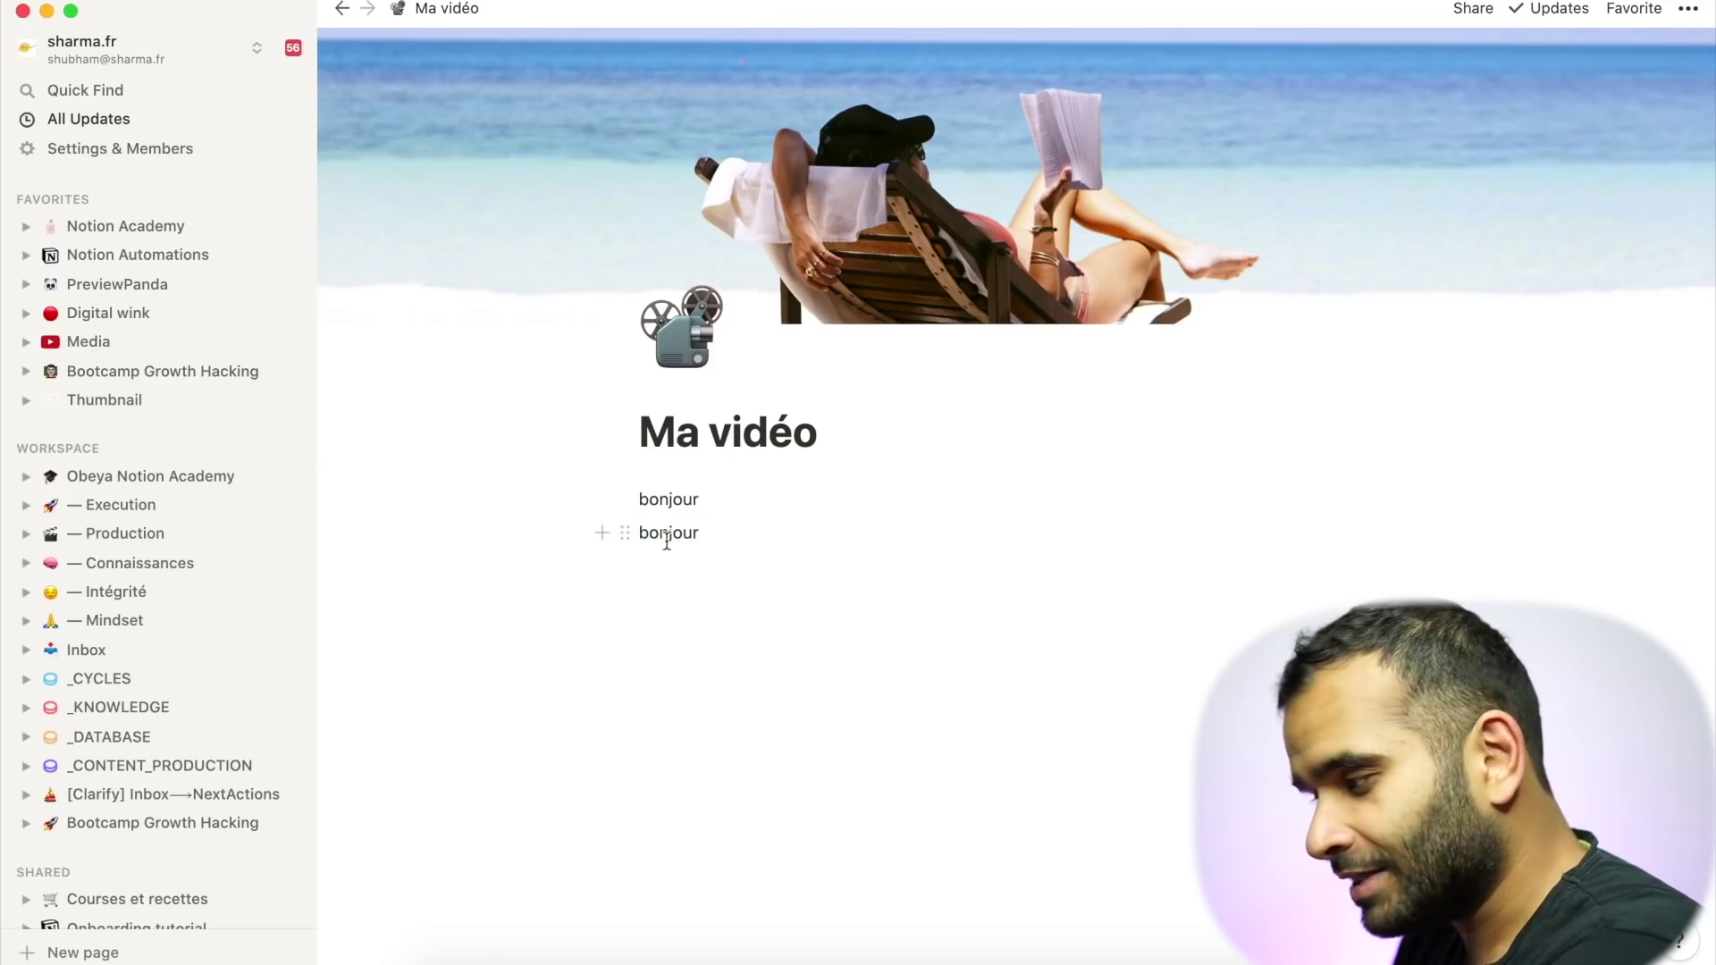
- Add a Text block below the second line and enter "bonjour" in it
left_click(605, 534)
scroll(787, 288, "down", 2)
scroll(789, 288, "up", 2)
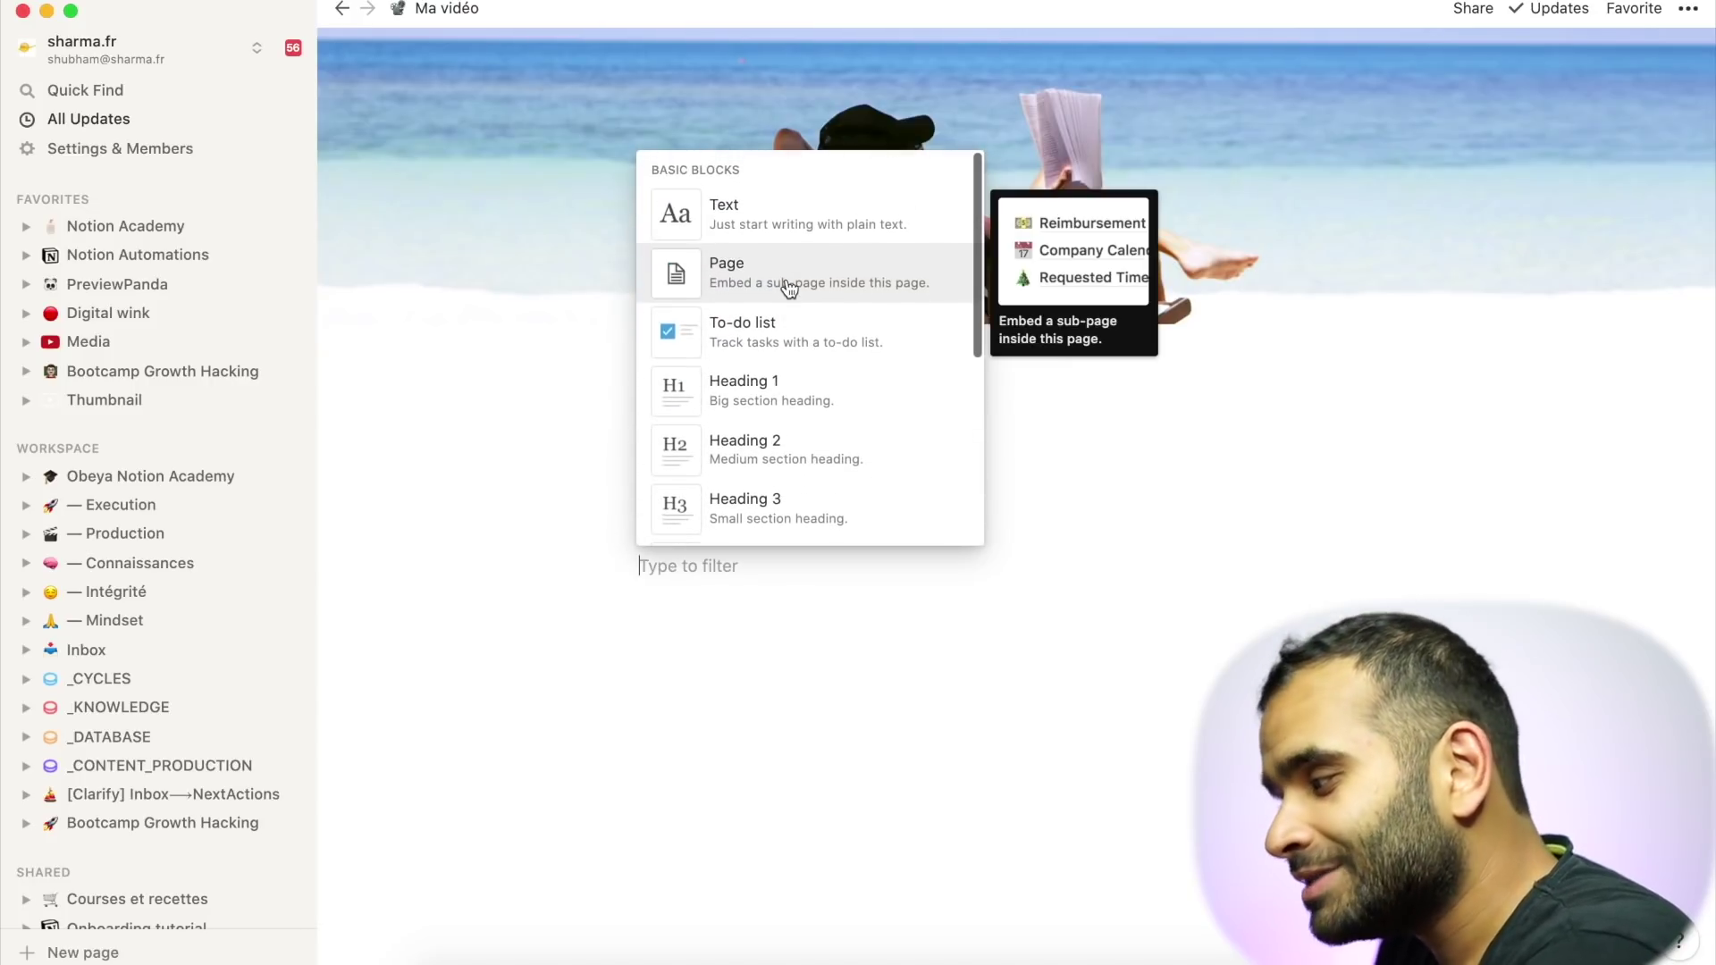
scroll(779, 255, "down", 1)
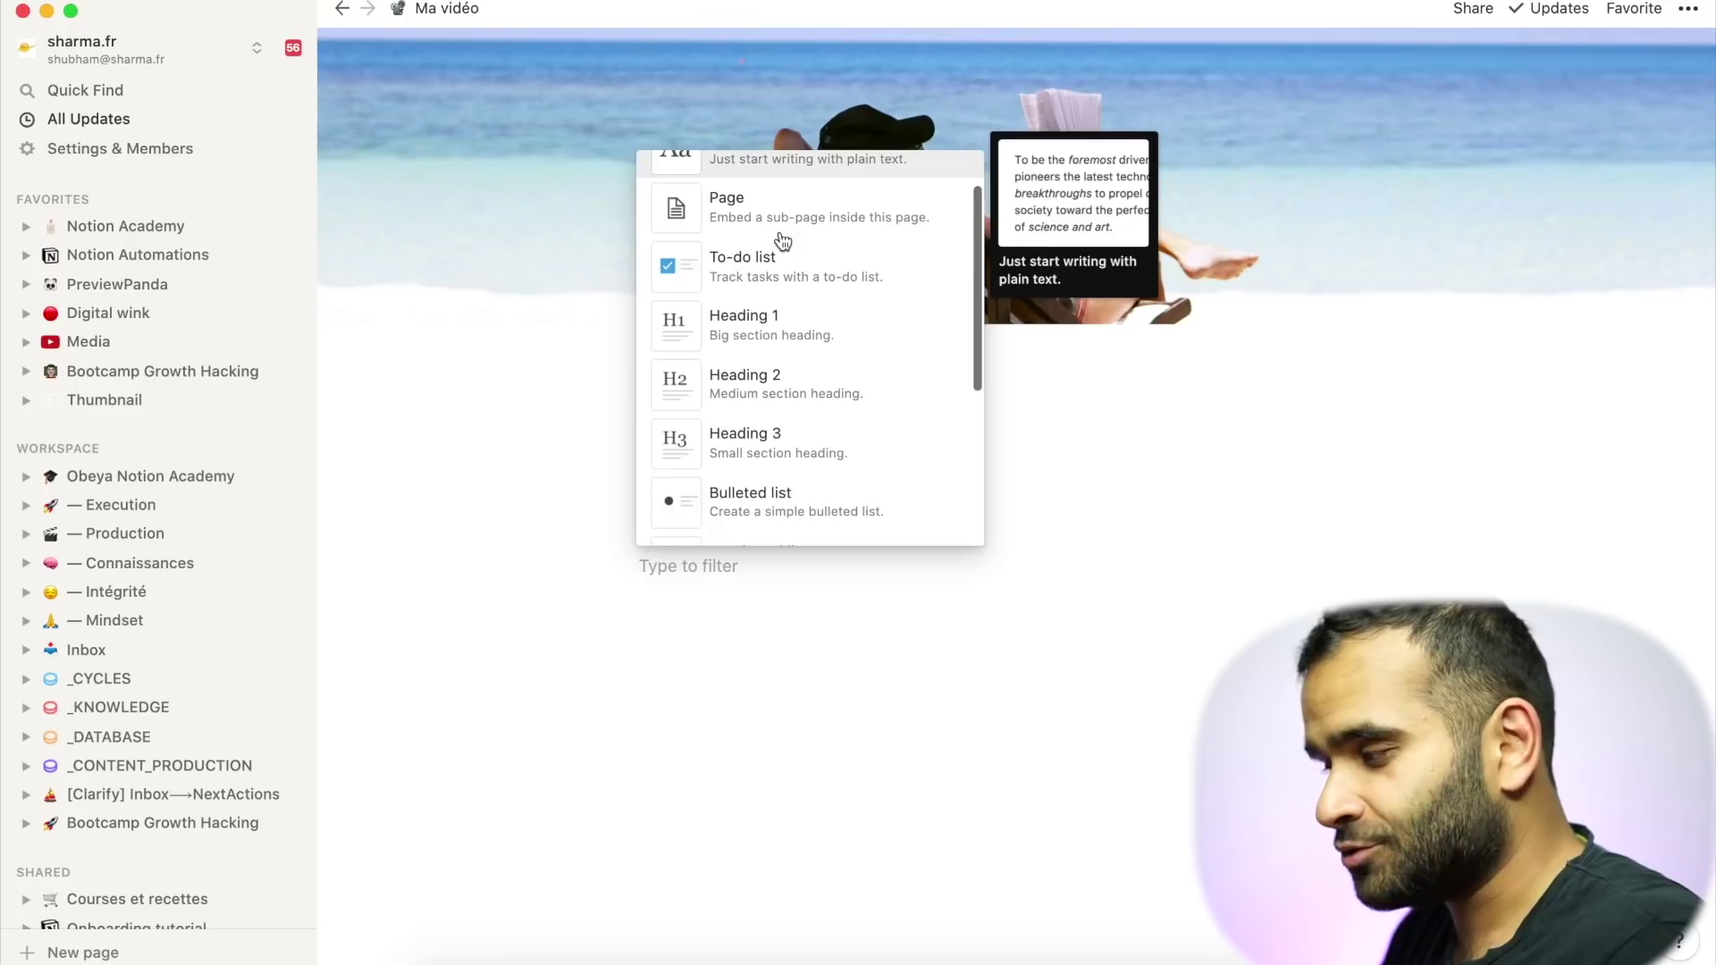
scroll(783, 242, "up", 1)
left_click(777, 234)
type("bonjour")
- Browse the available block types and insert a Heading 1 block below the last "bonjour" line
left_click(602, 566)
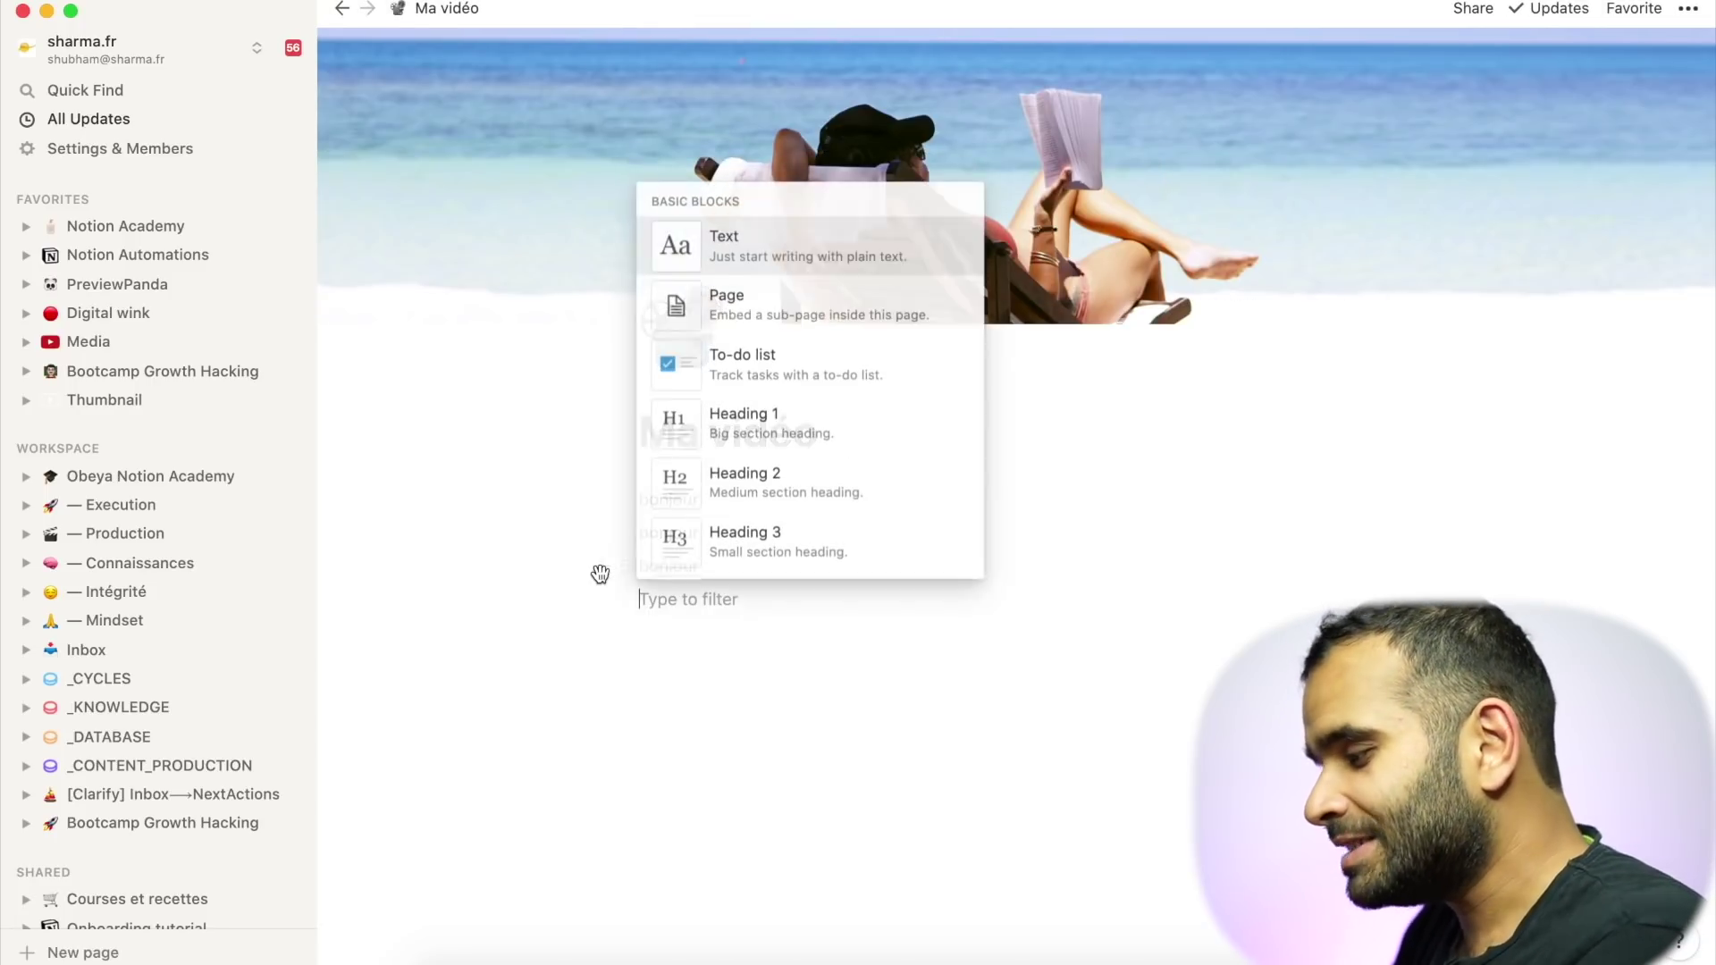
scroll(796, 402, "down", 2)
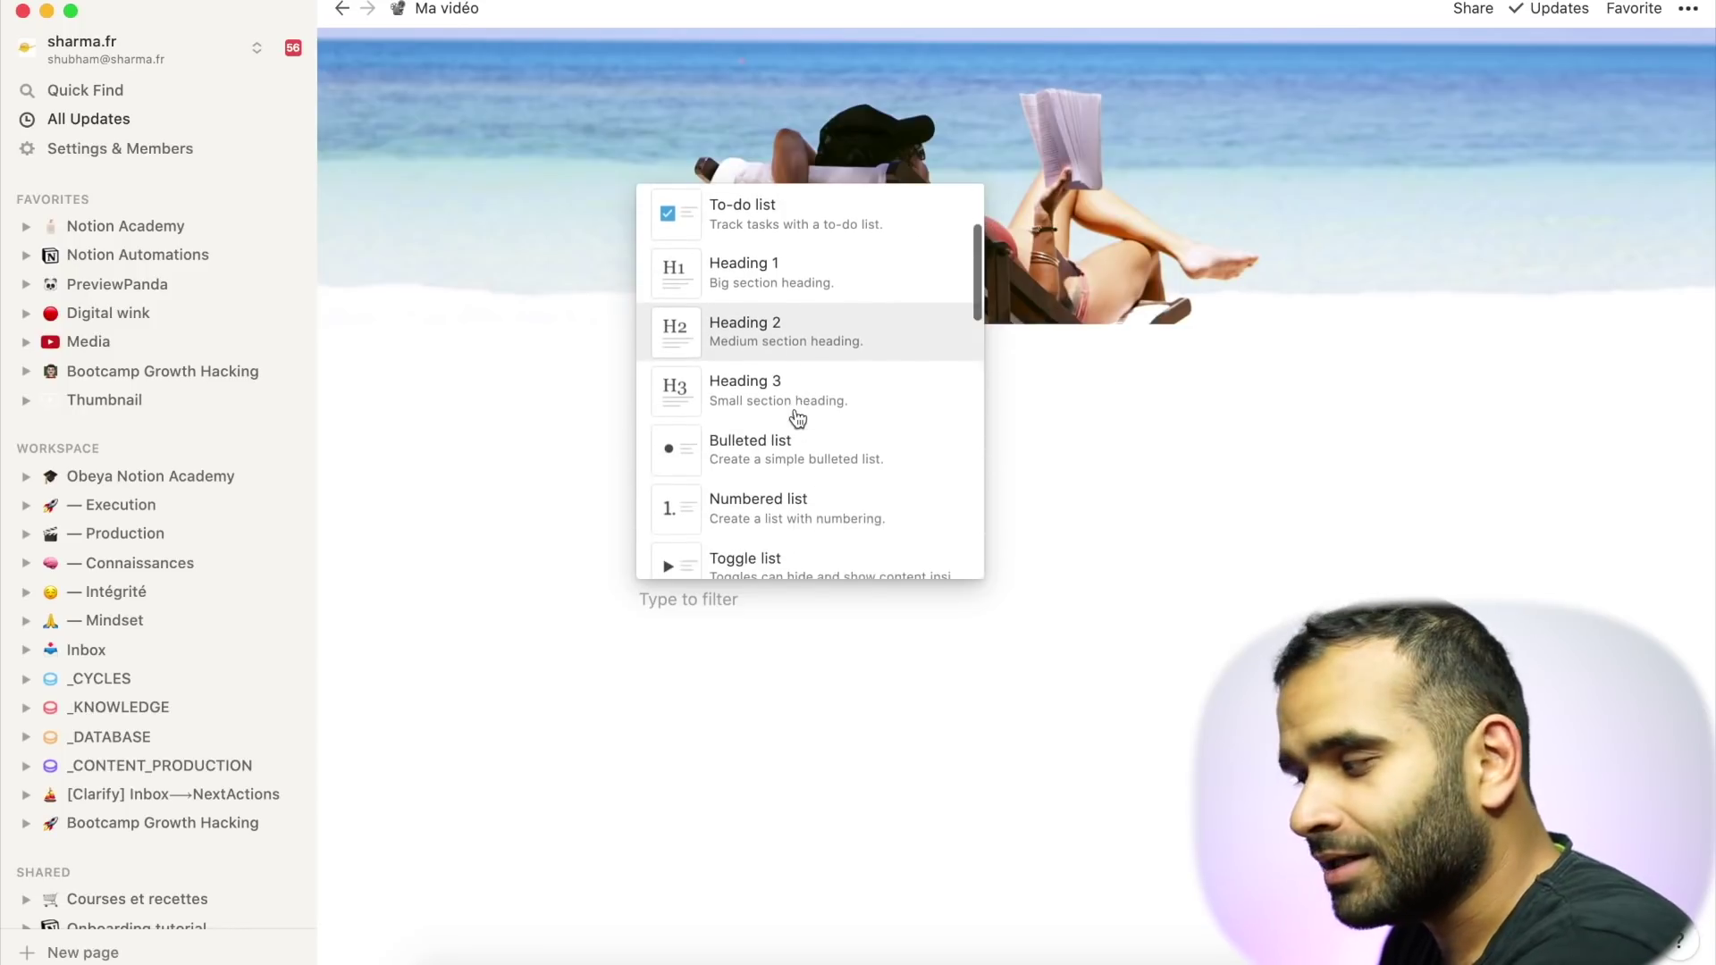
scroll(803, 358, "down", 3)
scroll(803, 357, "up", 2)
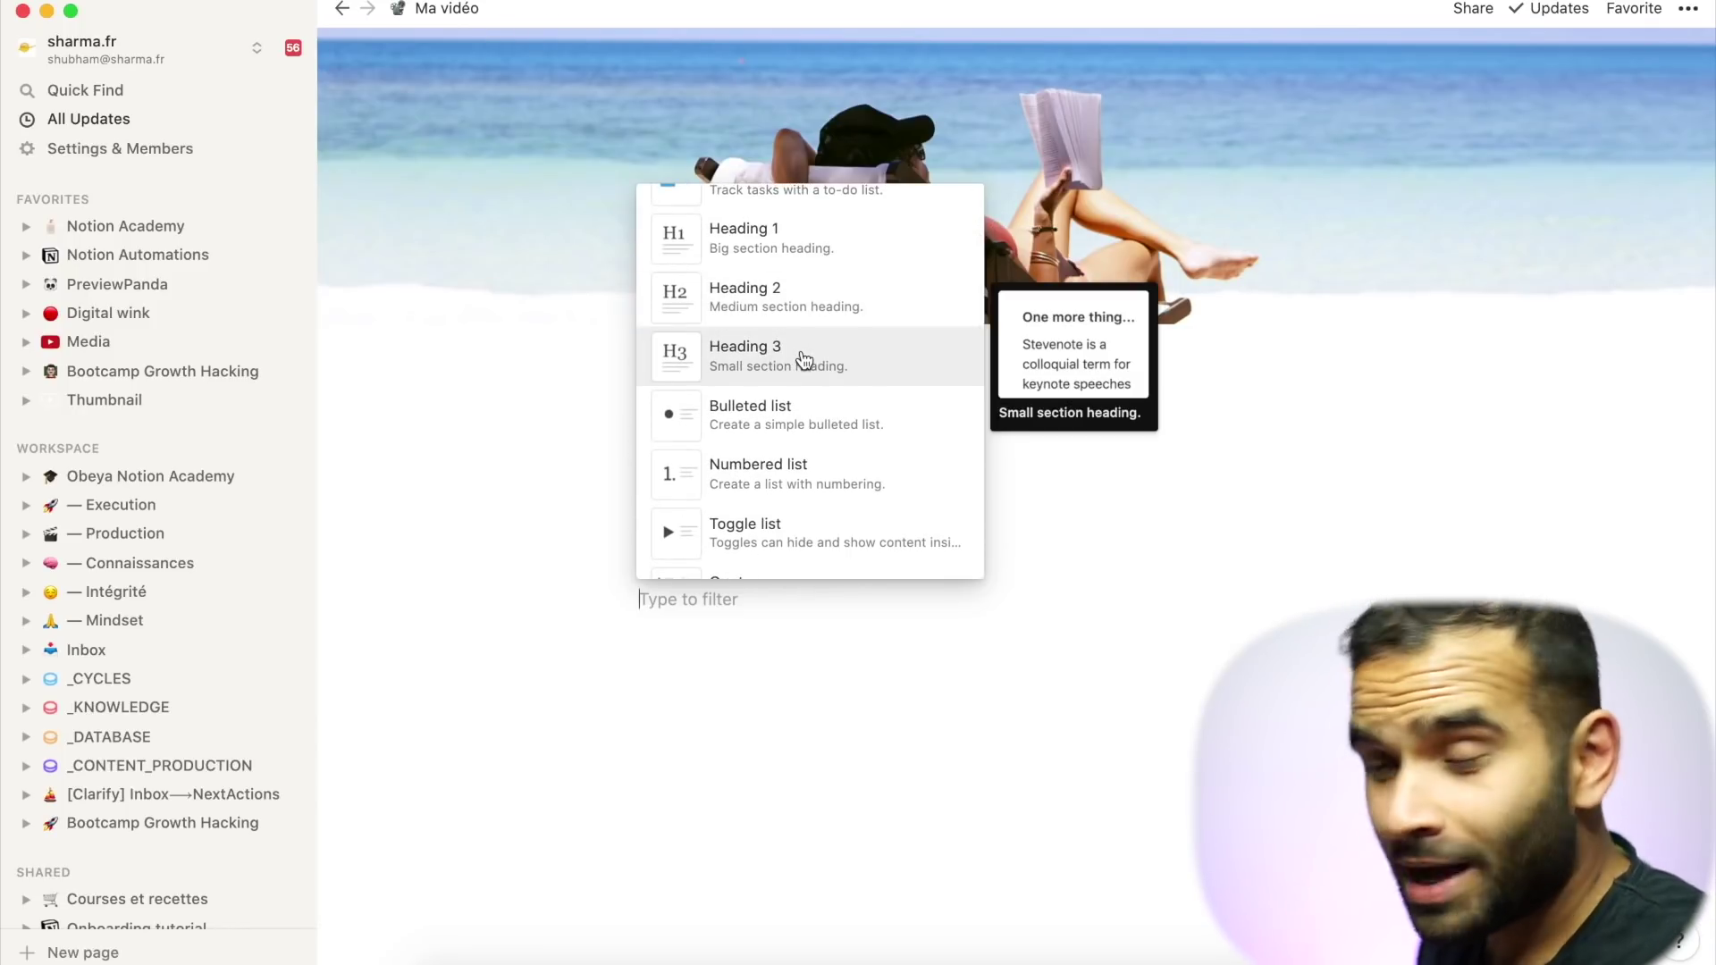
scroll(804, 359, "down", 1)
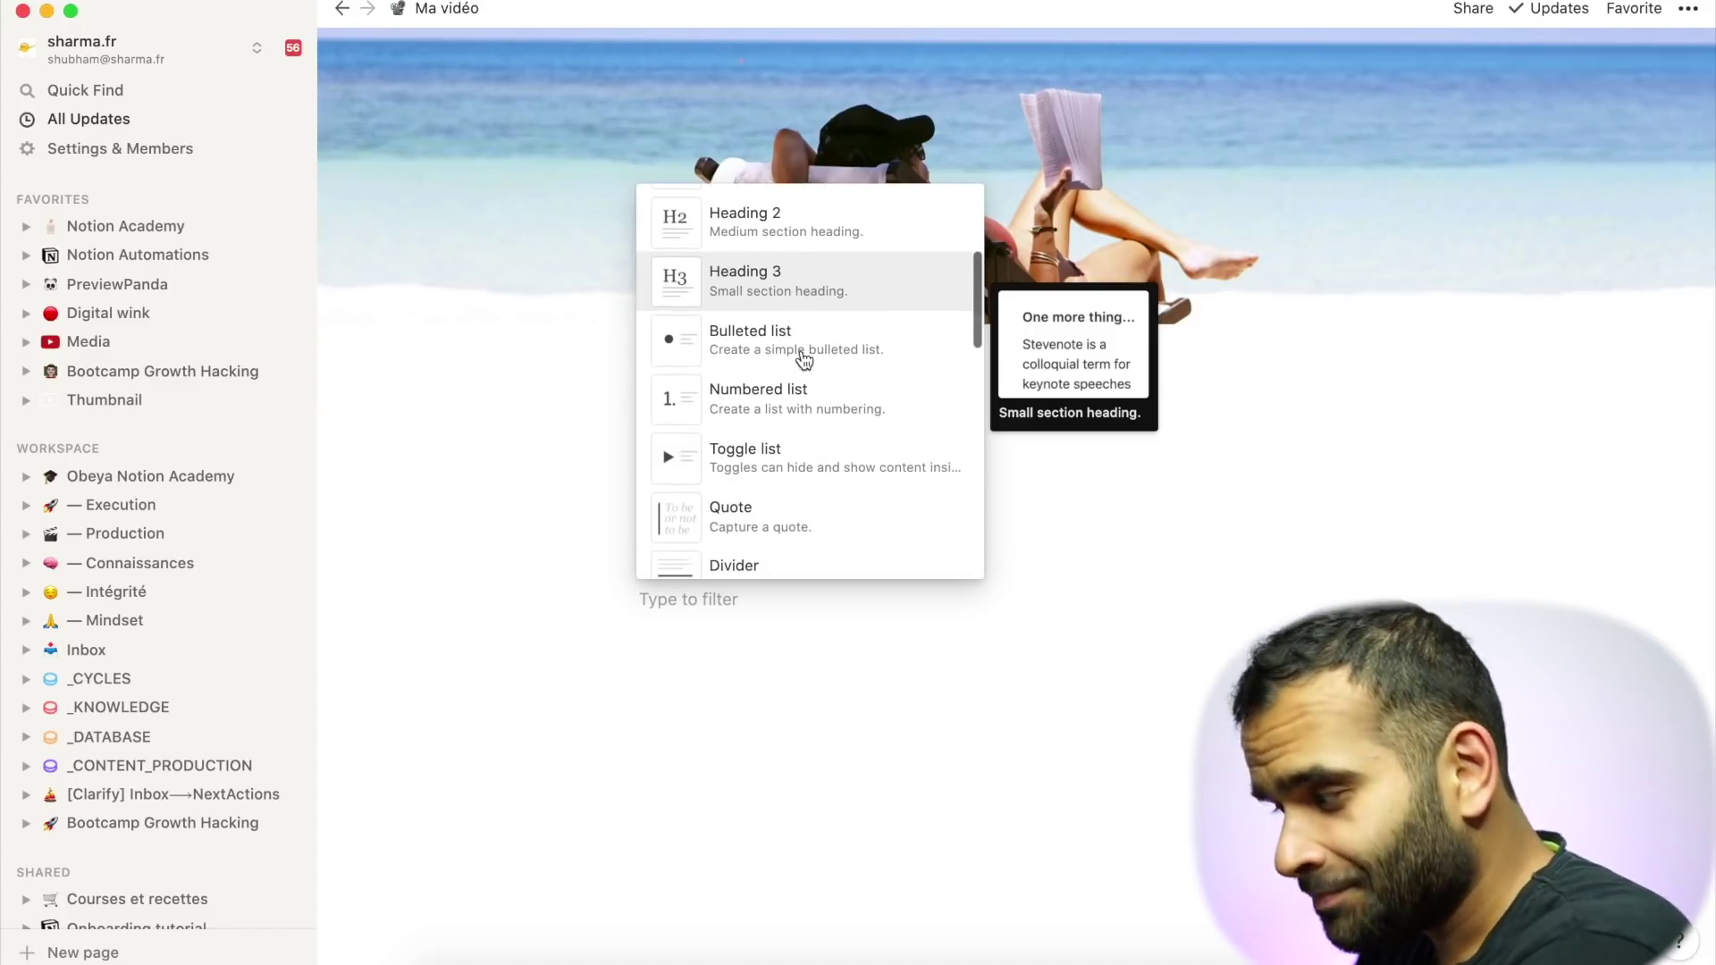
scroll(804, 358, "down", 4)
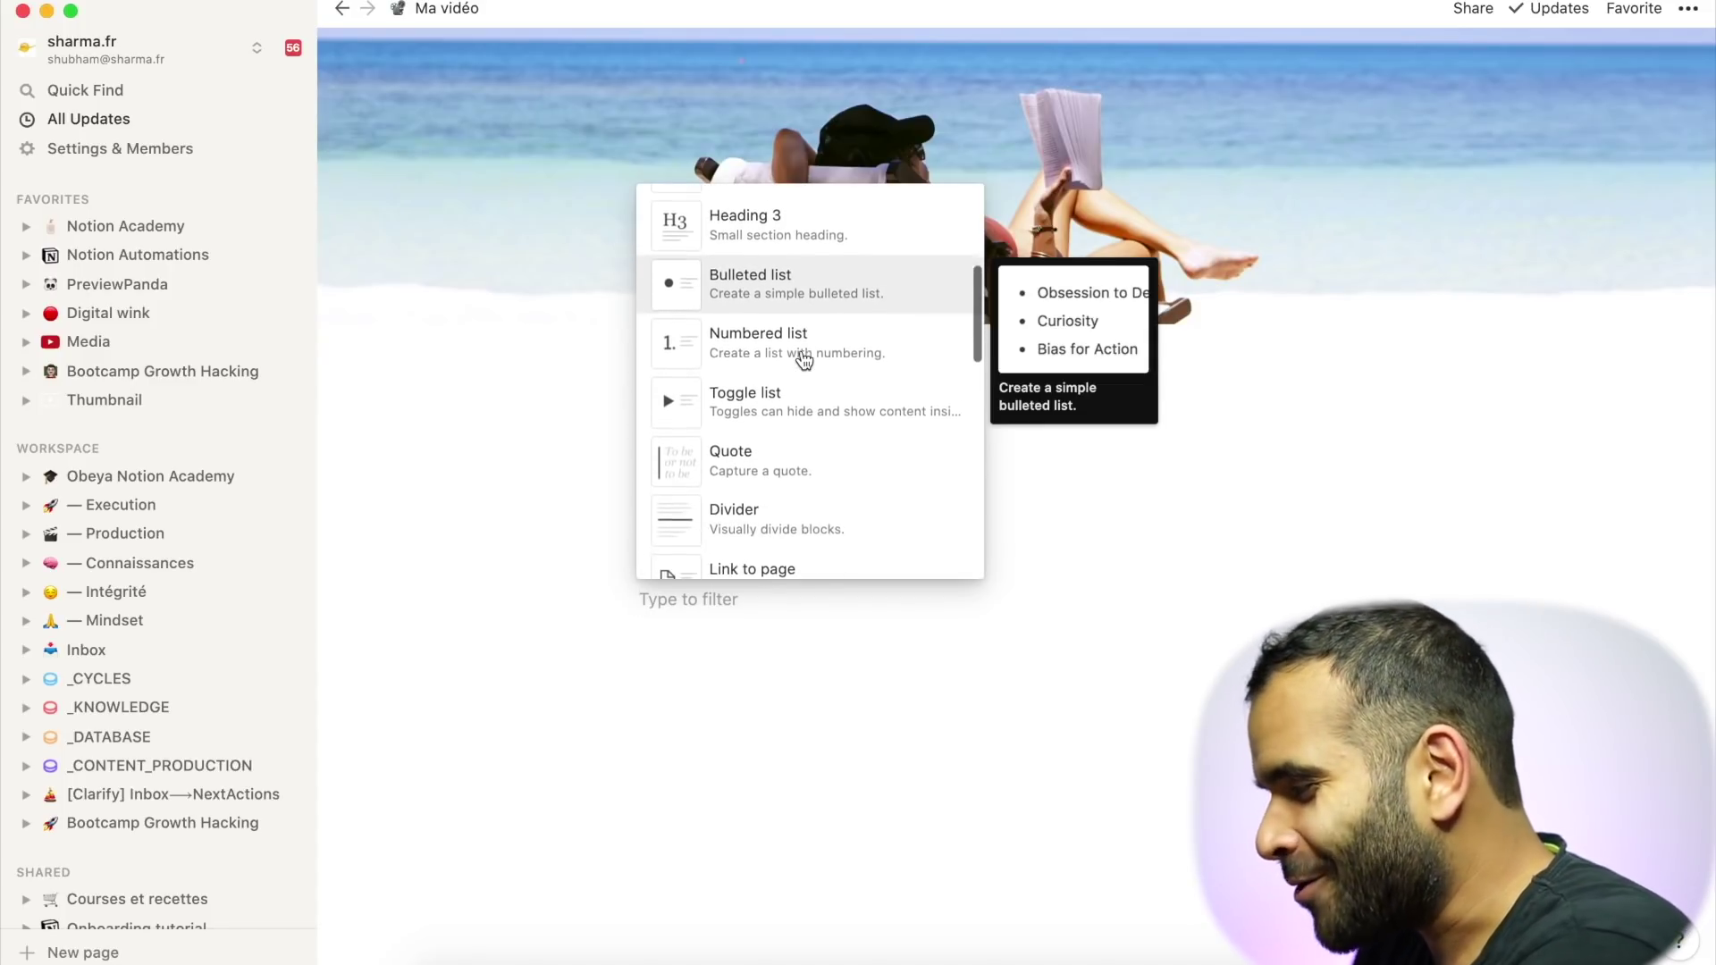
scroll(757, 441, "down", 2)
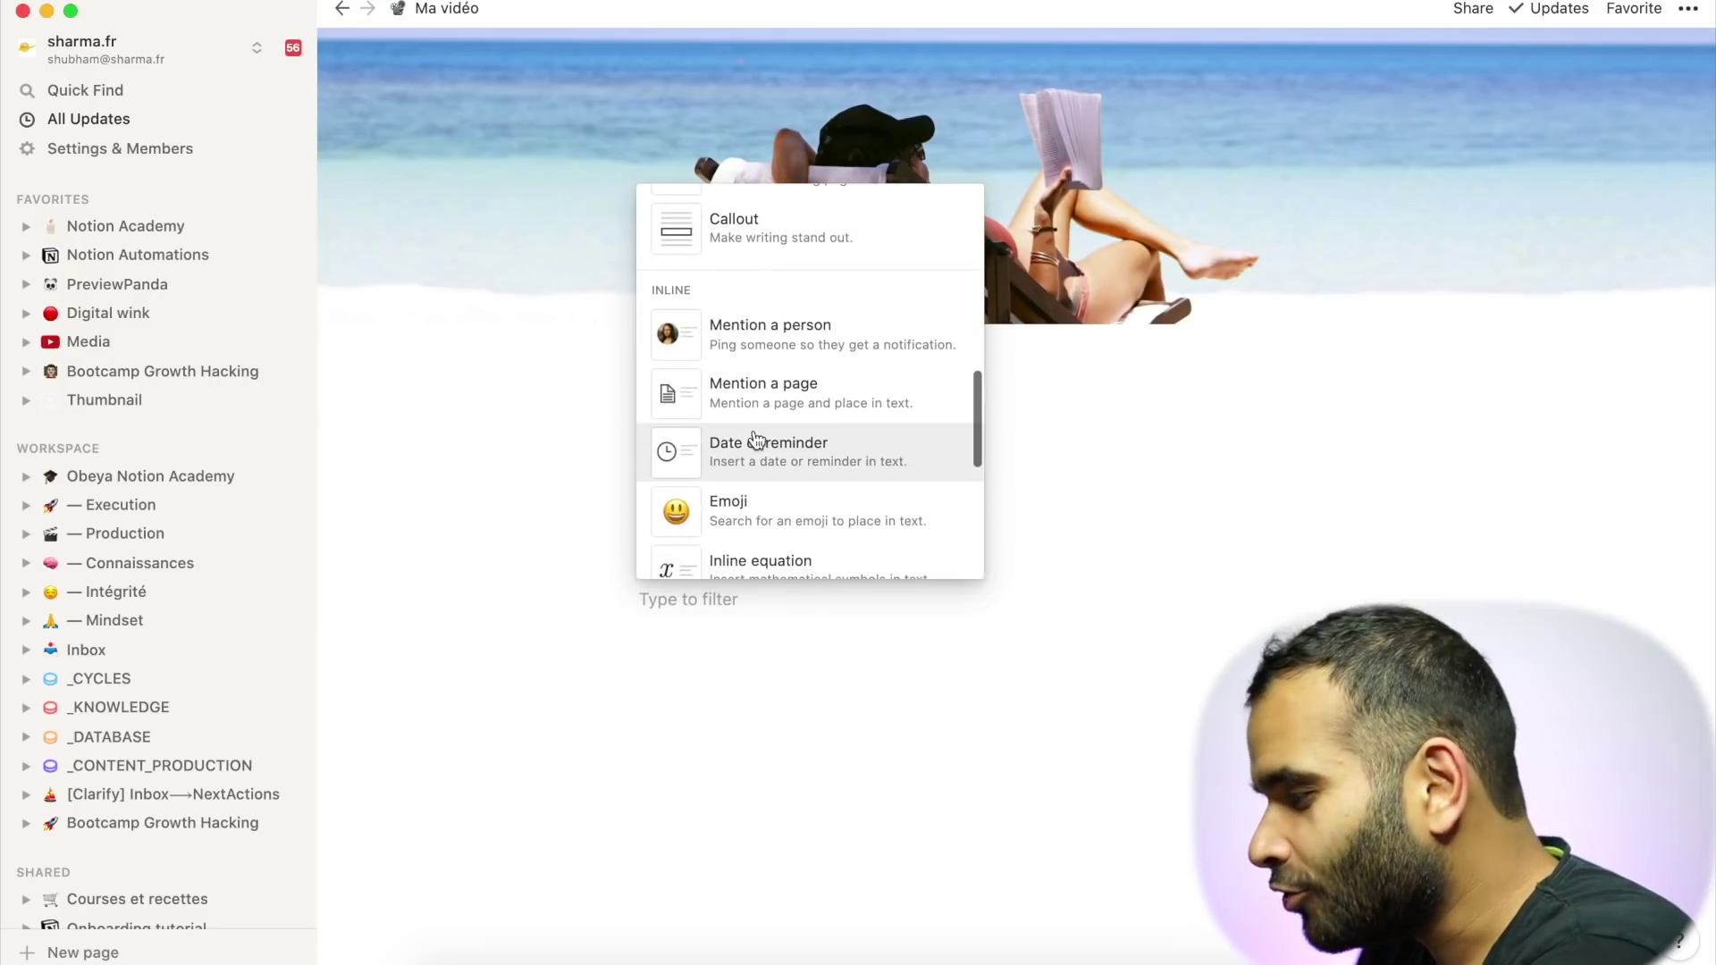
scroll(760, 442, "up", 10)
left_click(771, 432)
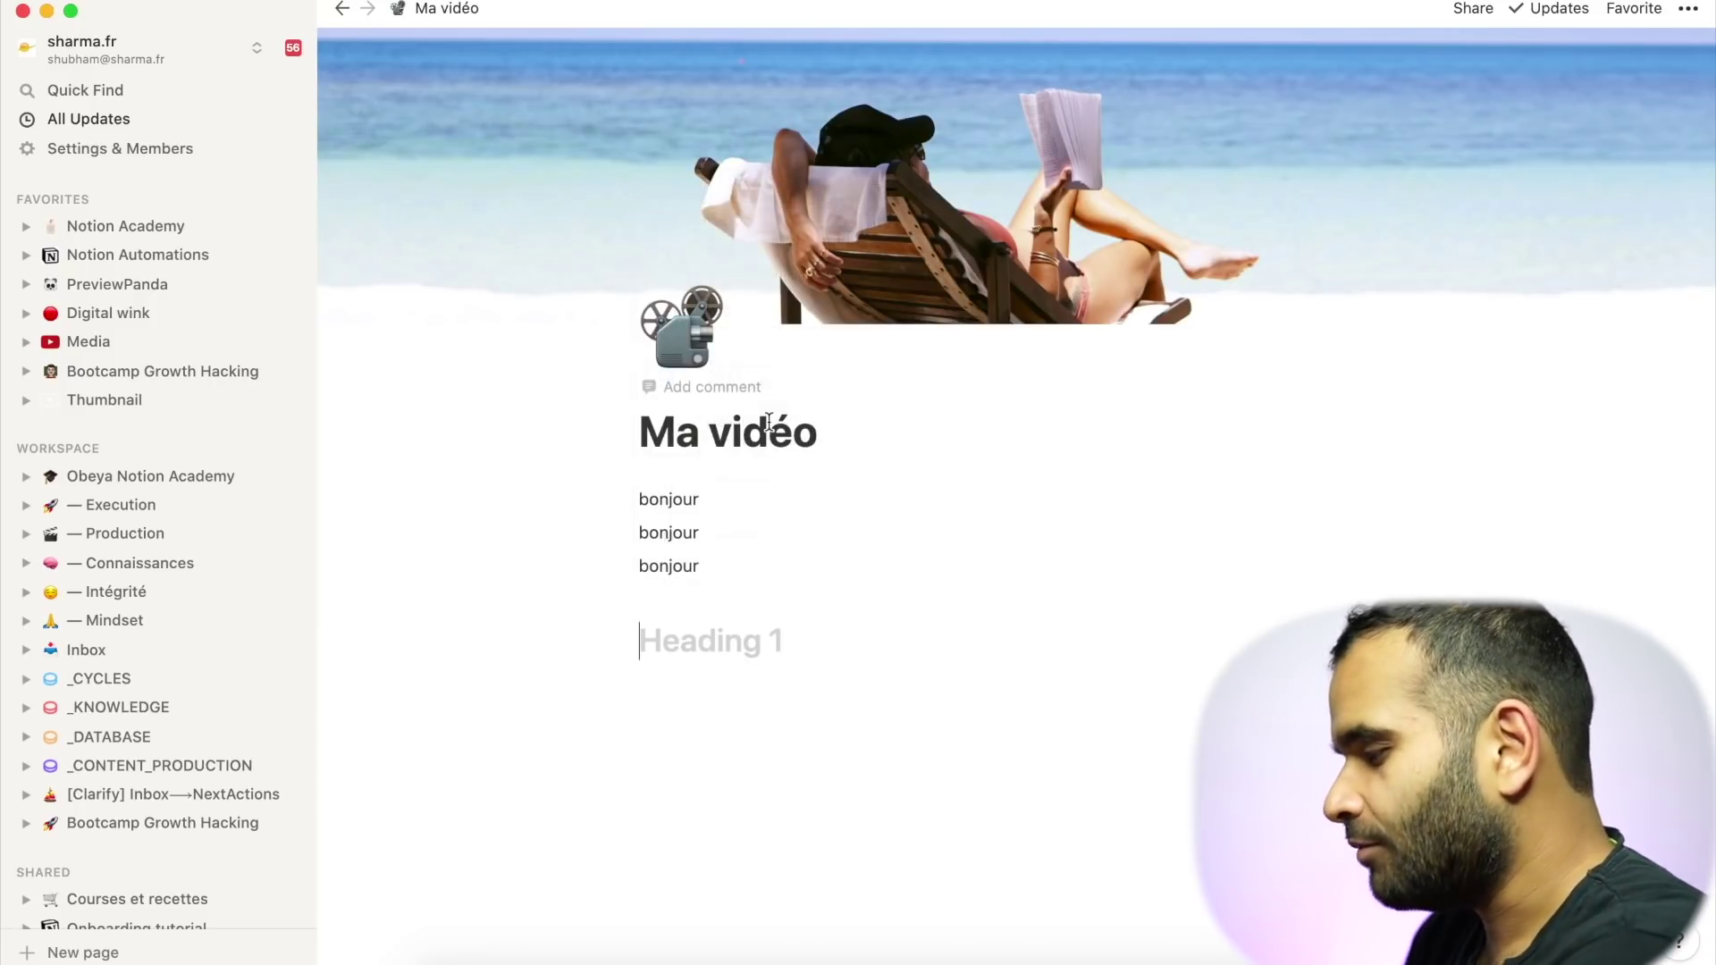
- Delete the three "bonjour" lines above the empty heading
left_click_drag(759, 586, 601, 476)
key("BackSpace")
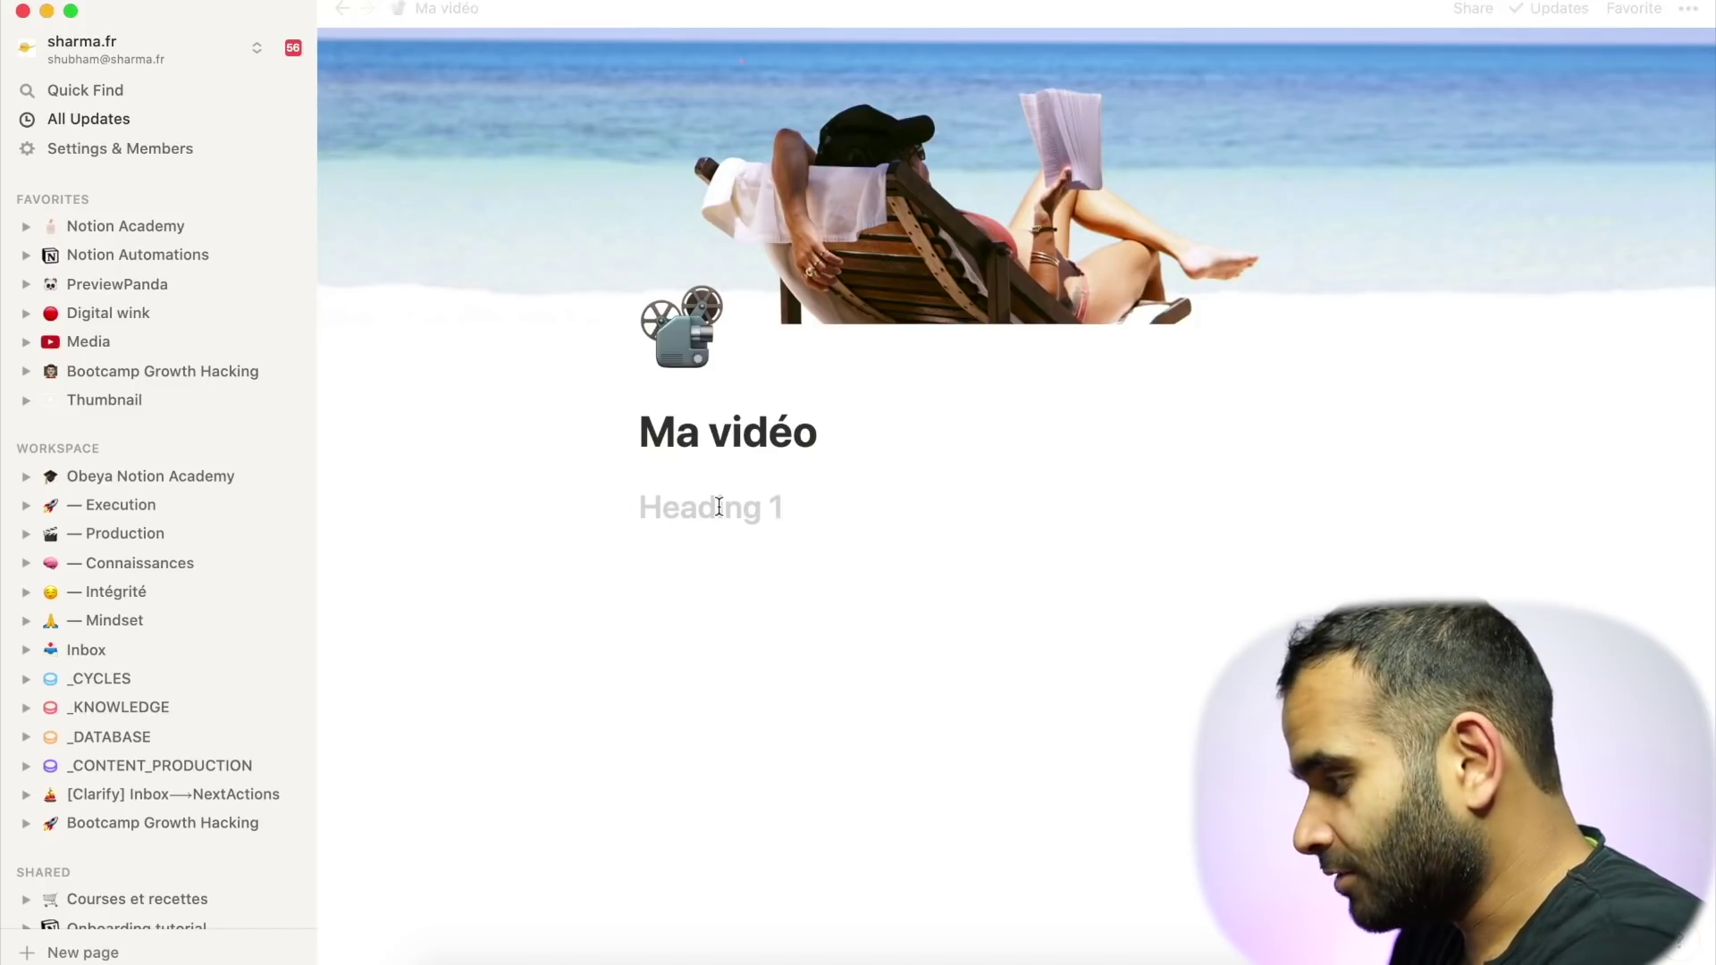
- Enter "Titre de ma vidéo" in the empty heading and add a second Heading 1 reading "Script de la vidéo" below it
type("Titre de ma vidéo")
key("Return")
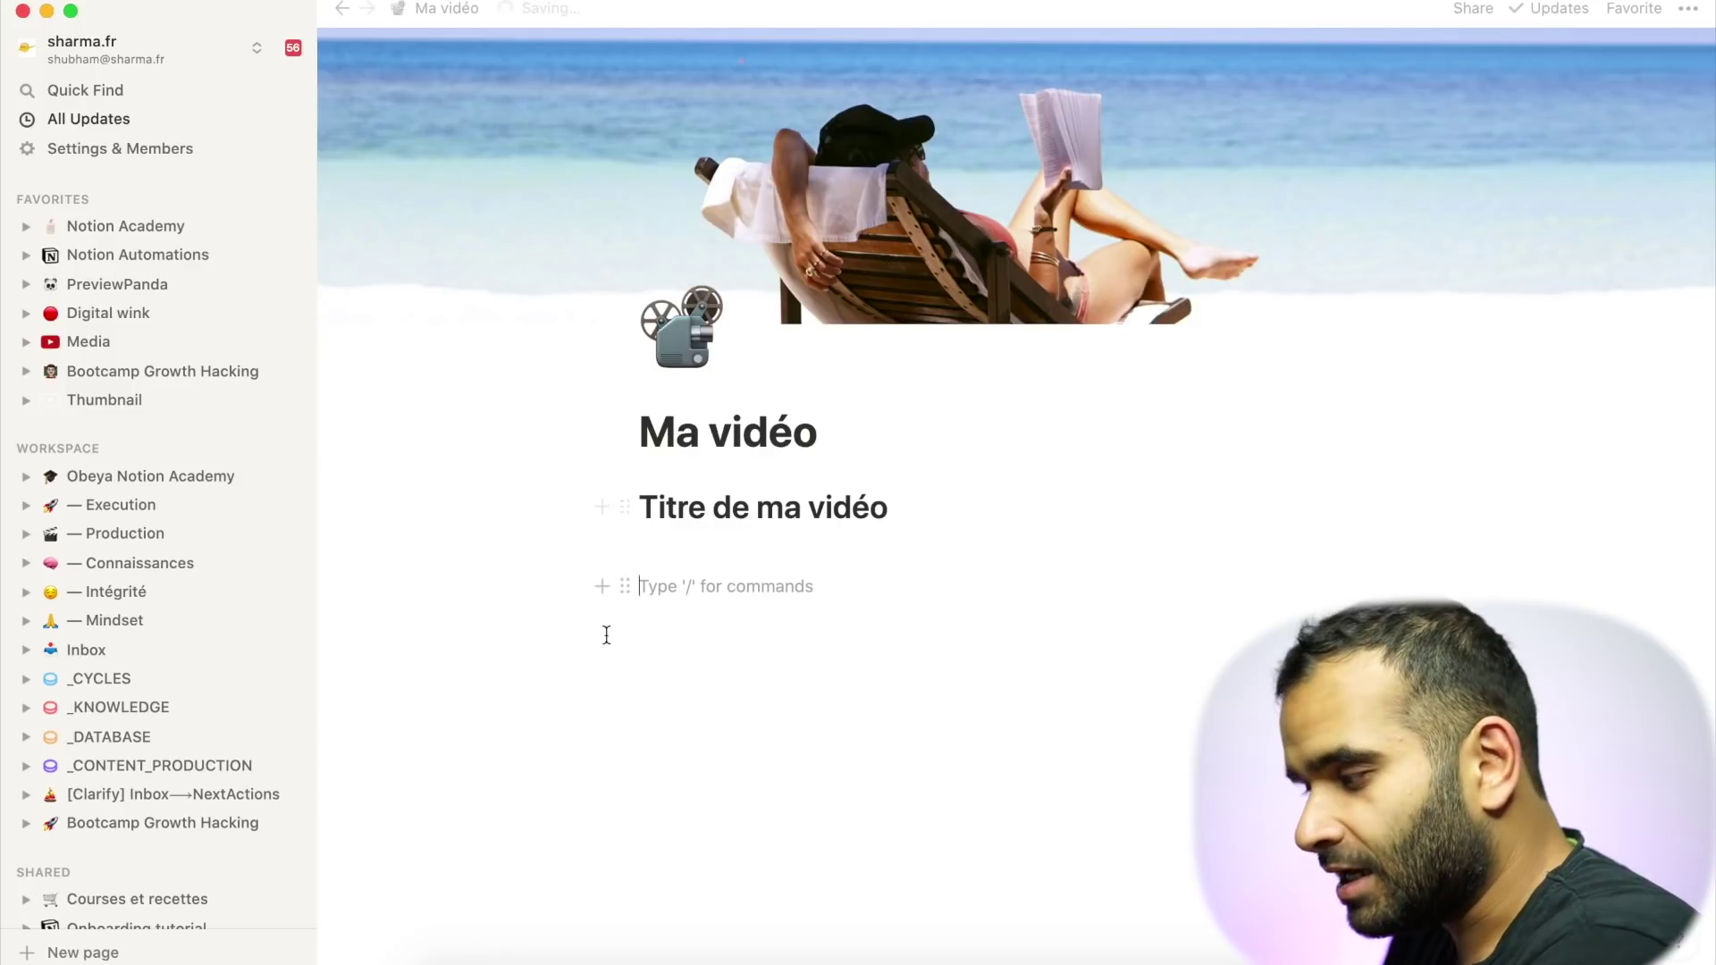
left_click(600, 587)
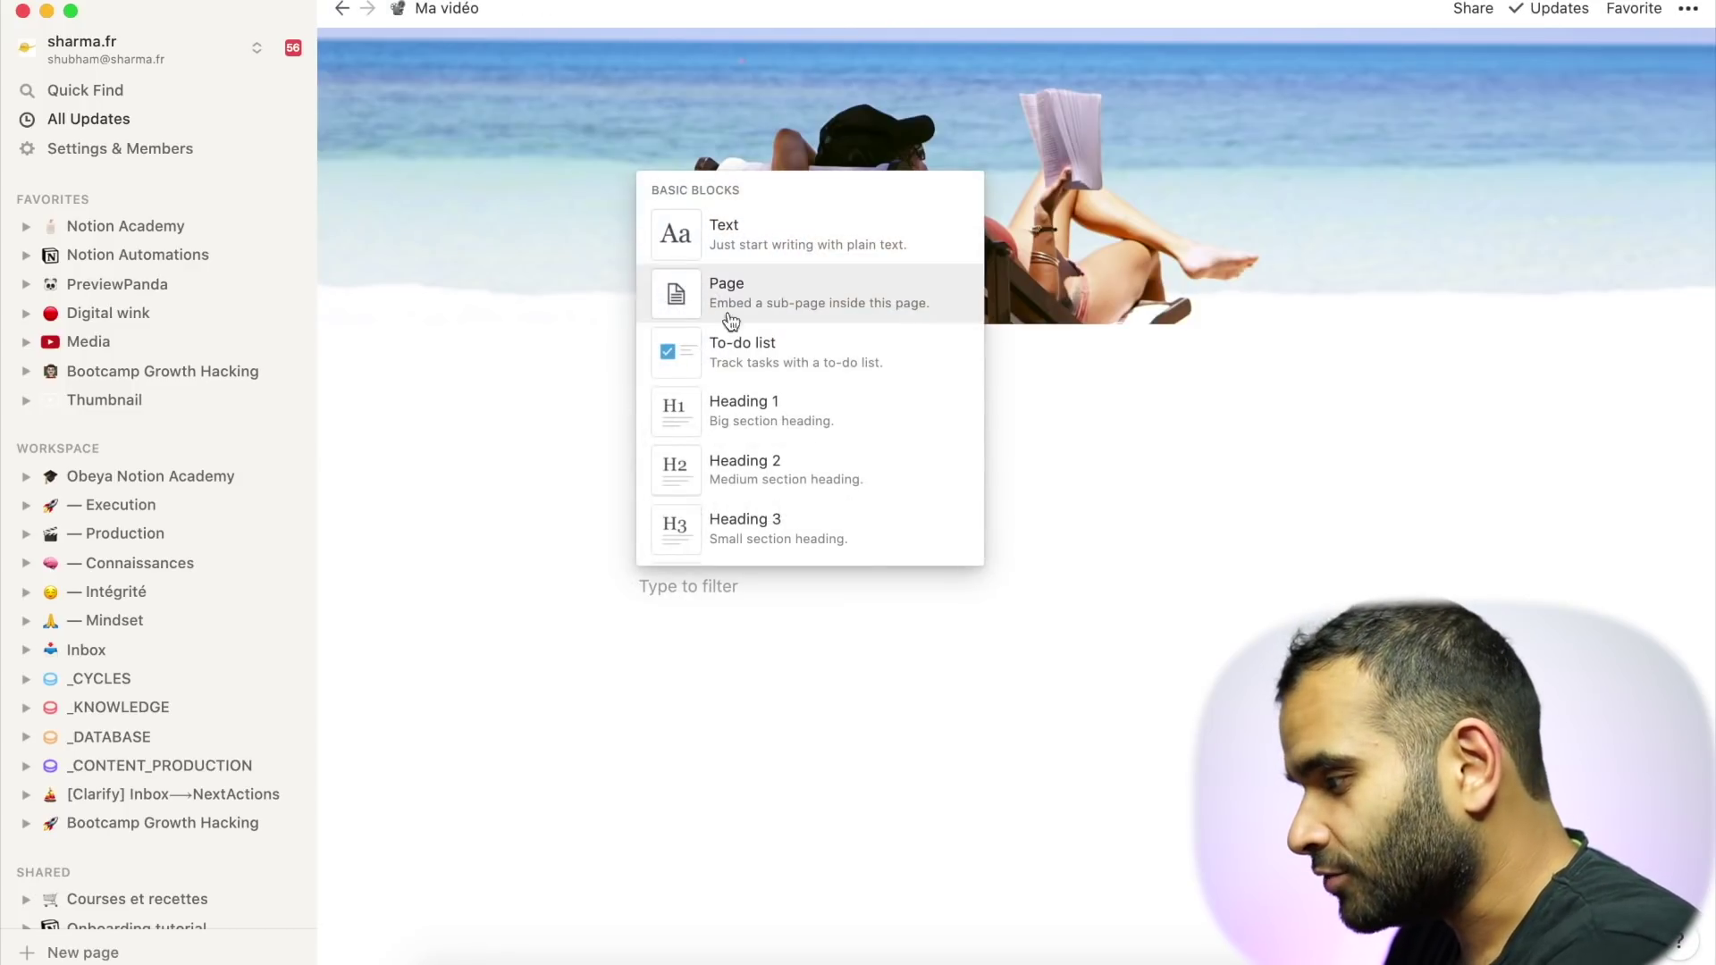
left_click(764, 416)
type("Script")
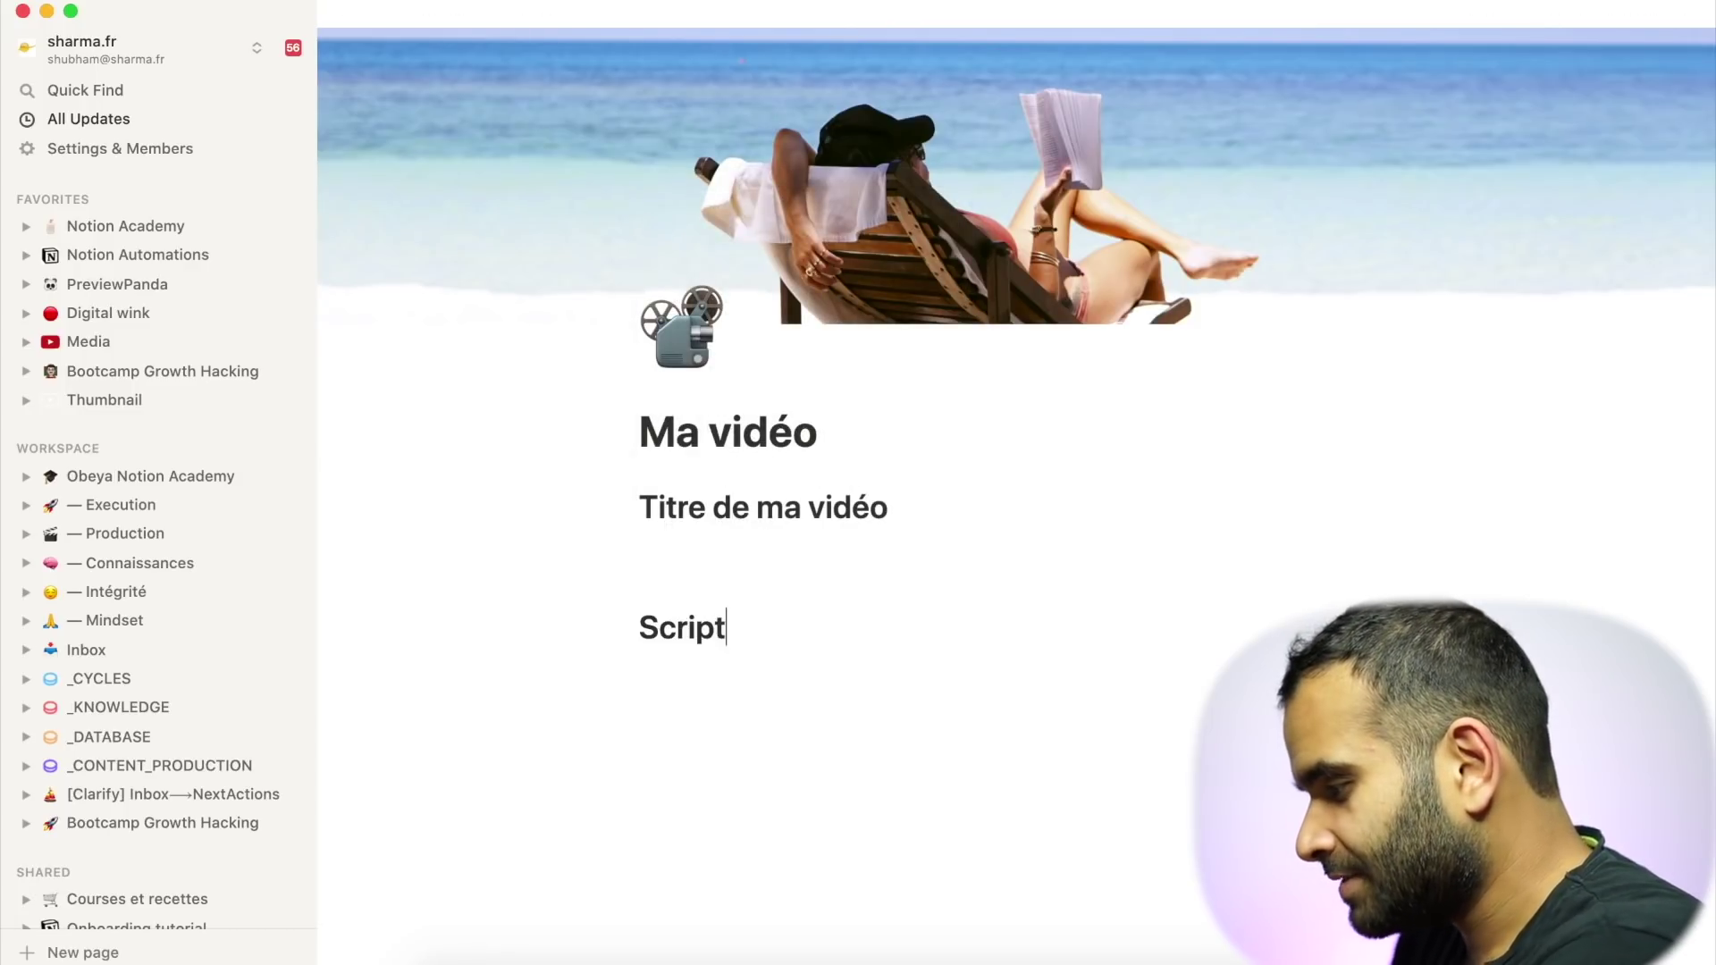
type(" de la vidéo")
- Try turning the "Titre de ma vidéo" block into Heading 1 and a to-do item, and undo the to-do conversion
left_click(650, 507)
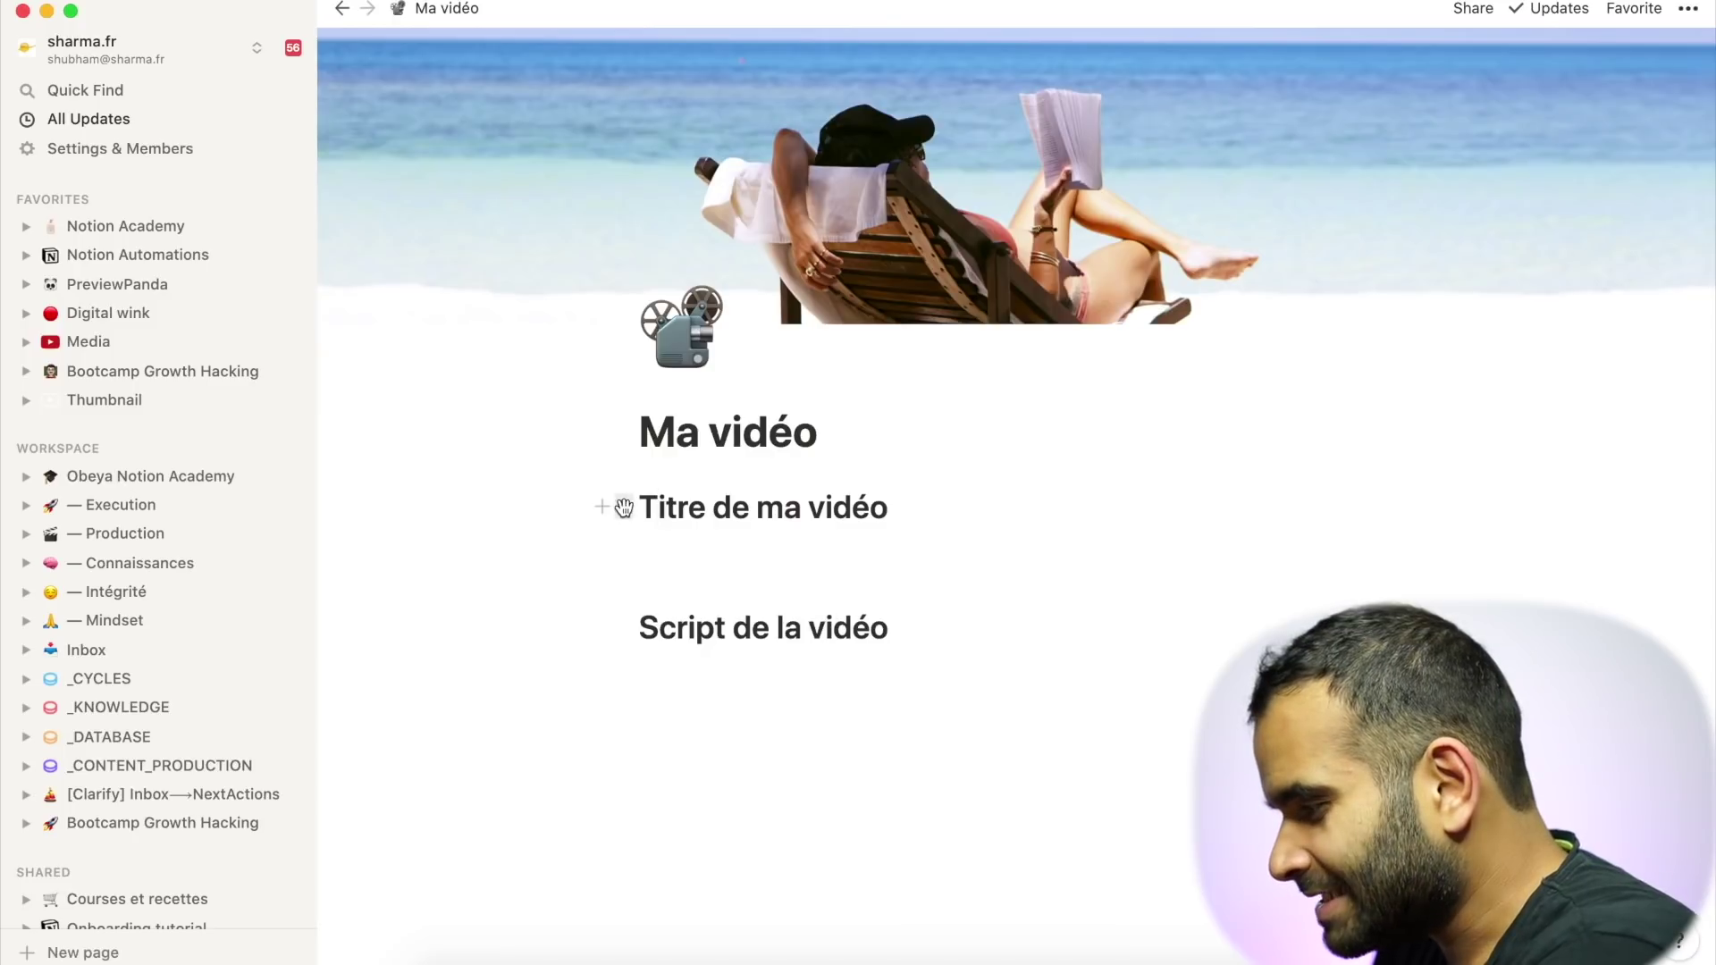
left_click(623, 508)
mouse_move(579, 478)
mouse_move(575, 433)
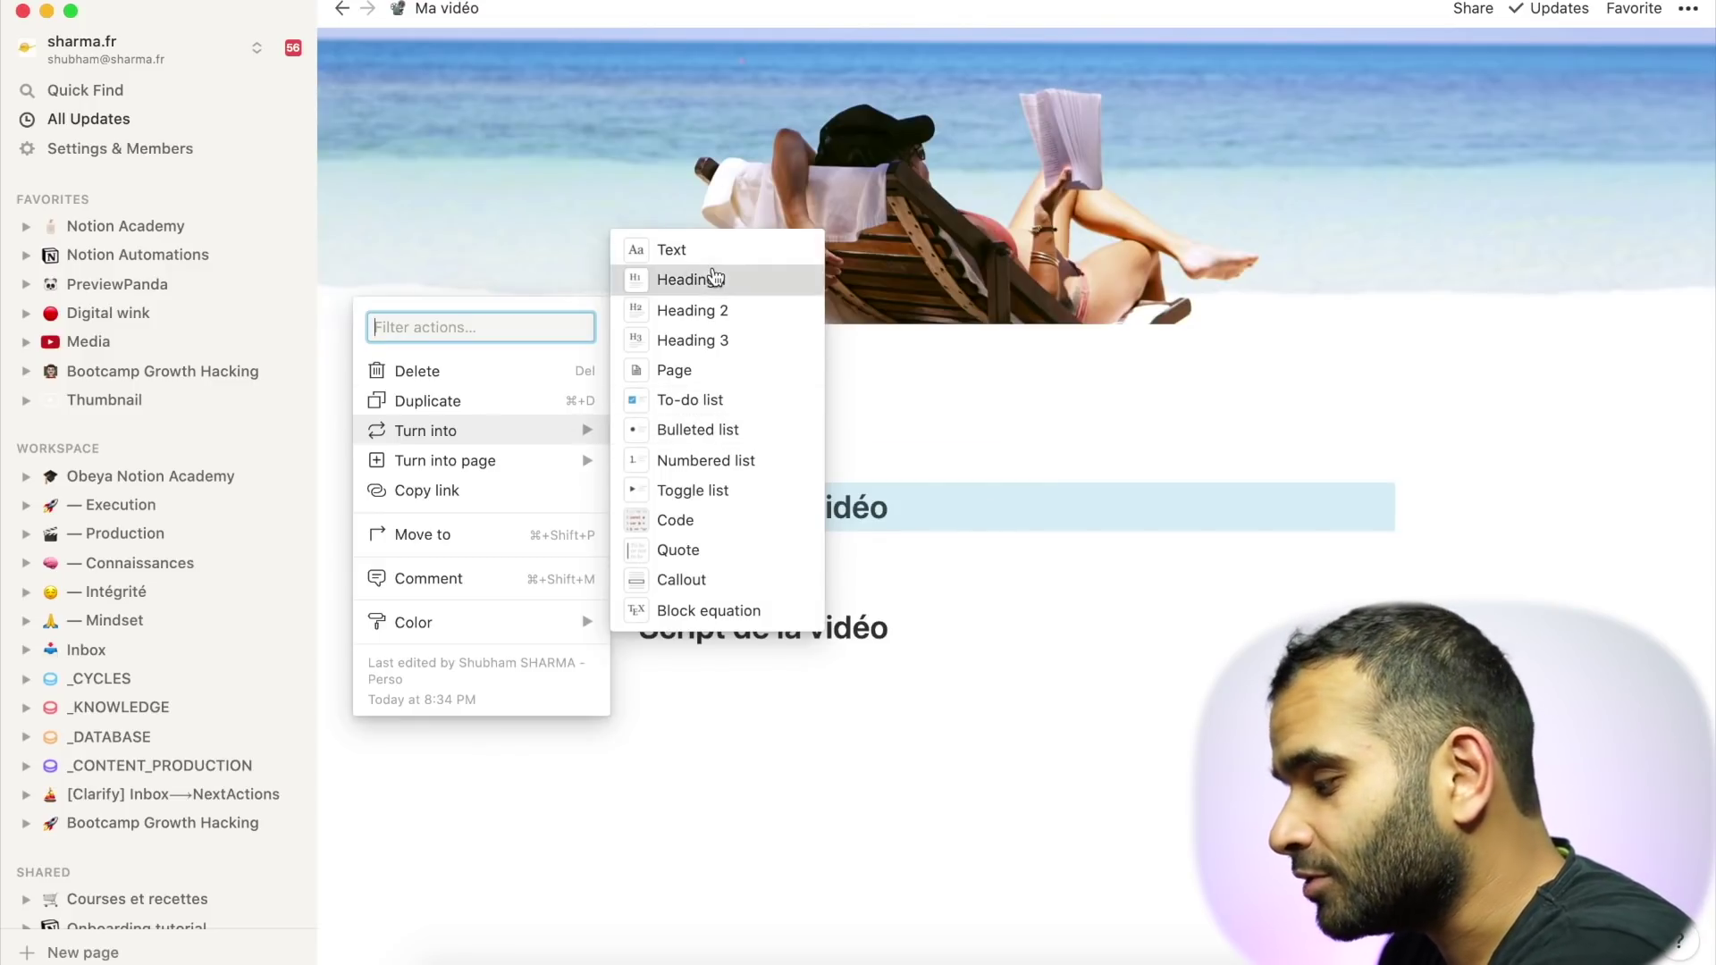
left_click(715, 279)
left_click(625, 507)
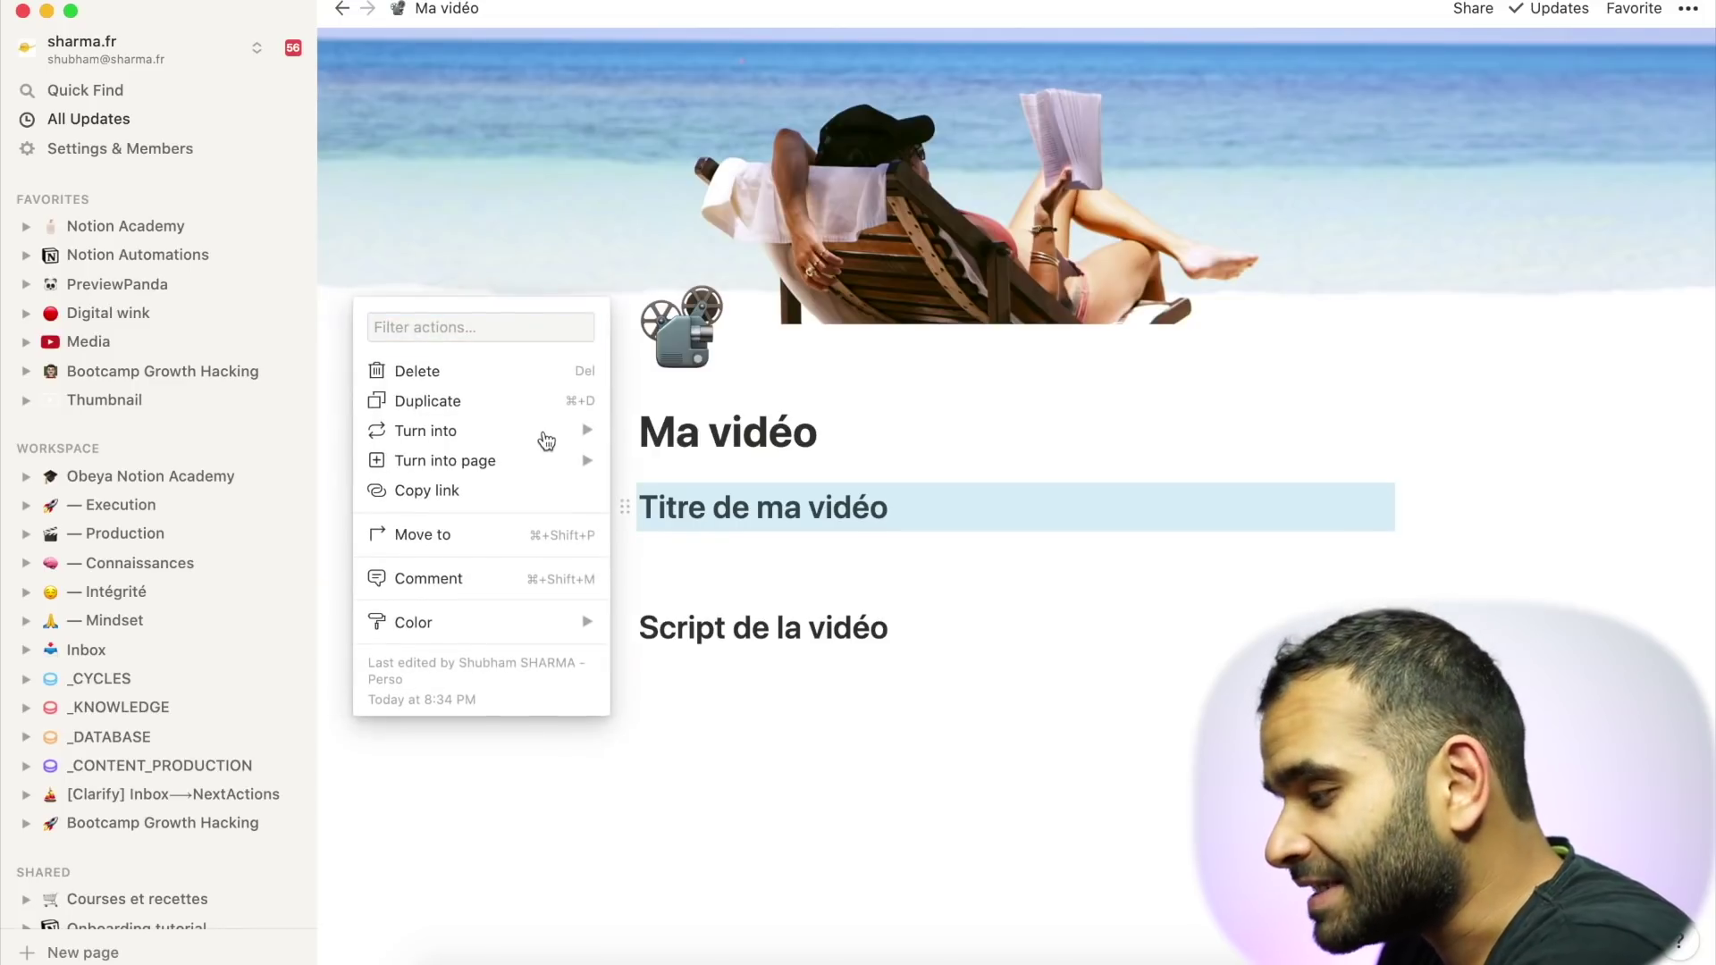
left_click(684, 399)
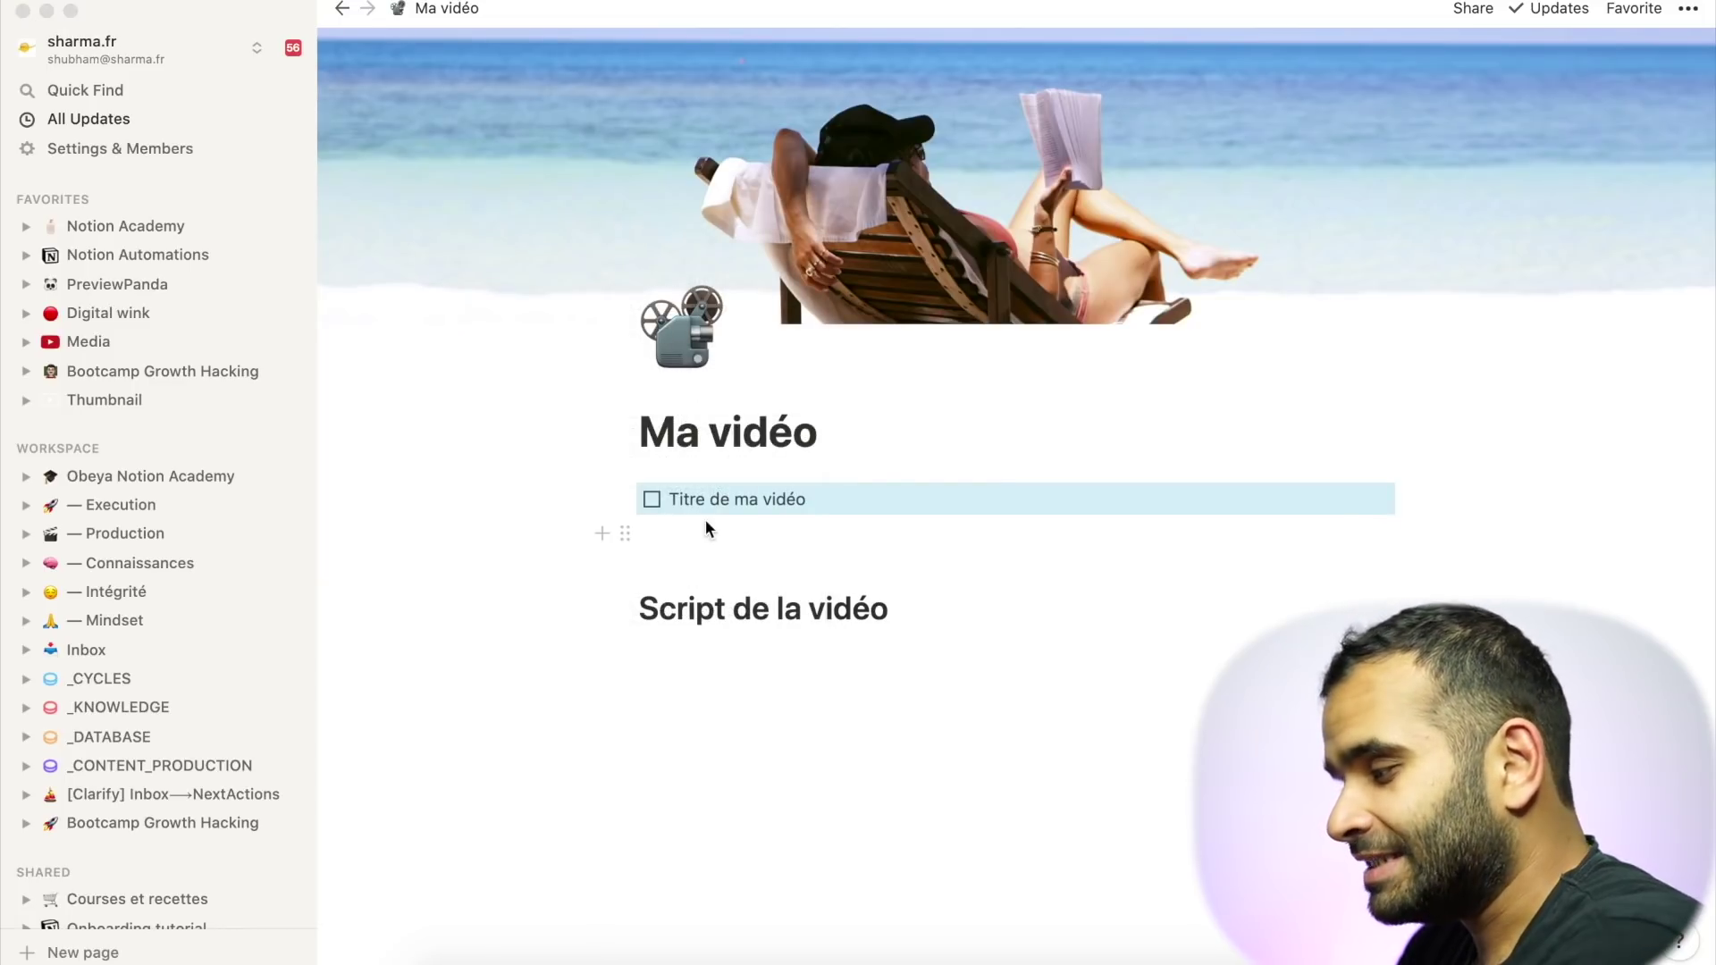
key("super+z")
- Write "Comment faire une bonne vidéo sur Notion" under the title heading and "Bonjour je m'appelle ..." under the script heading
left_click(744, 547)
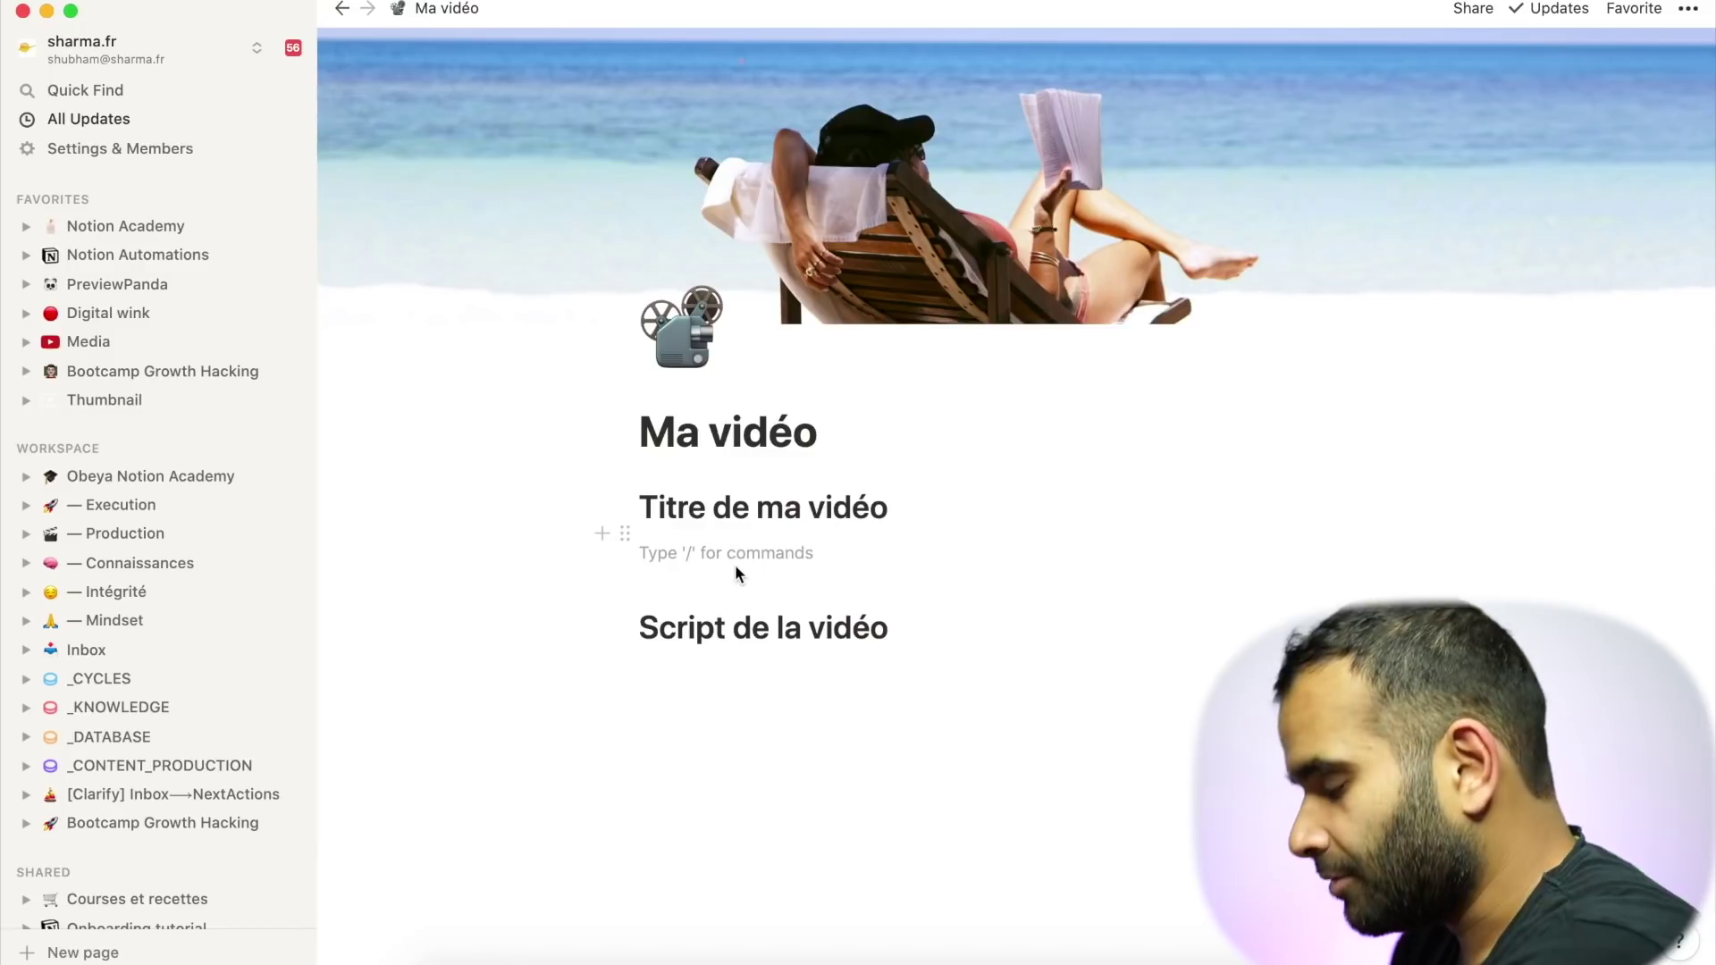
type("Comment faire une bonne vidéo sur Notion")
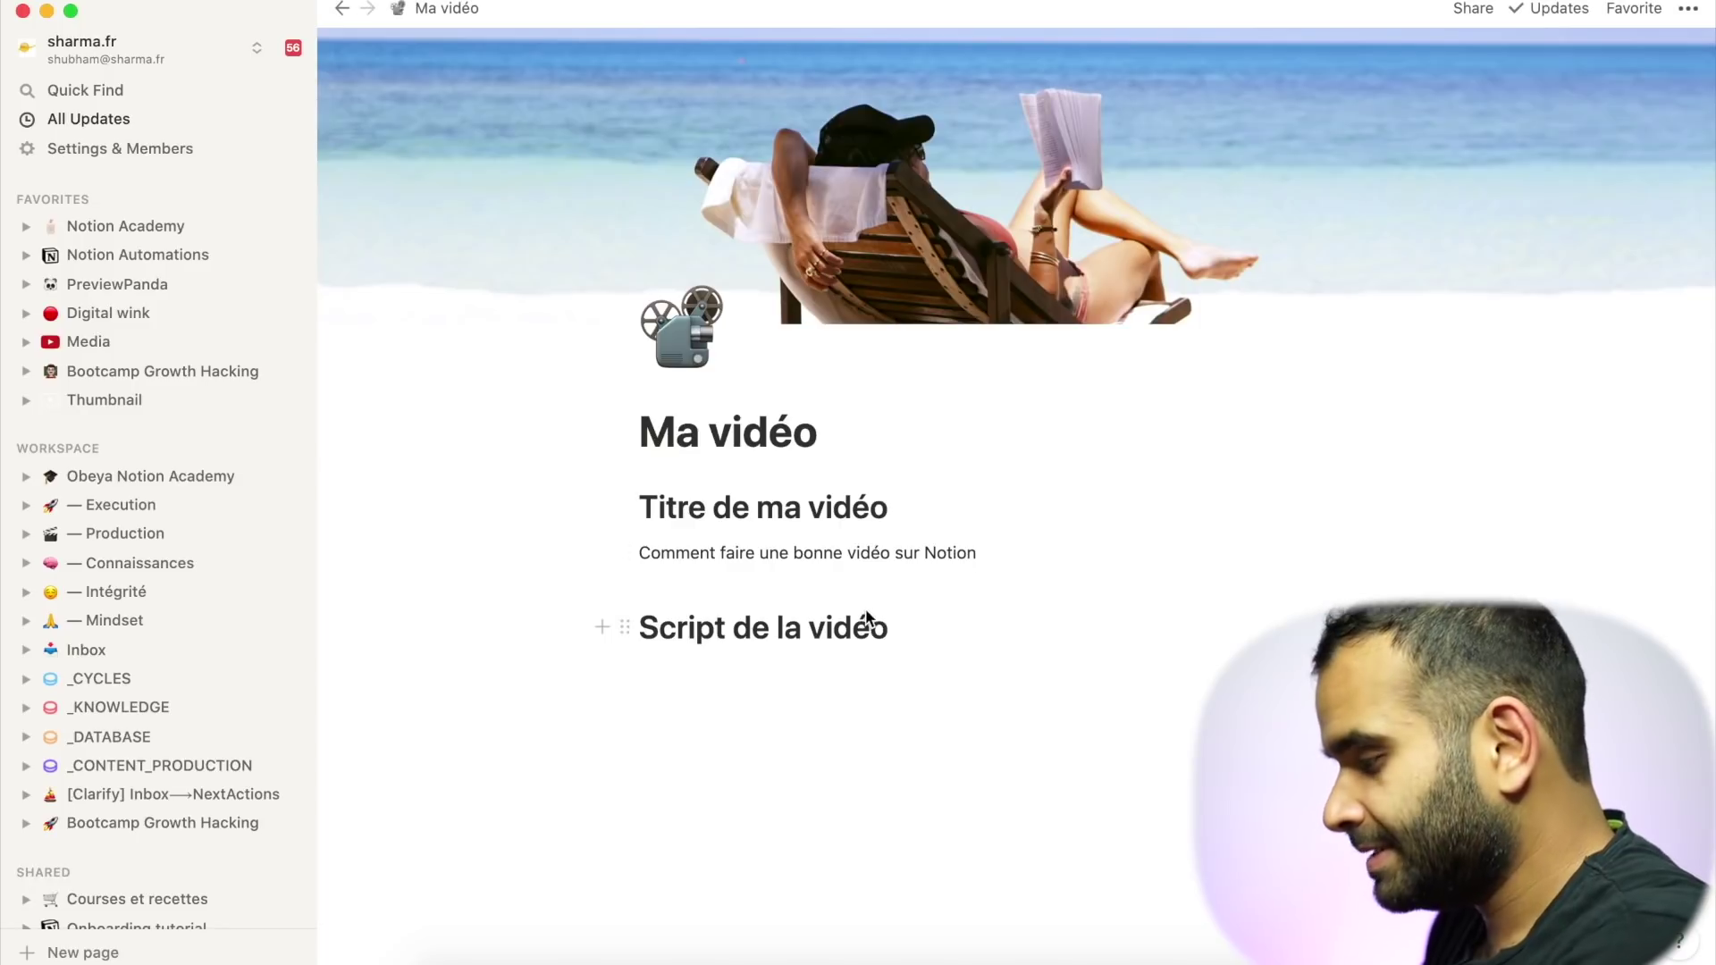
left_click(813, 675)
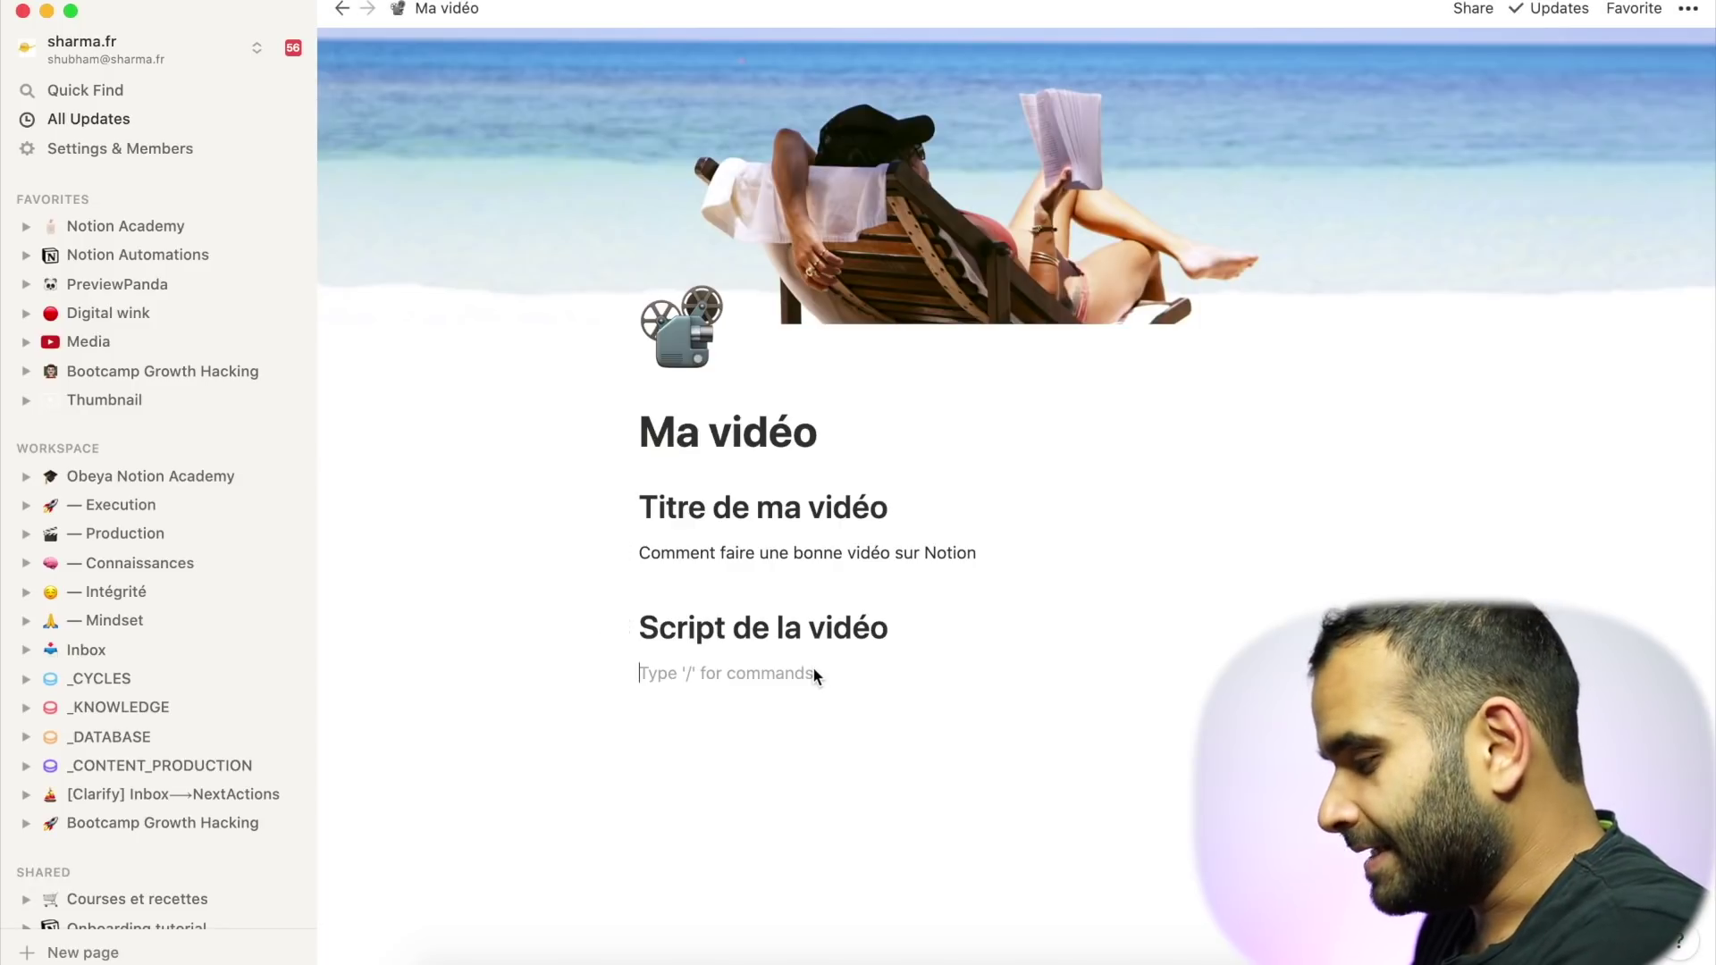
type("Bono")
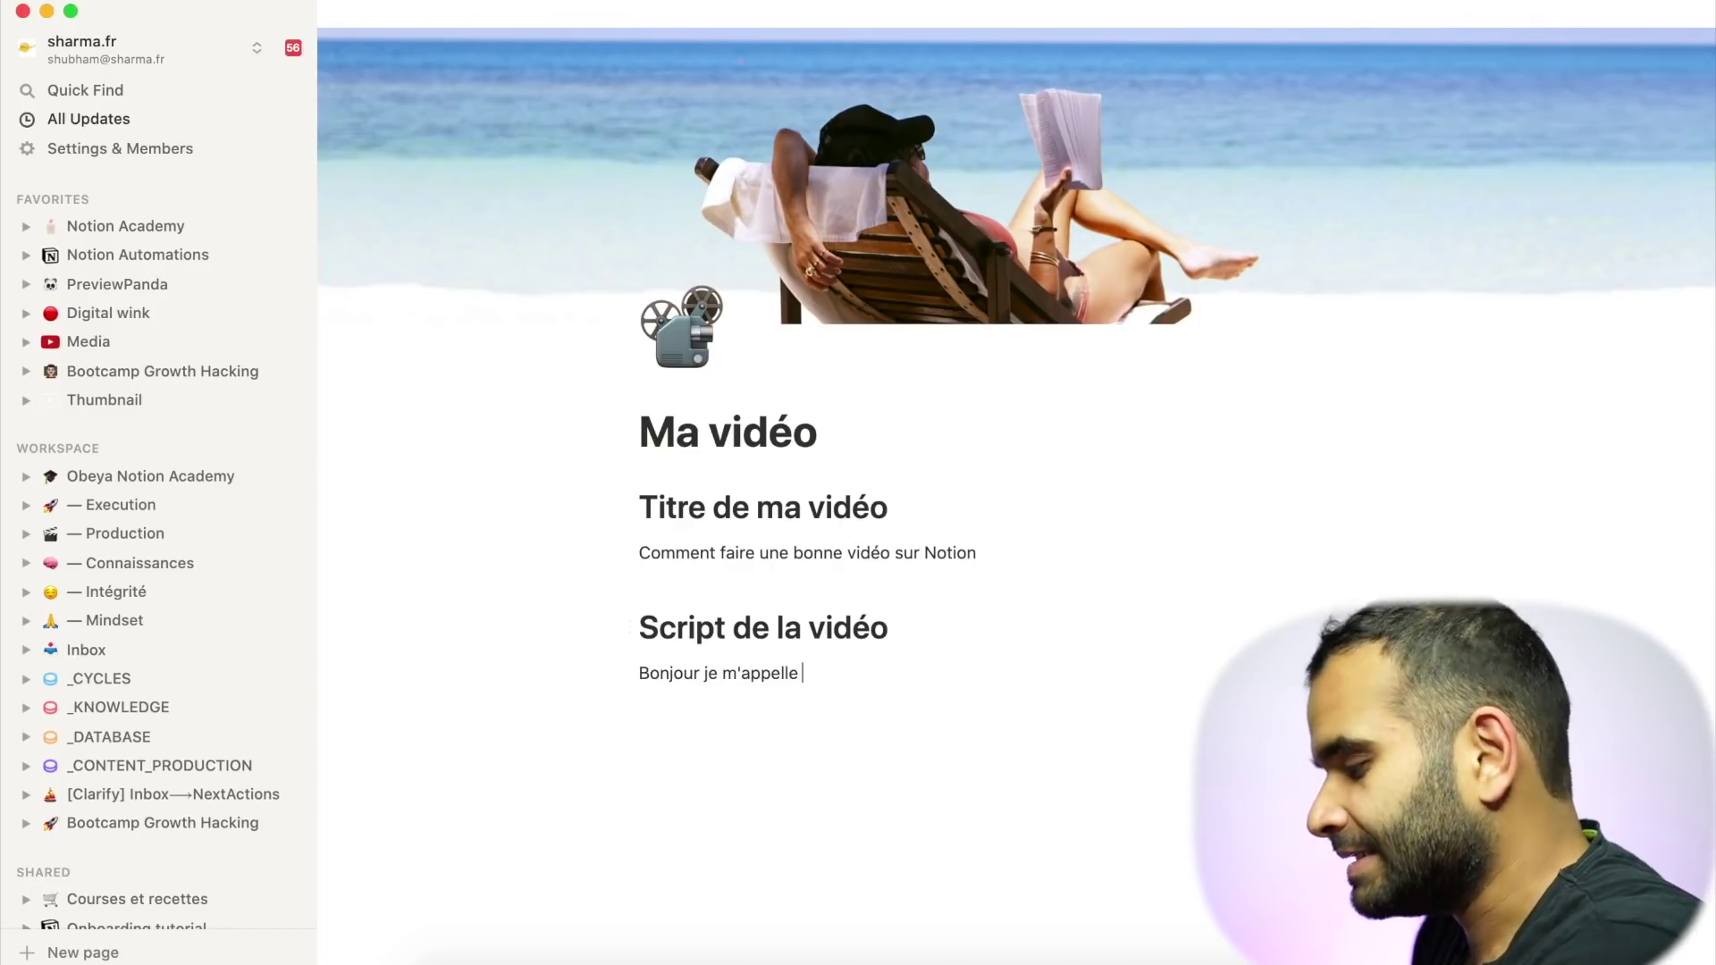
type("our je m'appelle ...")
key("Return")
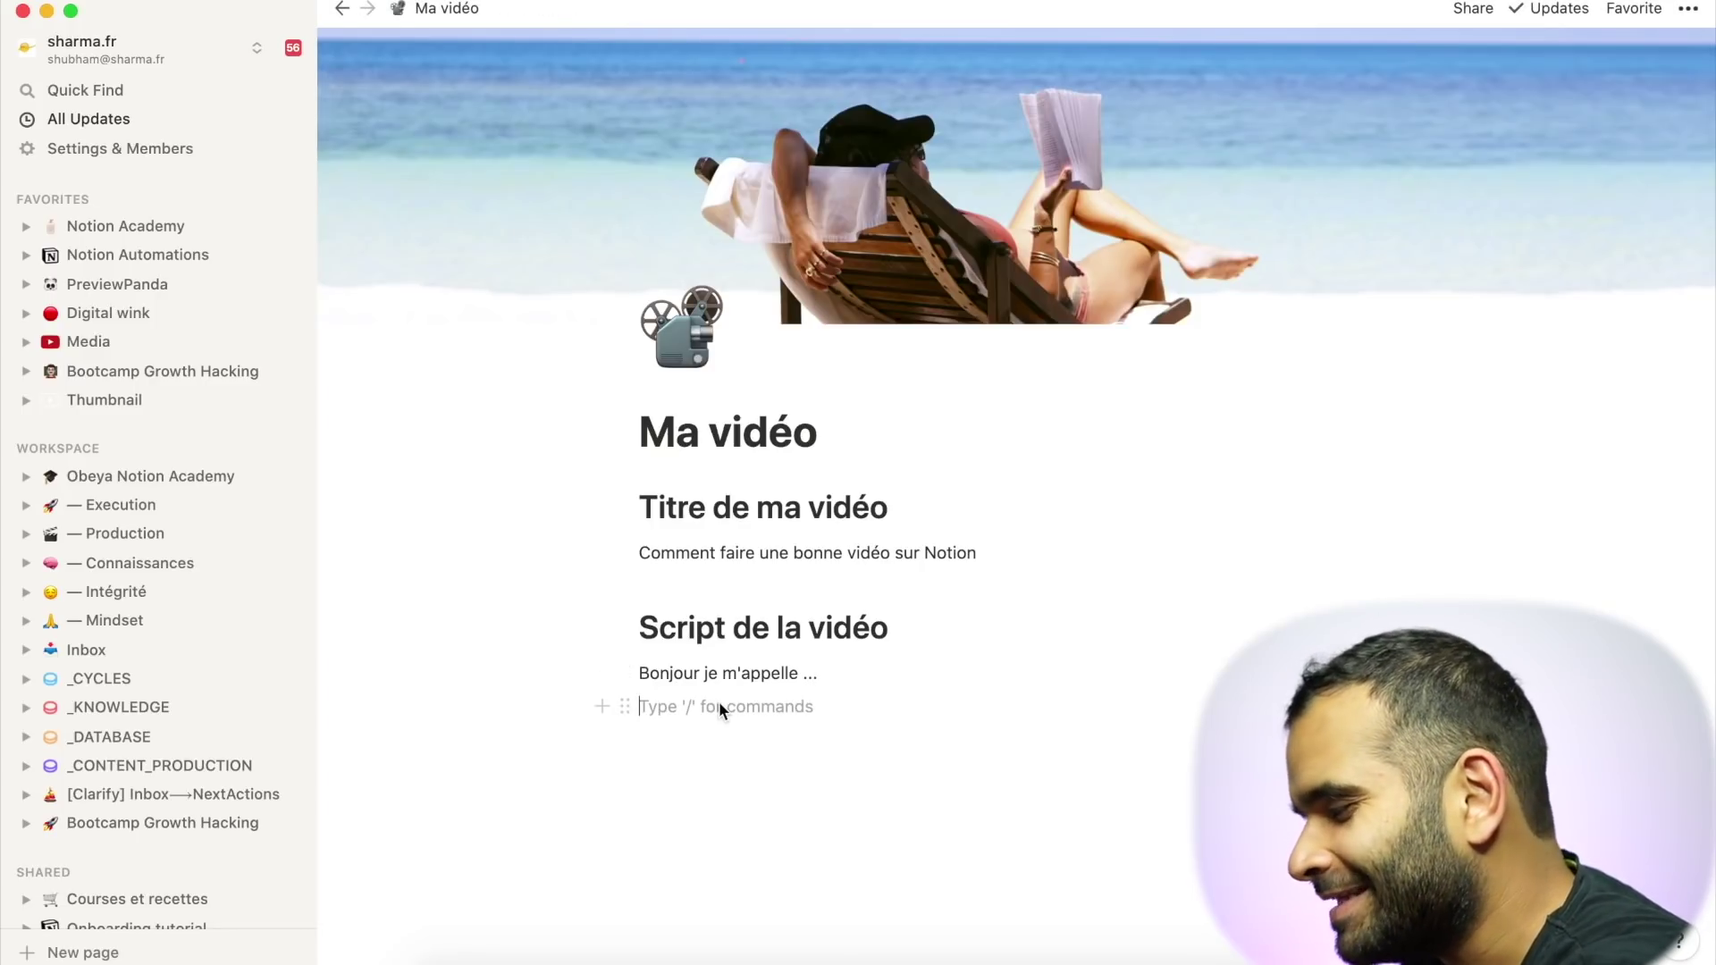
- Insert a quote block reading "Une citation" below the "Bonjour je m'appelle ..." line
left_click(615, 708)
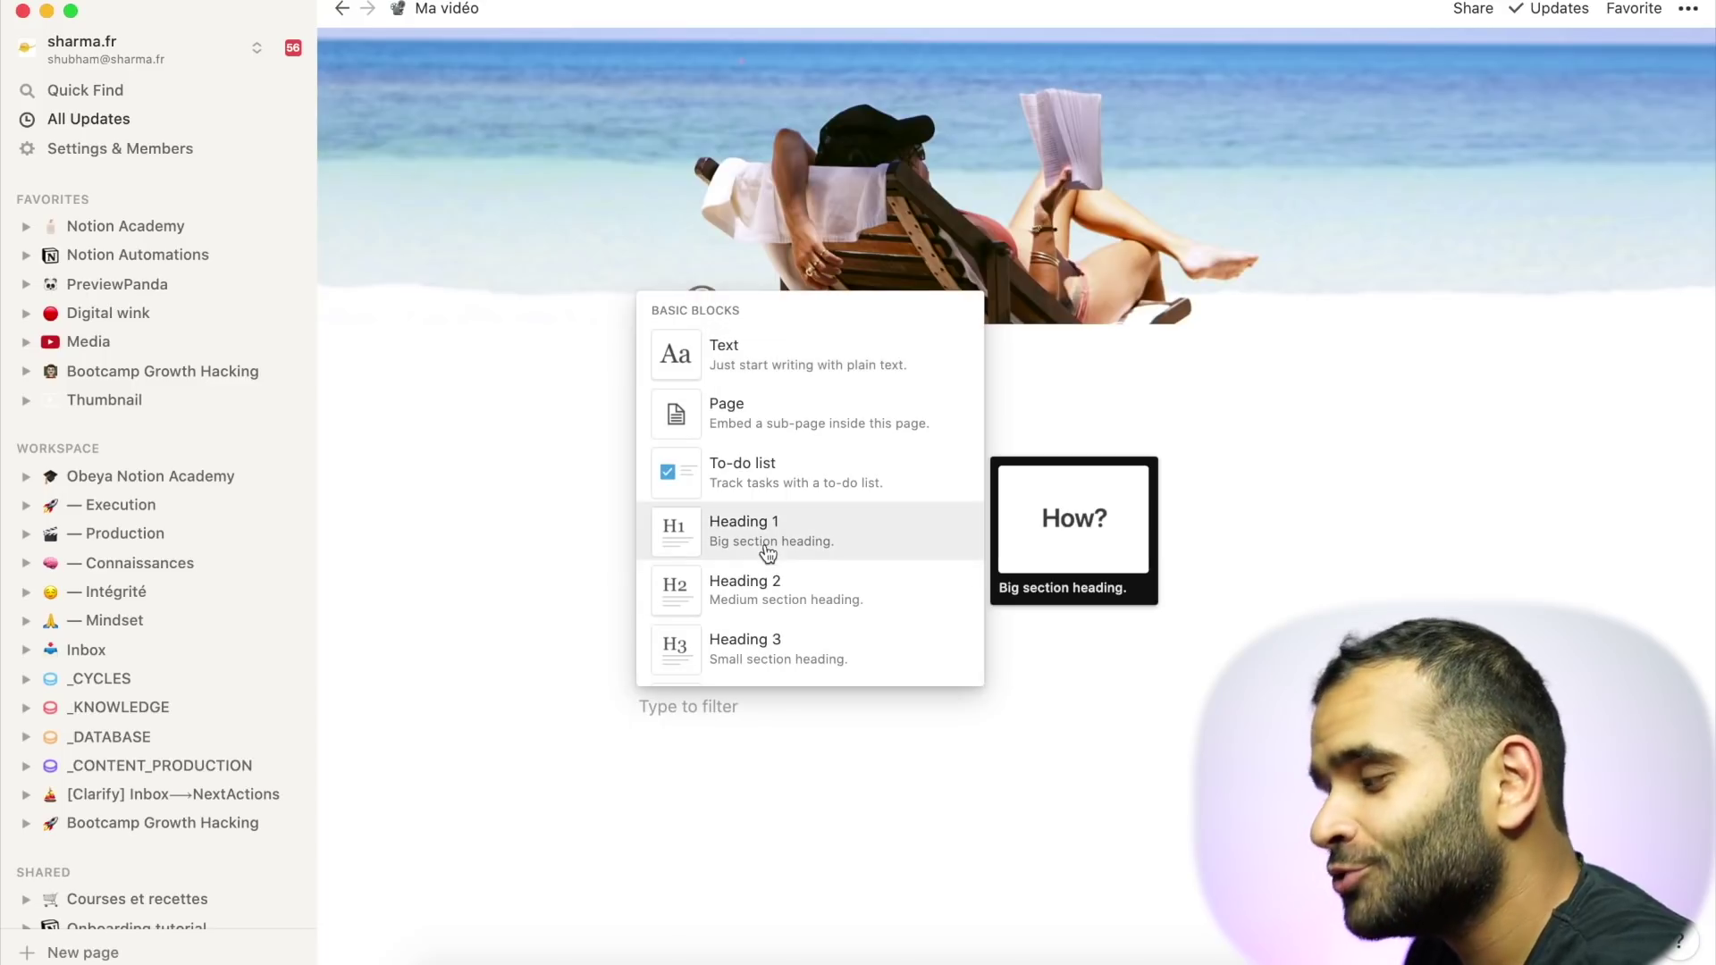
scroll(767, 547, "down", 5)
scroll(767, 554, "up", 4)
scroll(767, 550, "down", 3)
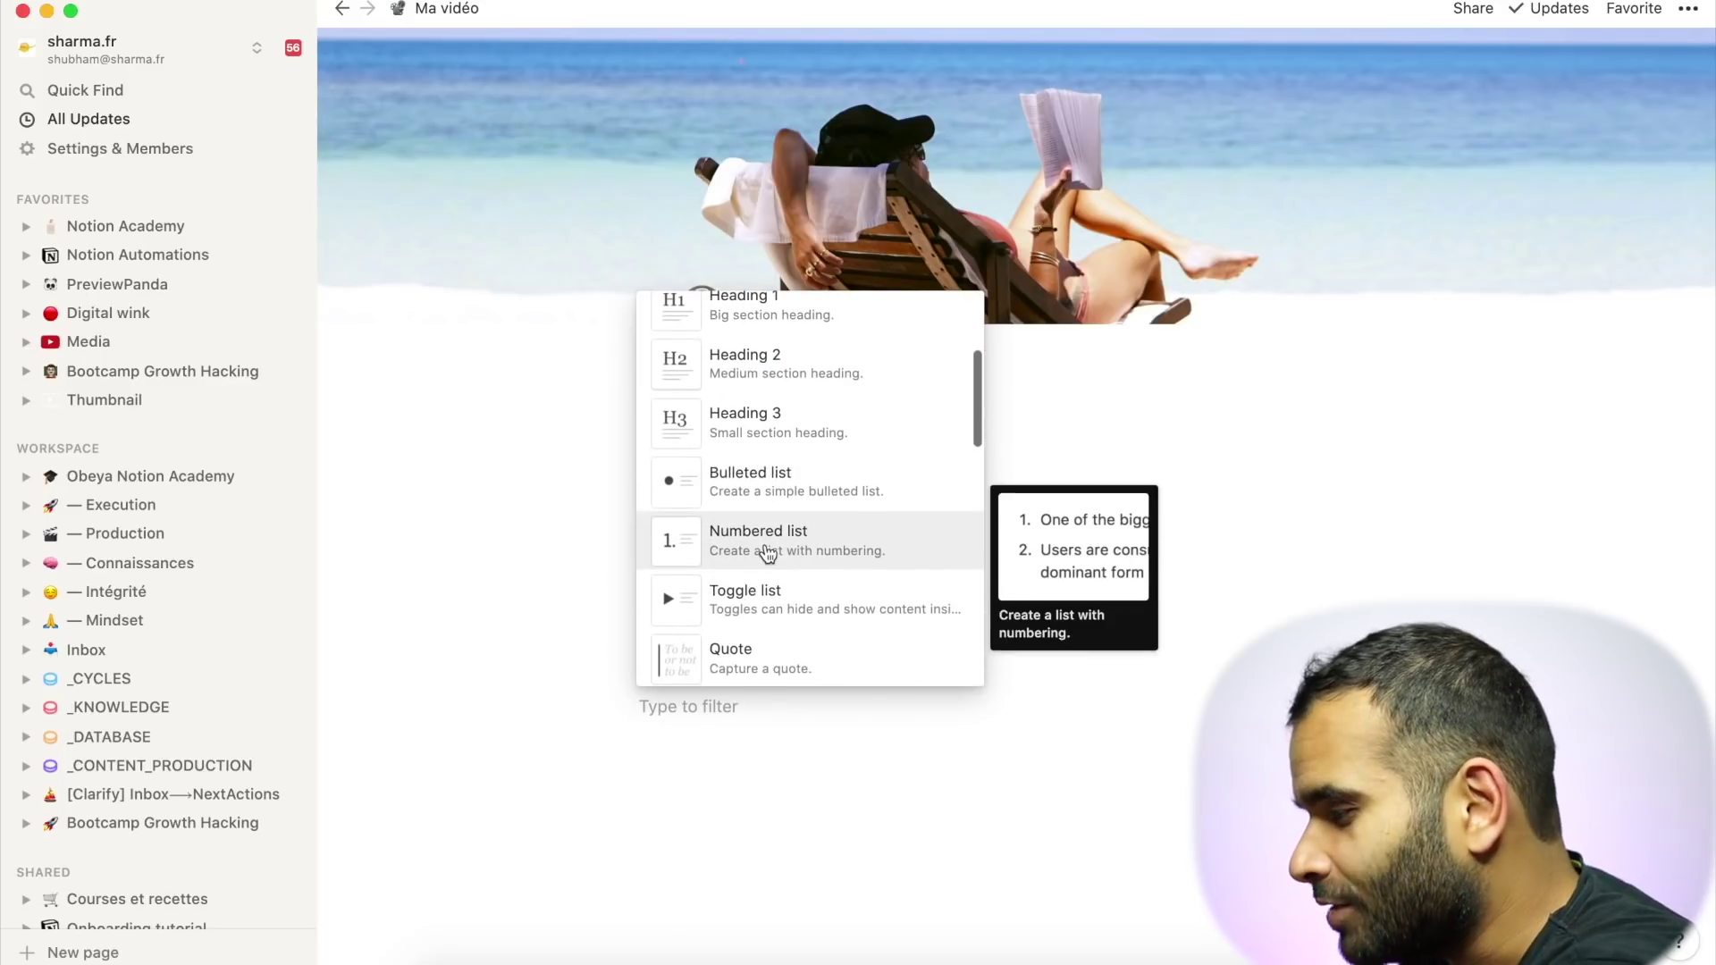
scroll(778, 384, "up", 3)
scroll(795, 474, "down", 2)
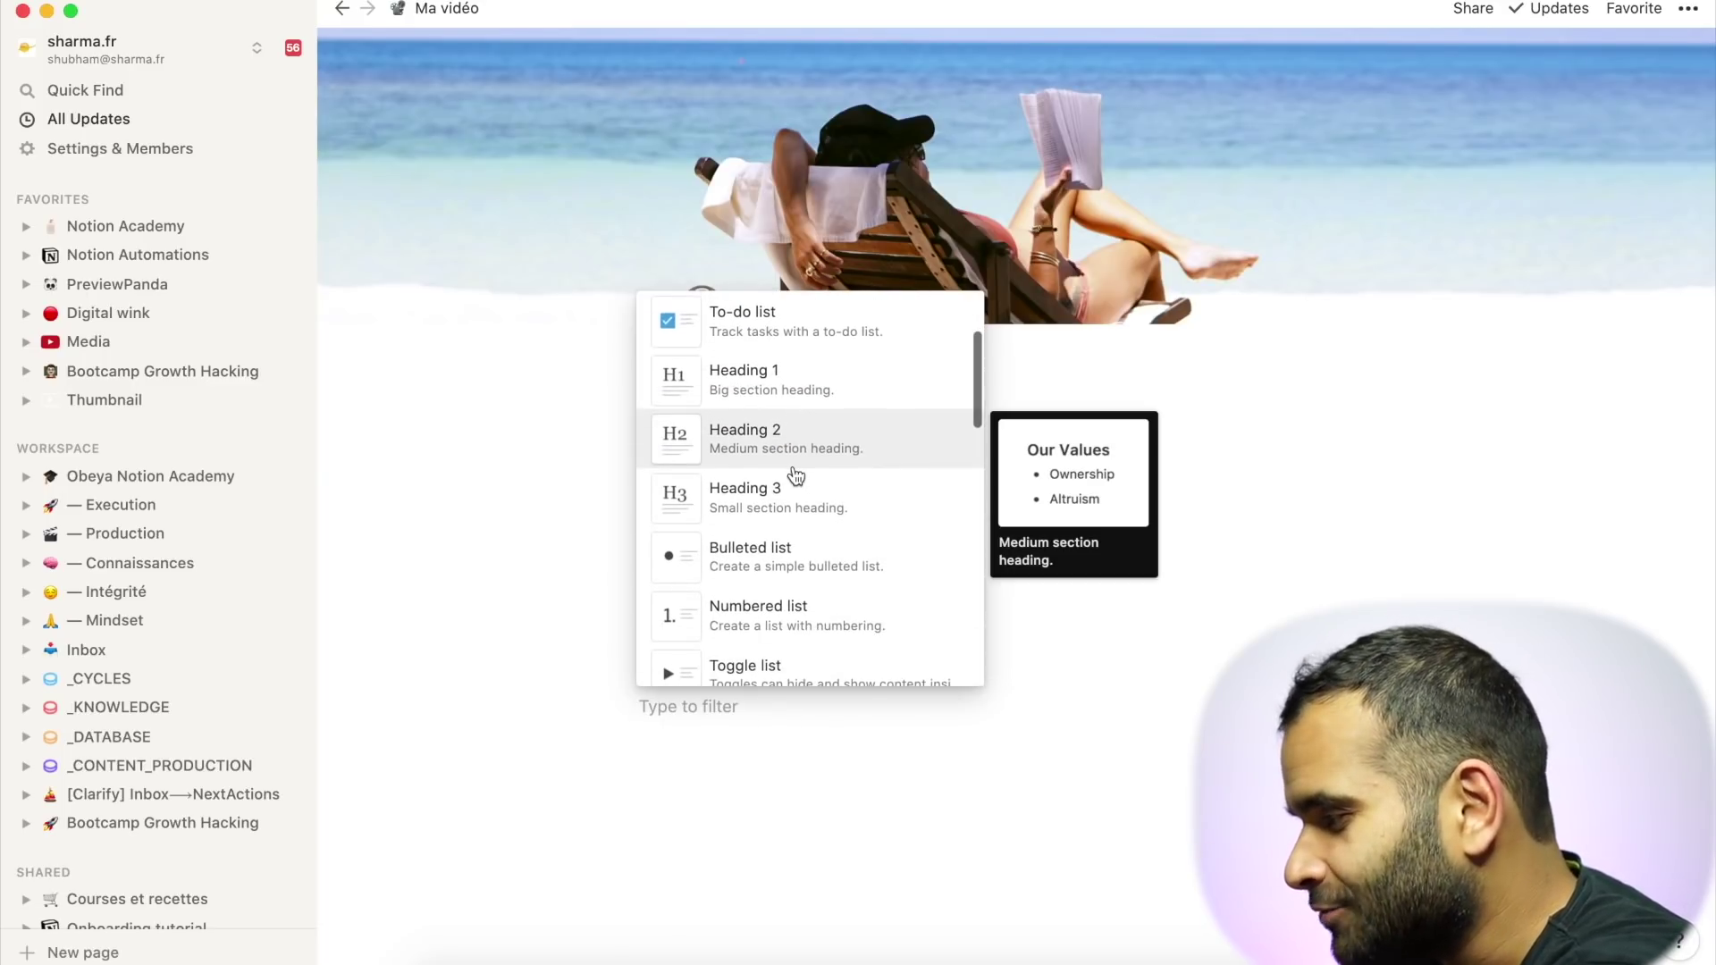
scroll(768, 615, "down", 2)
left_click(754, 605)
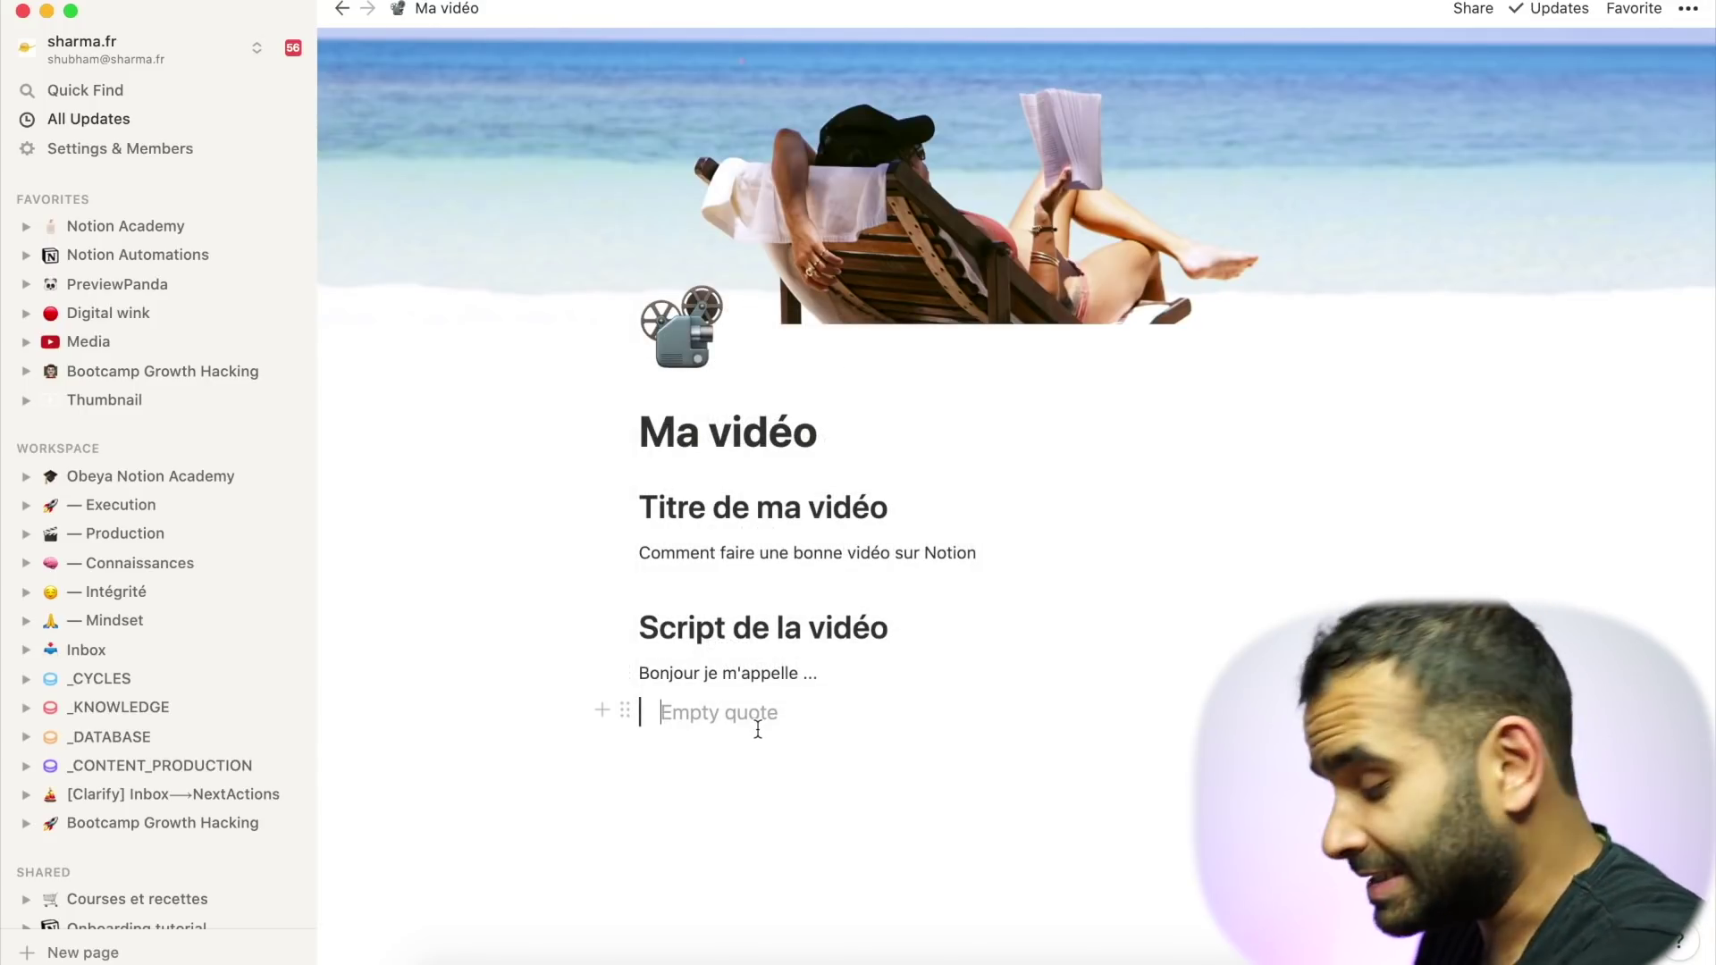
left_click(625, 711)
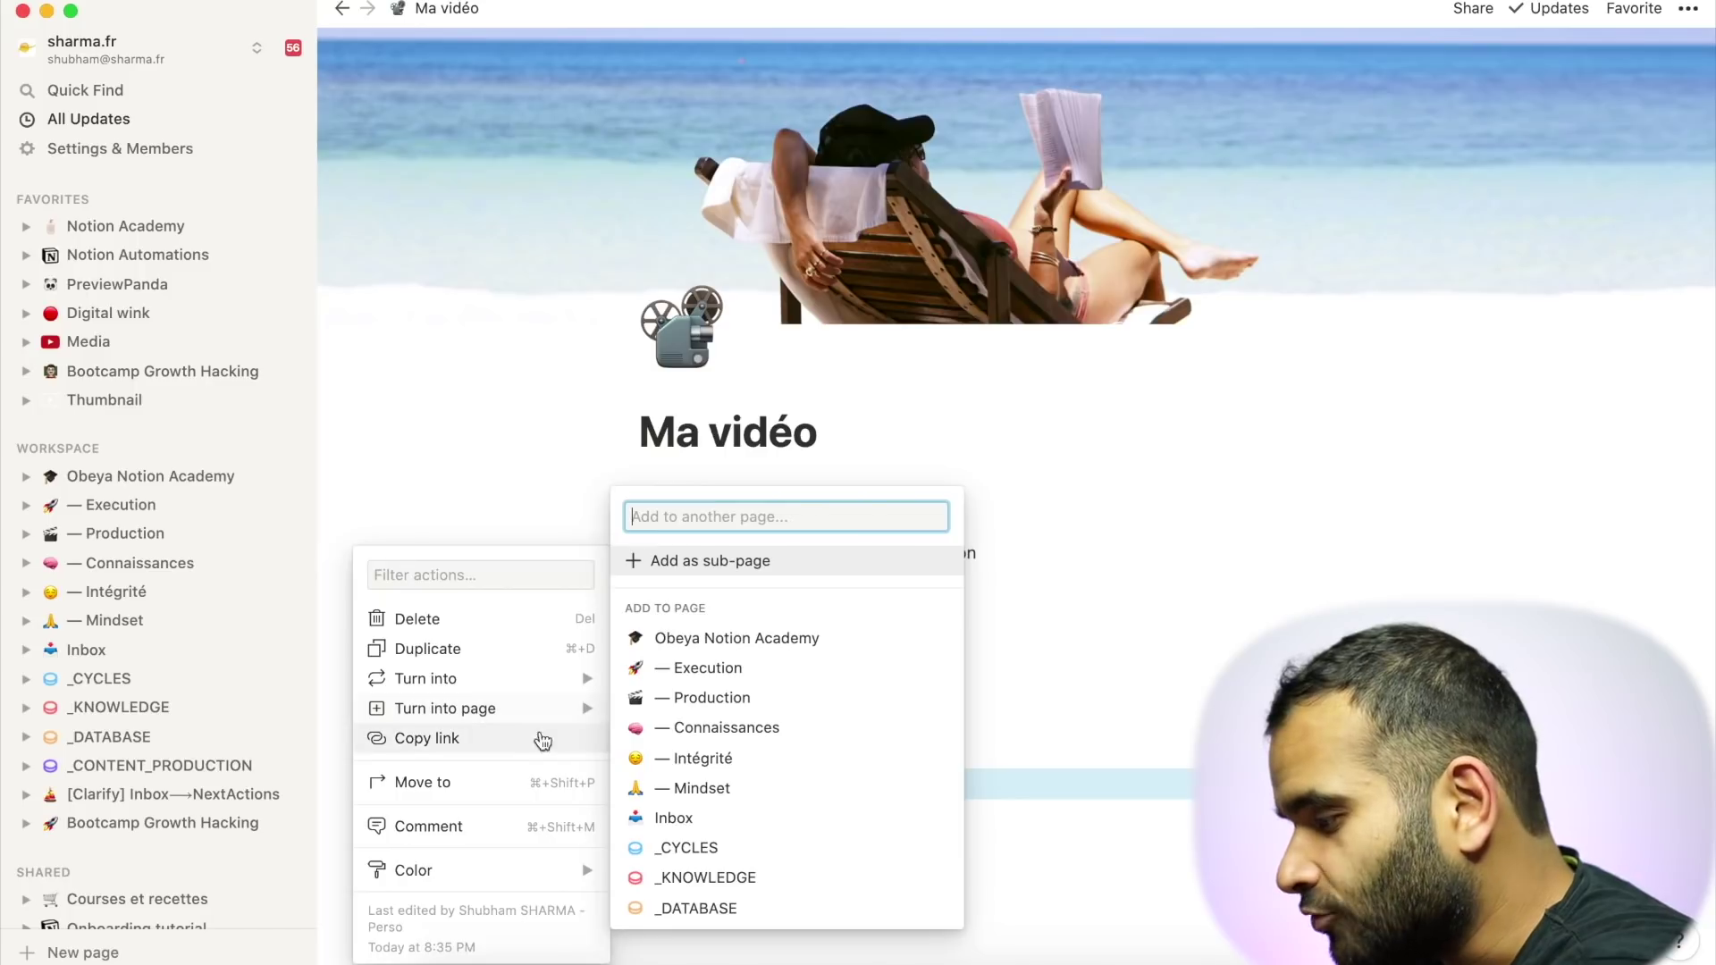
- Add a toggle list below the quote with the items "Partie 1", "Partie 2" and "Partie 3"
left_click(666, 793)
left_click(613, 786)
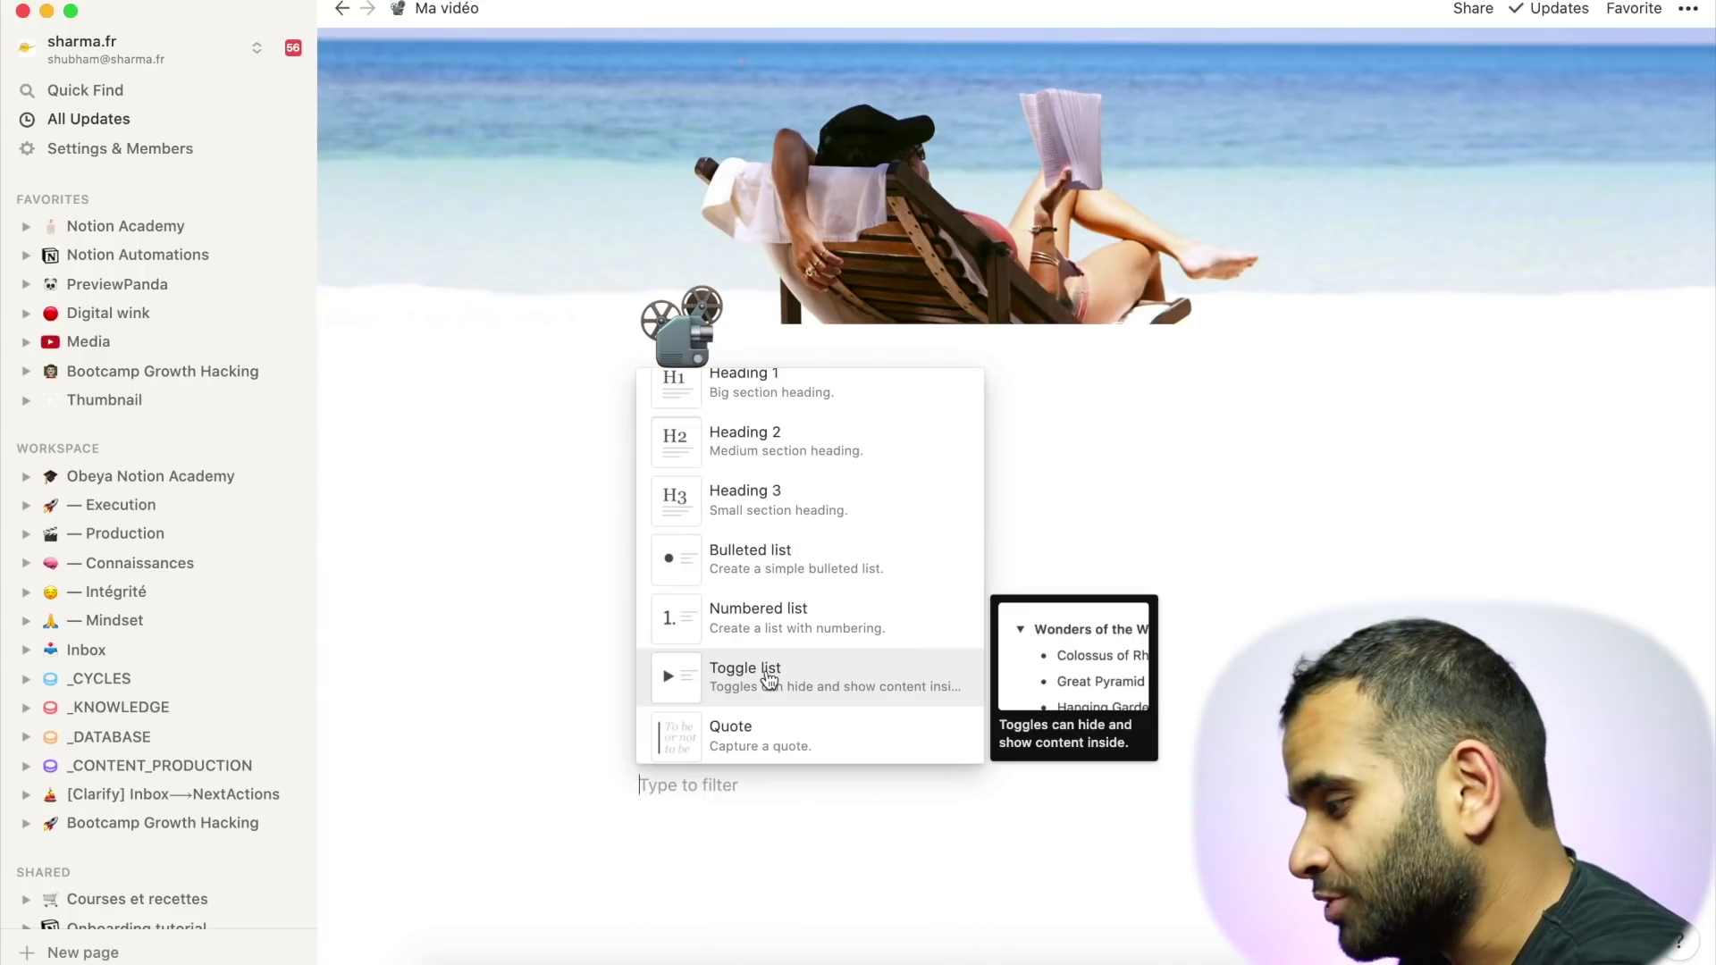
left_click(769, 679)
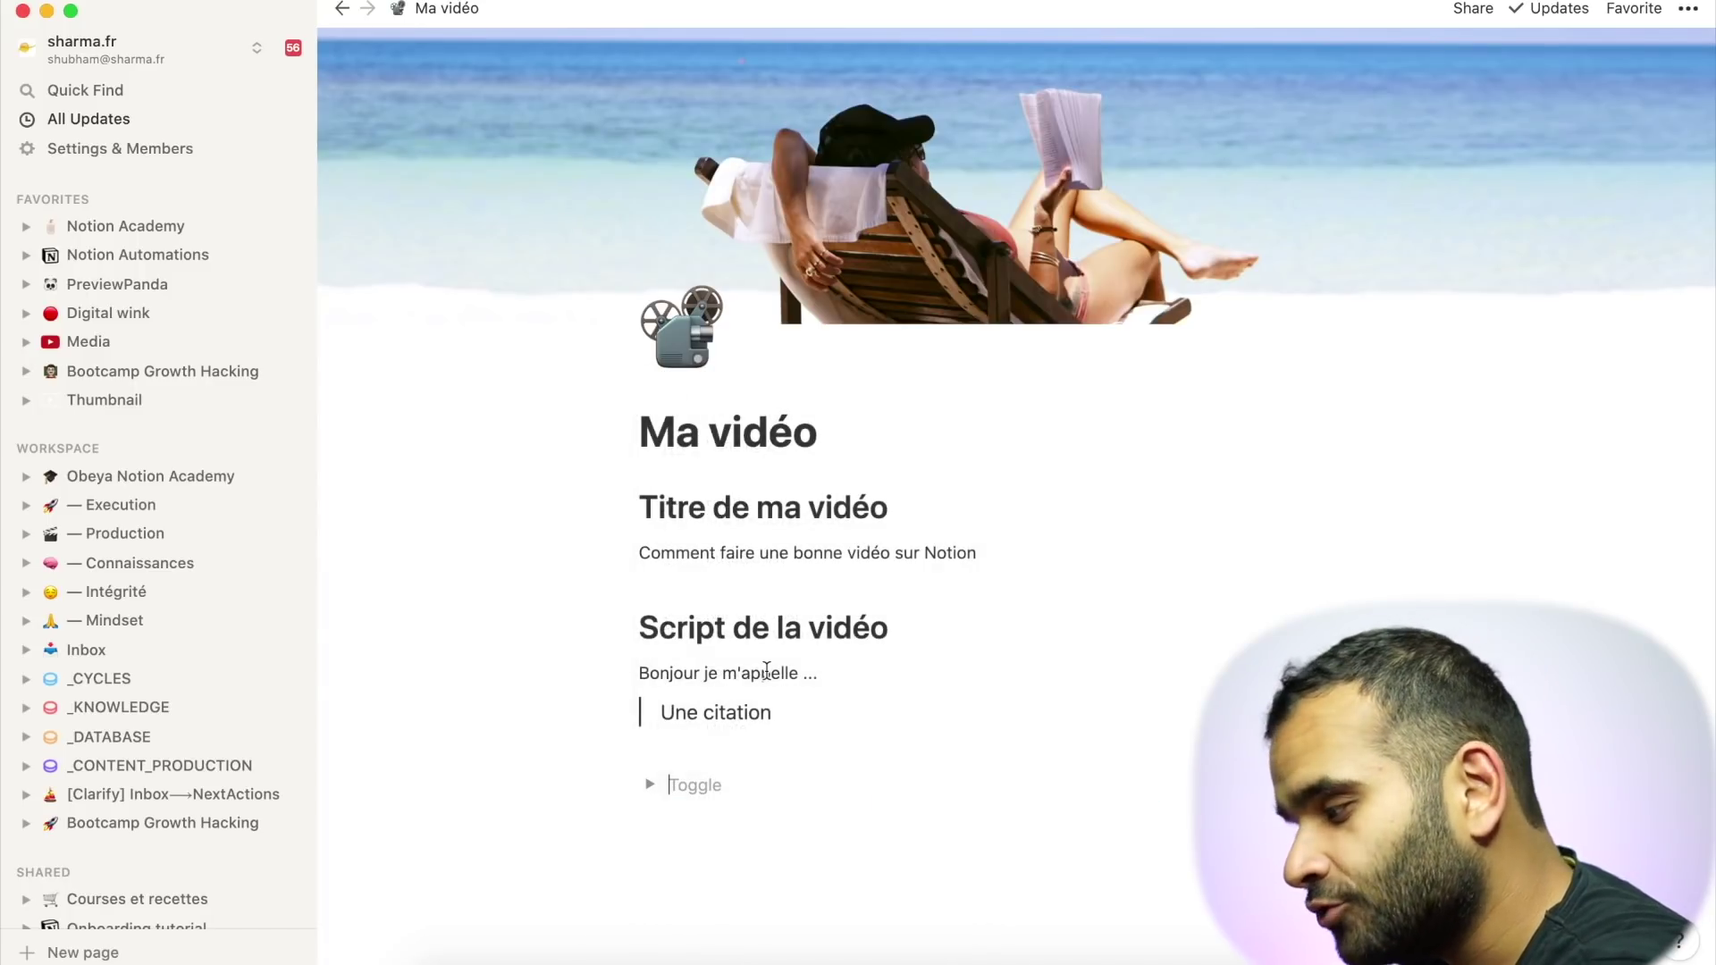
left_click(652, 785)
left_click(652, 786)
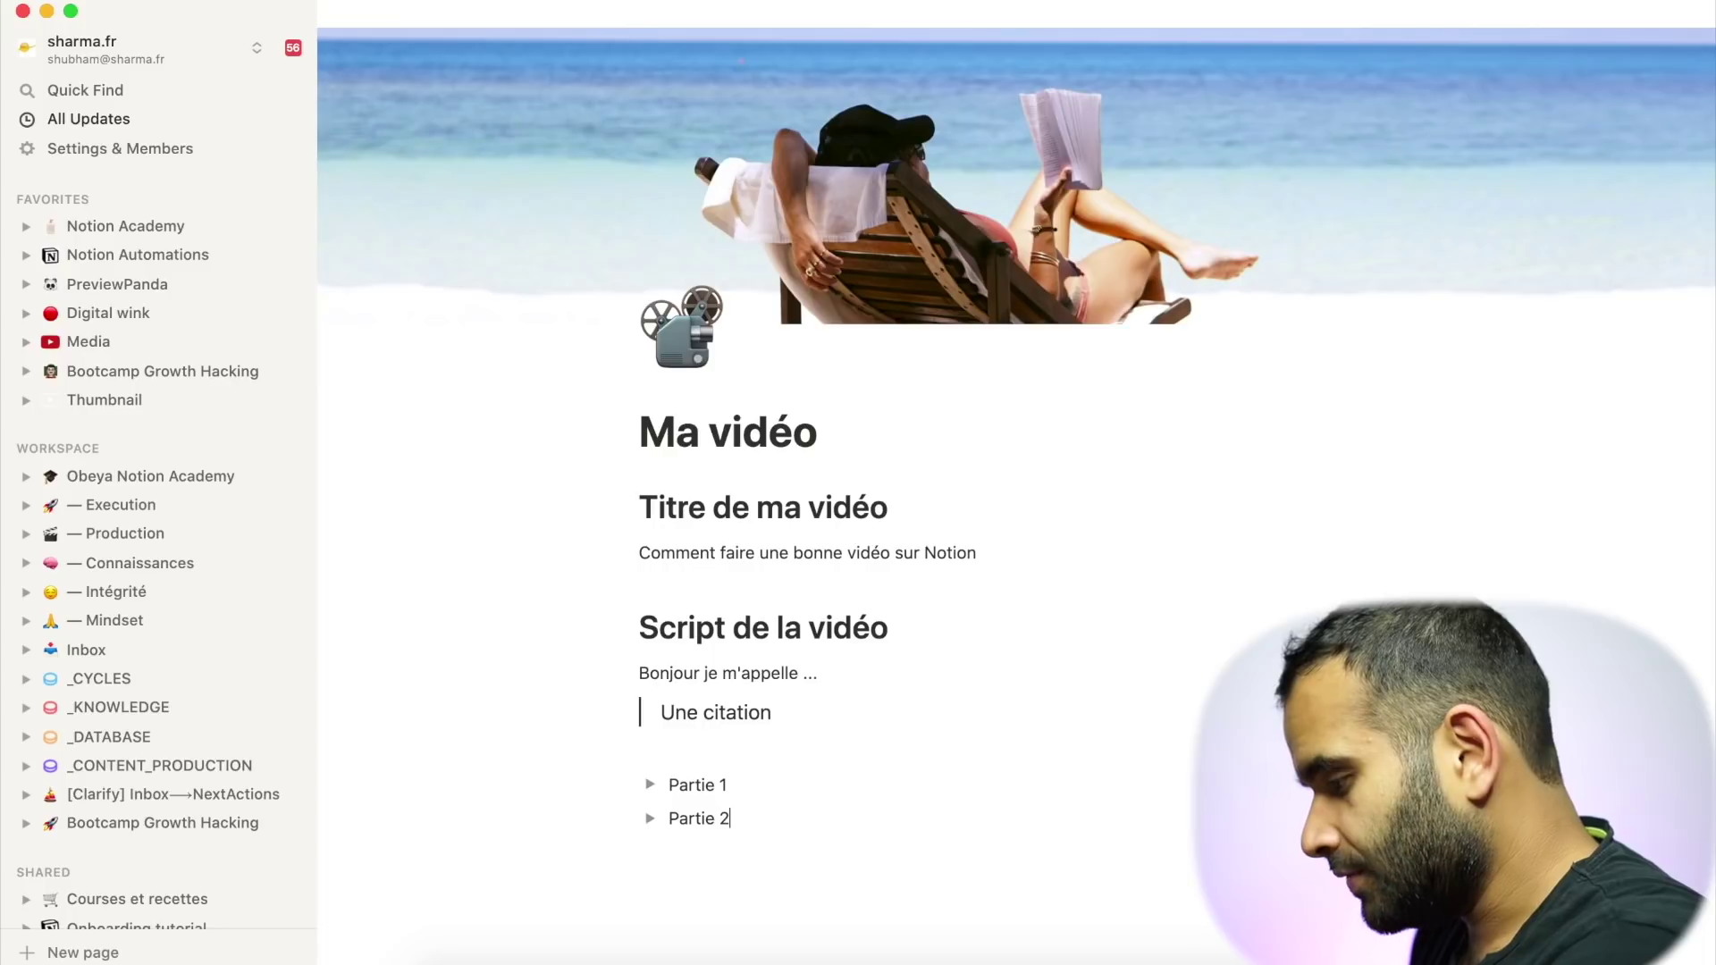
type("3")
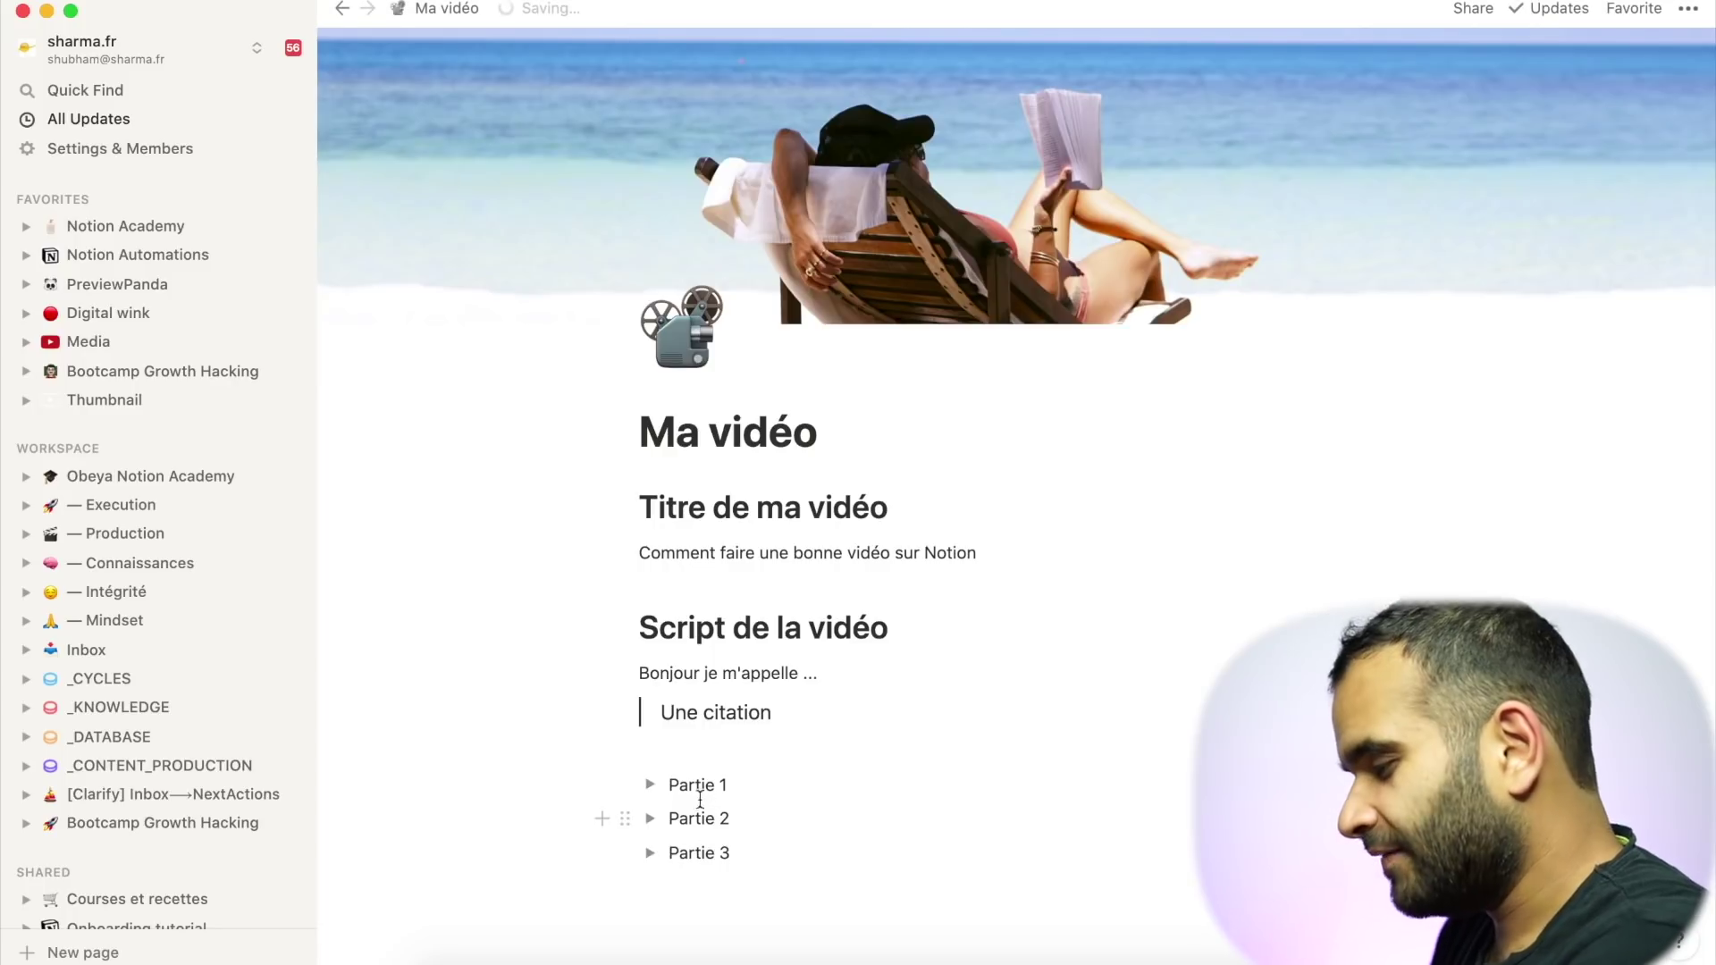
- Expand the "Partie 1" toggle and move the "Bonjour je m'appelle ..." line inside it
left_click(652, 785)
scroll(652, 791, "down", 3)
left_click(733, 616)
left_click_drag(831, 463, 731, 581)
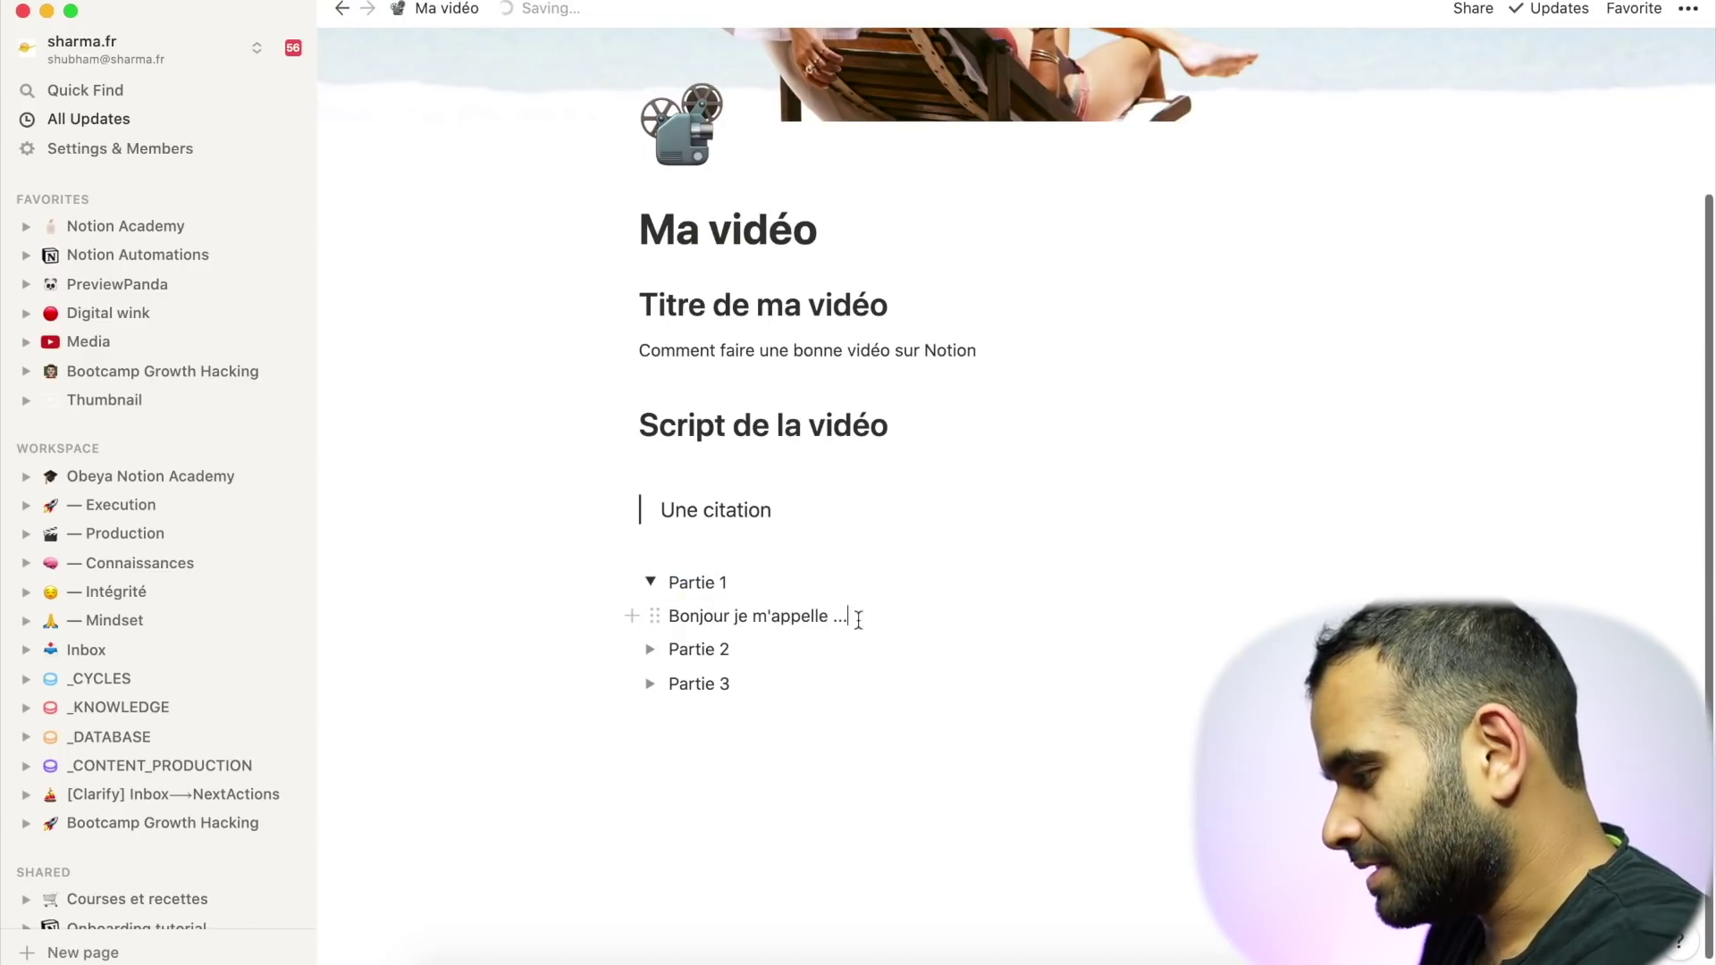
- Expand the "Partie 2" toggle and write "Comment marche X Y" inside it
left_click(649, 649)
left_click(715, 683)
type("Comment marche X Y")
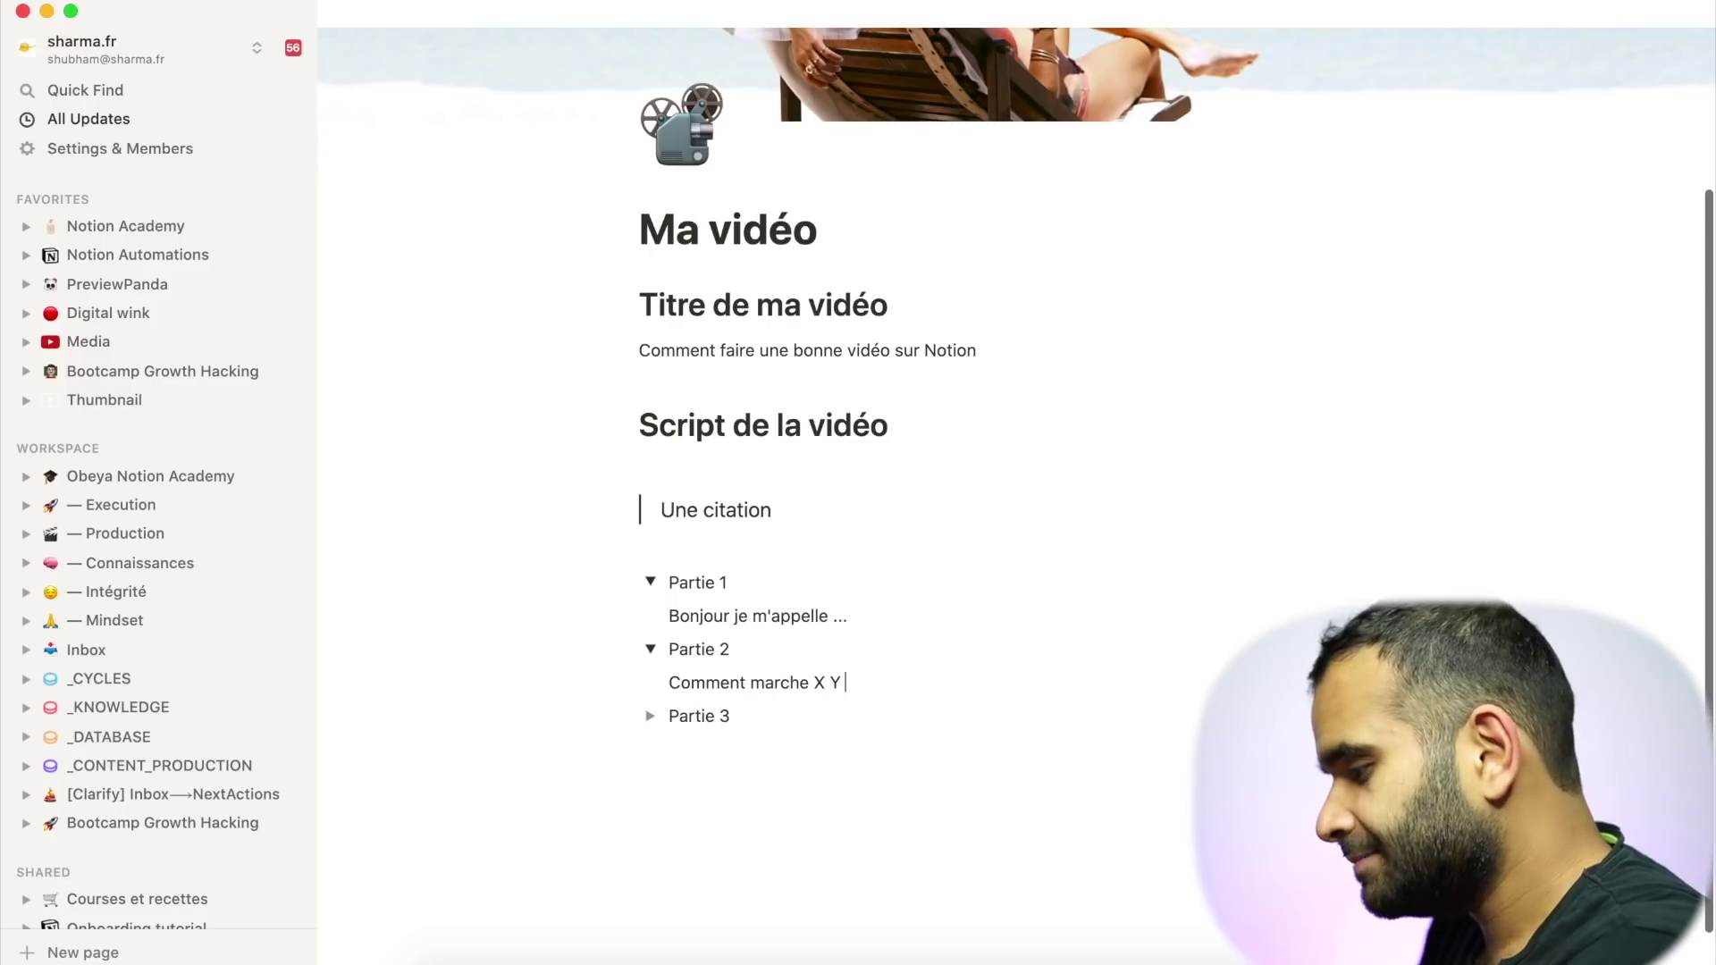
- Collapse the "Partie 1" and "Partie 2" toggles and delete the quote and blank lines above them
left_click(650, 649)
left_click(650, 582)
left_click_drag(737, 514, 679, 570)
key("BackSpace")
- Write "Conclusion" below the toggle list, leaving a blank line between, and turn that block into a page
left_click(794, 711)
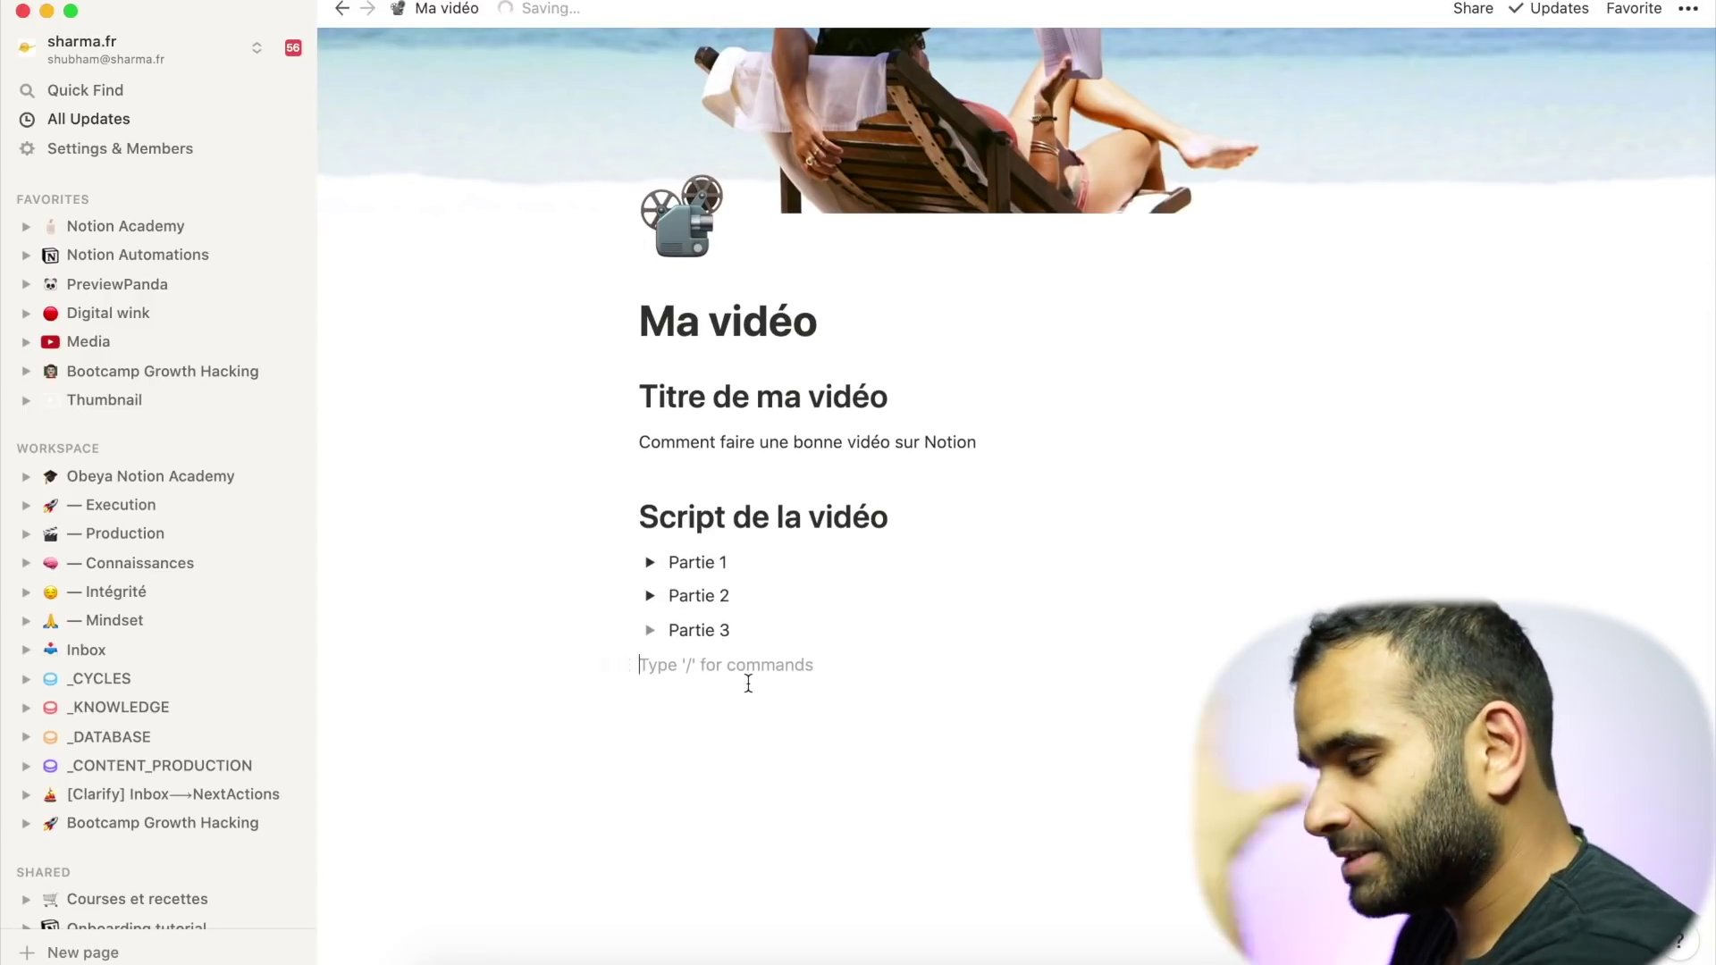
key("Return")
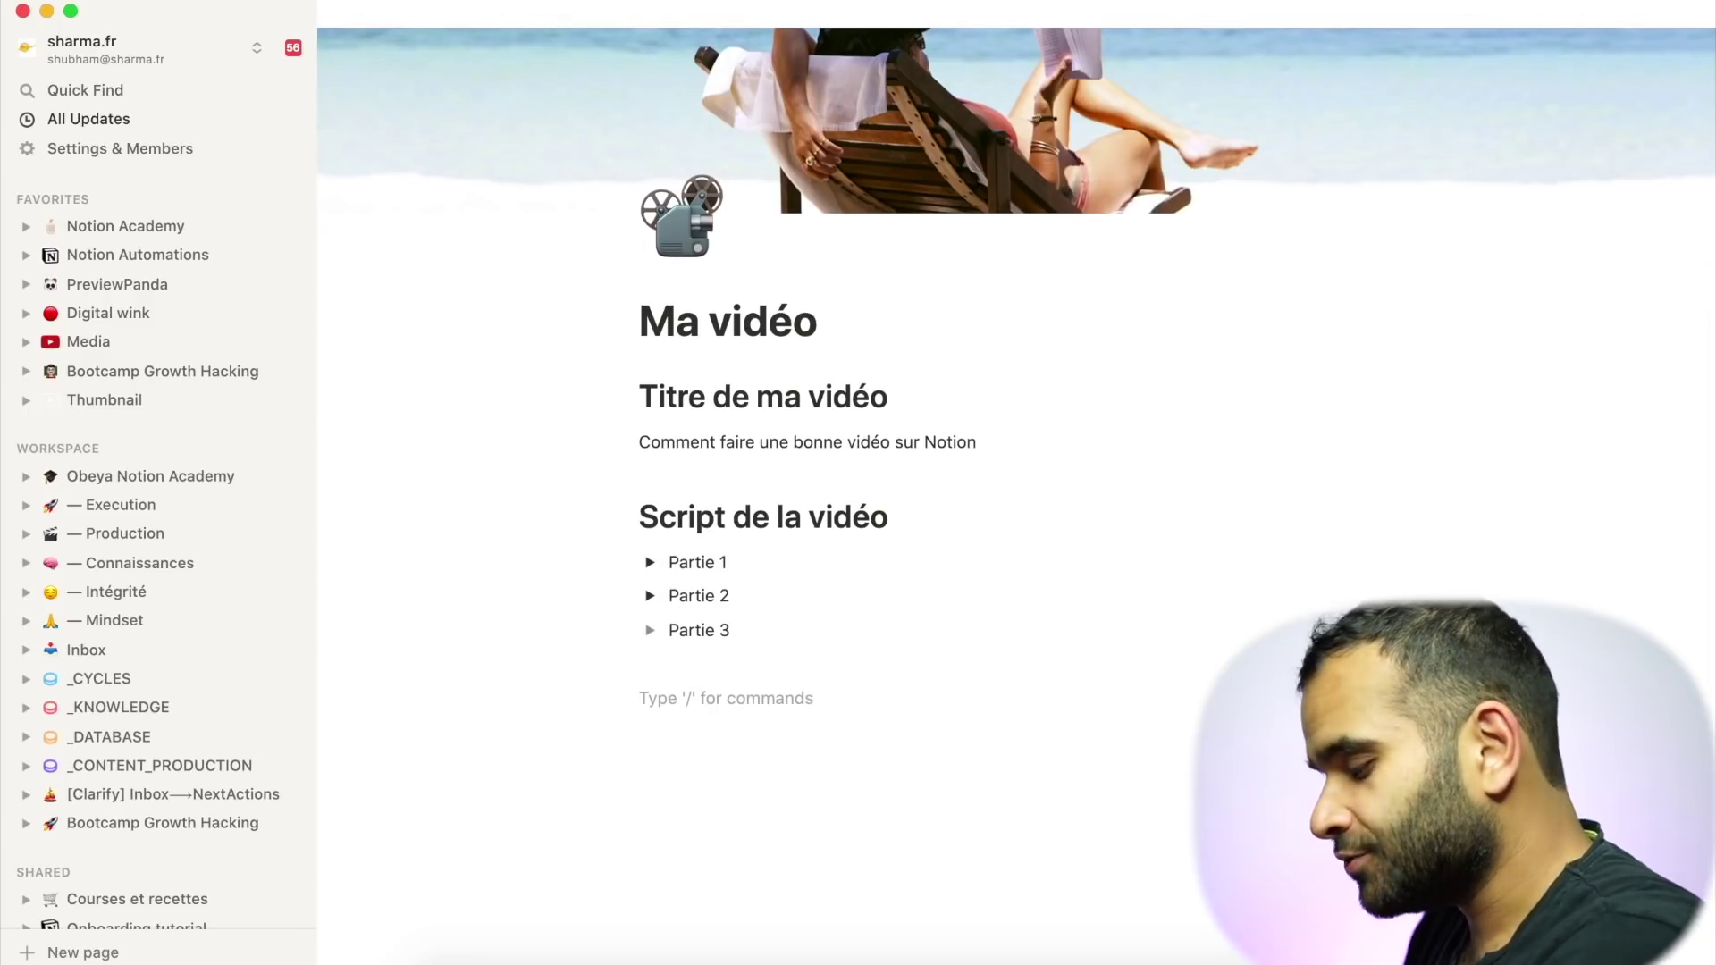
type("Conclusion")
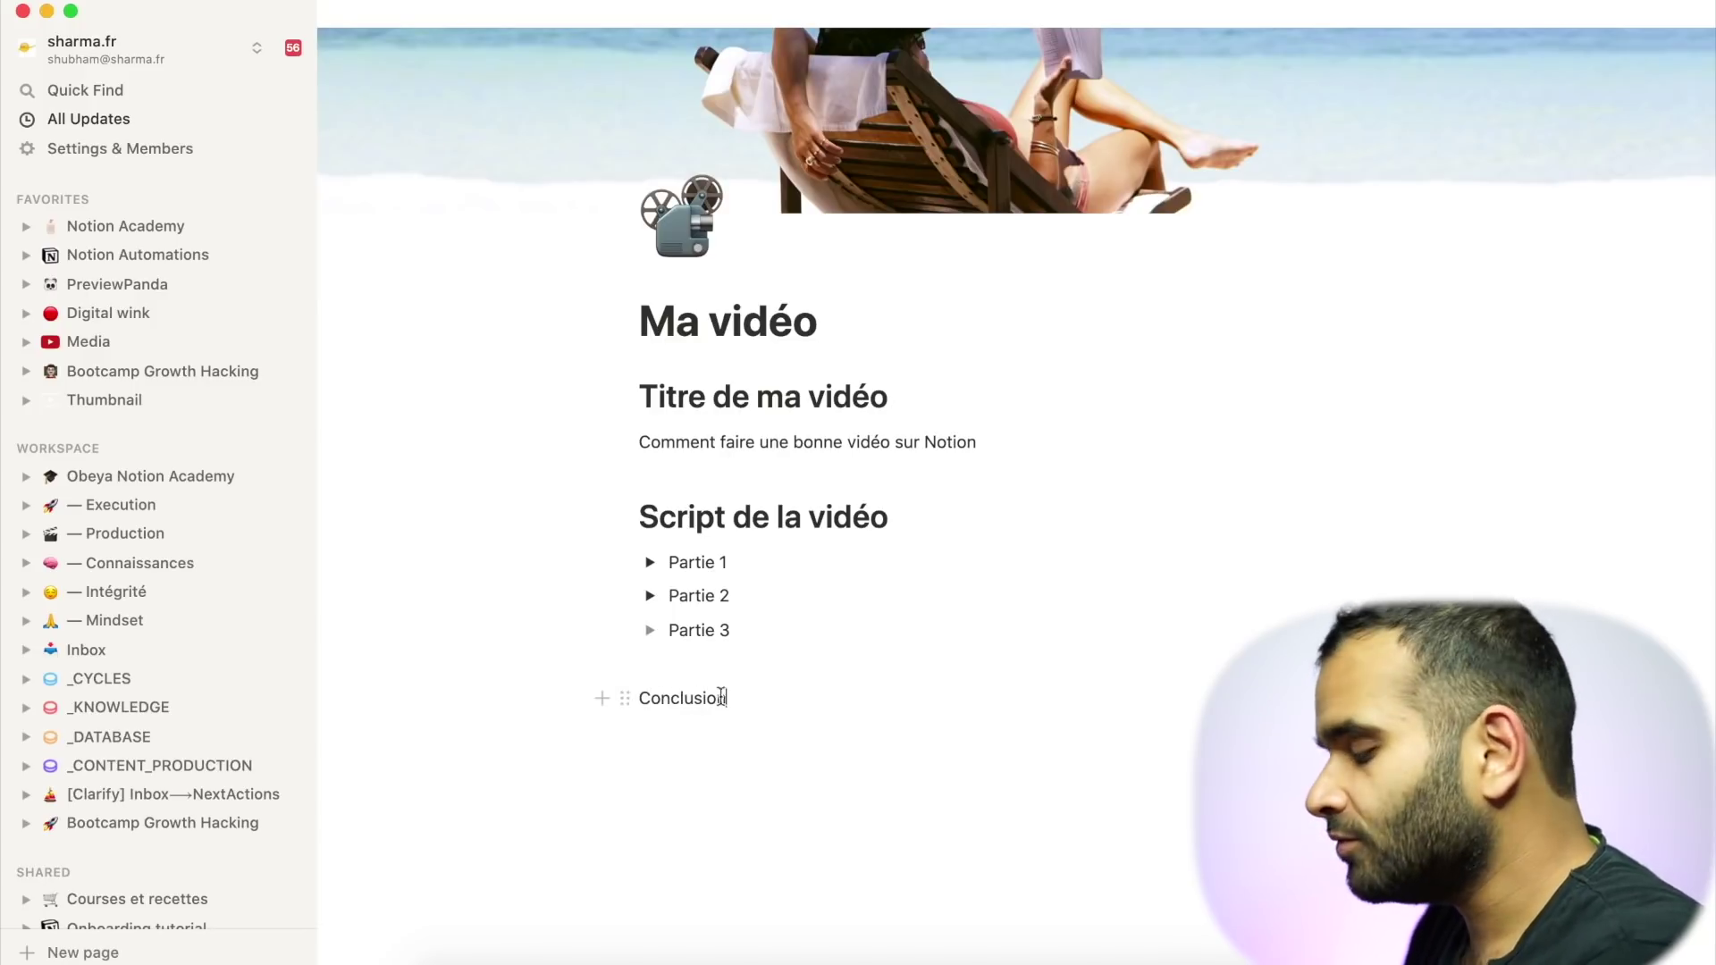
left_click(625, 702)
mouse_move(535, 621)
left_click(674, 561)
left_click(759, 719)
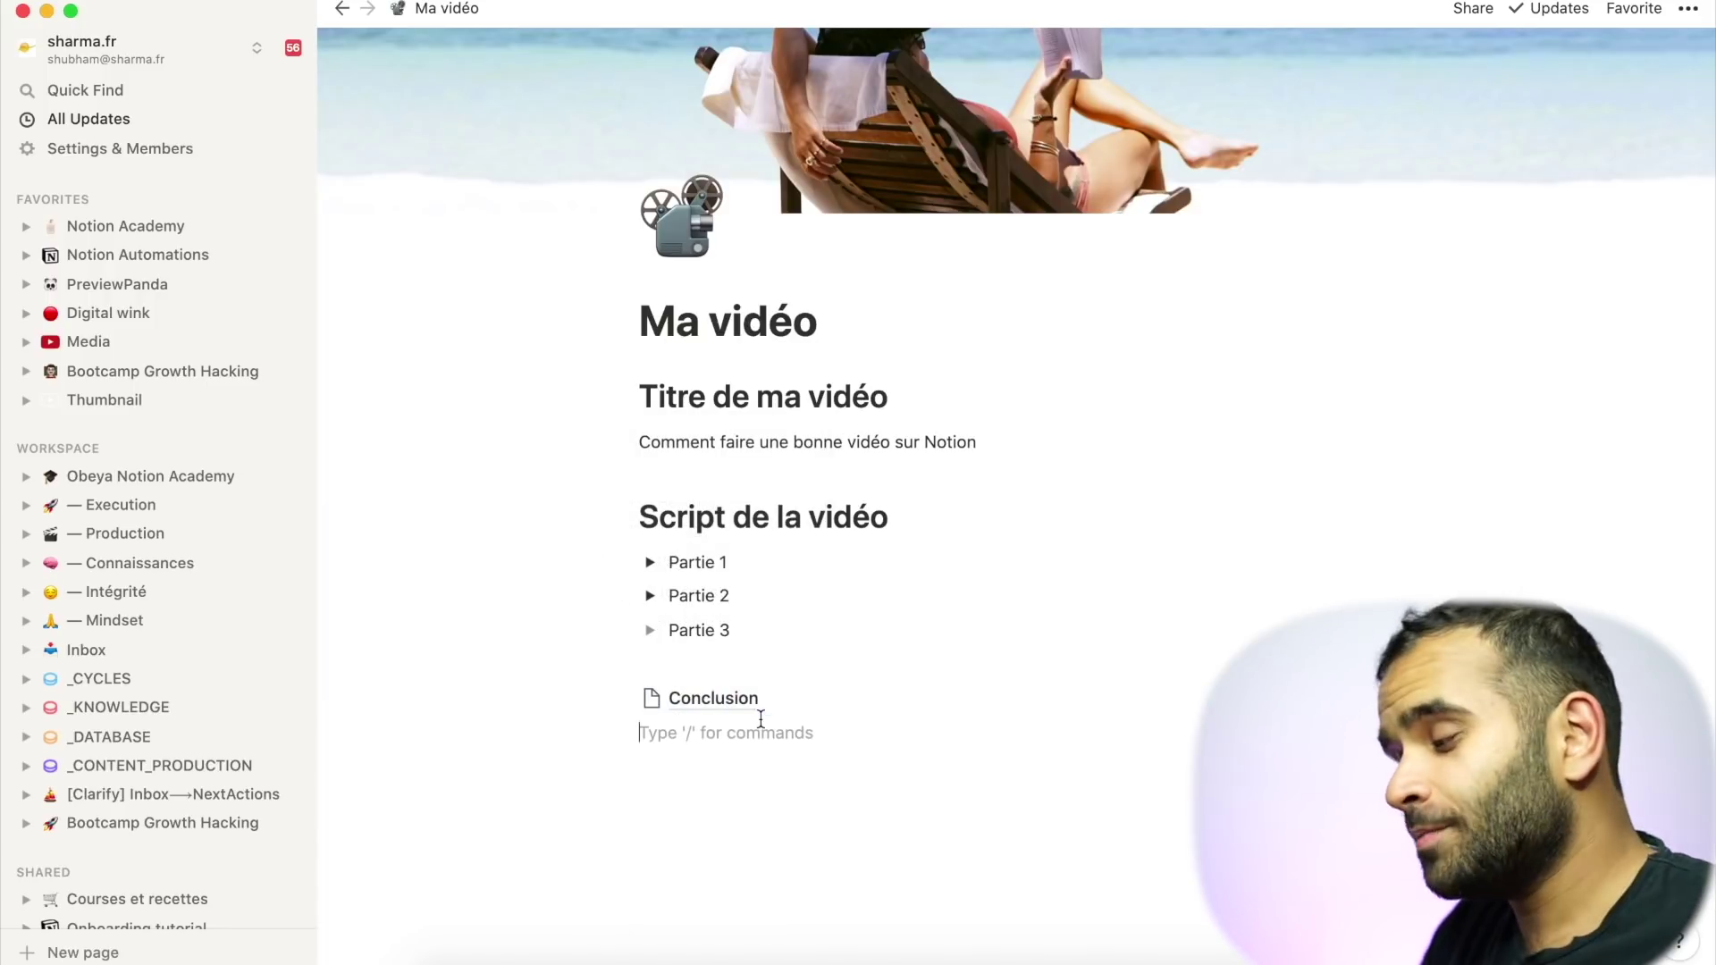
- Open the "Conclusion" sub-page and insert a Breadcrumb block at its start
left_click(738, 706)
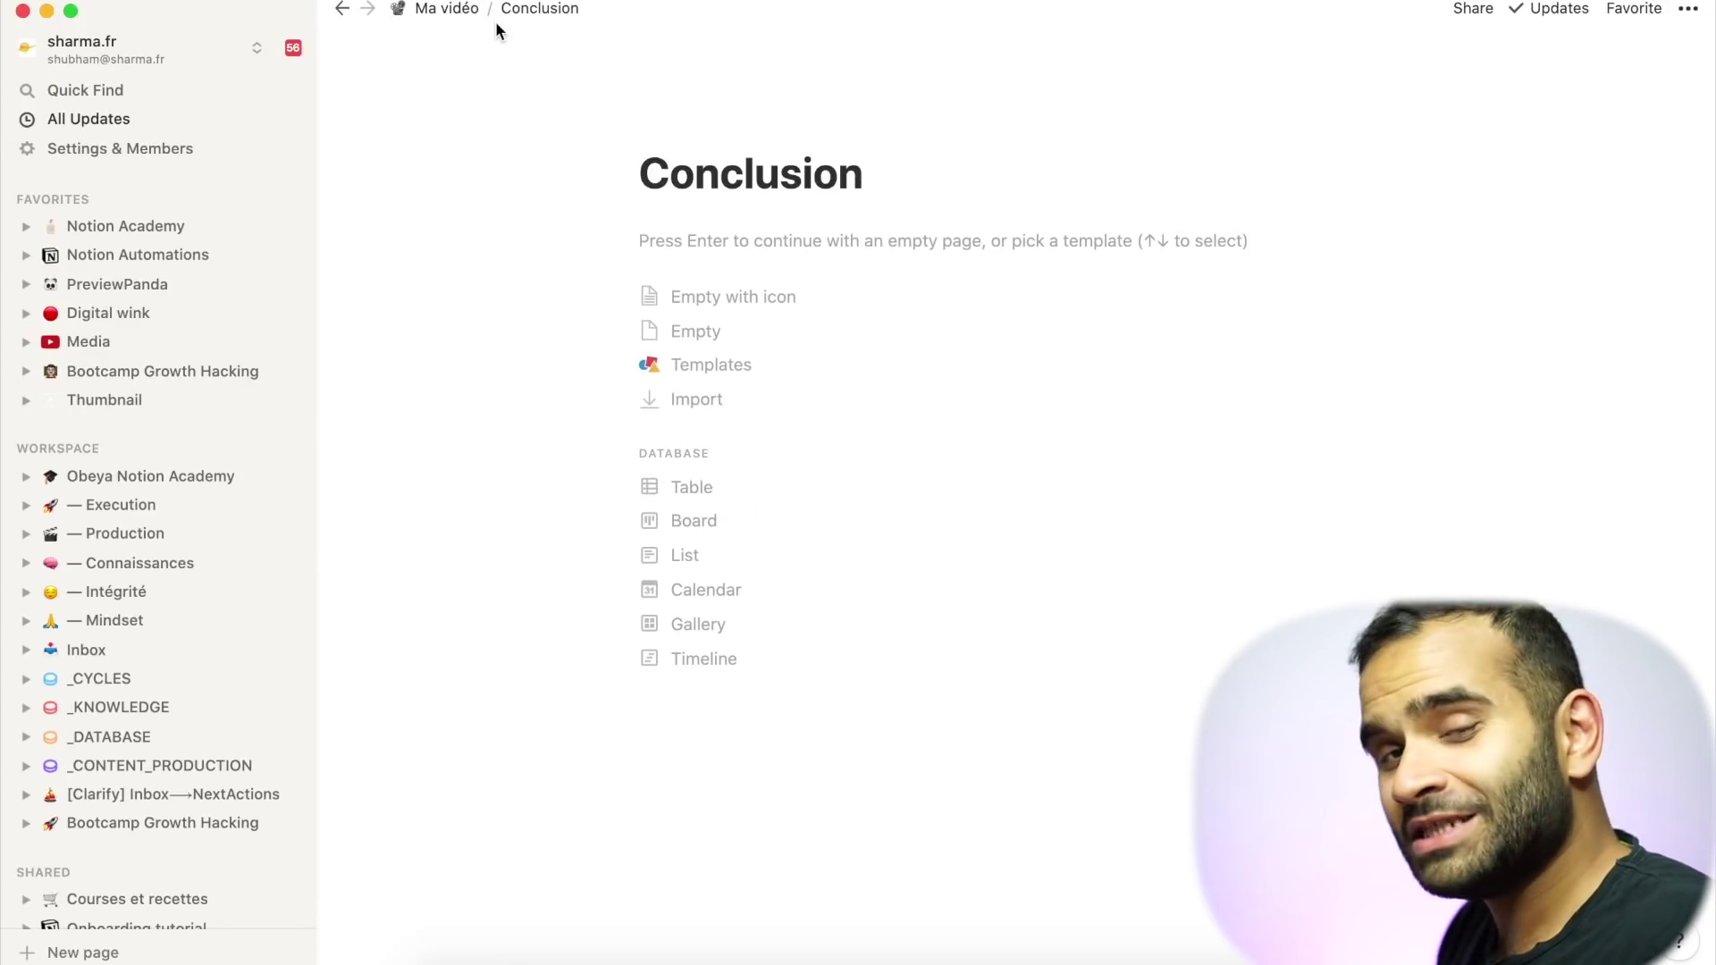
left_click(738, 244)
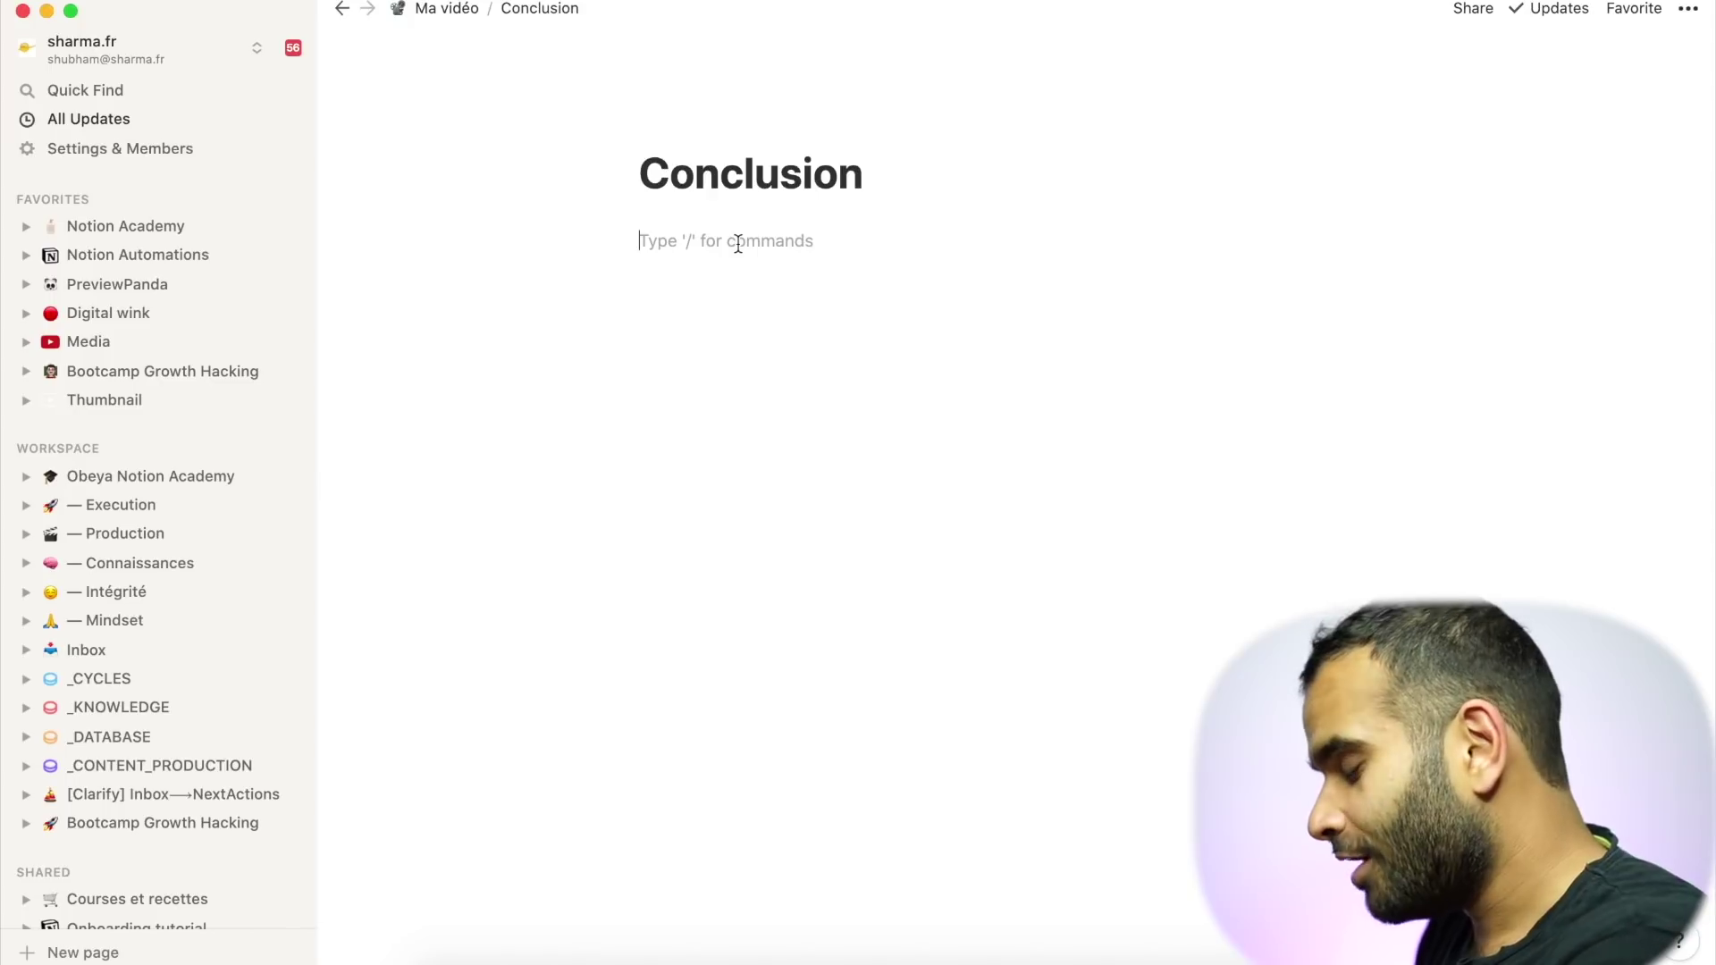
type("/brea")
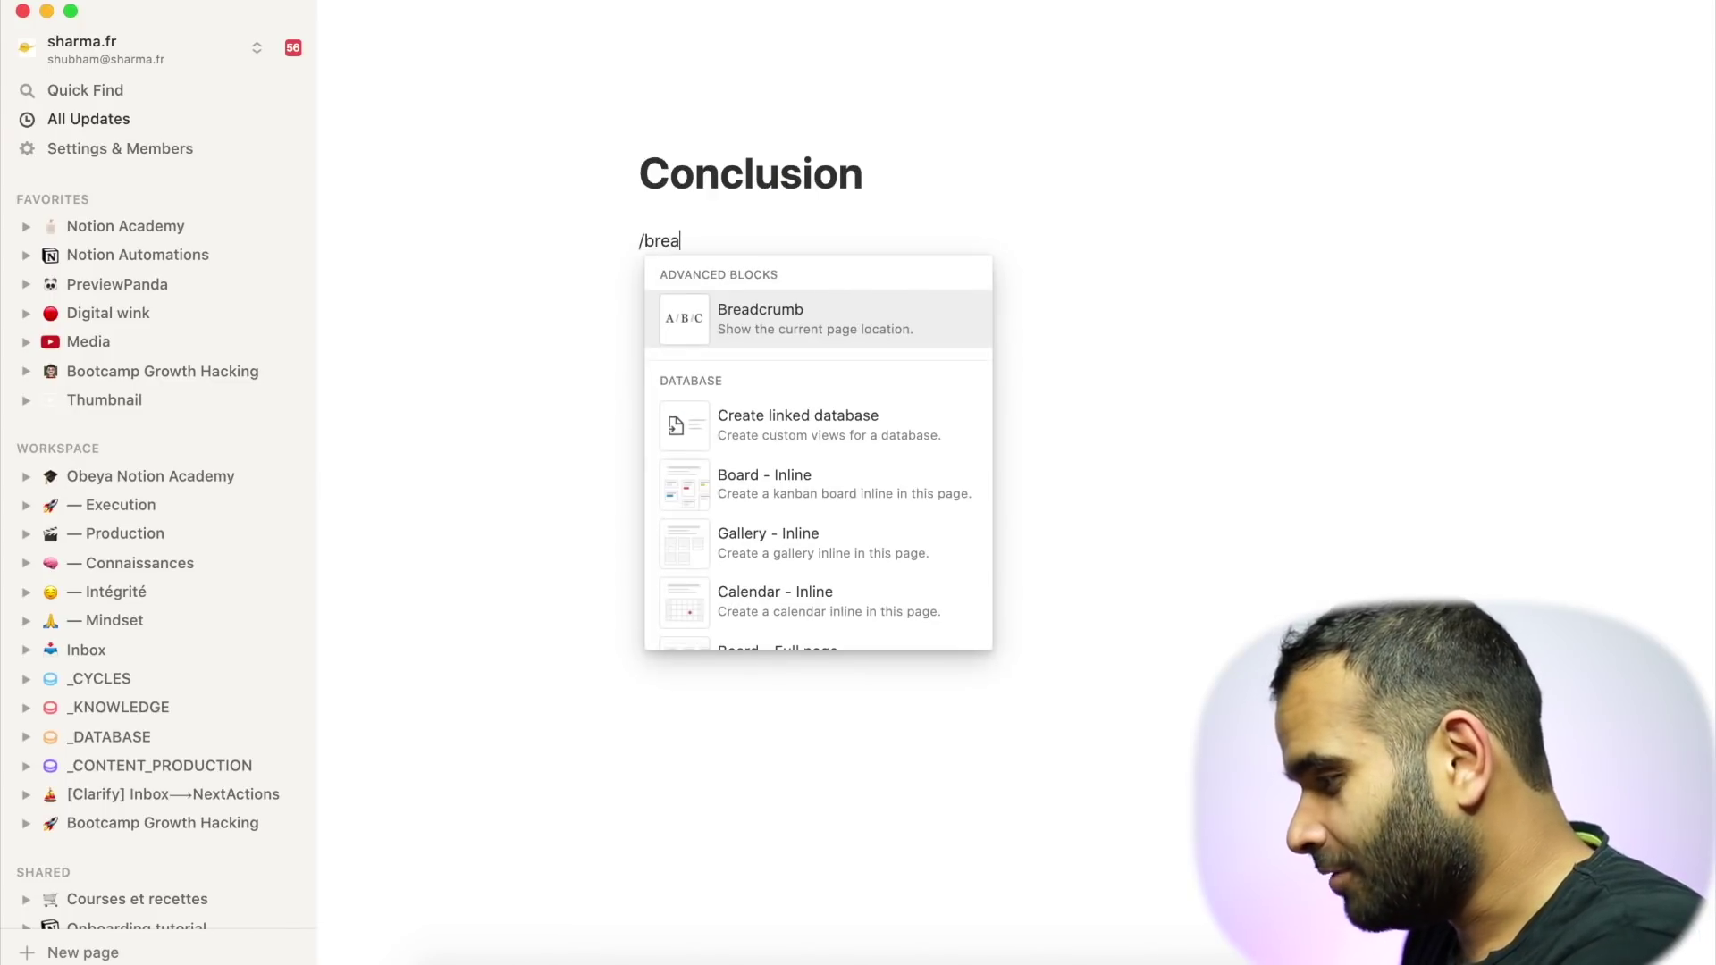
left_click(790, 319)
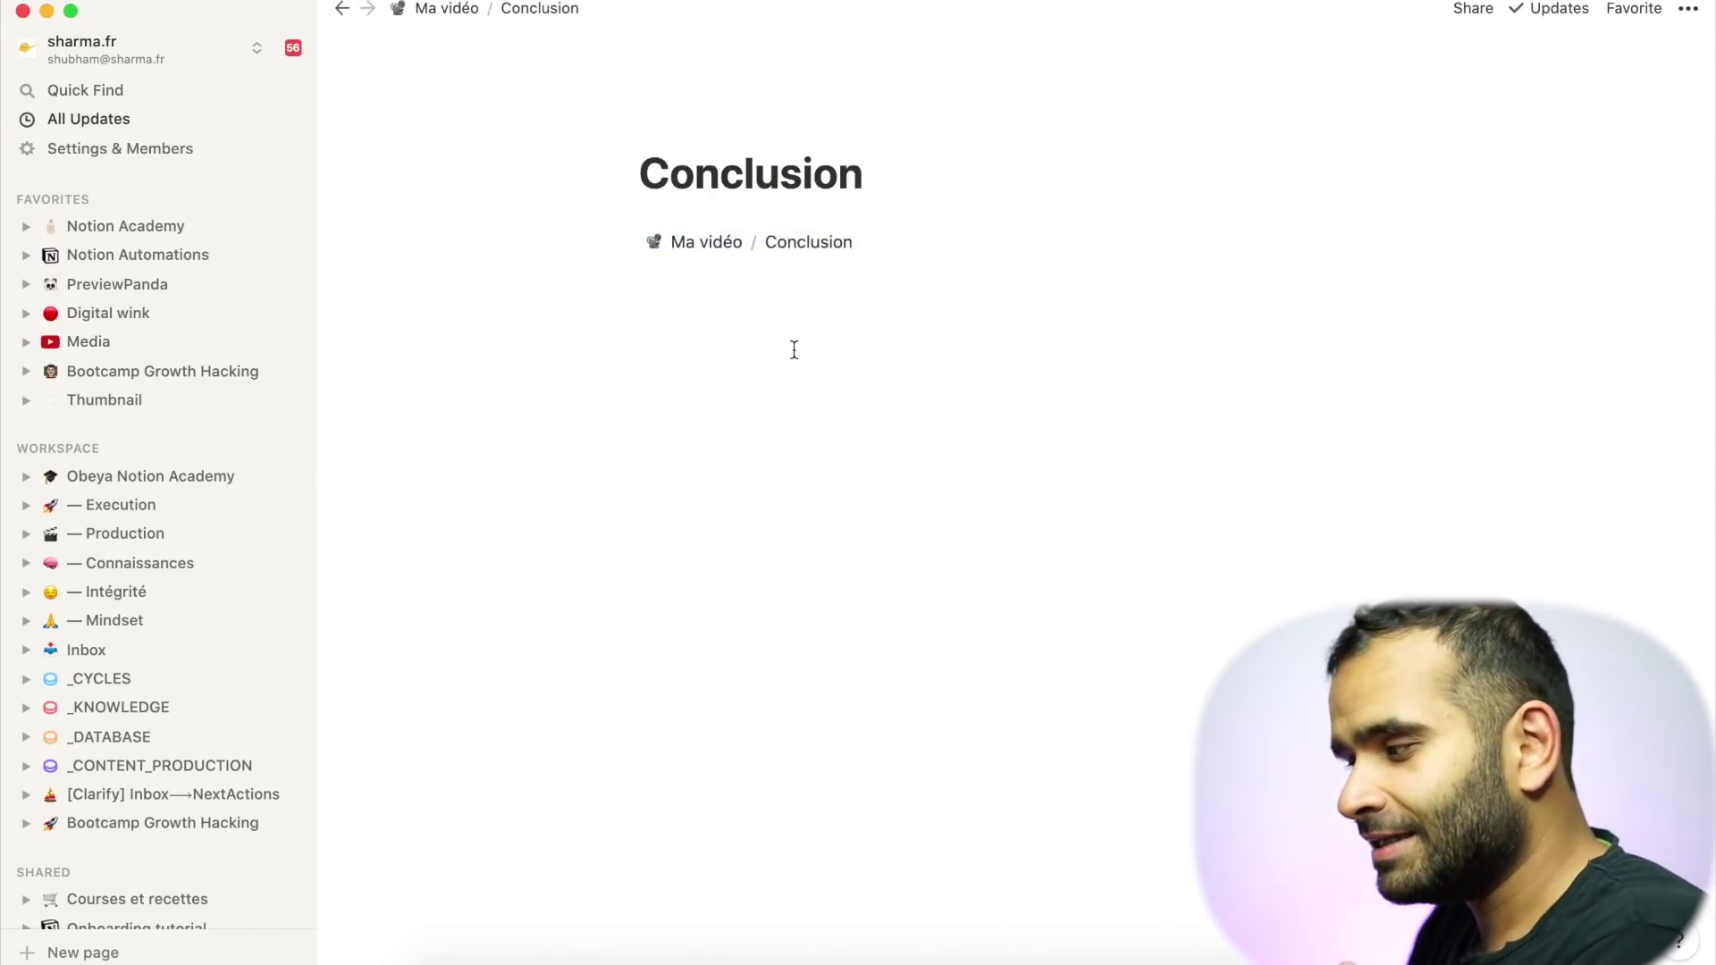
- Write "Une nouvelle page" below the breadcrumb and turn that block into a page
left_click(792, 347)
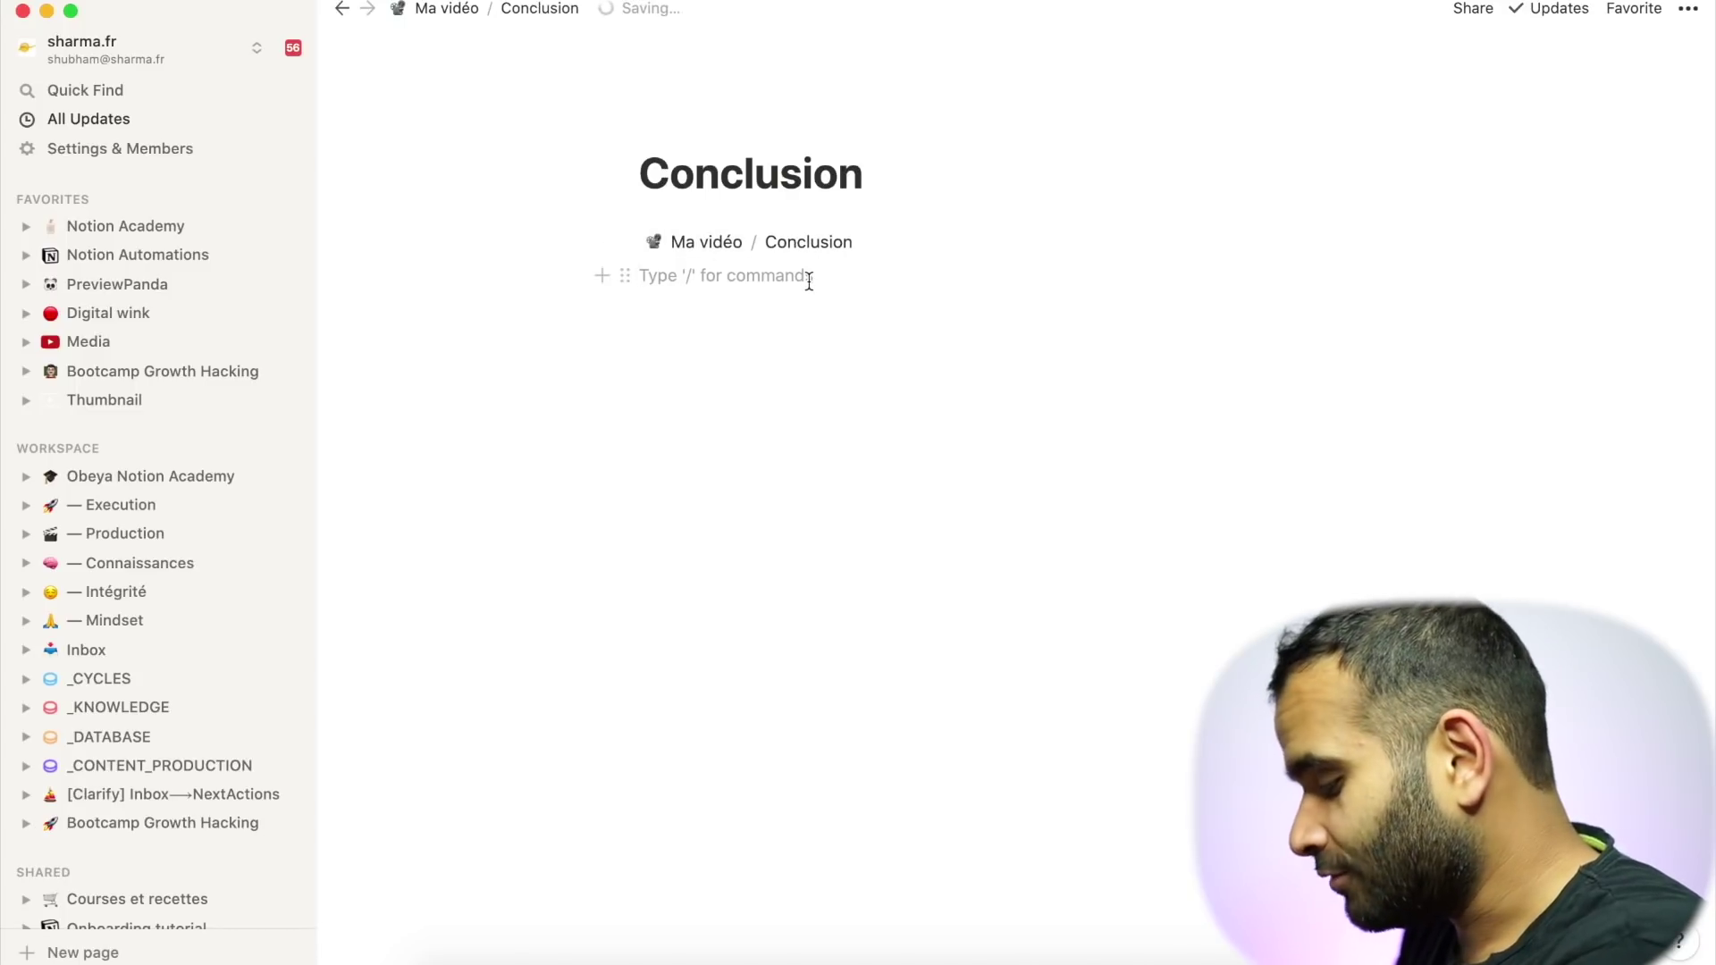
type("Une nouvelle page")
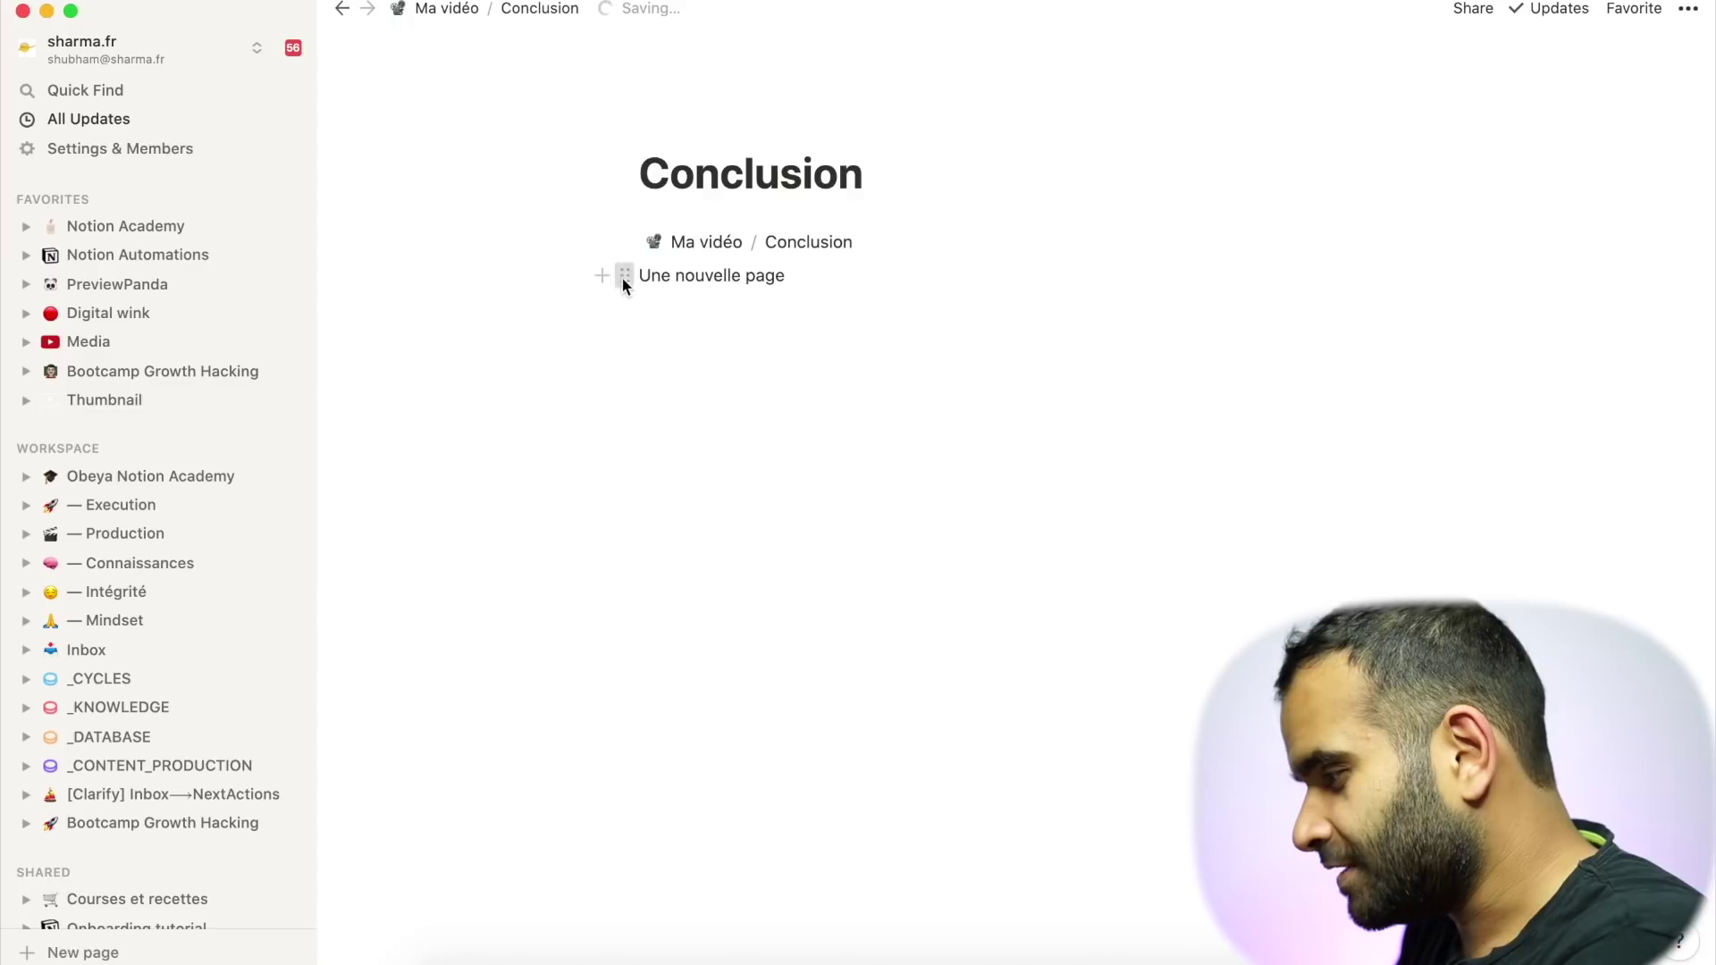
left_click(623, 278)
mouse_move(498, 198)
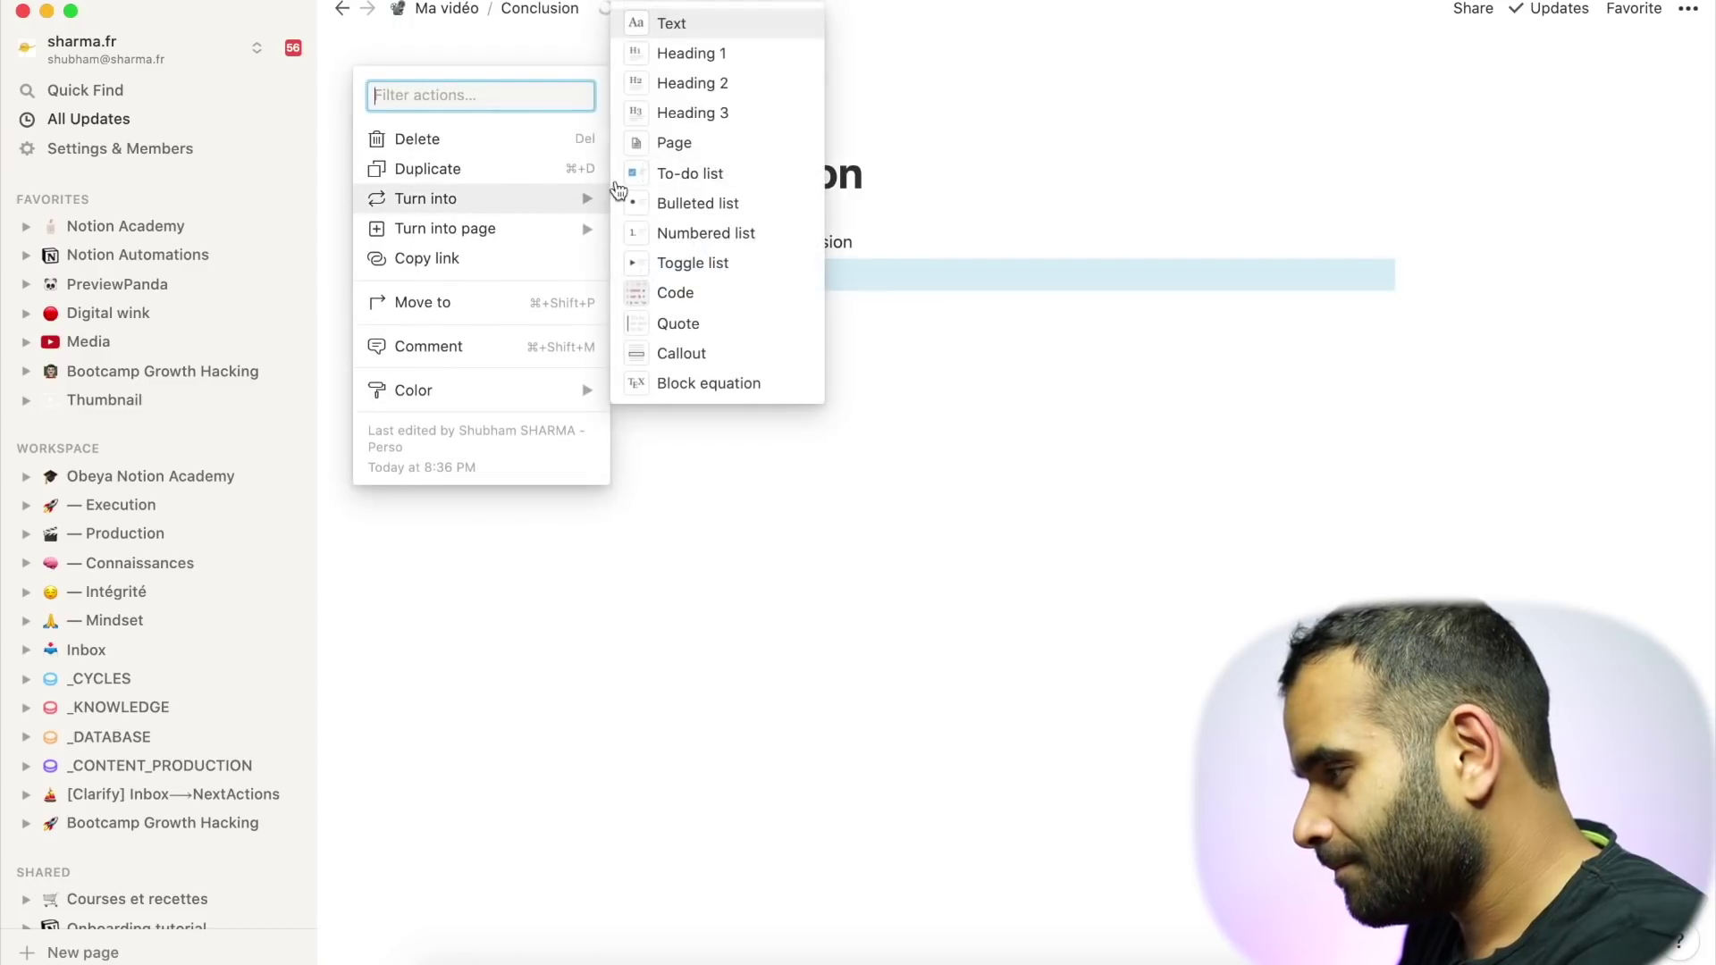
left_click(680, 143)
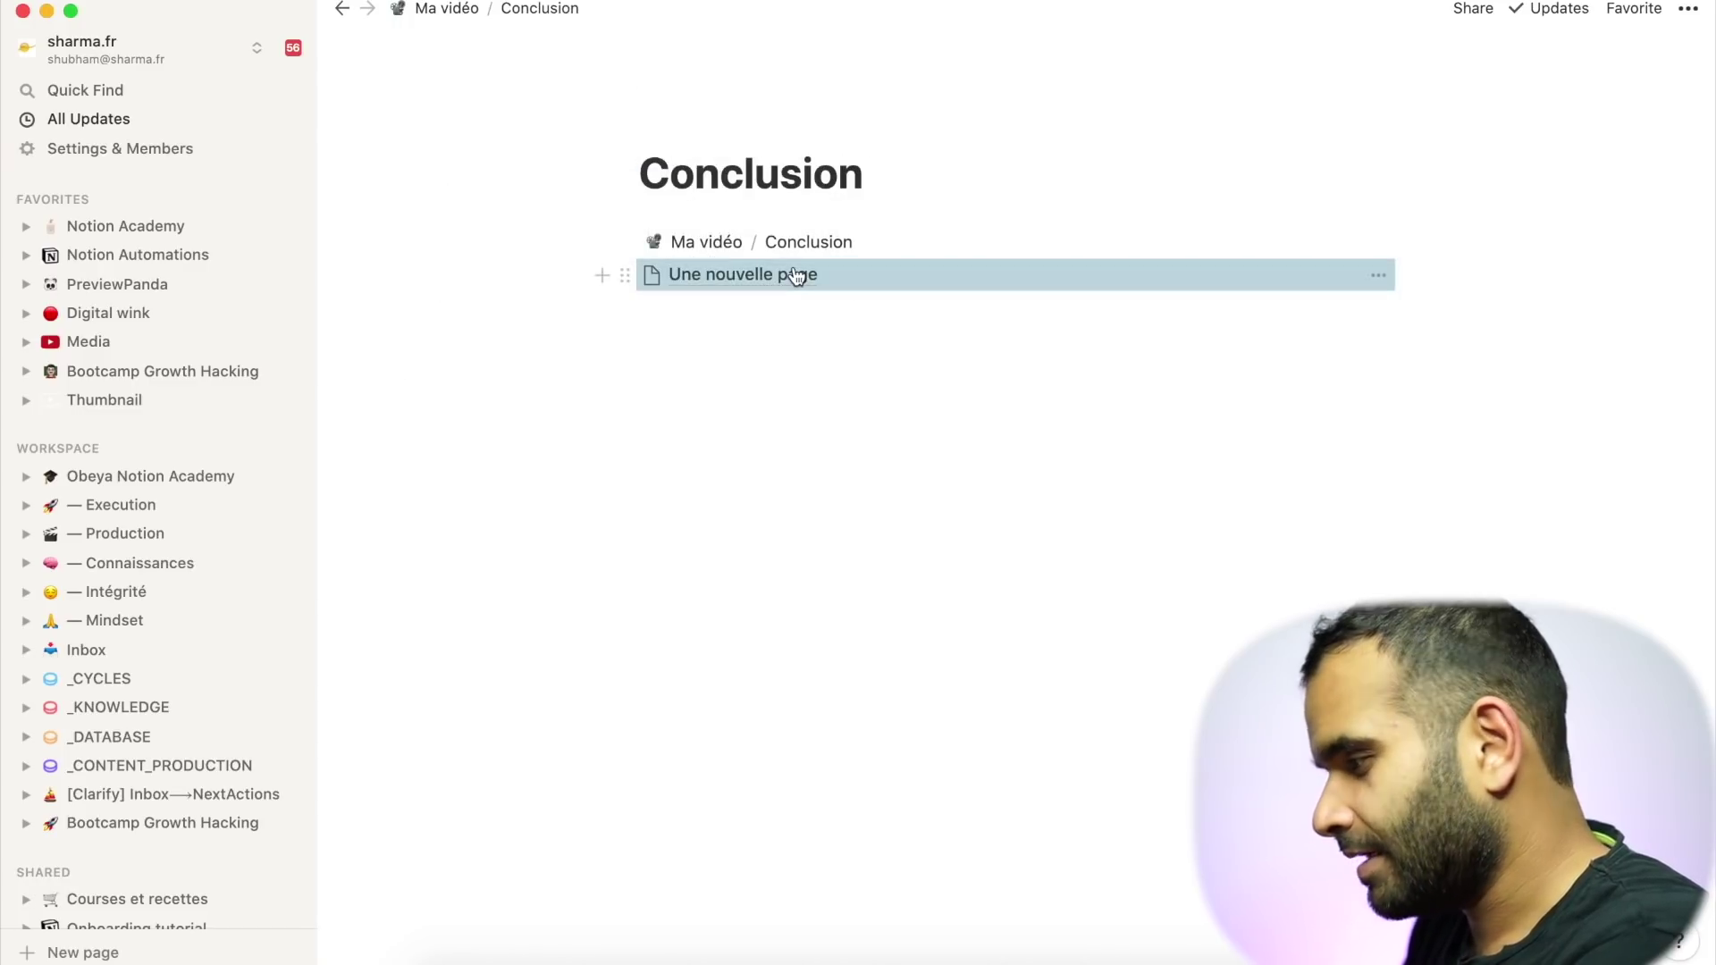
- Open the "Une nouvelle page" sub-page and insert a Breadcrumb block in it
left_click(797, 277)
left_click(747, 241)
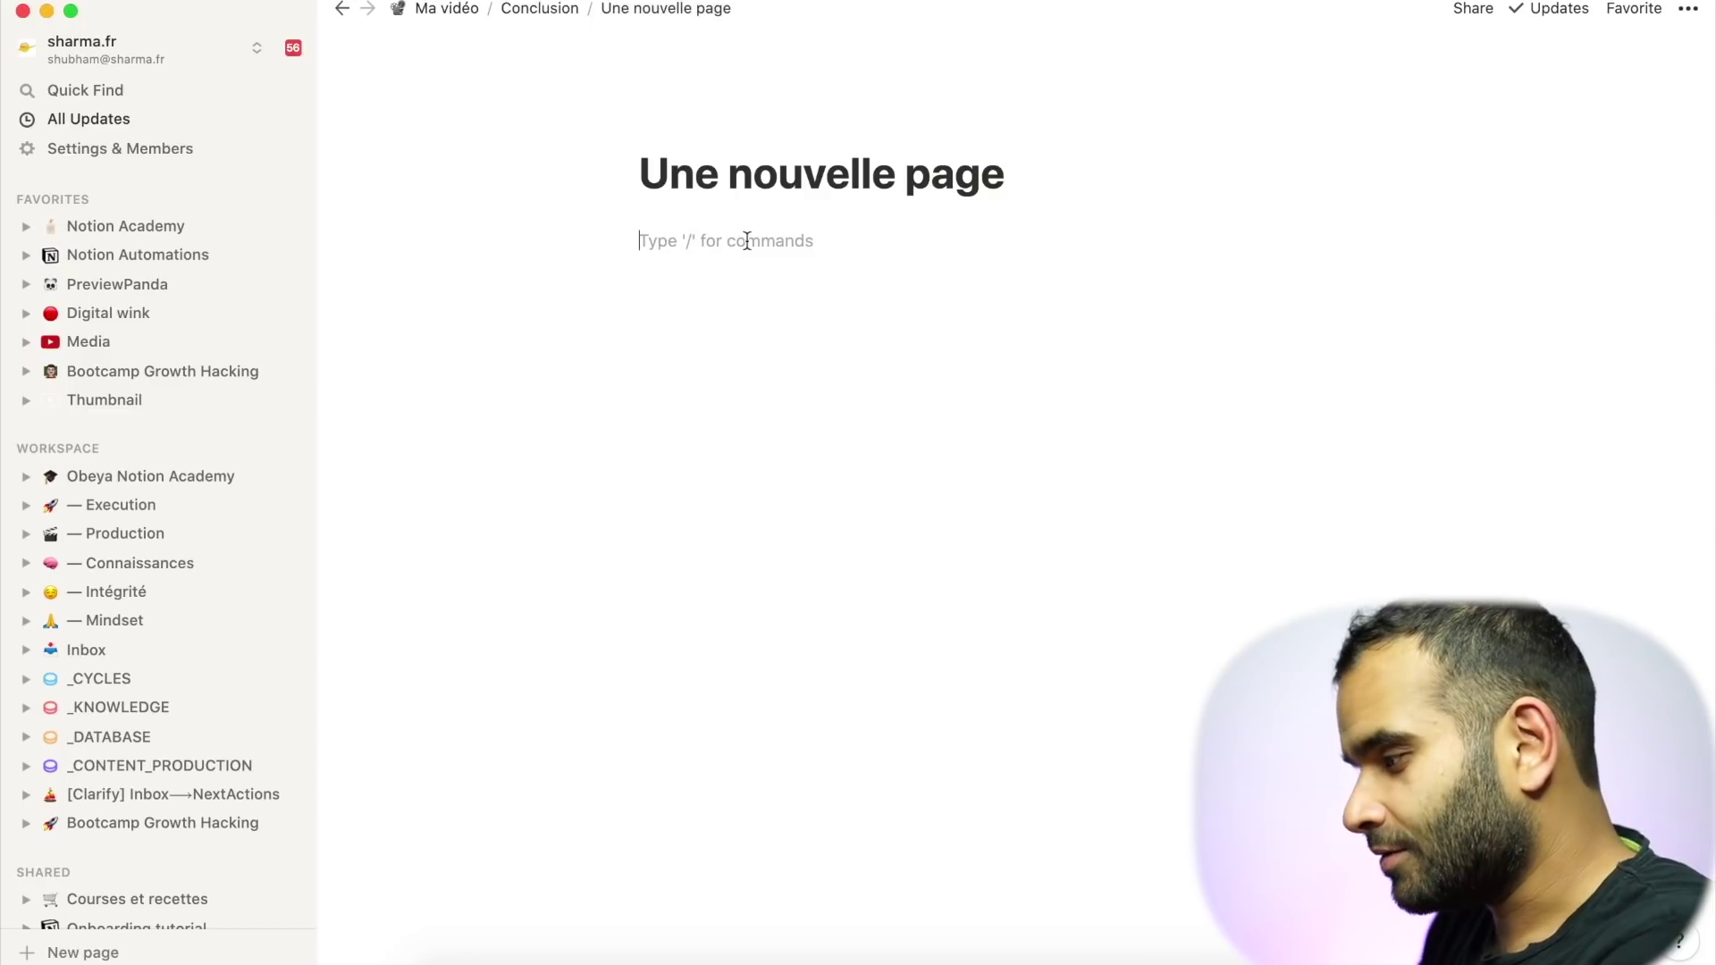
type("/bre")
key("BackSpace")
type("/bre")
key("Return")
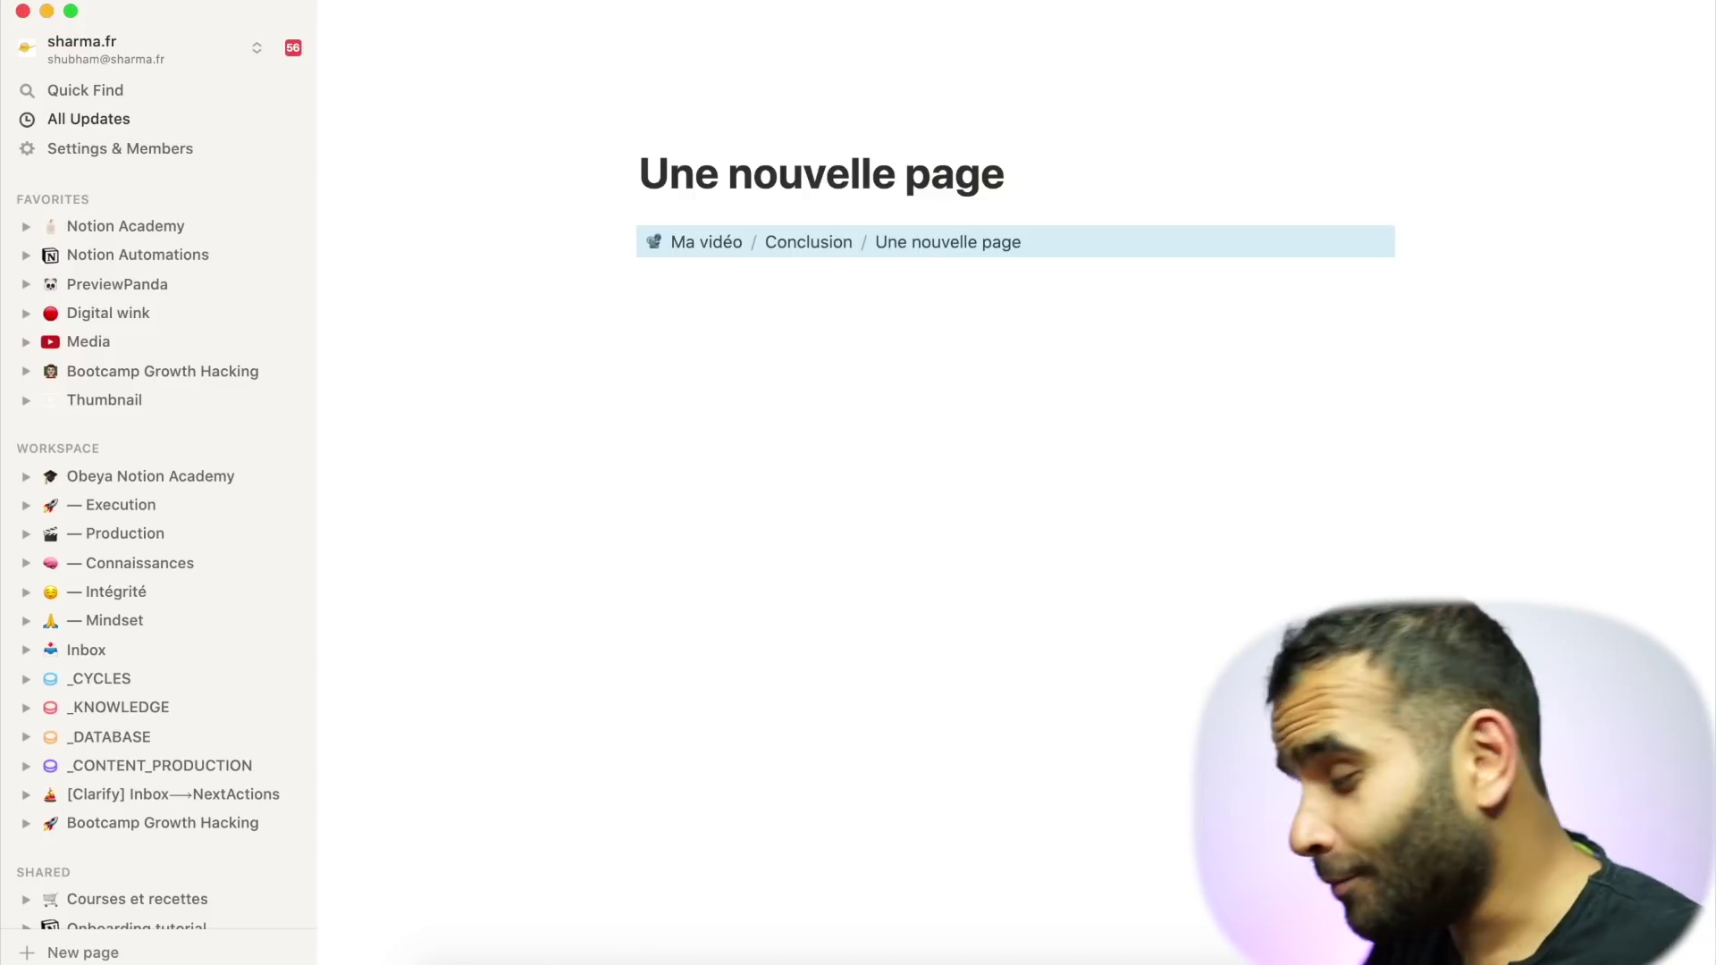
- Insert a Callout block below the breadcrumb, after a blank line, reading "N'oublie pas de publier cette vidéo"
left_click(834, 364)
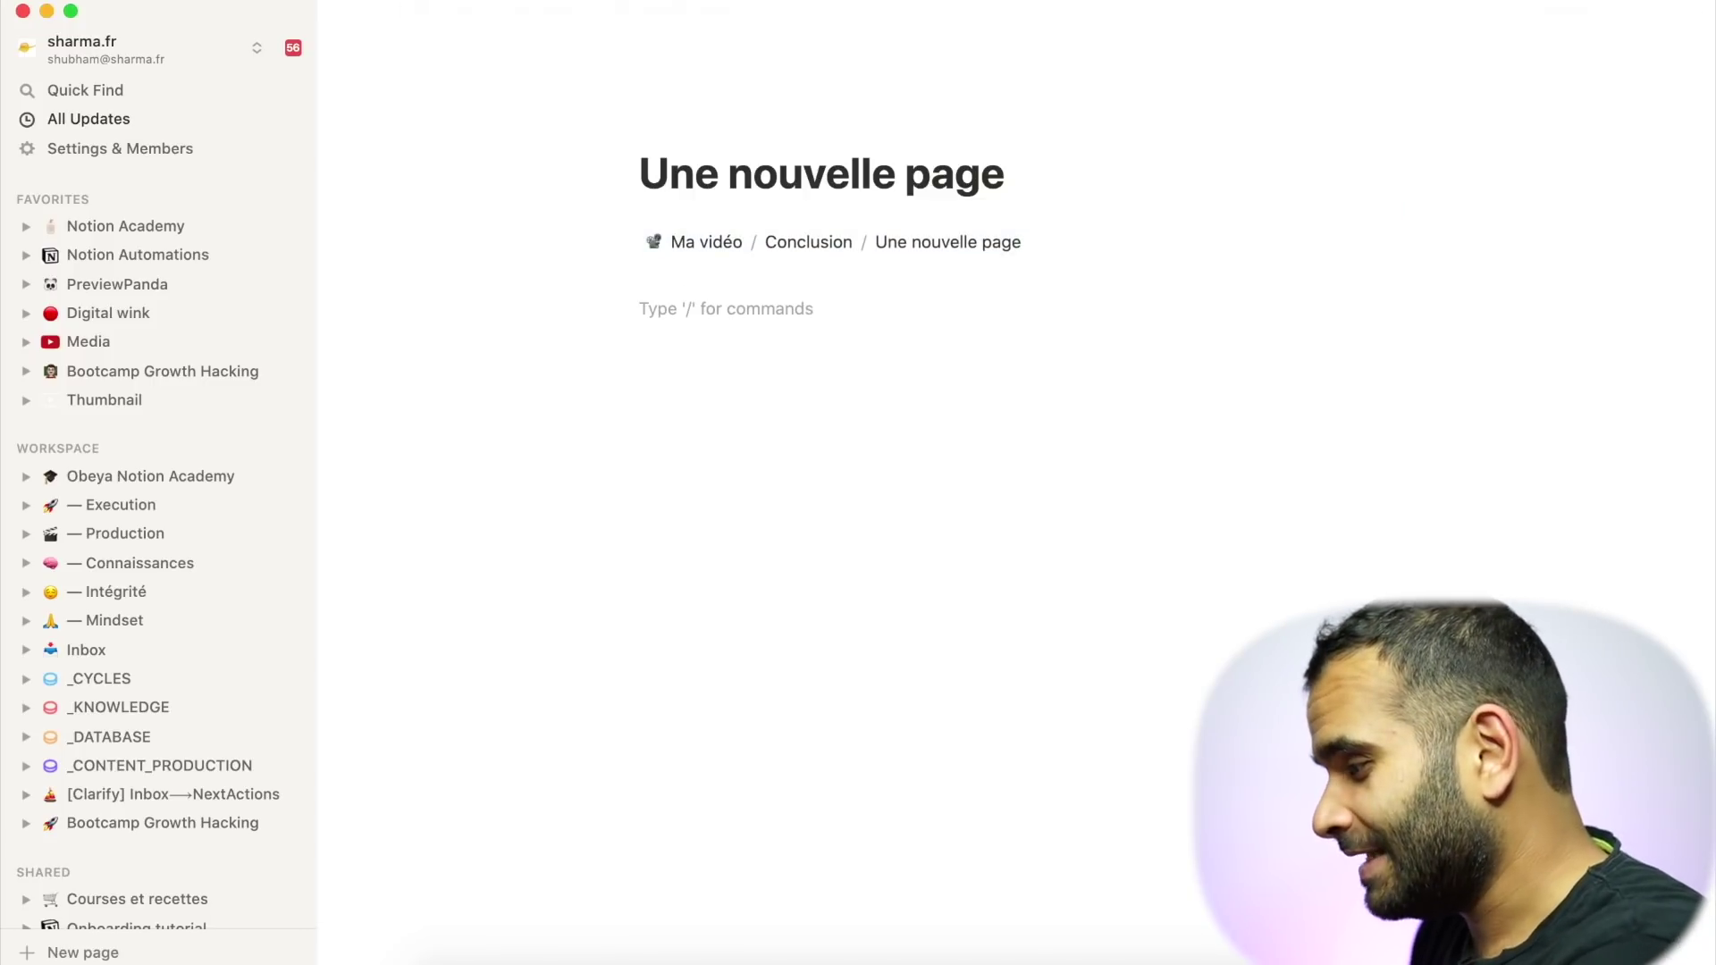
type("/")
scroll(832, 501, "down", 10)
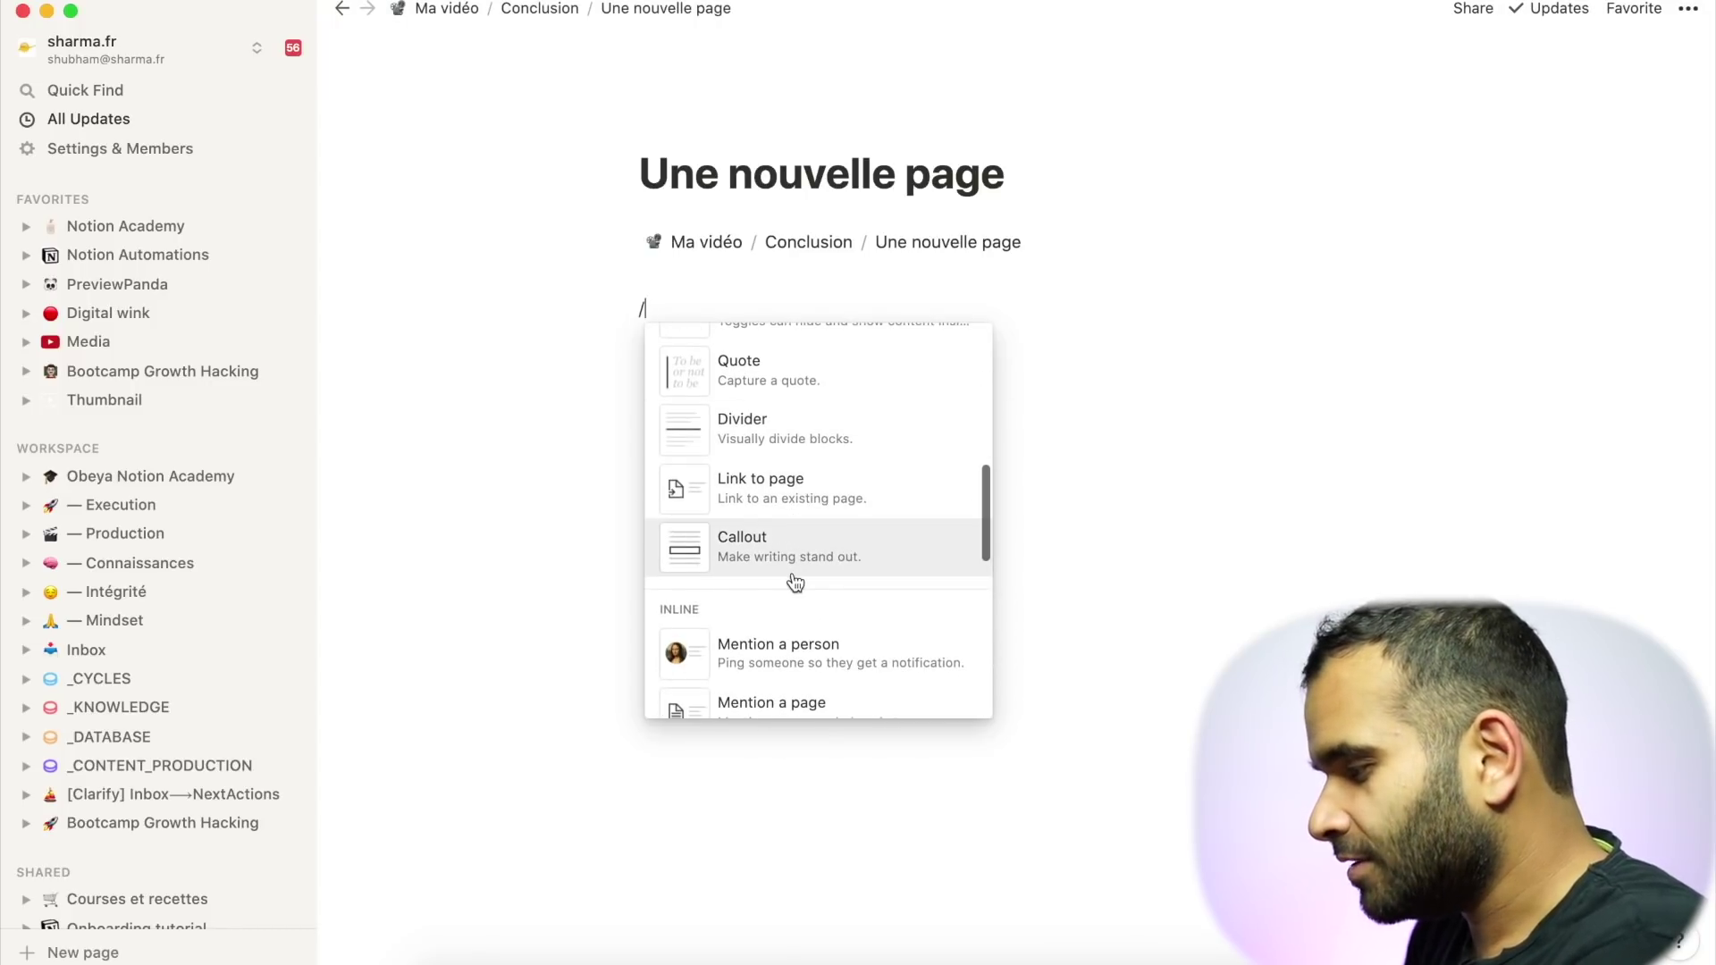
left_click(795, 583)
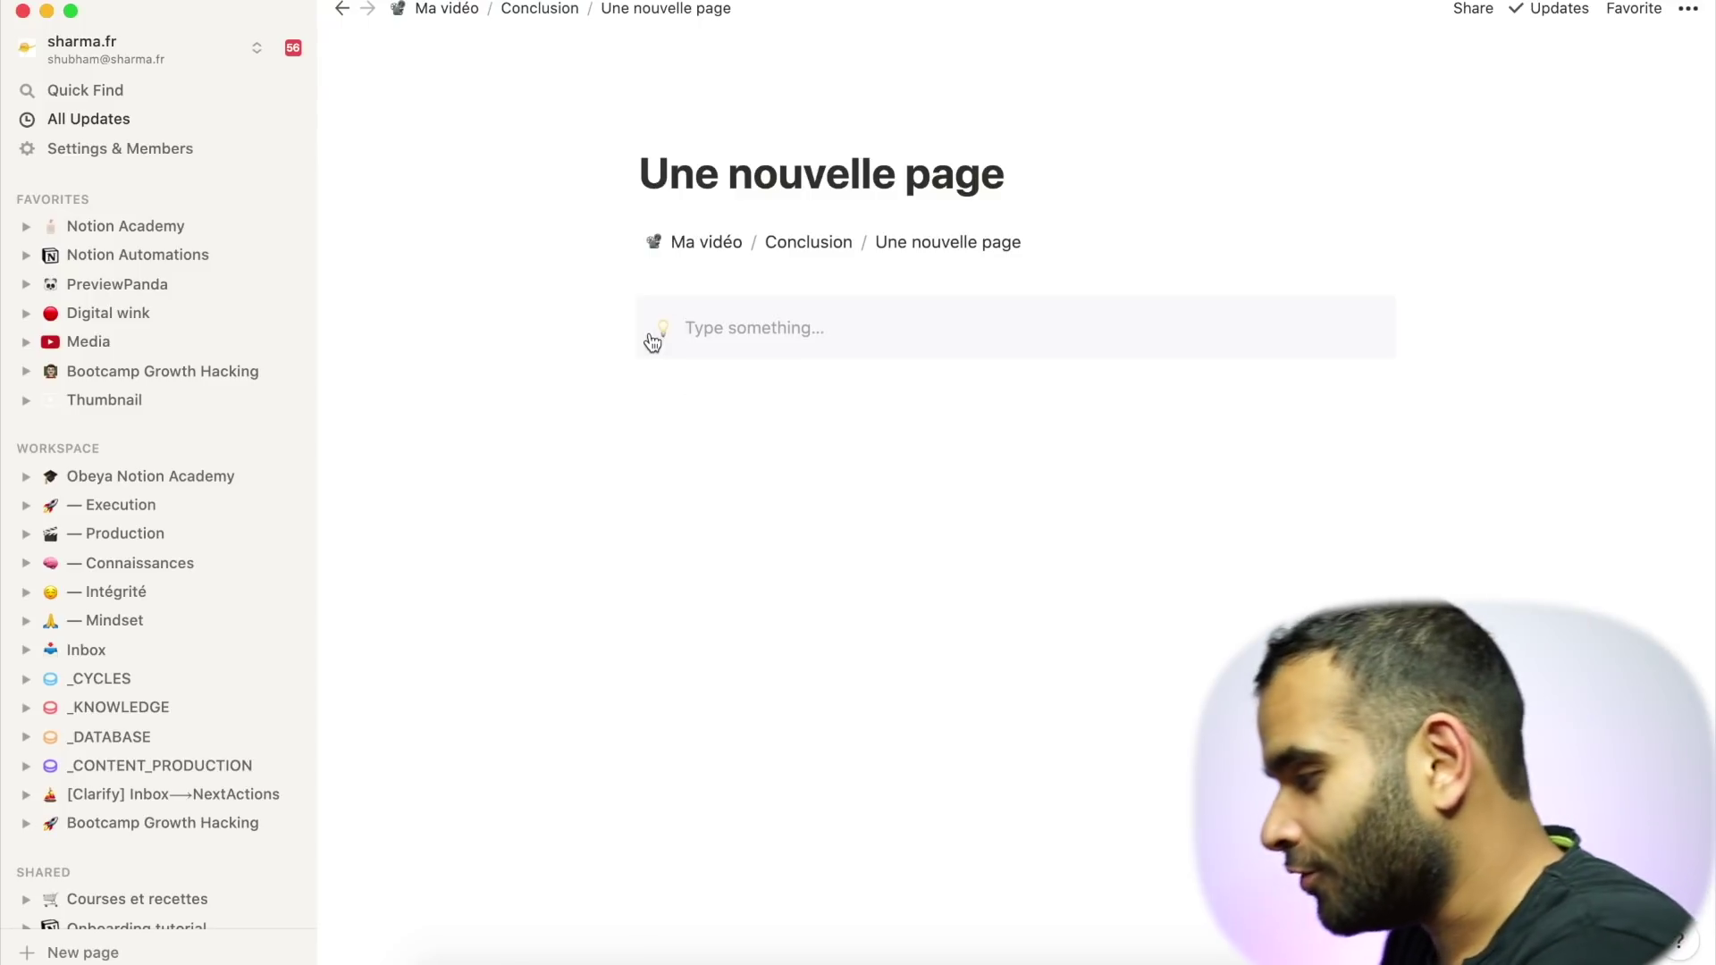
type("N'ou")
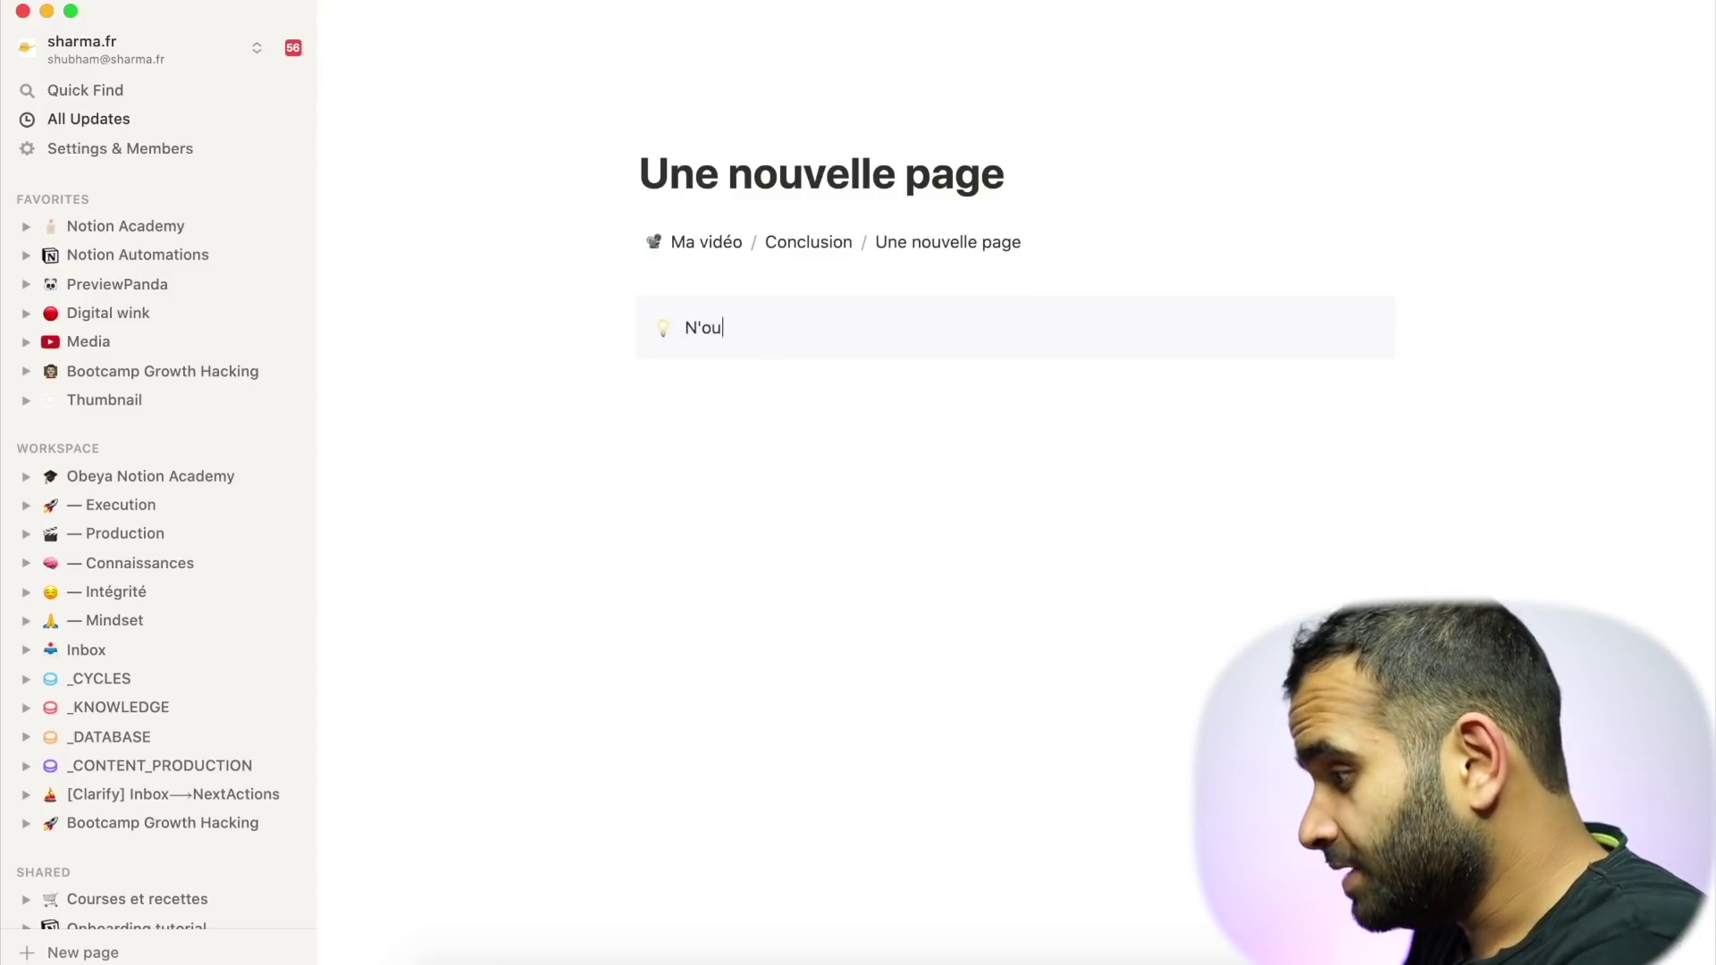
type("blie pas de publier cette vidéo")
key("Return")
- Examine the basic, inline and database block types that can be inserted below the callout
type("/")
scroll(824, 702, "down", 5)
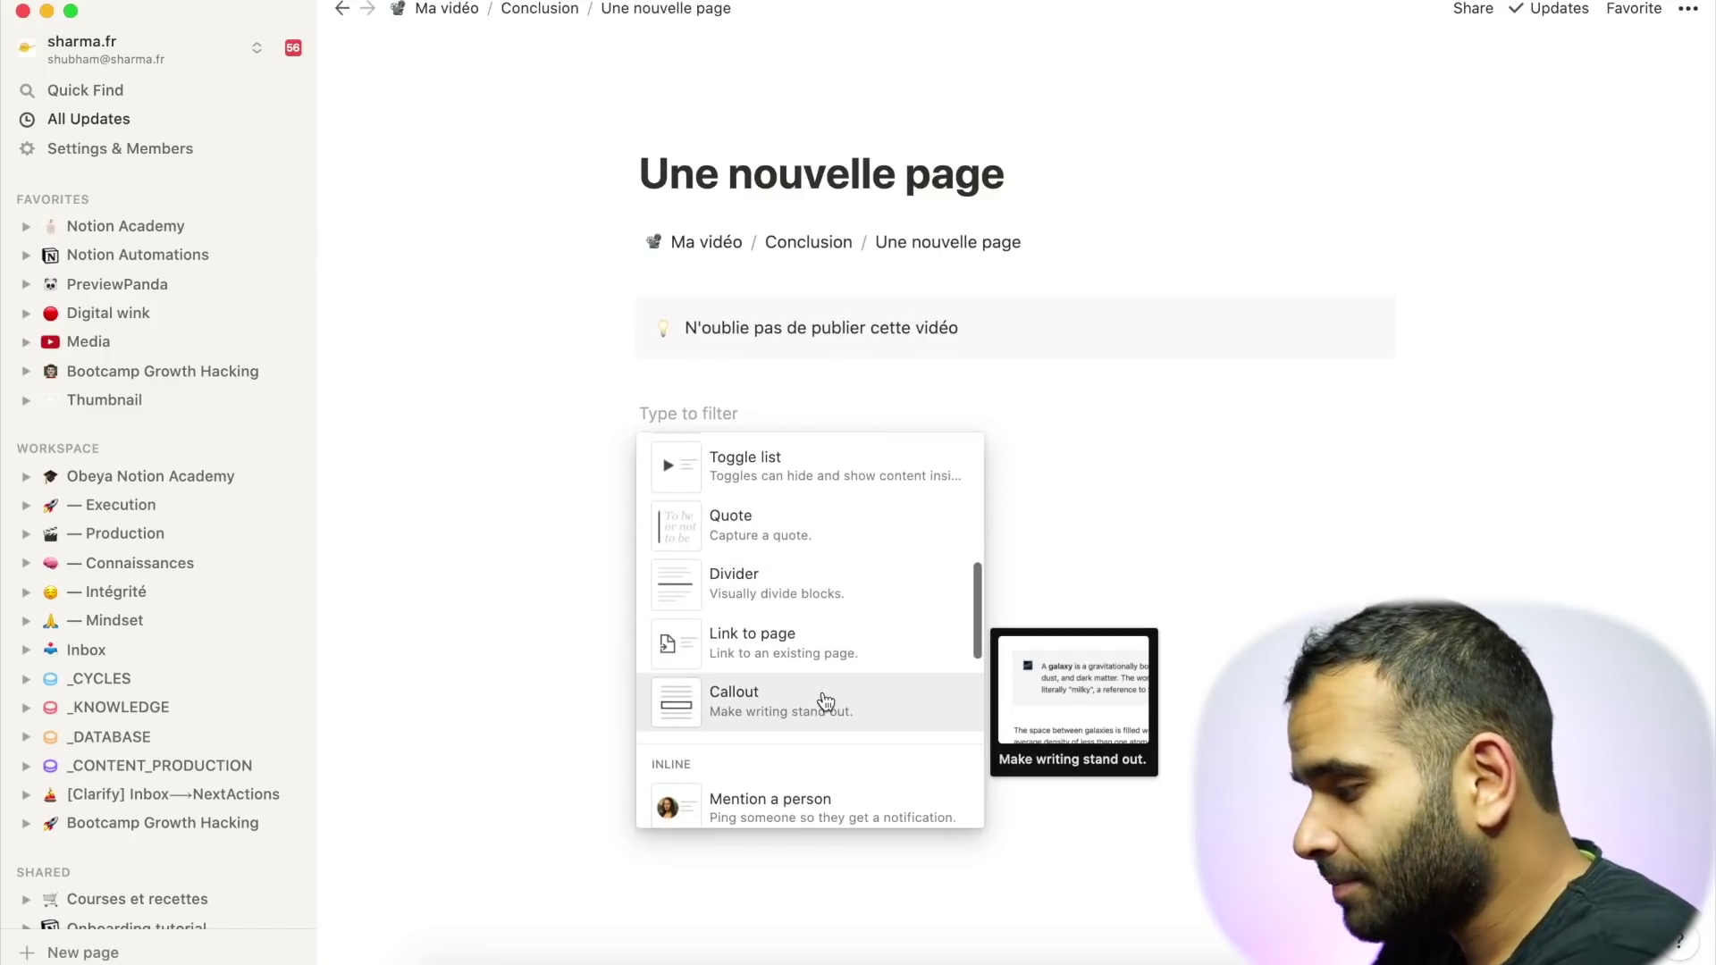
scroll(824, 701, "down", 3)
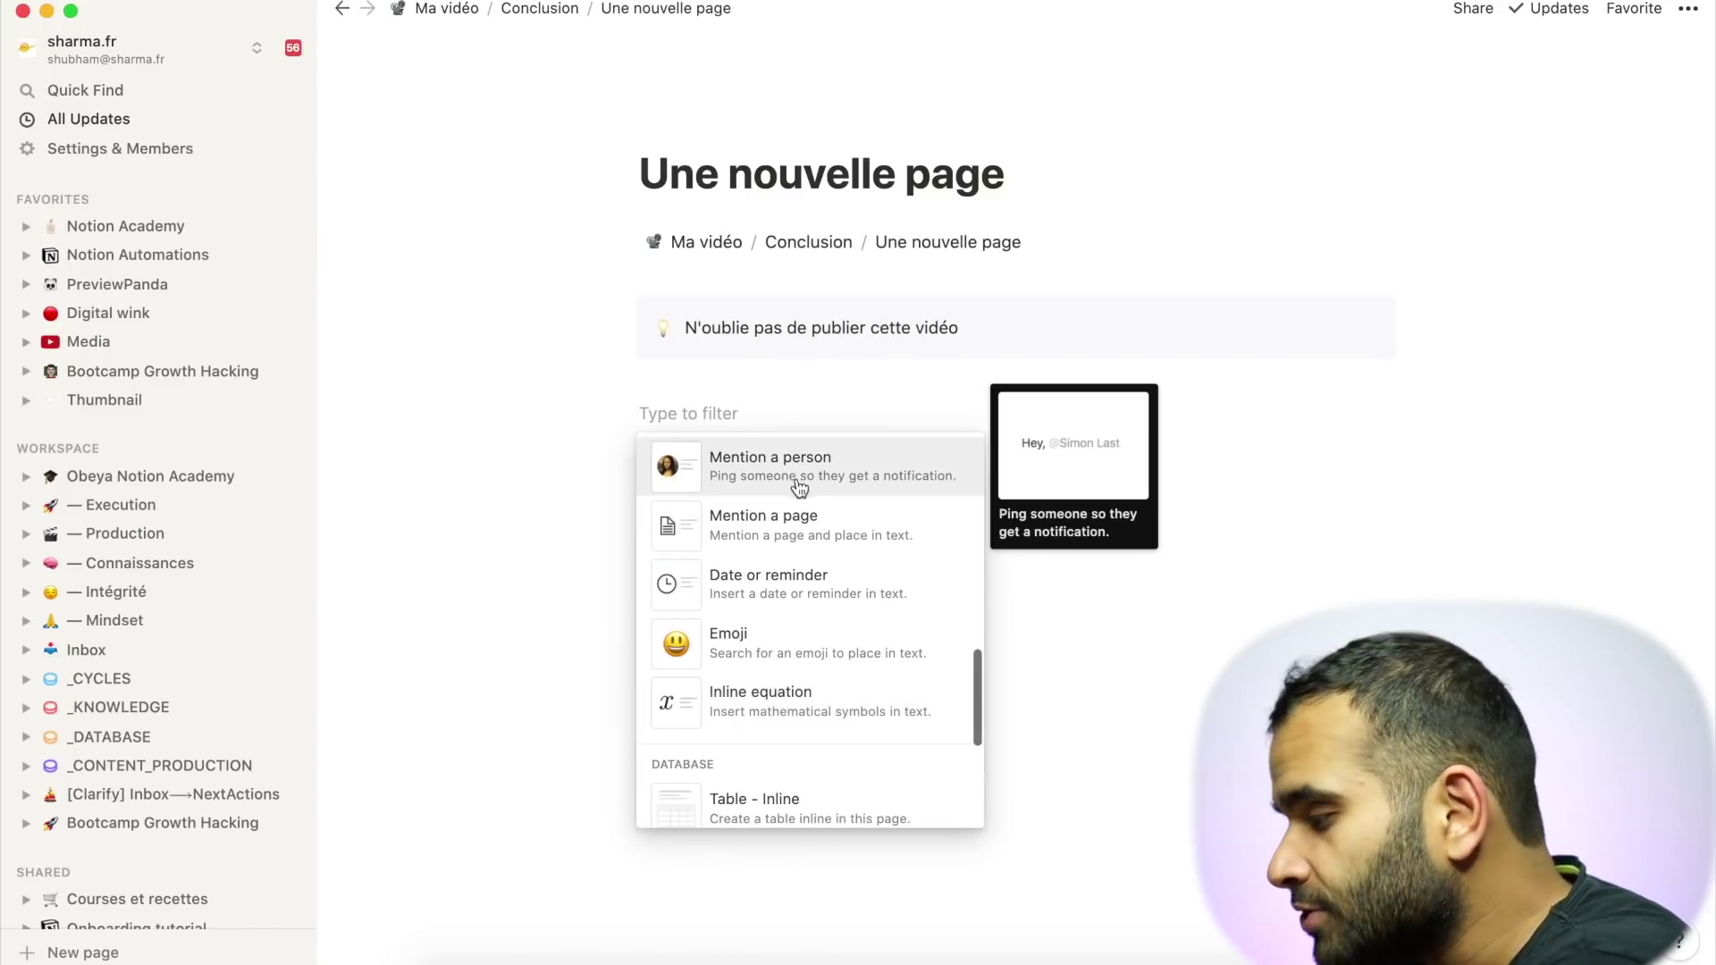
scroll(819, 548, "down", 1)
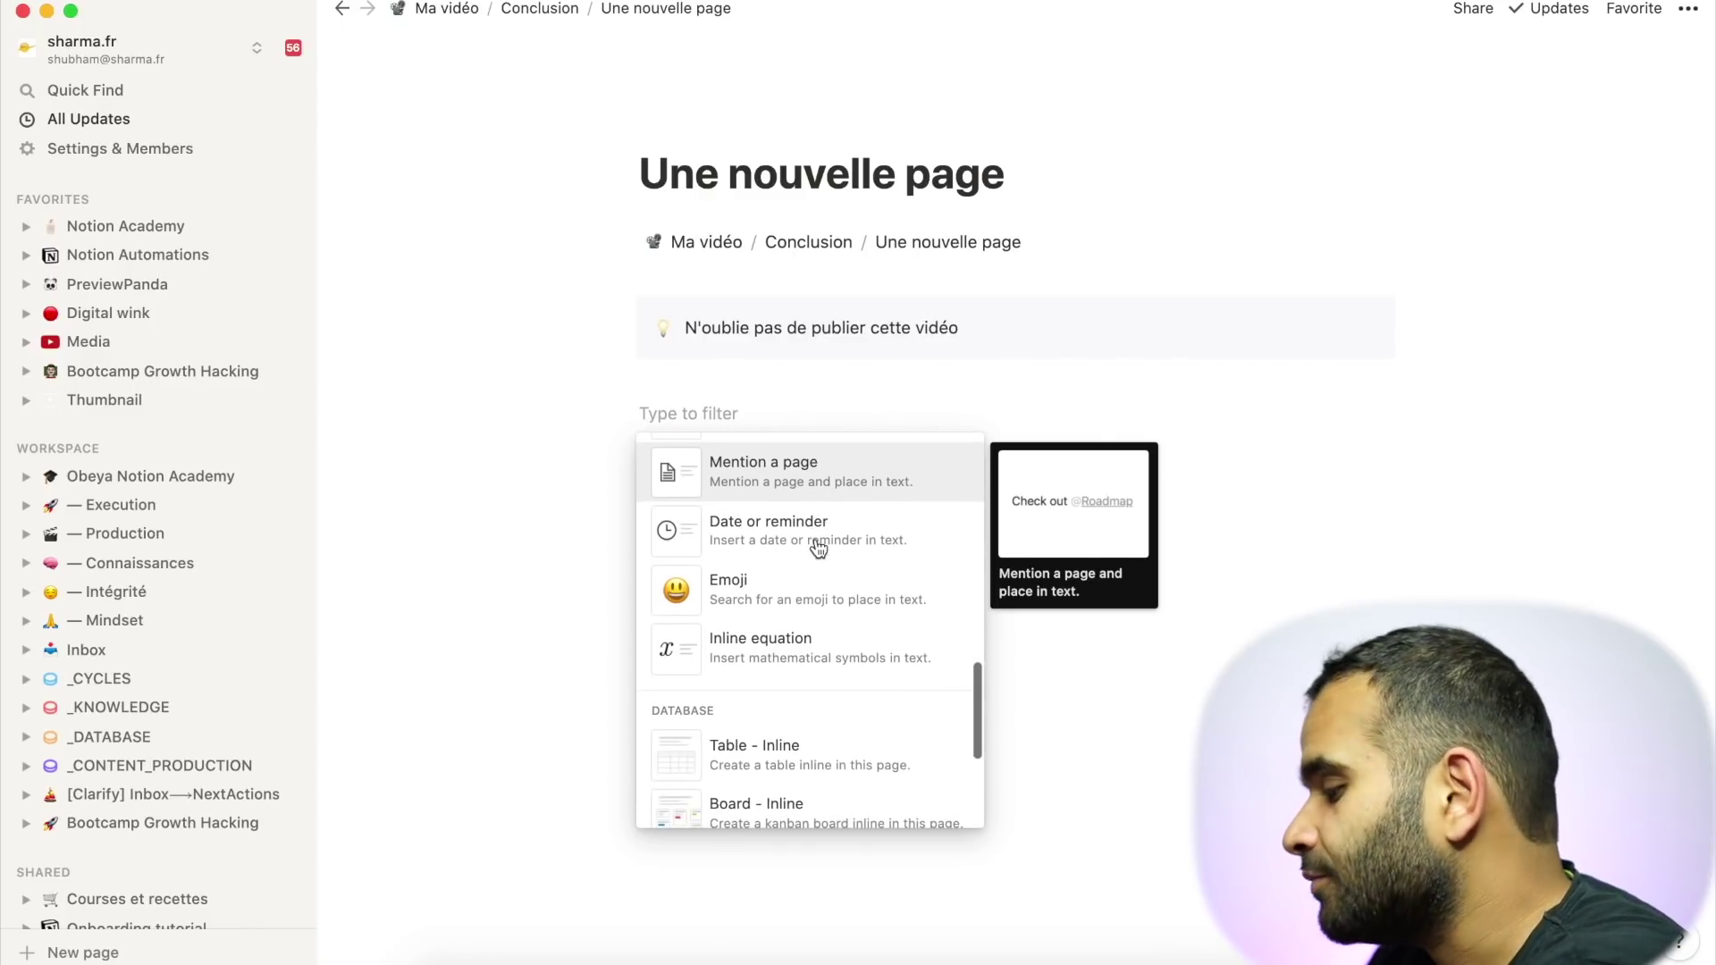
scroll(819, 548, "down", 2)
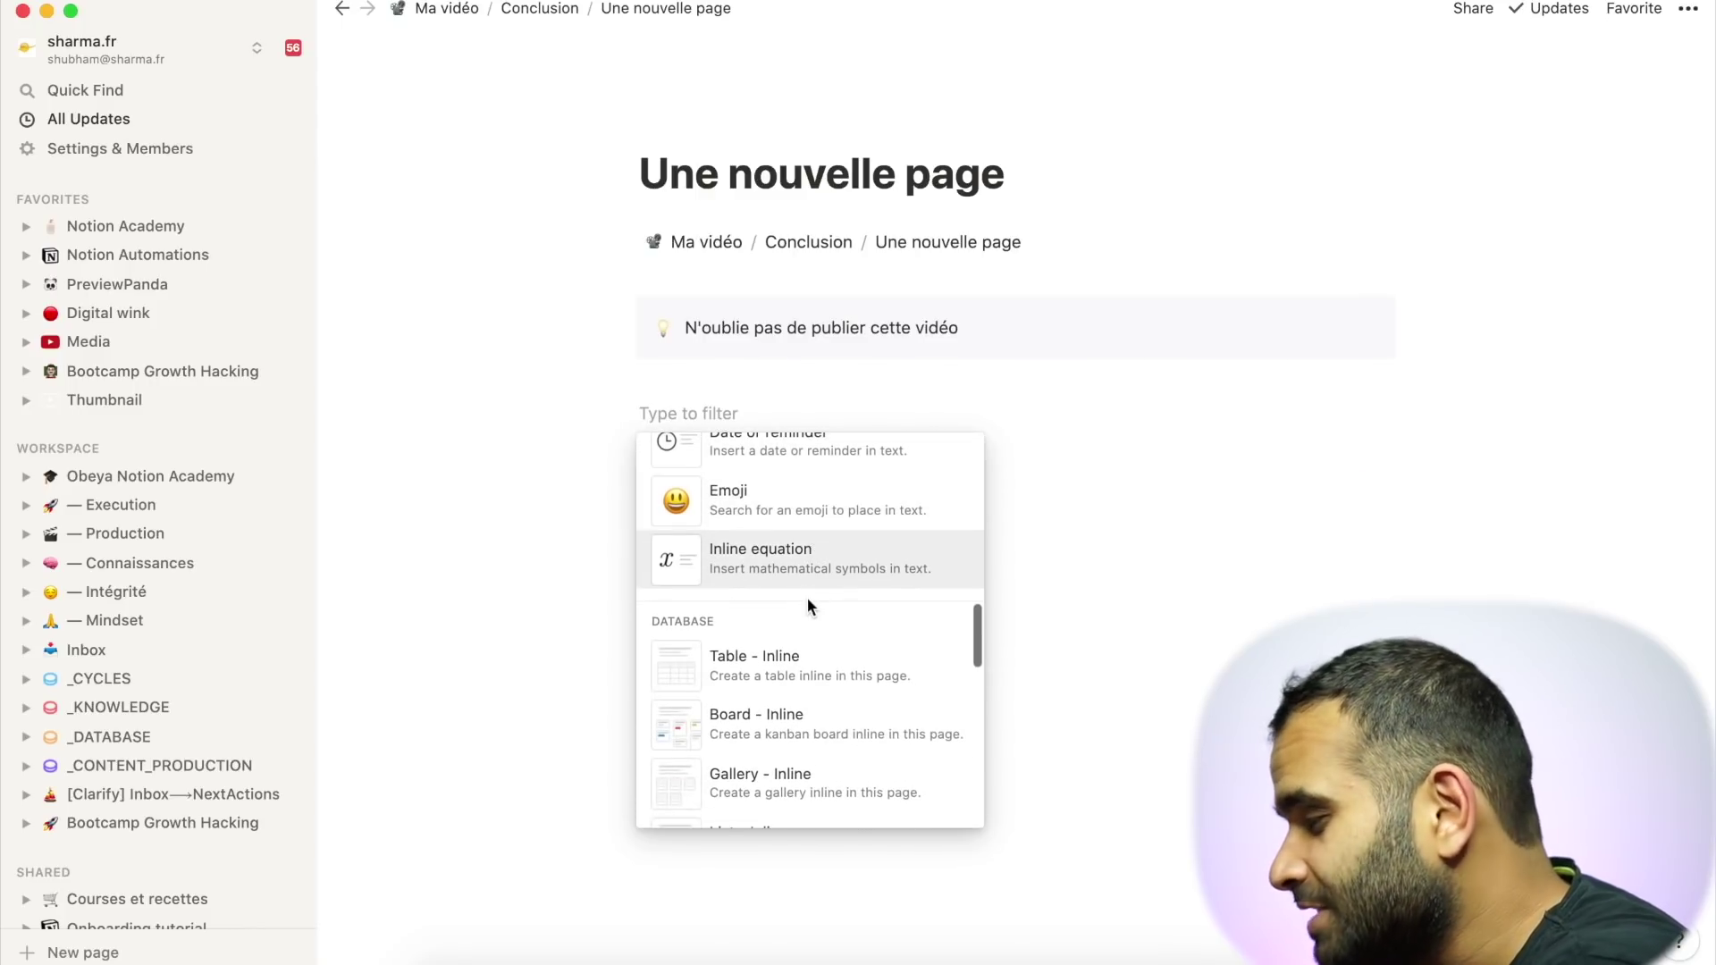
scroll(812, 616, "down", 3)
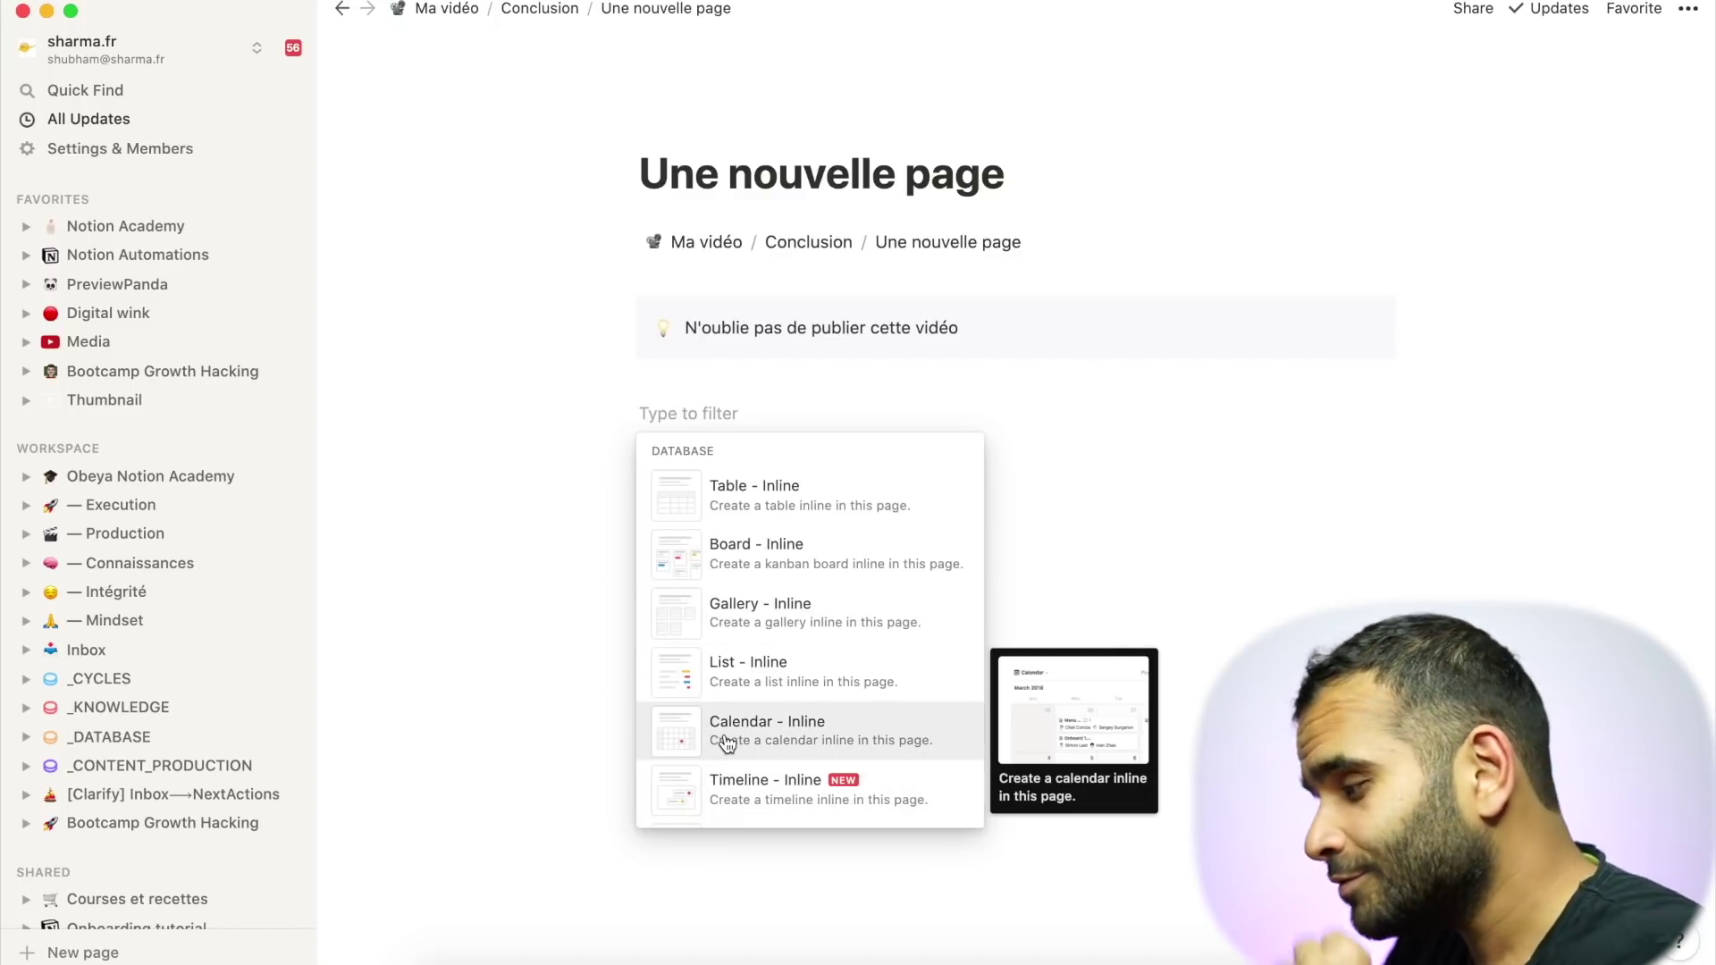
scroll(729, 743, "down", 10)
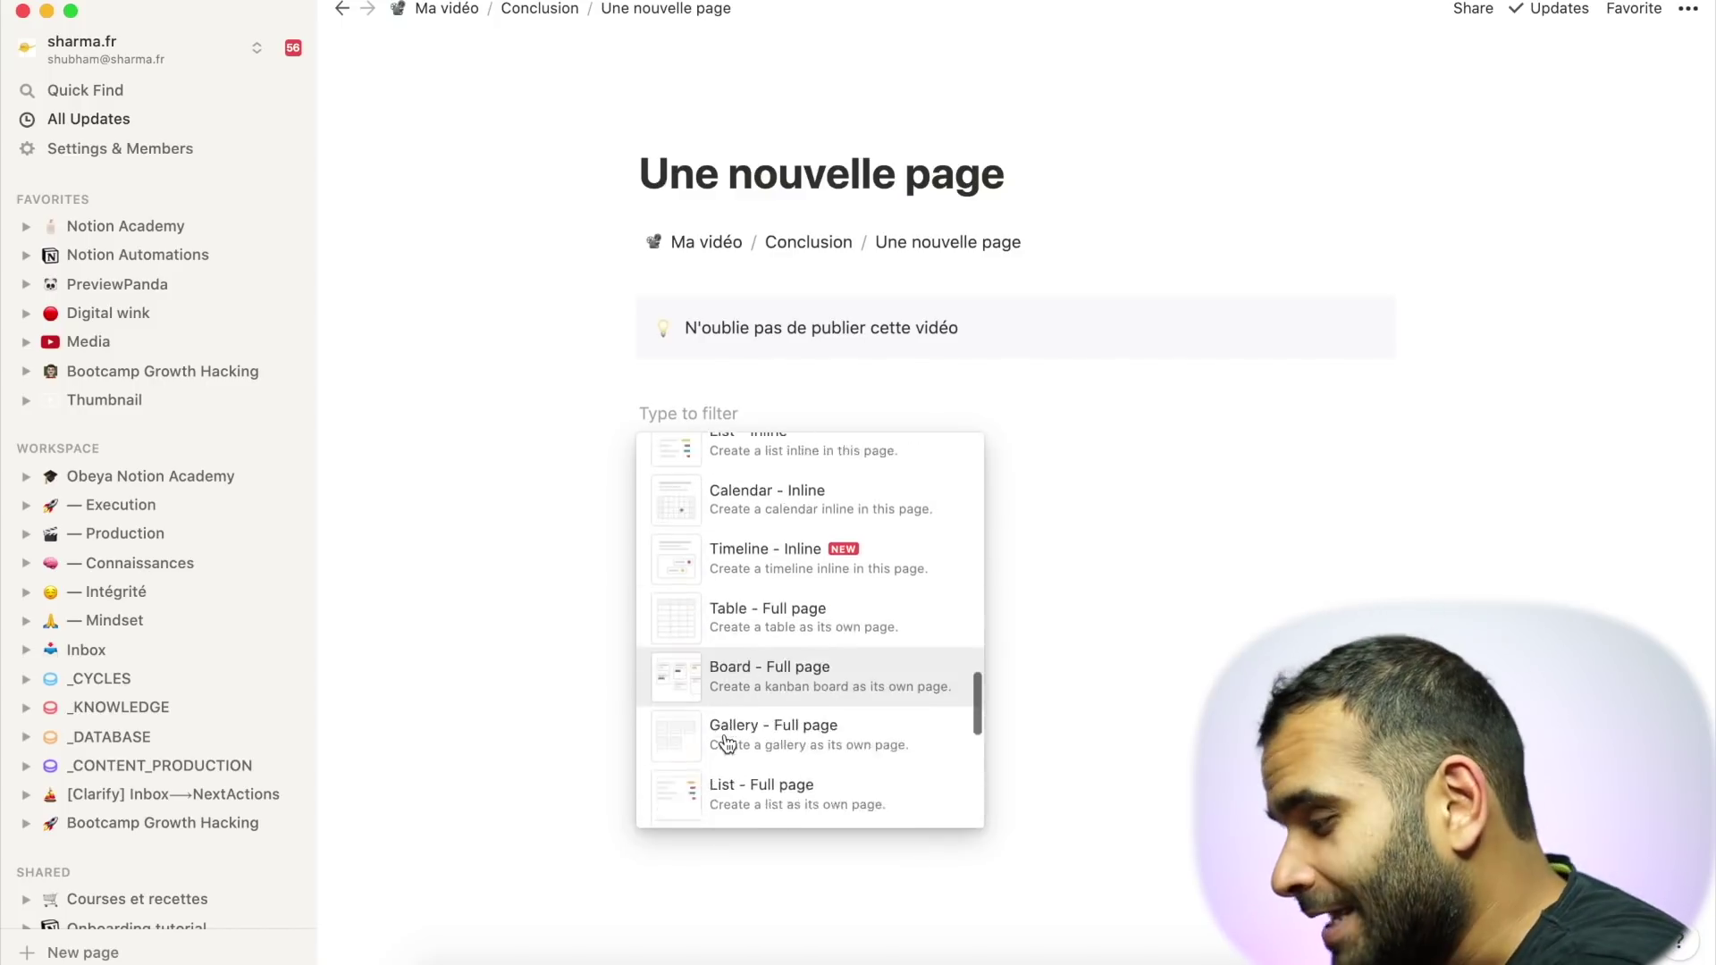
scroll(728, 743, "up", 6)
scroll(728, 742, "up", 2)
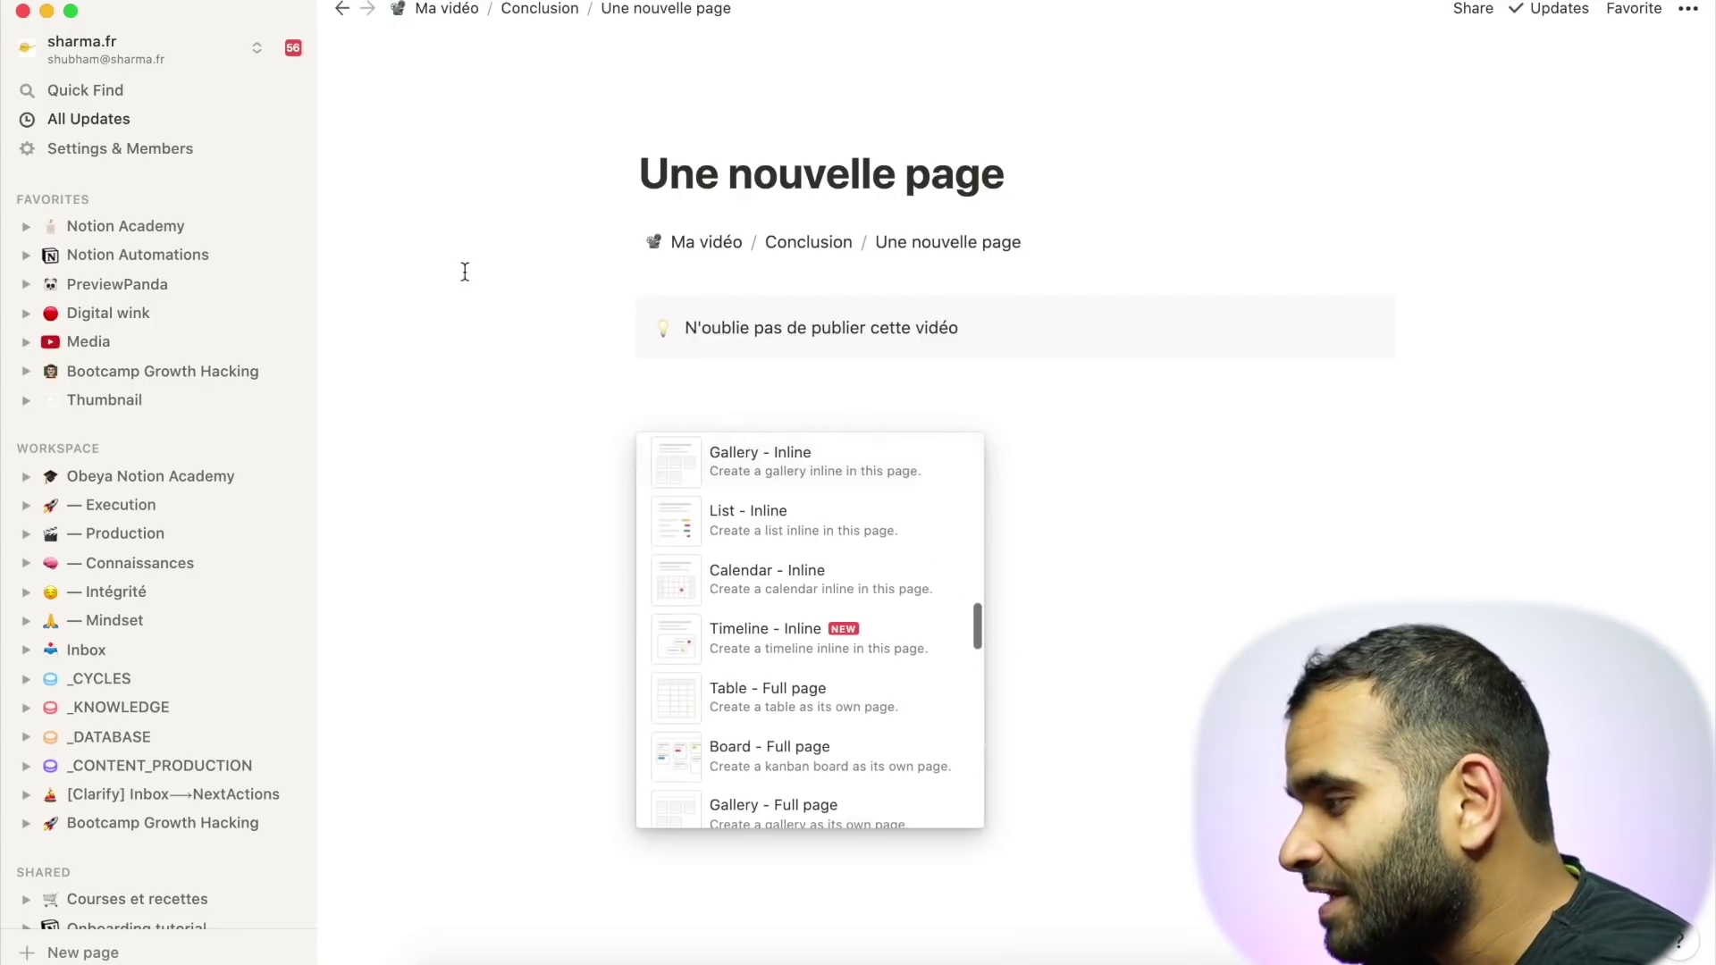
key("Escape")
- Return to the "Ma vidéo" page and insert an inline table database below the "Conclusion" sub-page, after a blank line
left_click(452, 12)
scroll(997, 687, "down", 4)
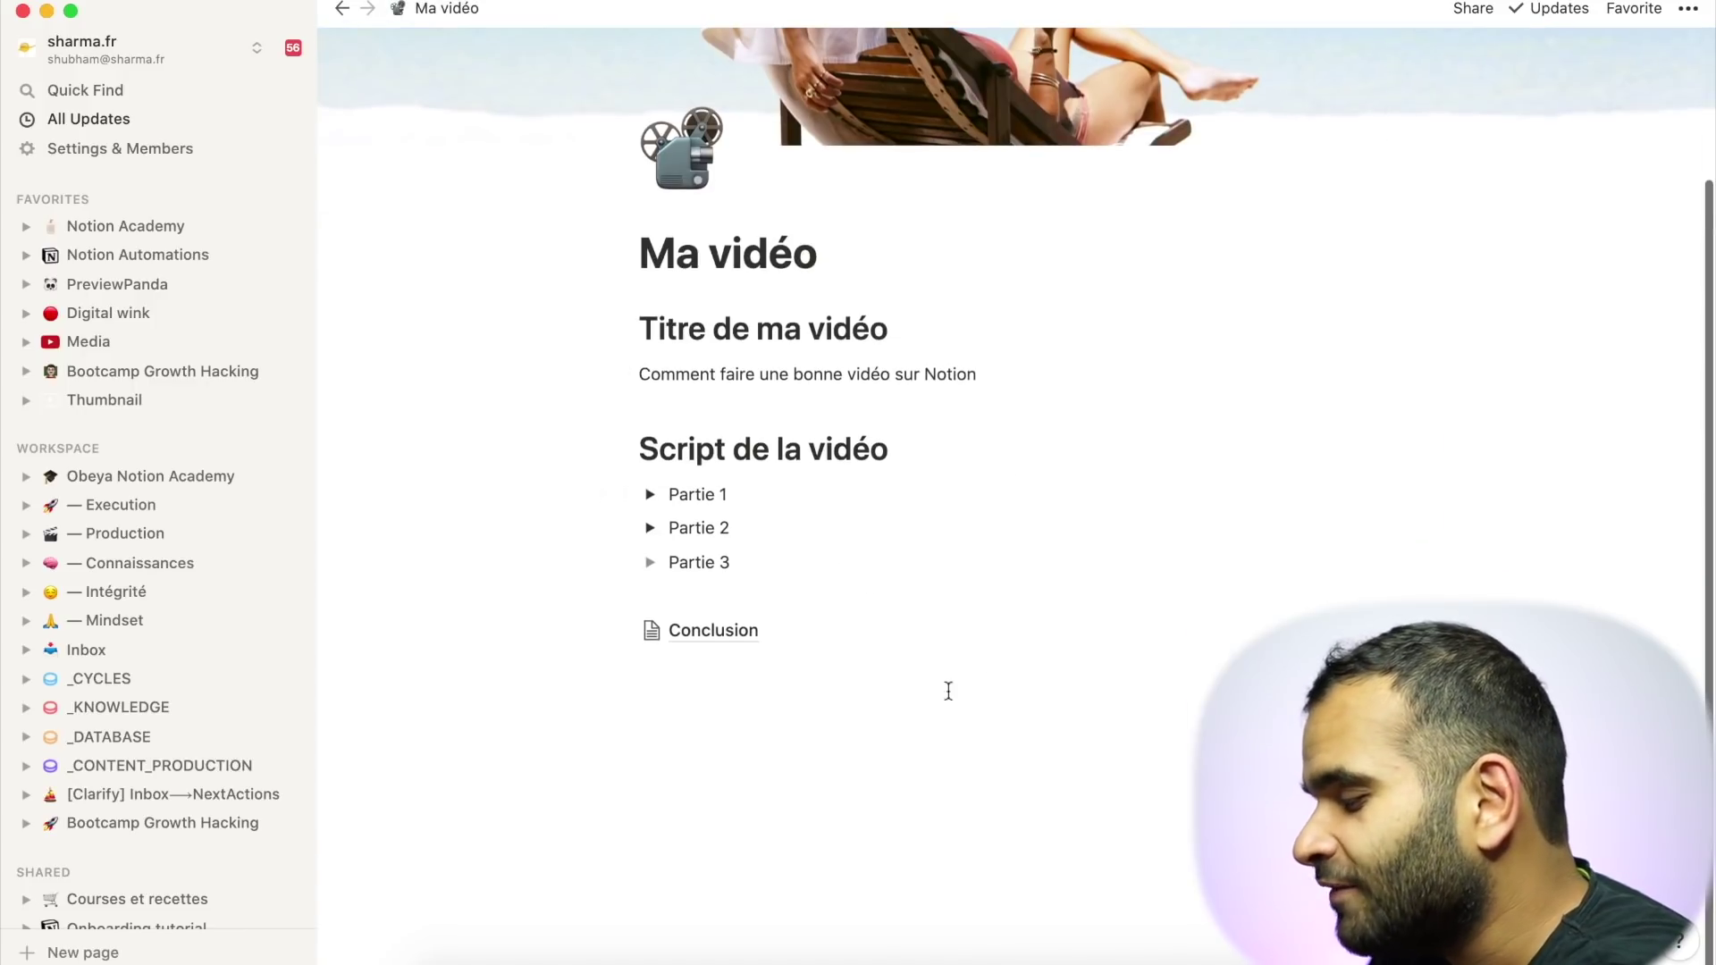
key("Return")
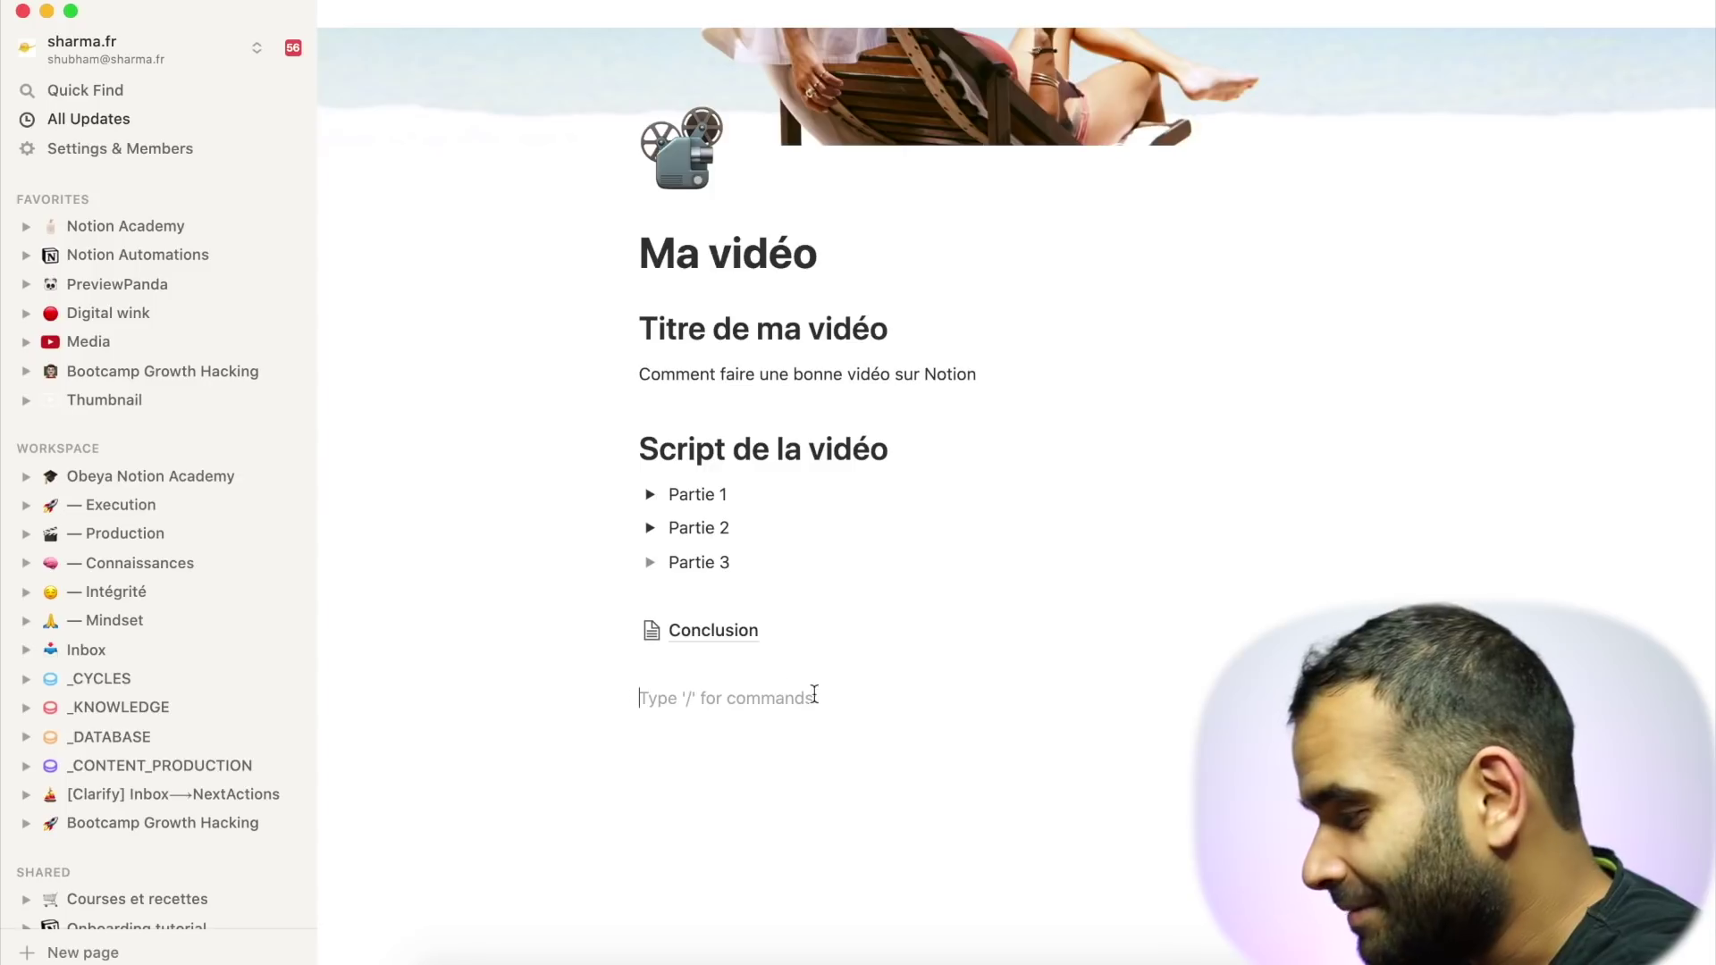
type("/")
scroll(803, 606, "down", 10)
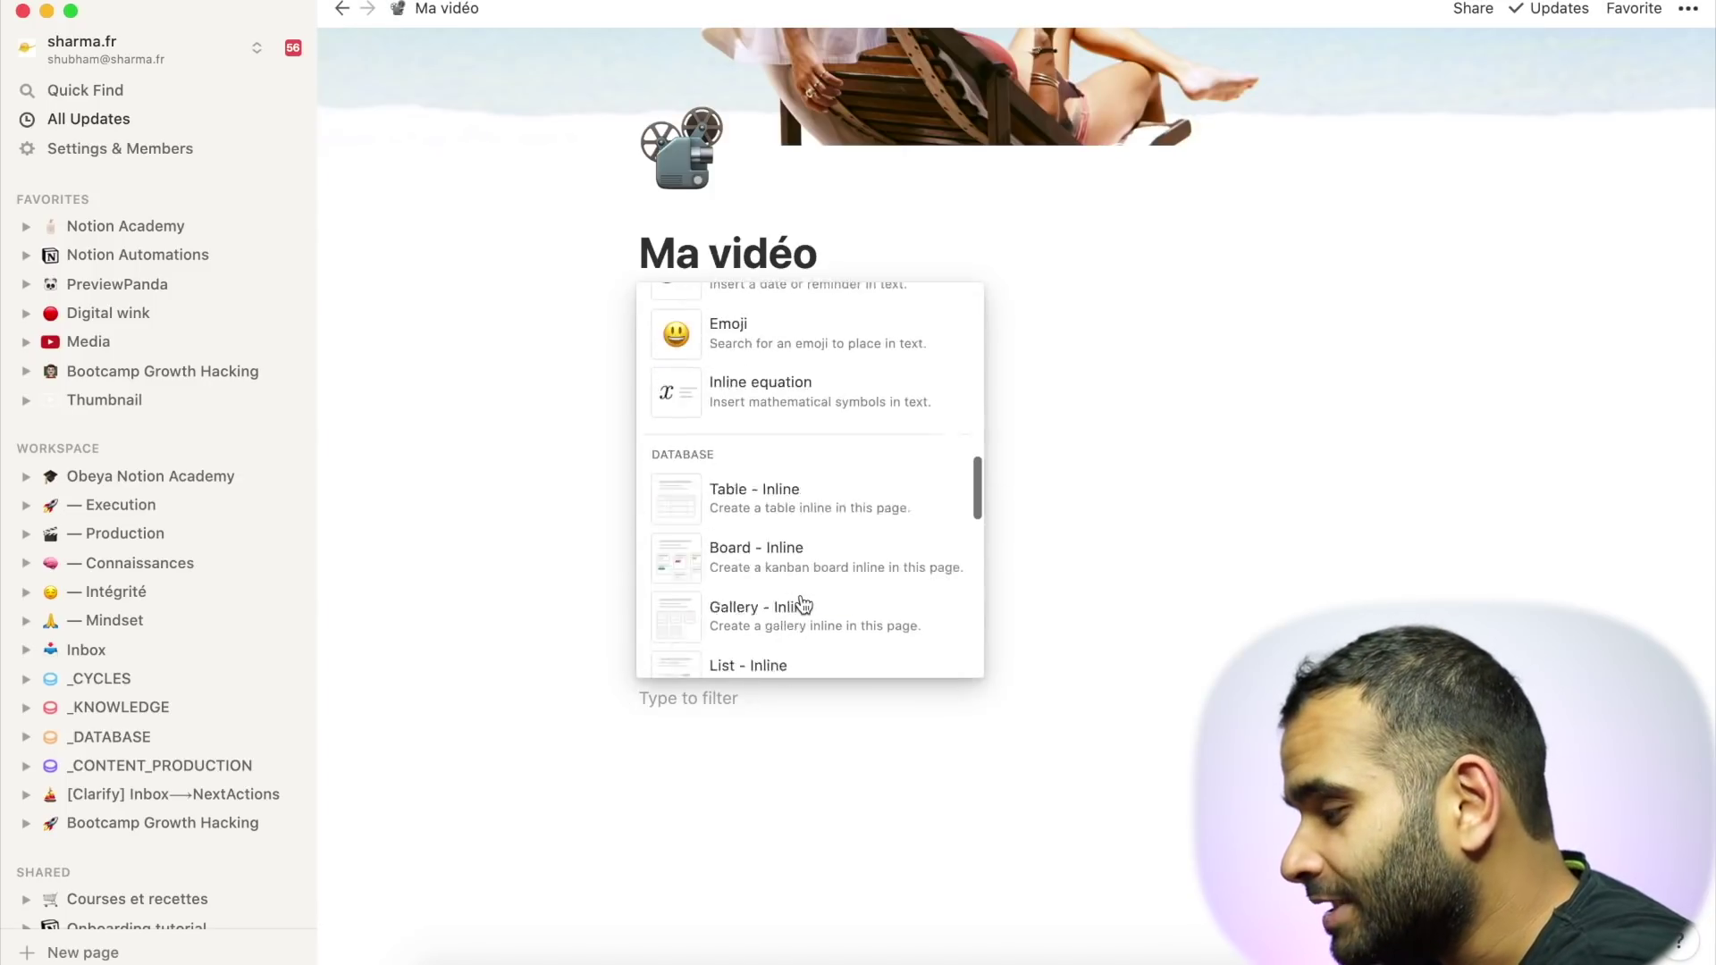
scroll(802, 606, "down", 8)
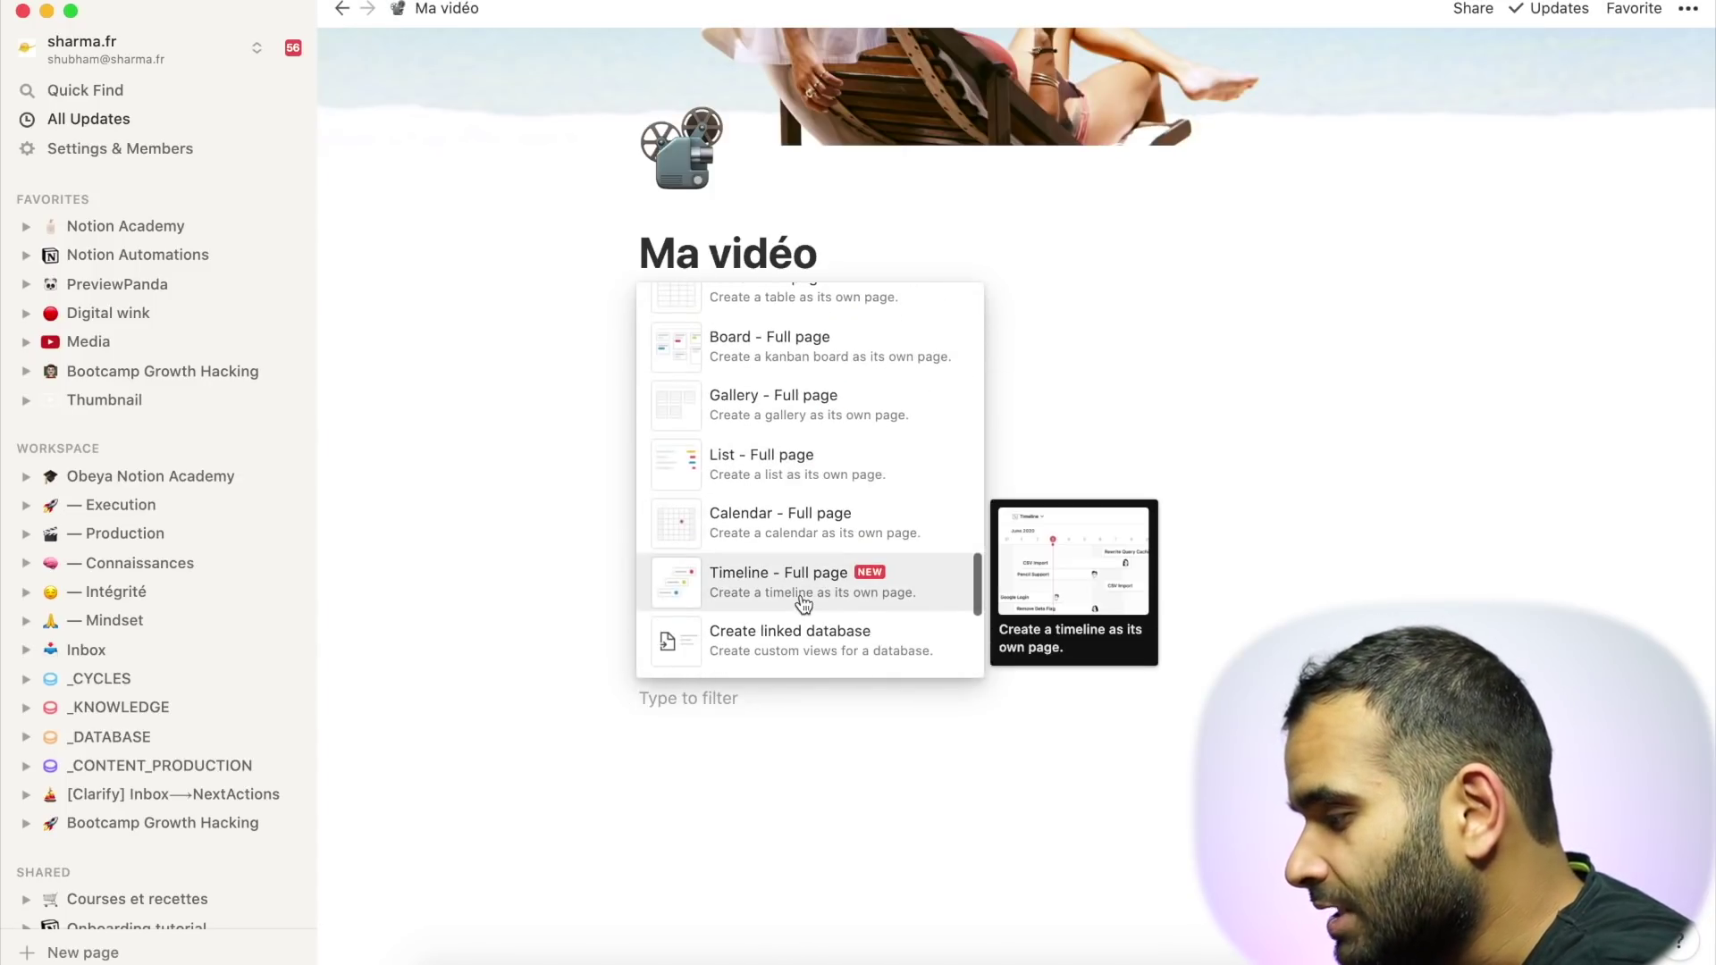
scroll(734, 536, "up", 5)
scroll(735, 534, "up", 2)
left_click(728, 459)
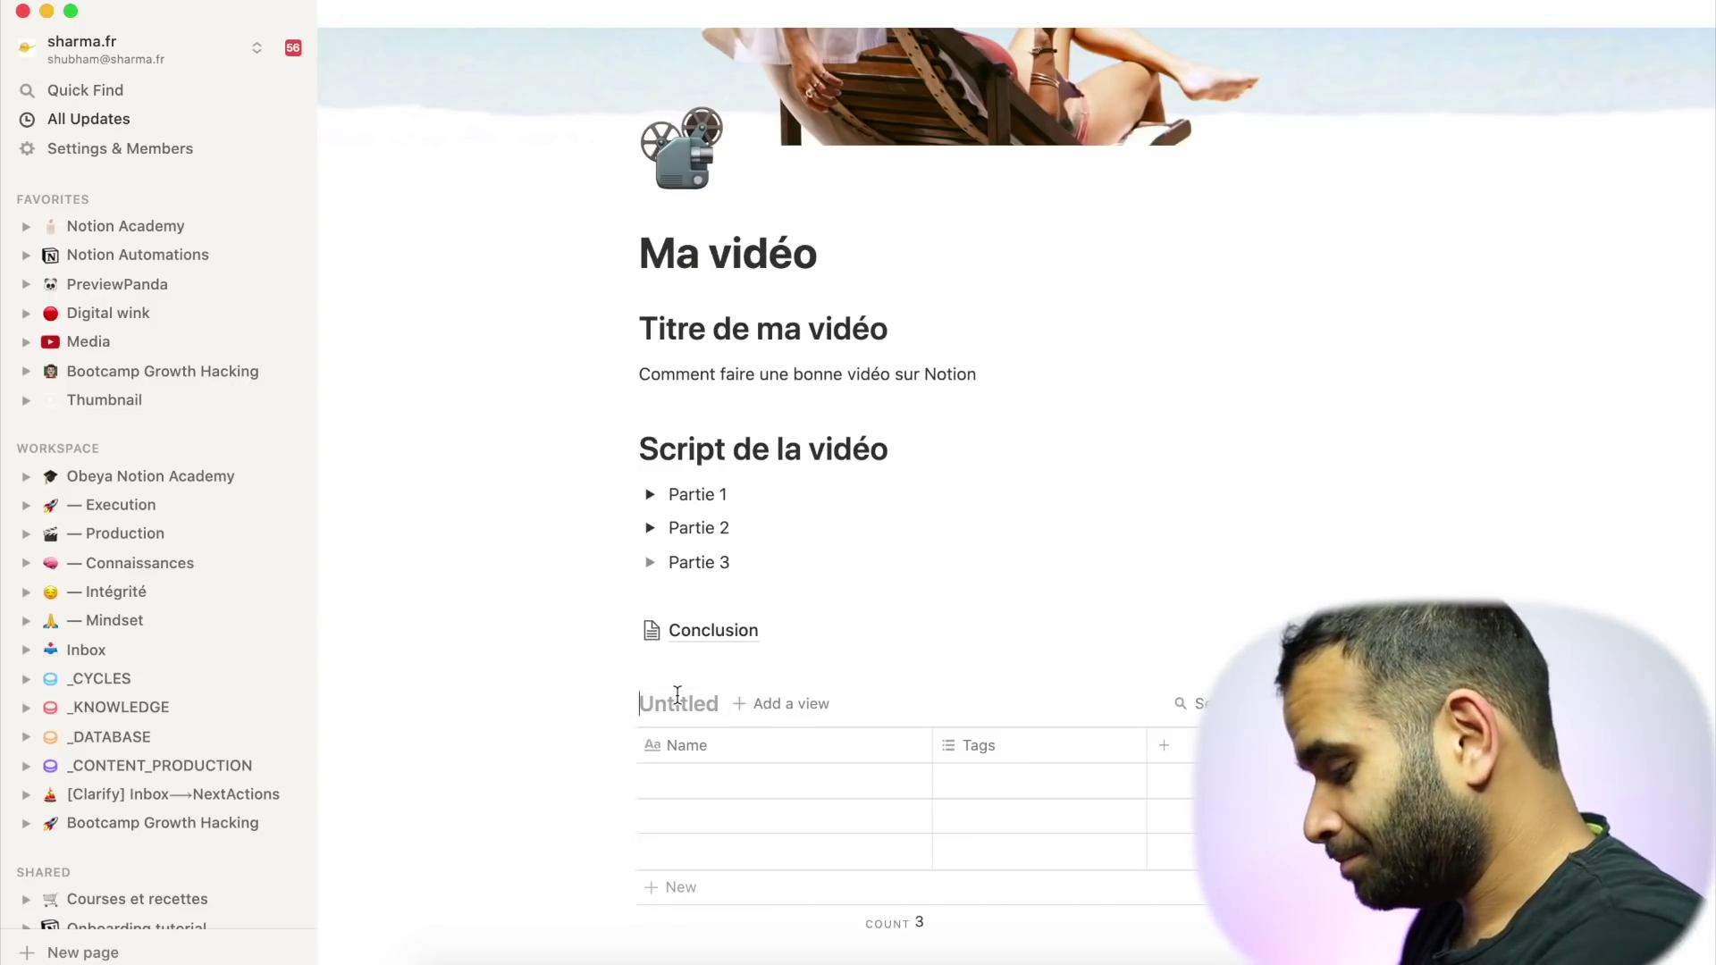
- Title the table "B Roll à tourner" and name its first two rows "Broll 1" and "Broll 2"
key("BackSpace")
type("à tourner")
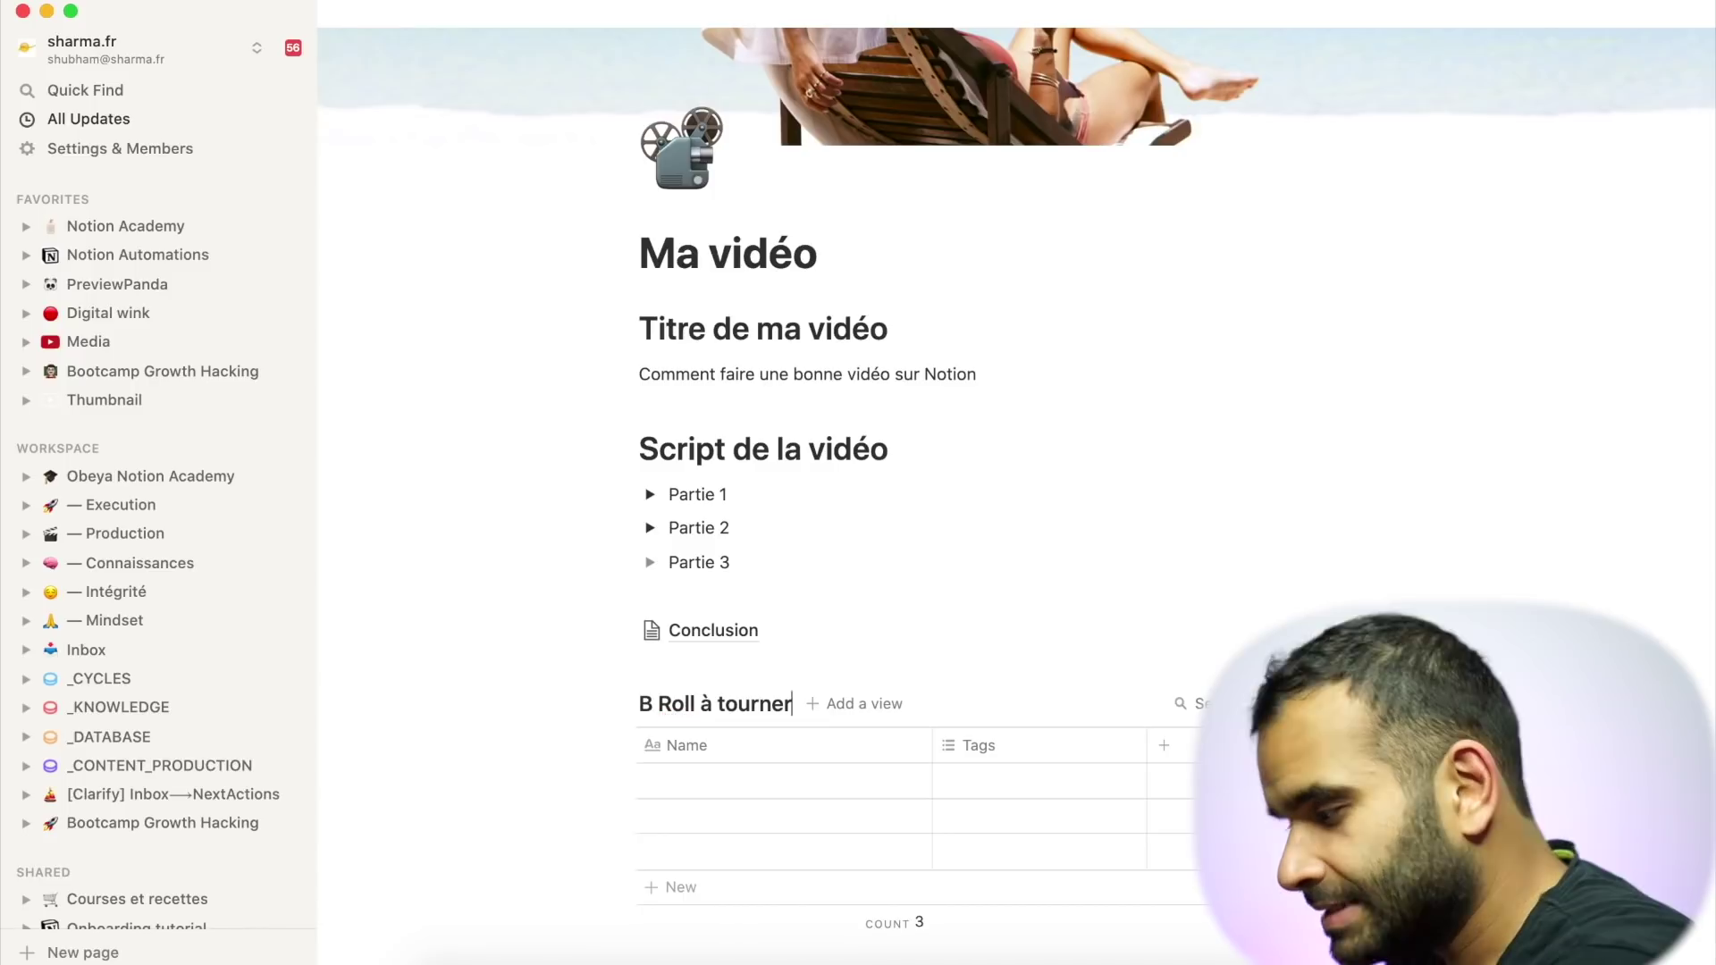
left_click(770, 779)
type("Broll")
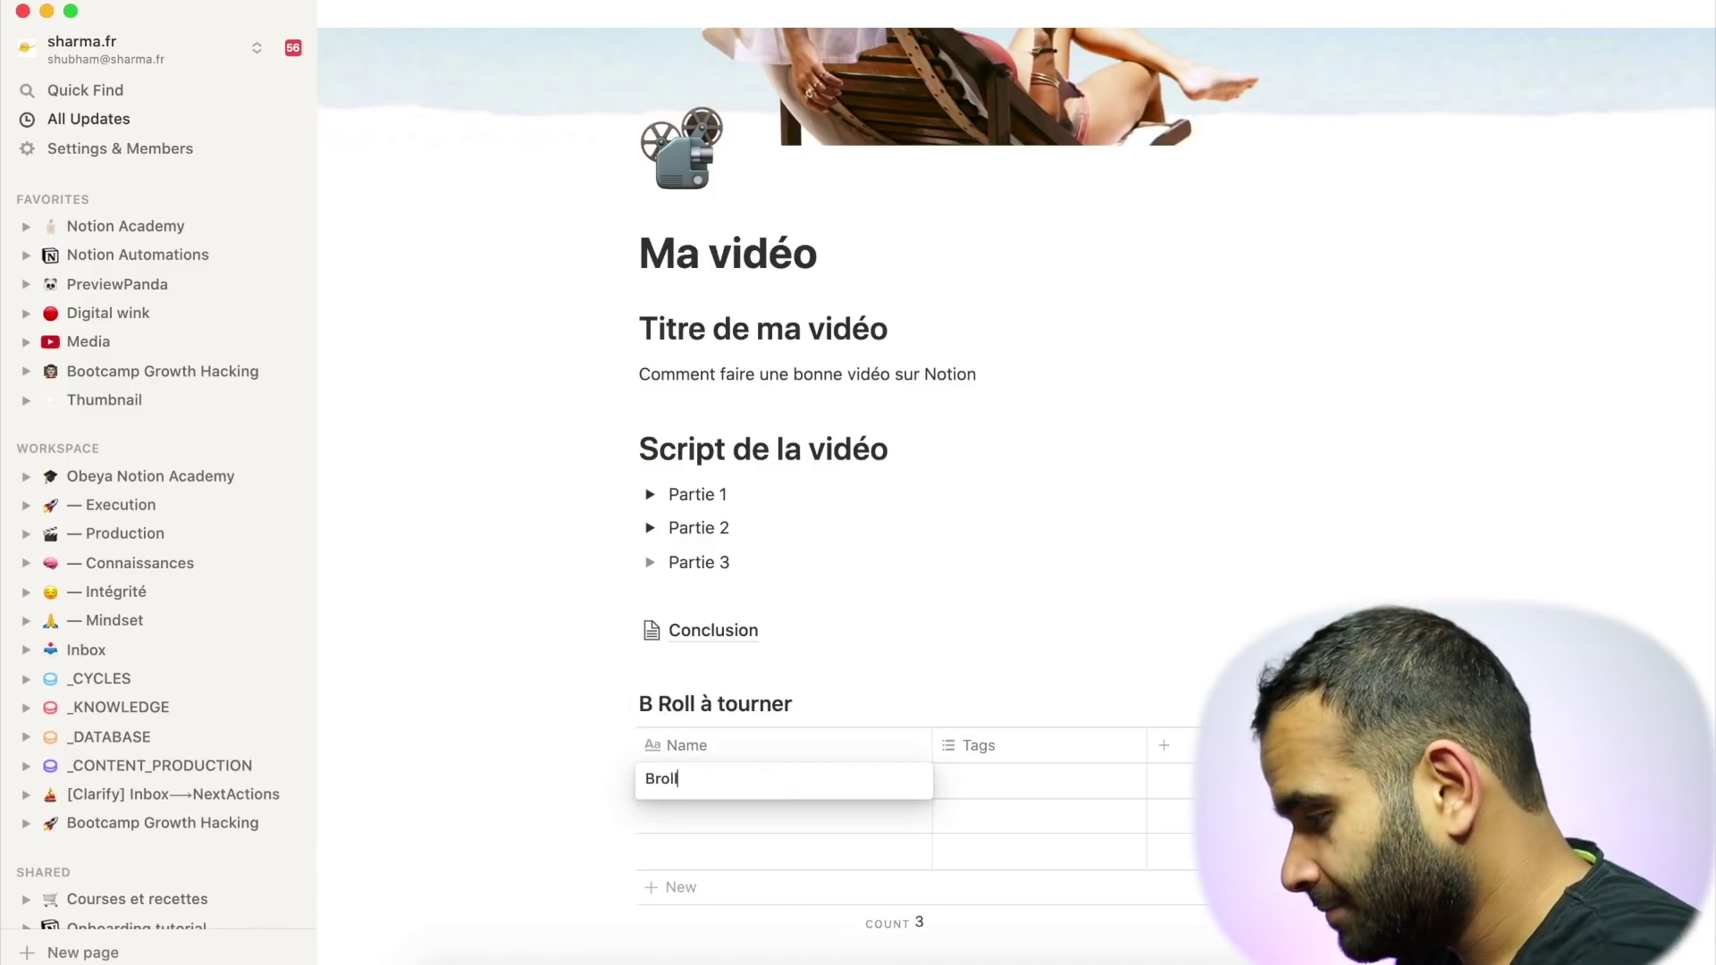
key("Return")
left_click(786, 818)
type("Broll 2")
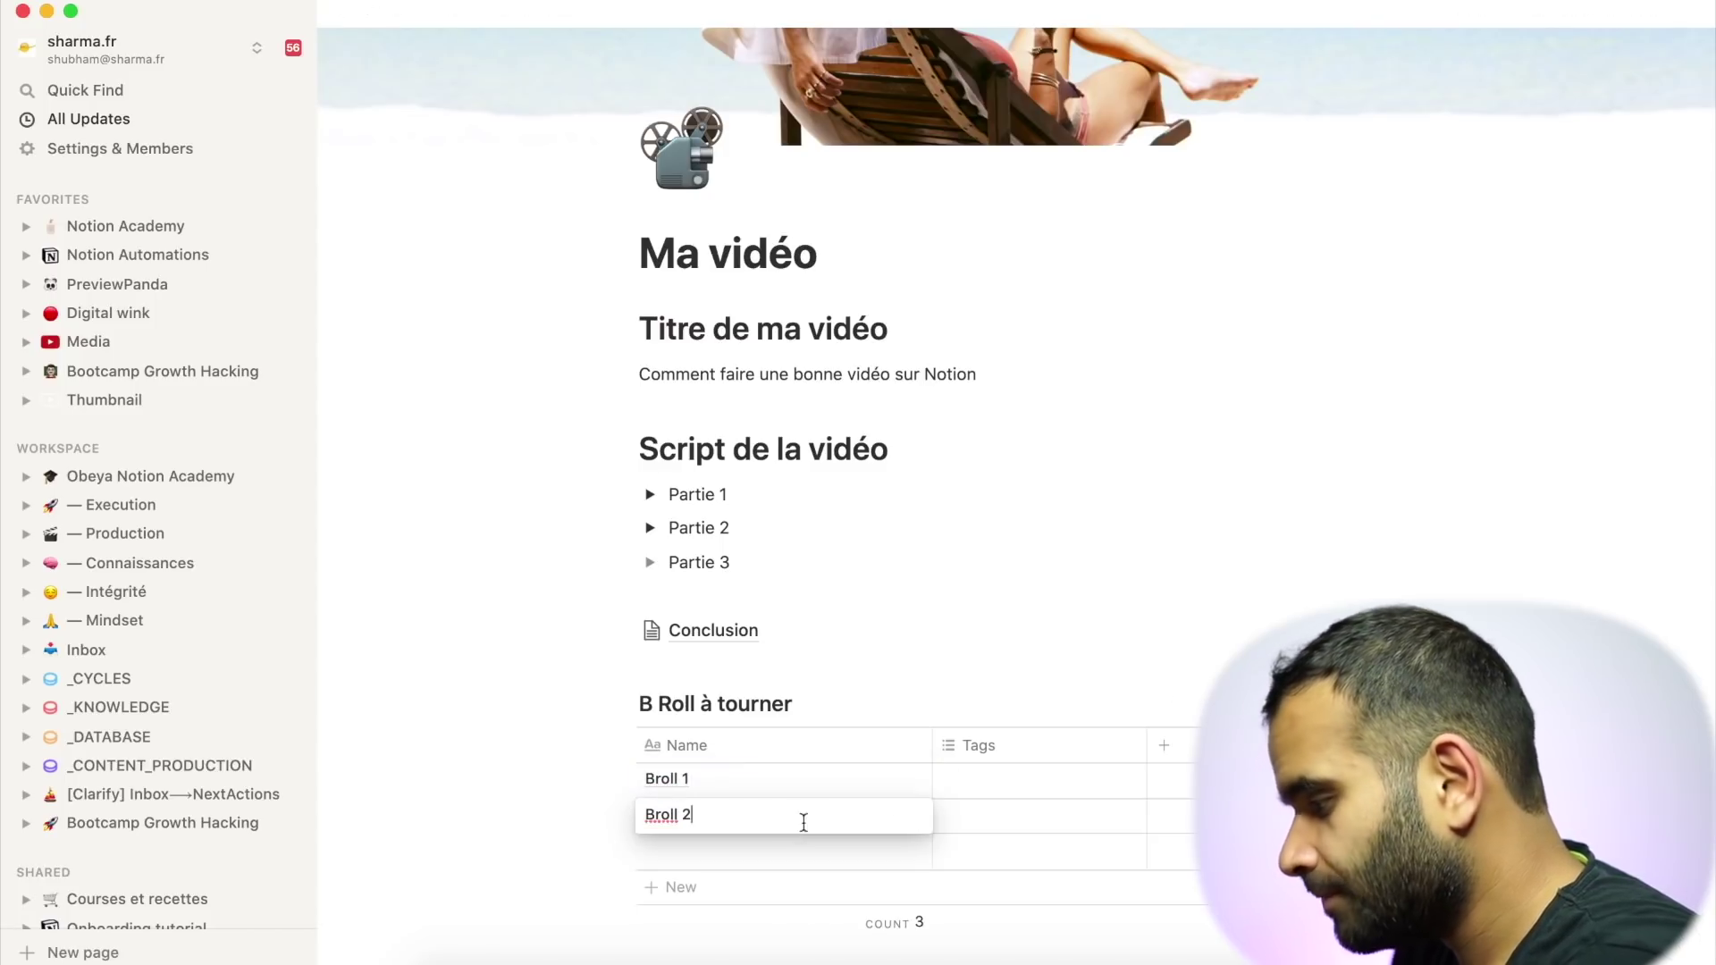
key("Return")
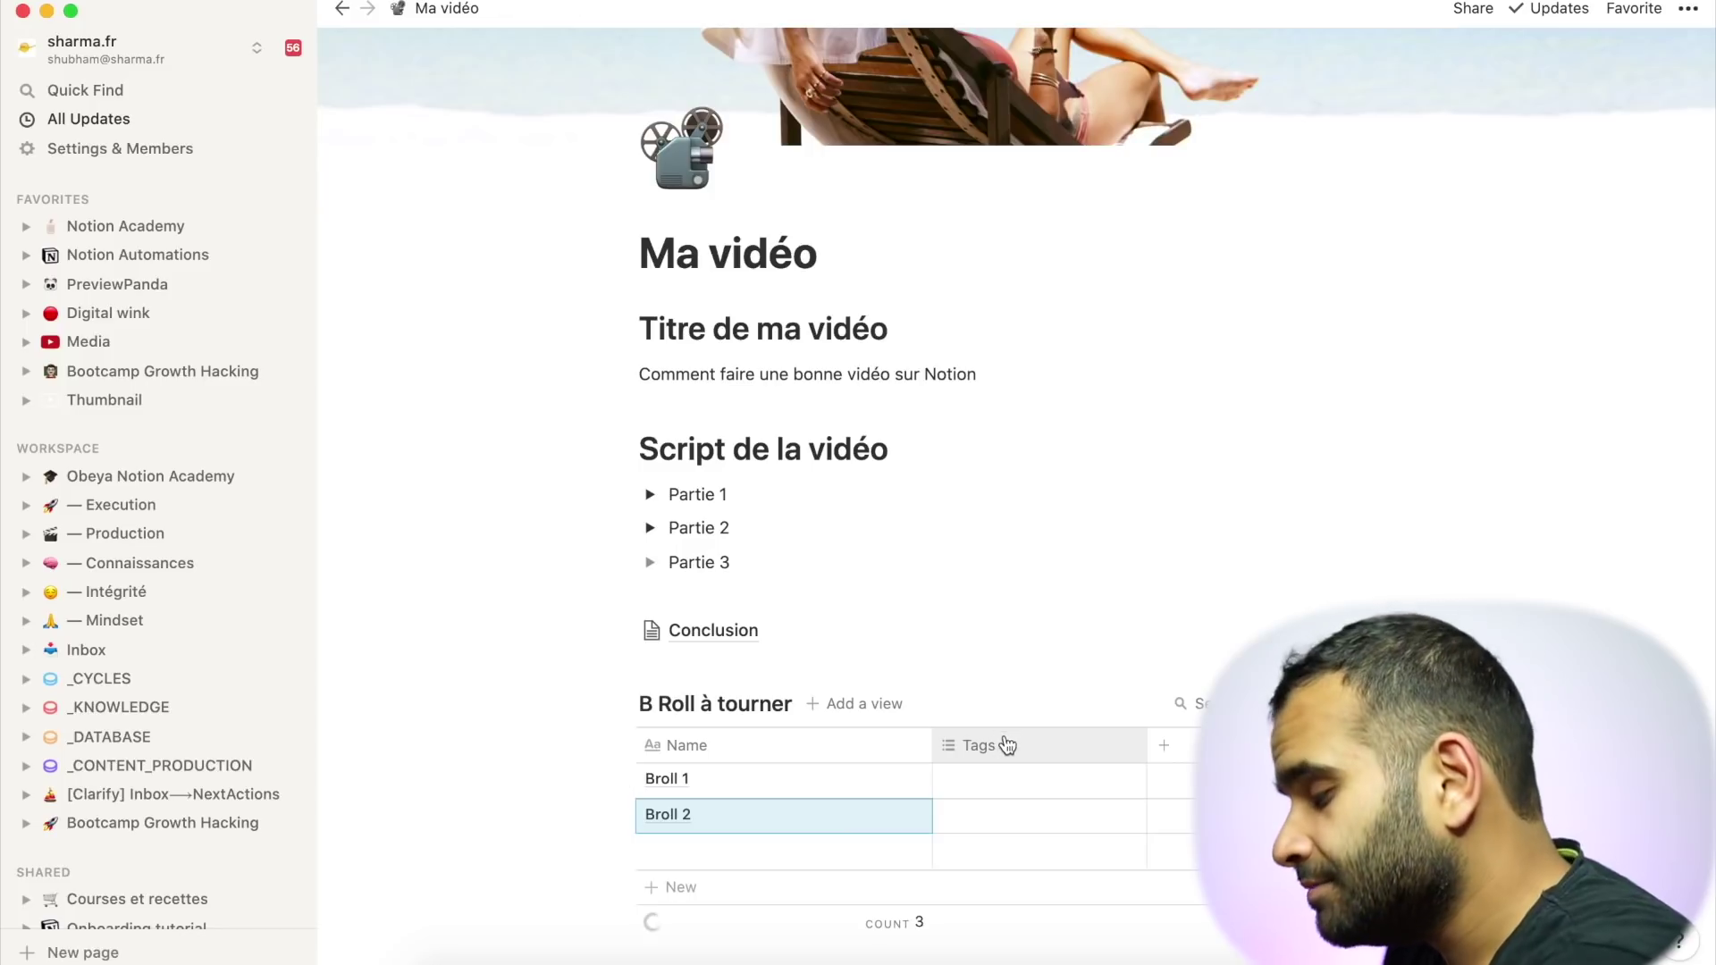
- Create the tags "Tag 1", "Tagw" and "Tag3" and assign them to the Broll 1 row
left_click(1041, 785)
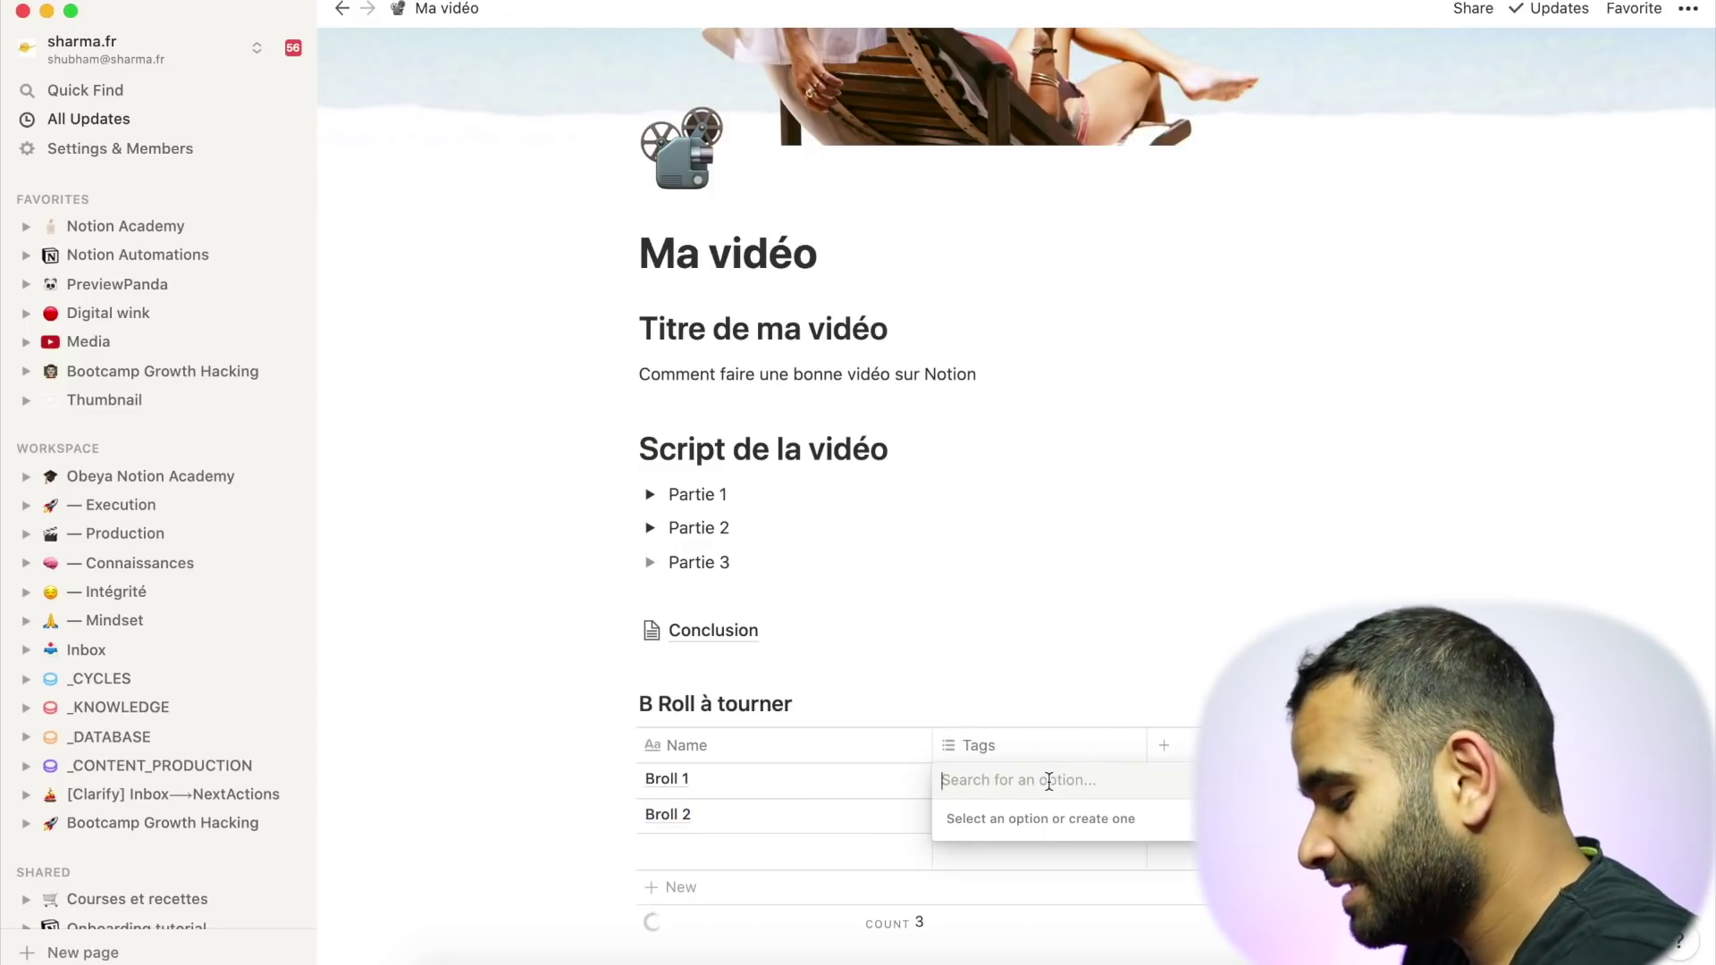
type("Tag 1")
key("Return")
type("Tagw")
key("Return")
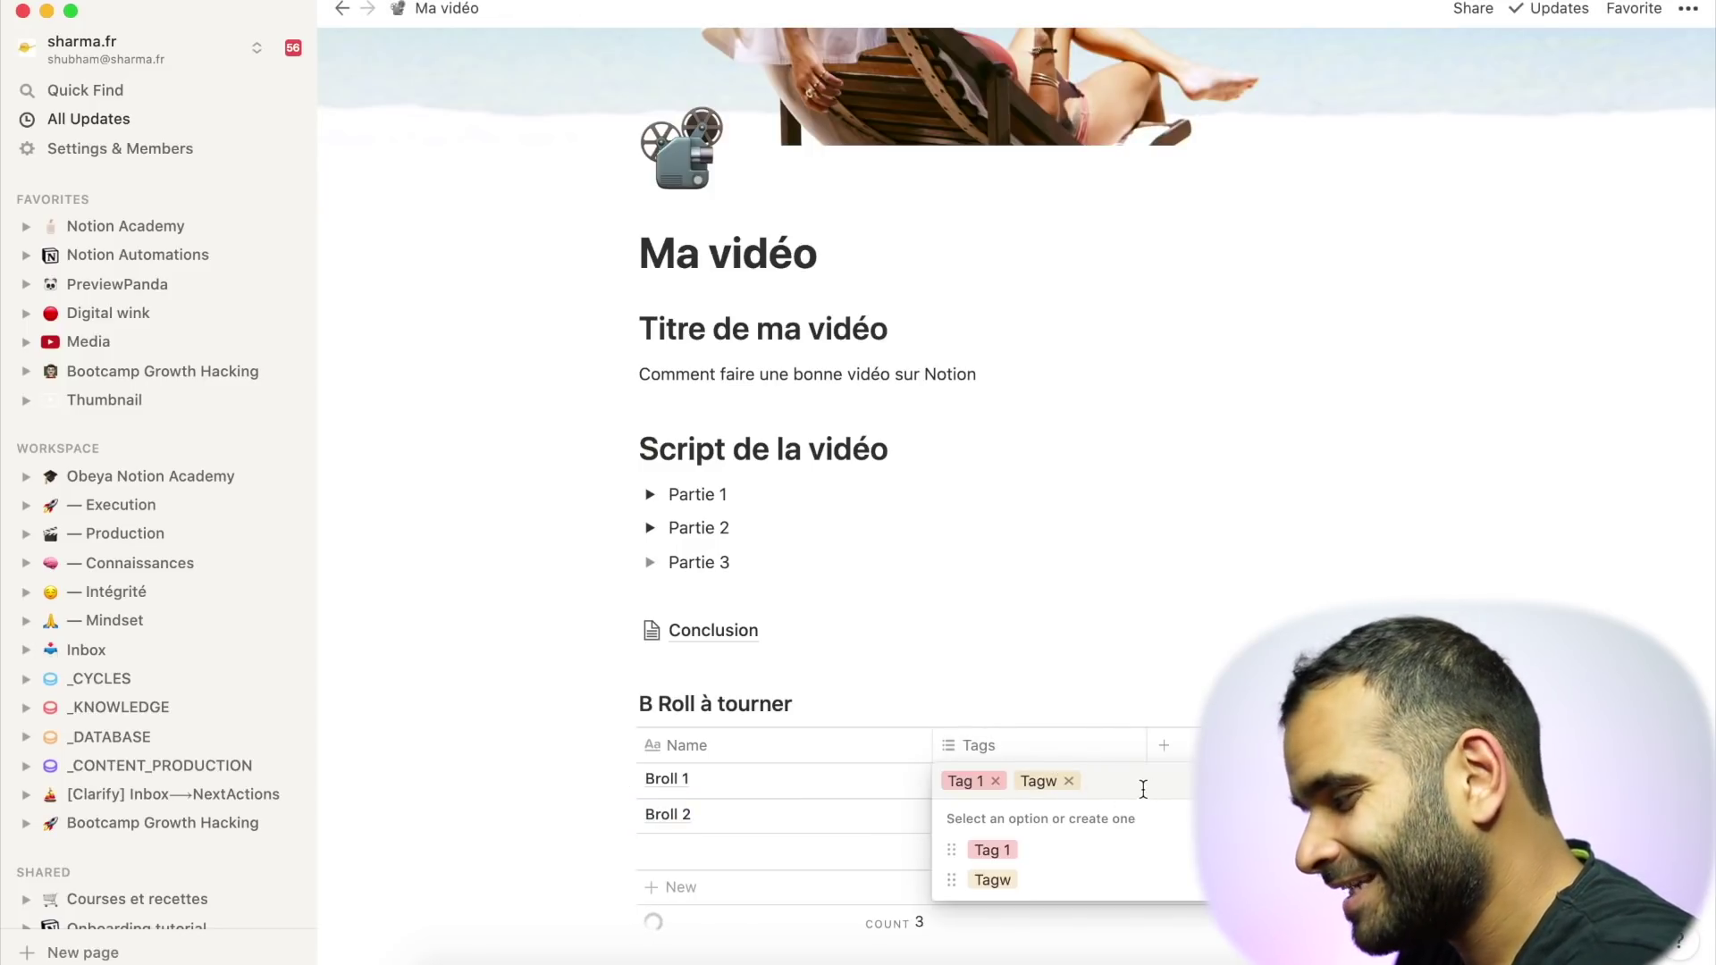
type("Tag3")
key("Return")
key("Escape")
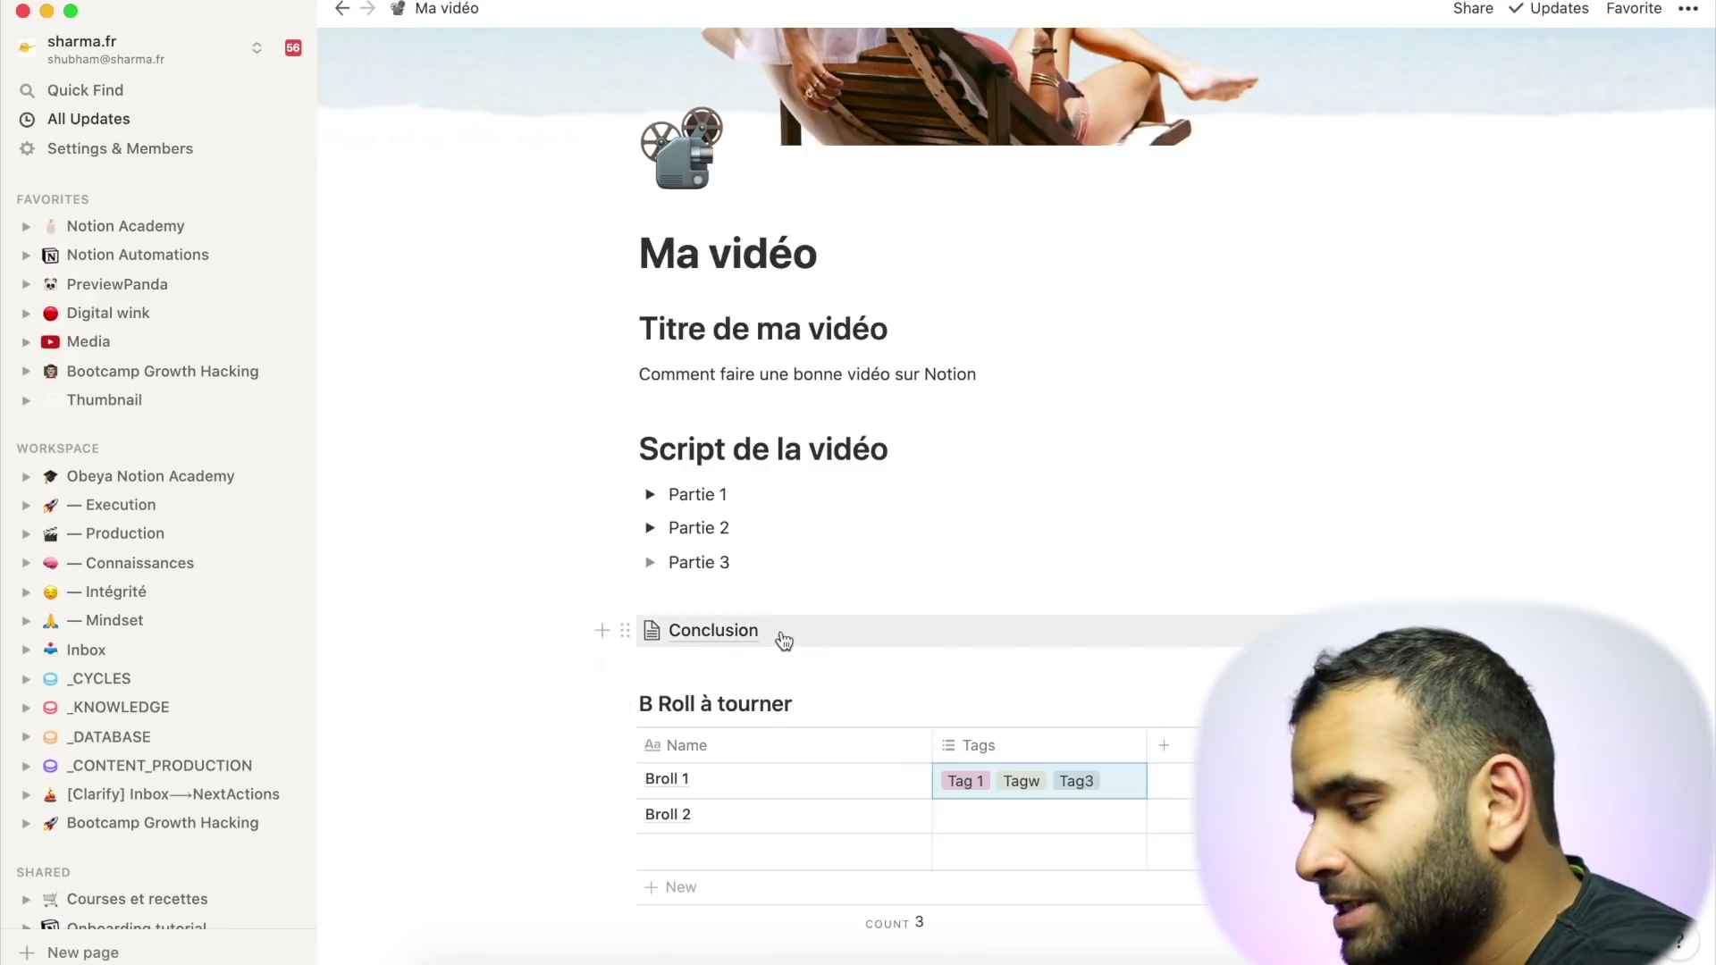
- Enable Share to web for the "Ma vidéo" page and copy its public link
scroll(1018, 457, "up", 3)
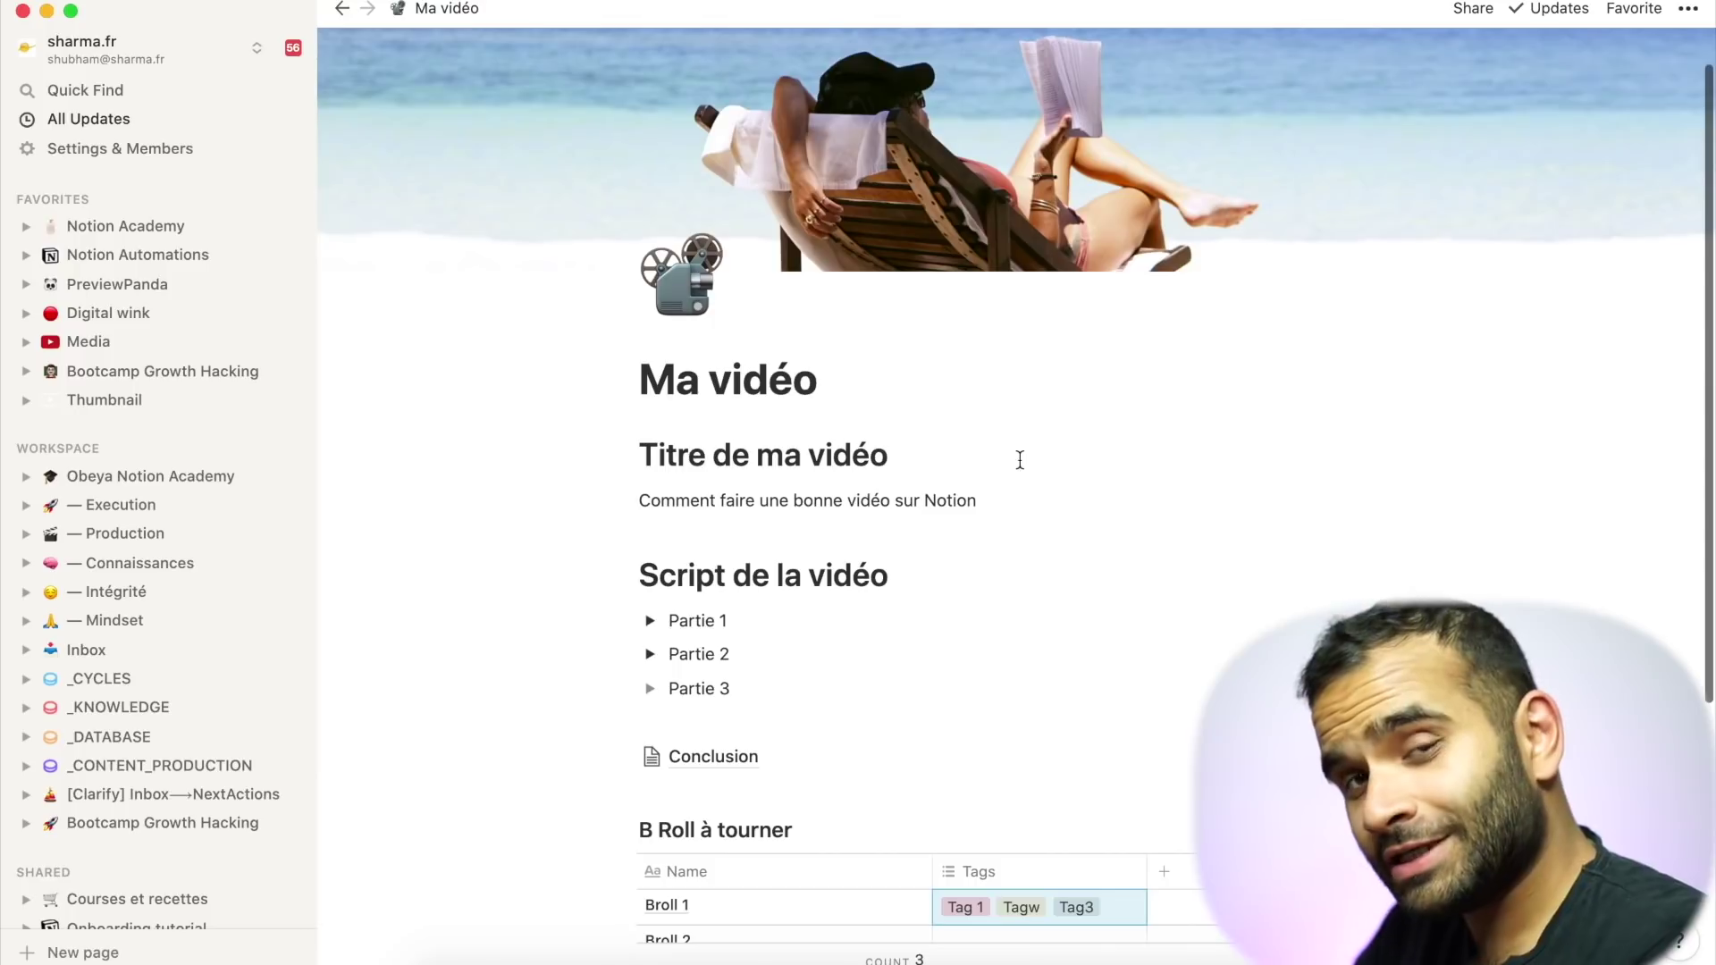
left_click(1482, 11)
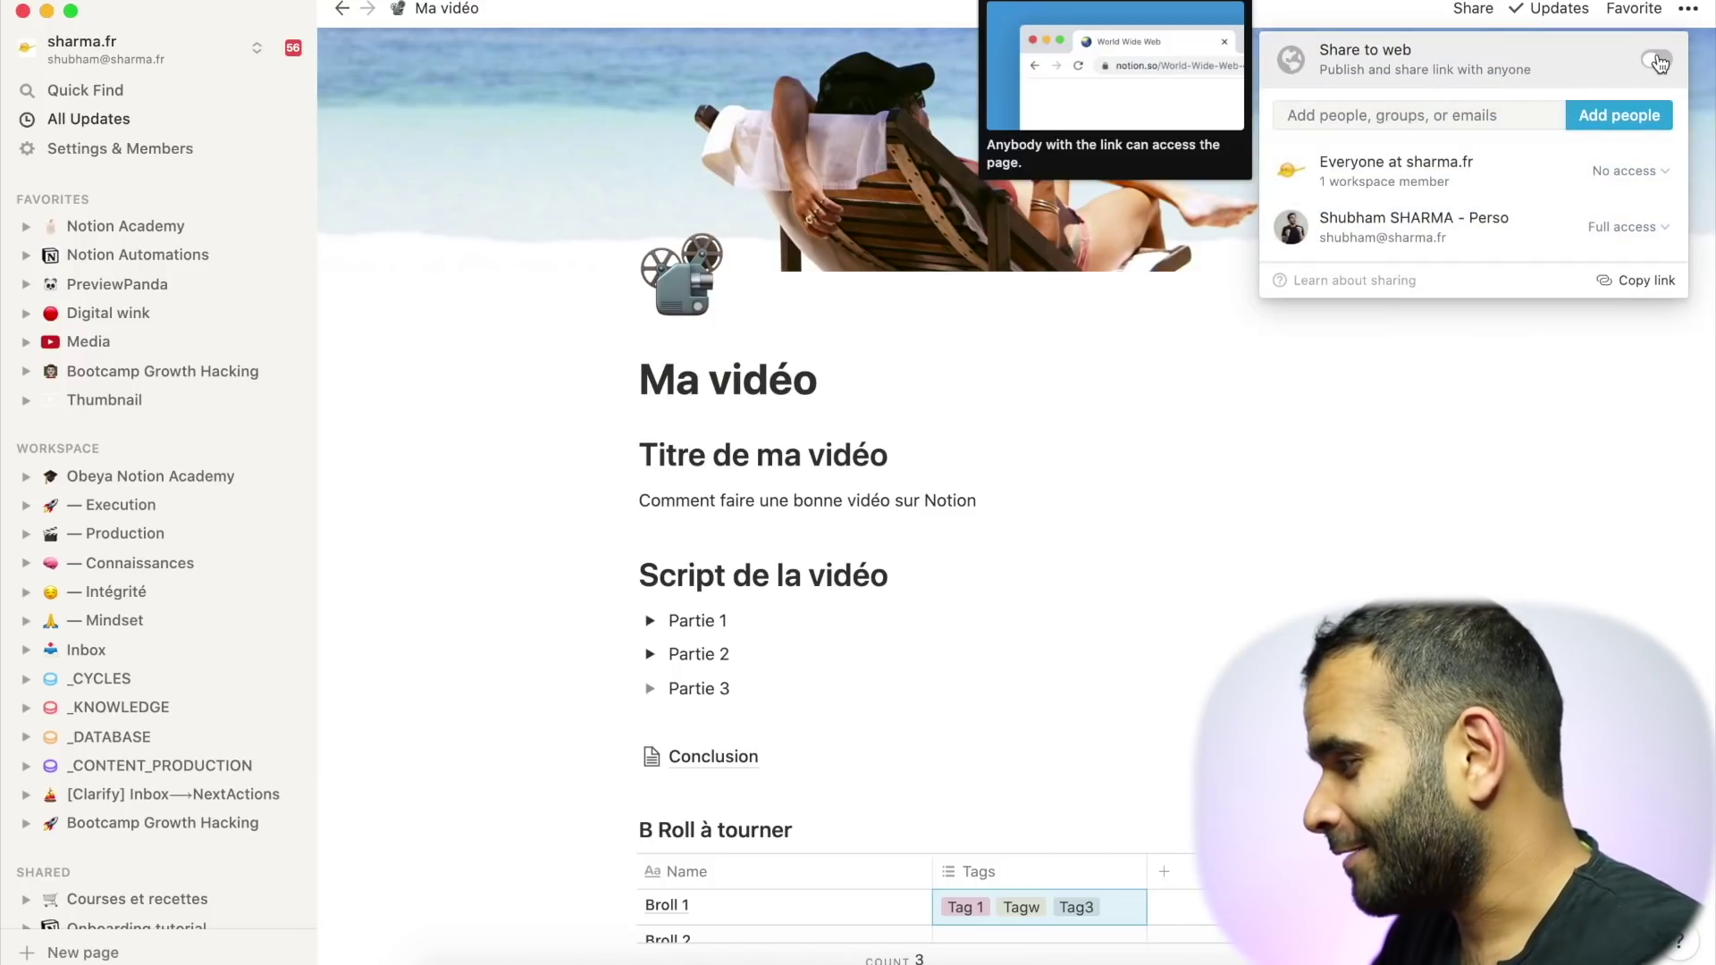
left_click(1659, 63)
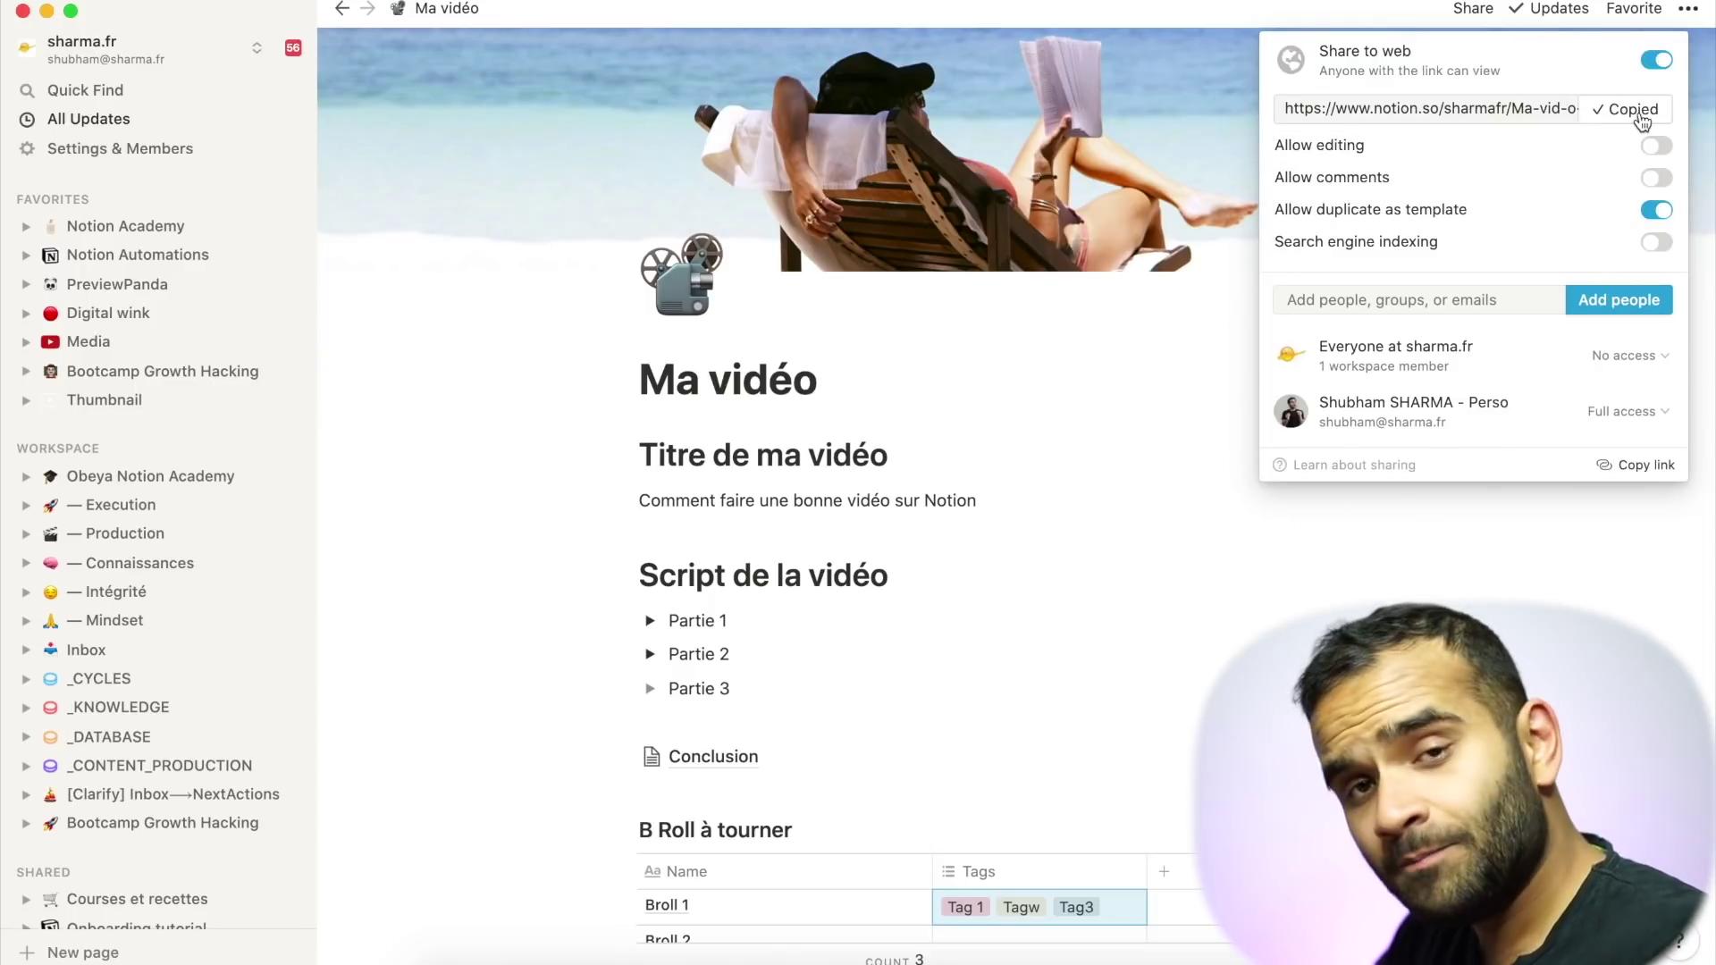
left_click(1643, 121)
left_click(1187, 663)
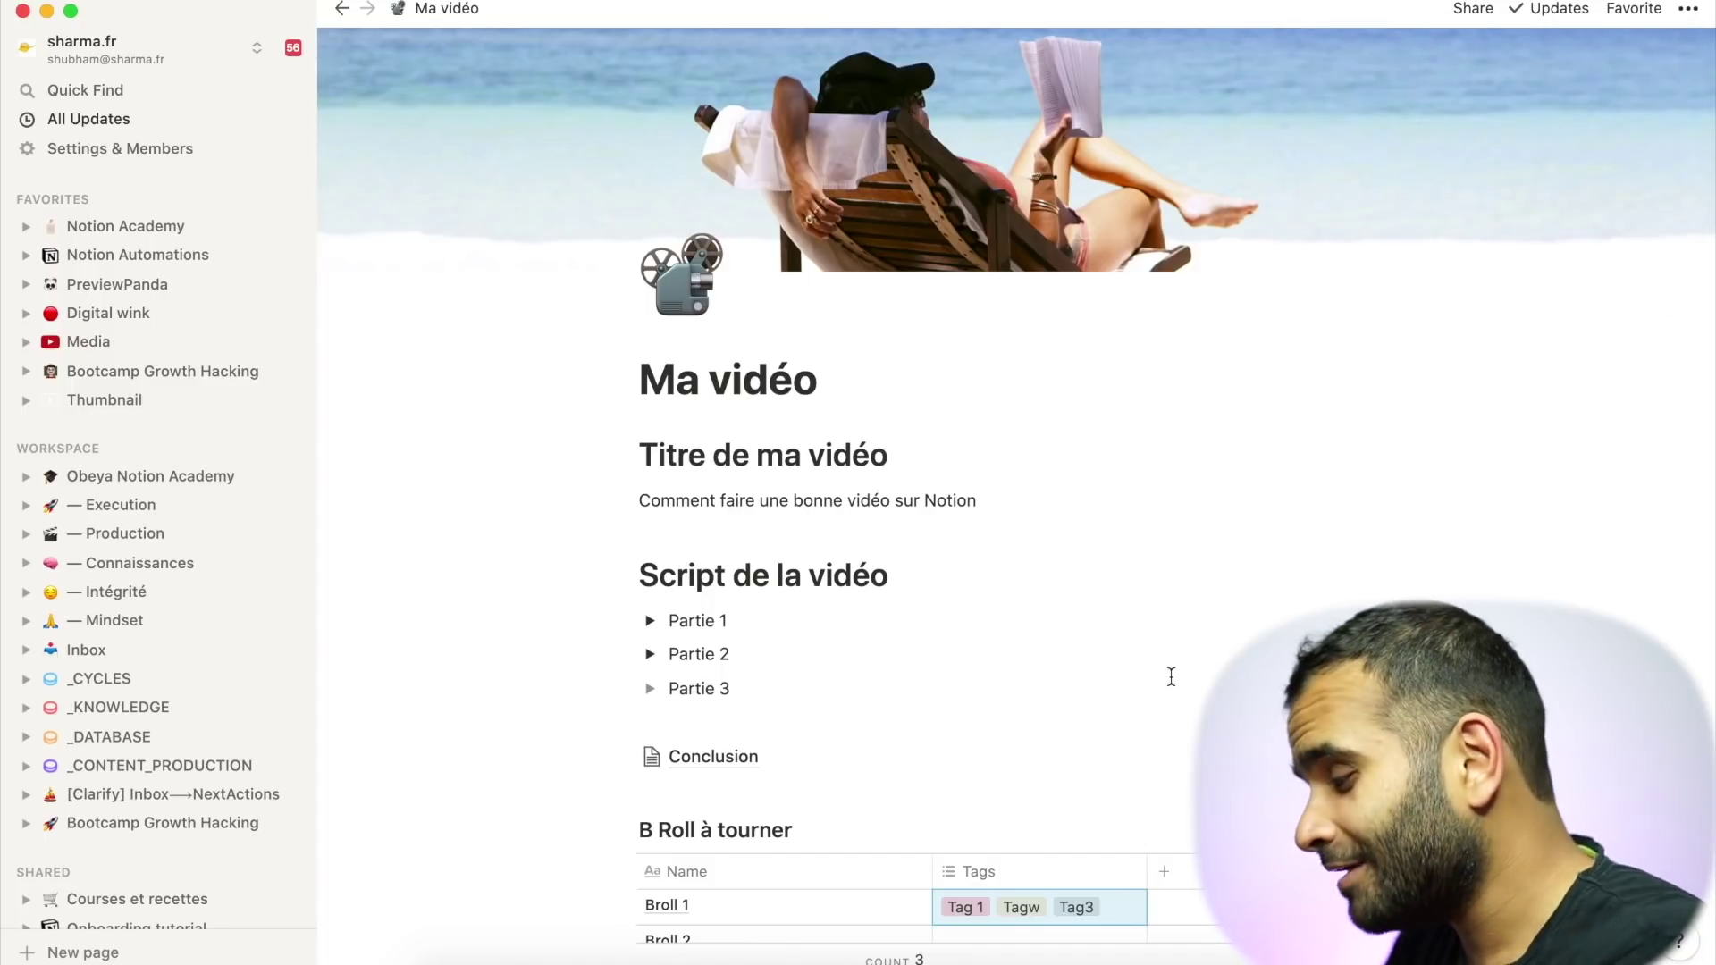
- Switch to Google Chrome and open the copied public link in a new tab
left_click(540, 952)
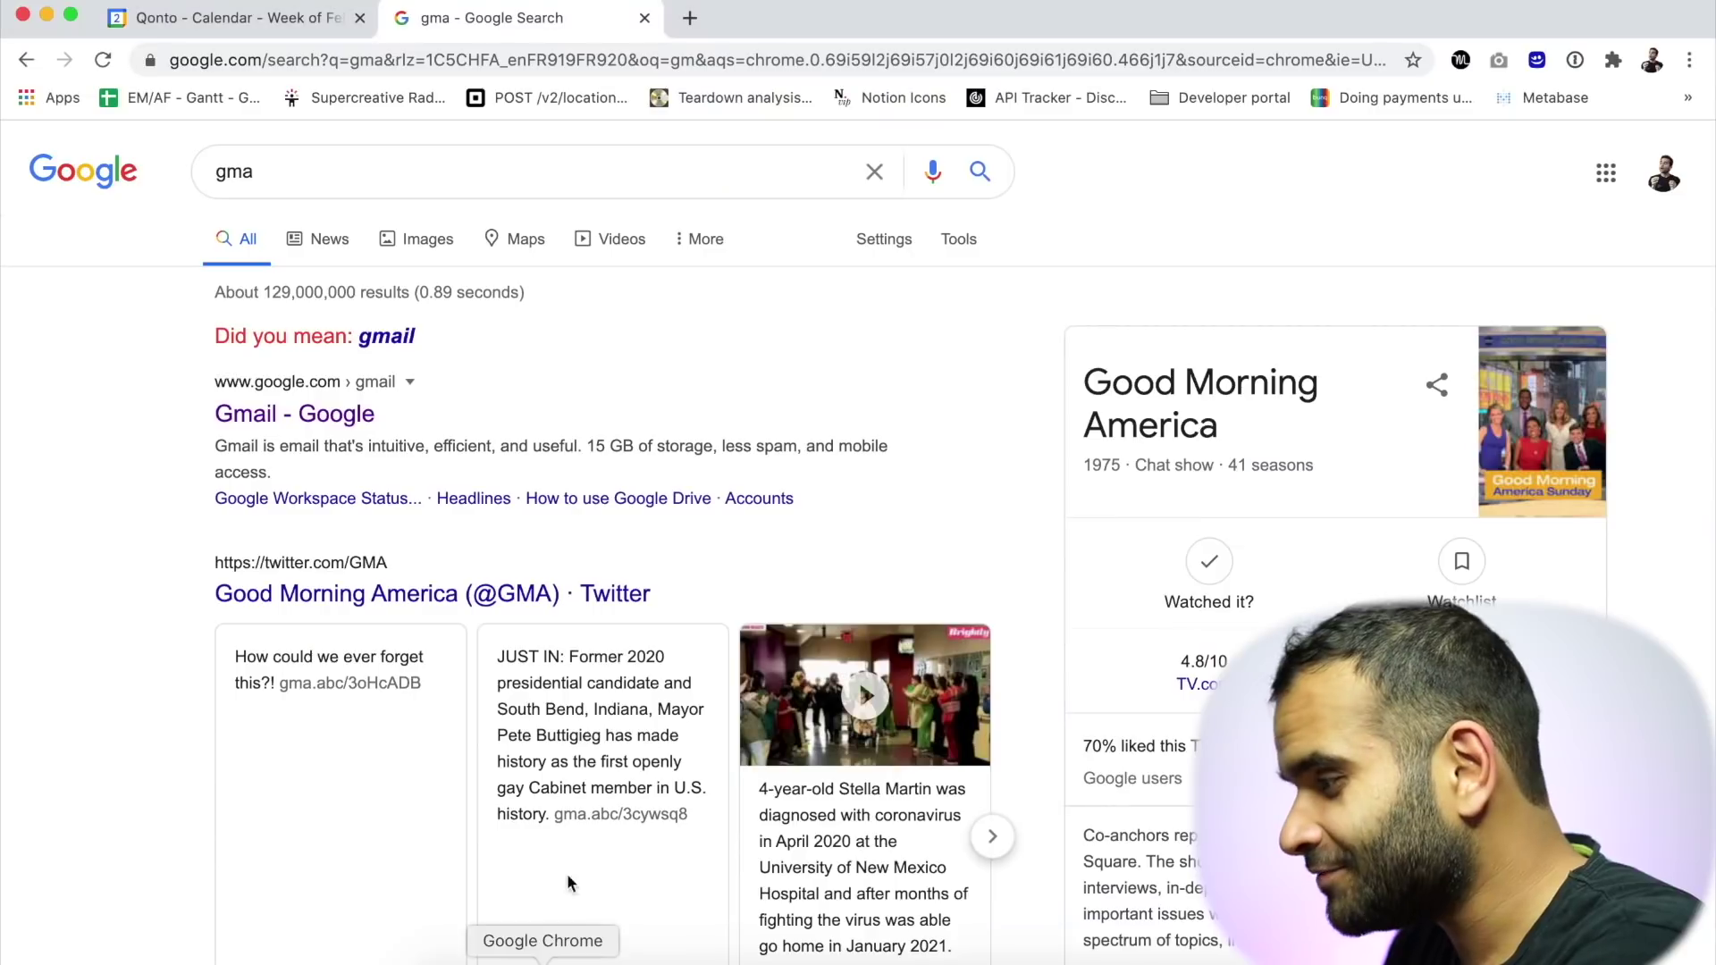
left_click(689, 20)
key("cmd+v")
key("Return")
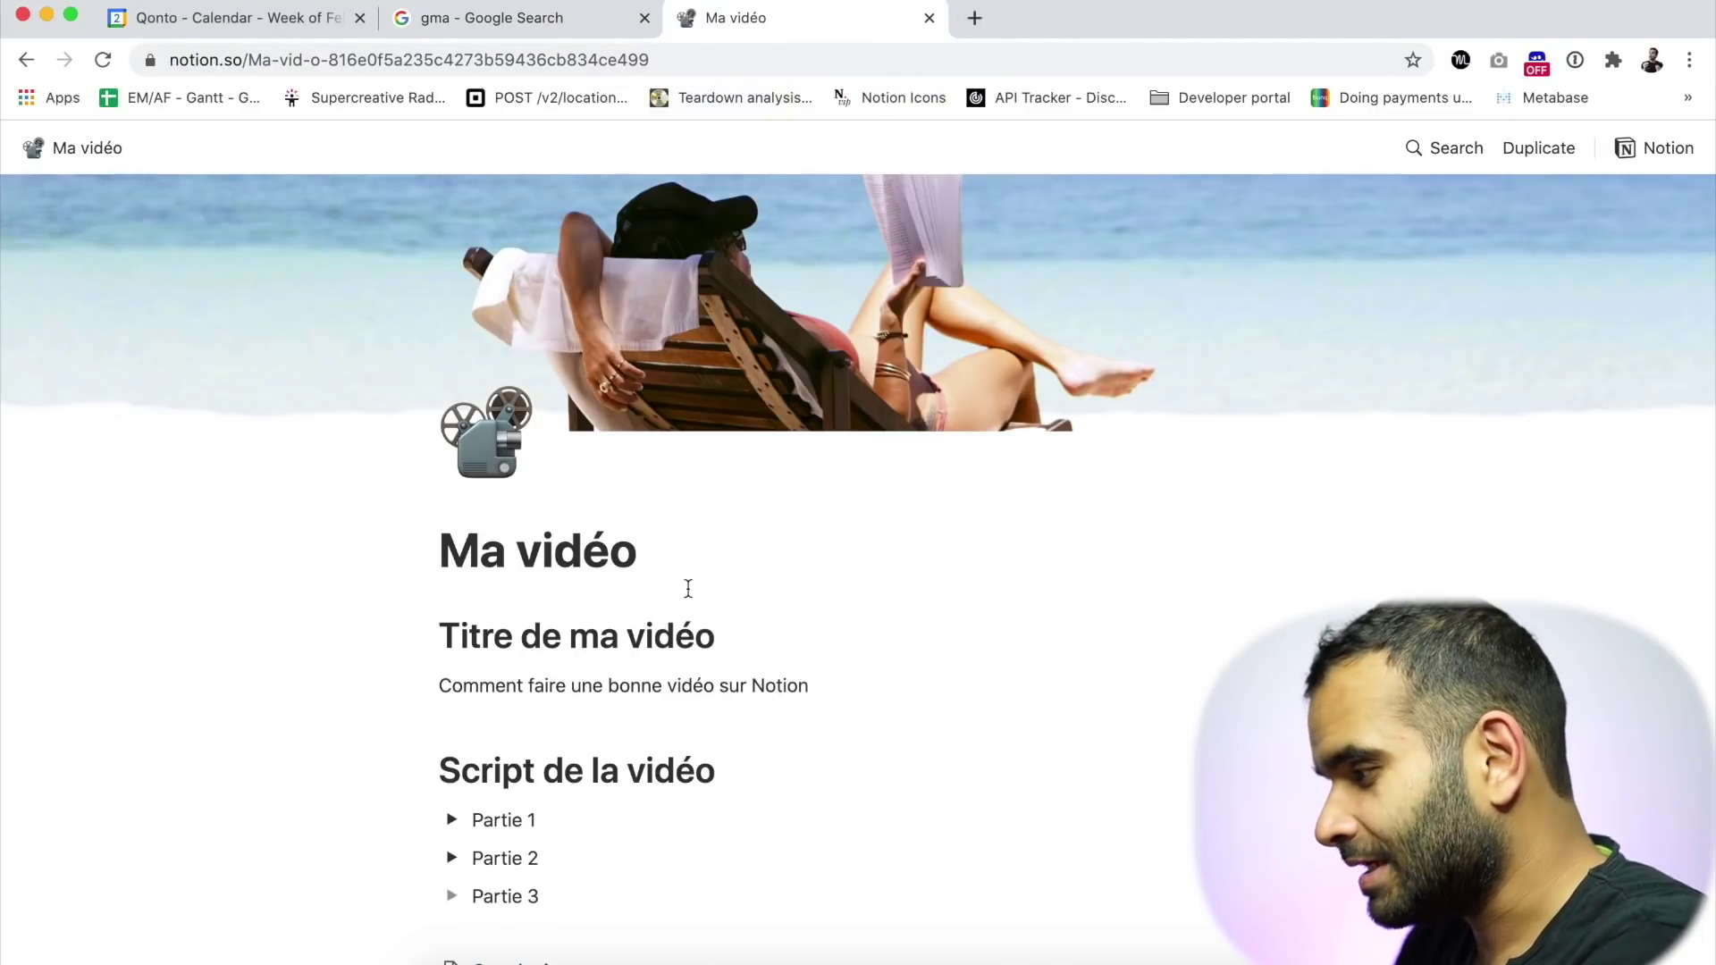
- Review the published page, expanding the Partie 1, Partie 2 and Partie 3 toggles
scroll(534, 608, "down", 6)
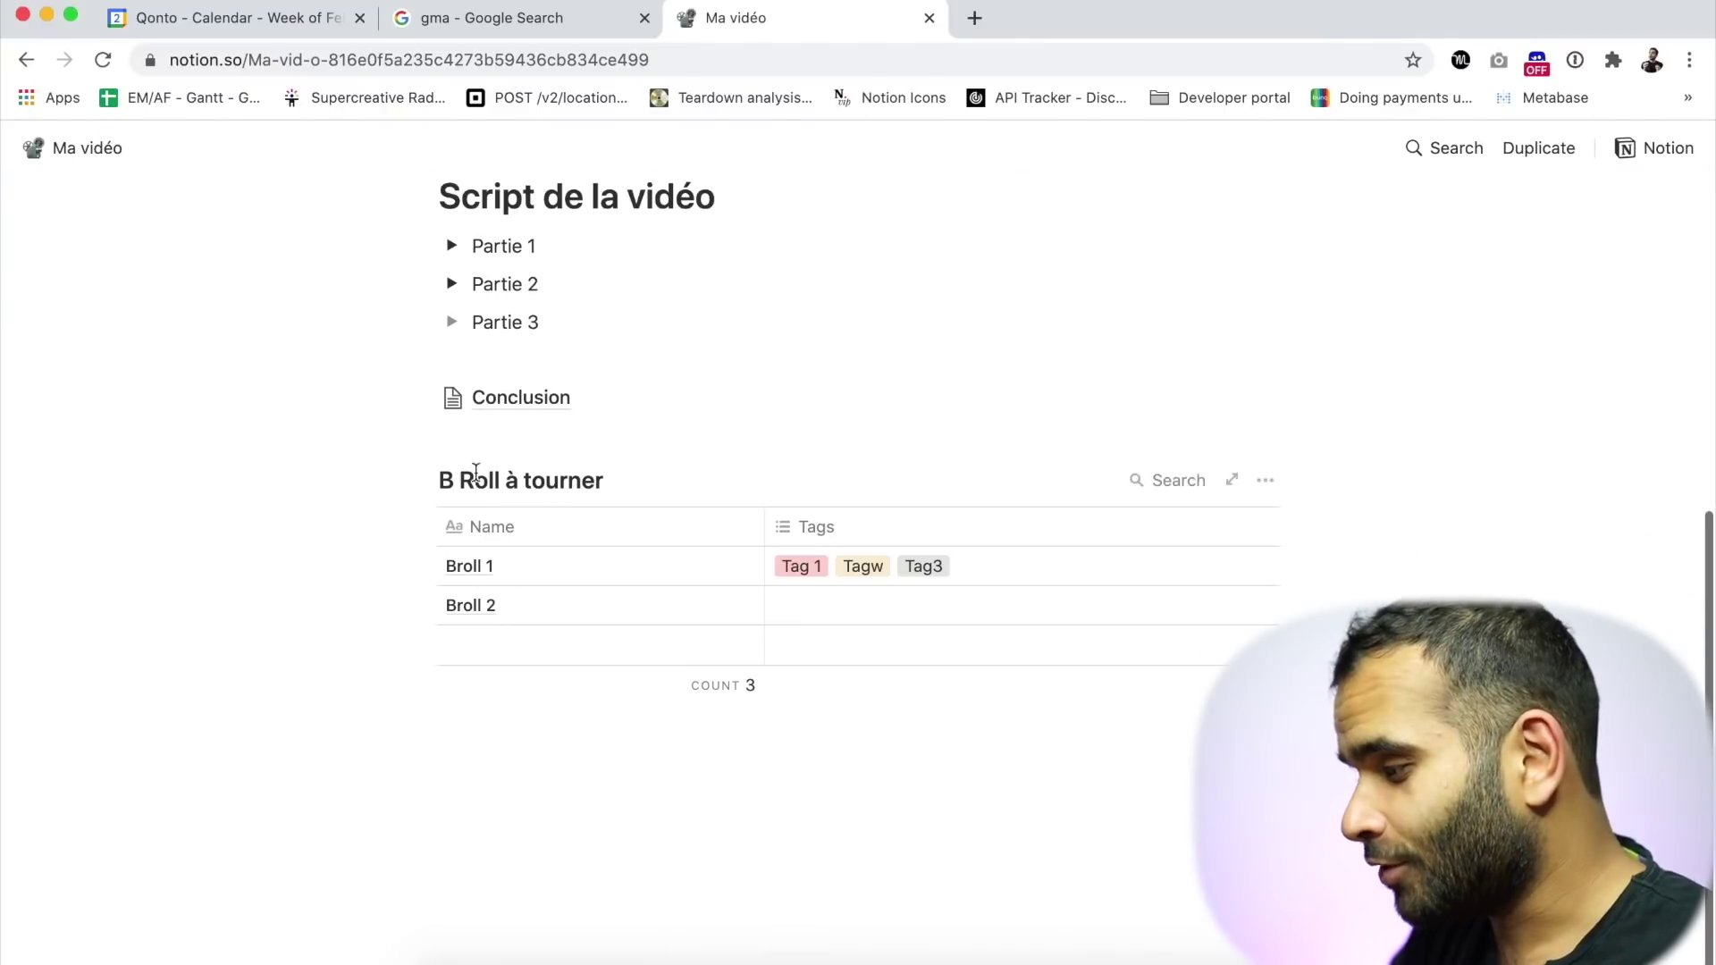
left_click(452, 322)
left_click(452, 284)
left_click(452, 247)
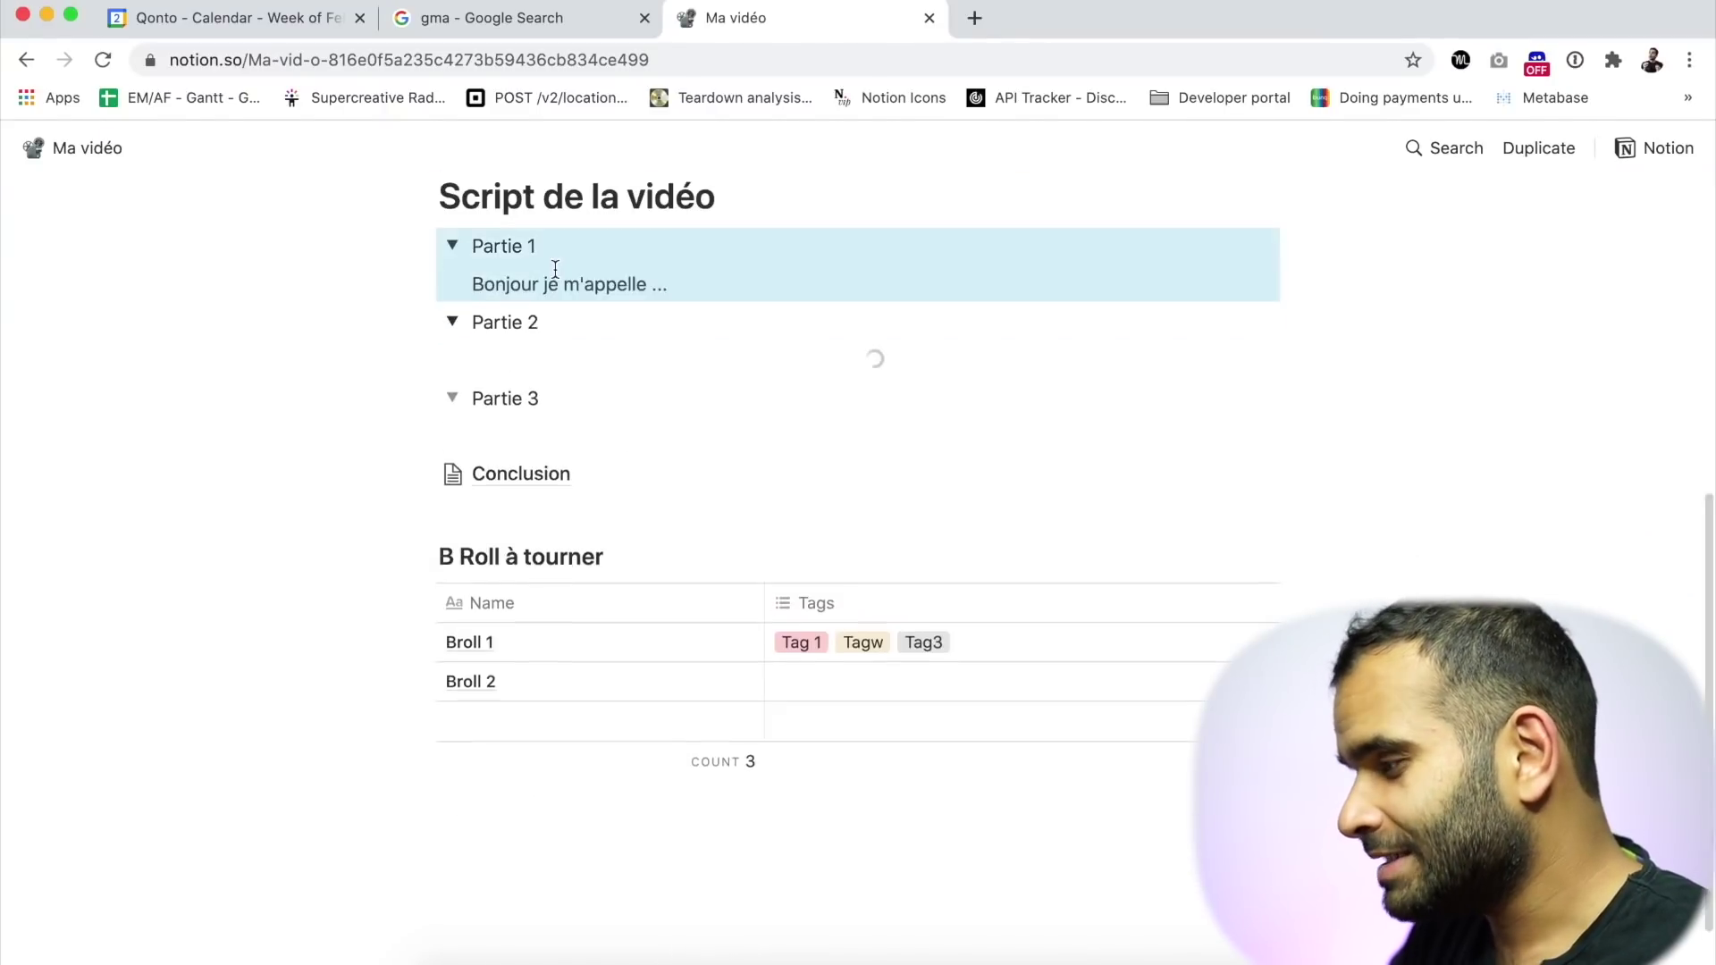
scroll(555, 268, "up", 5)
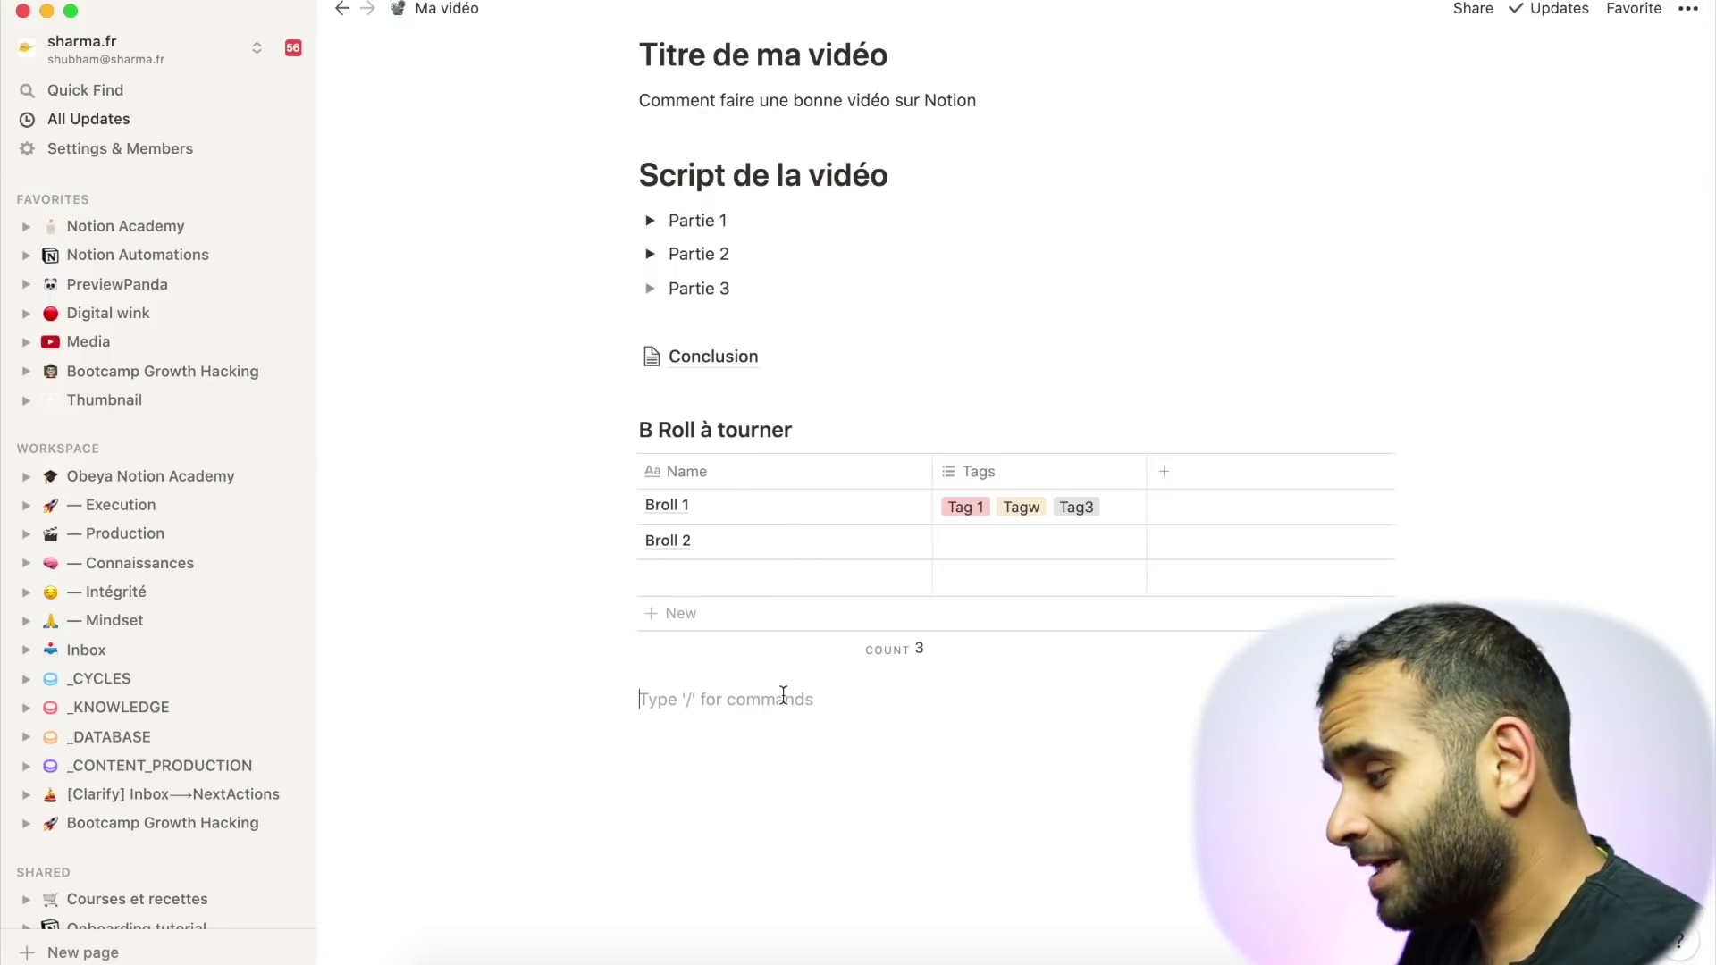
- Switch back to Notion and add a Board view to the "B Roll à tourner" database
mouse_move(860, 435)
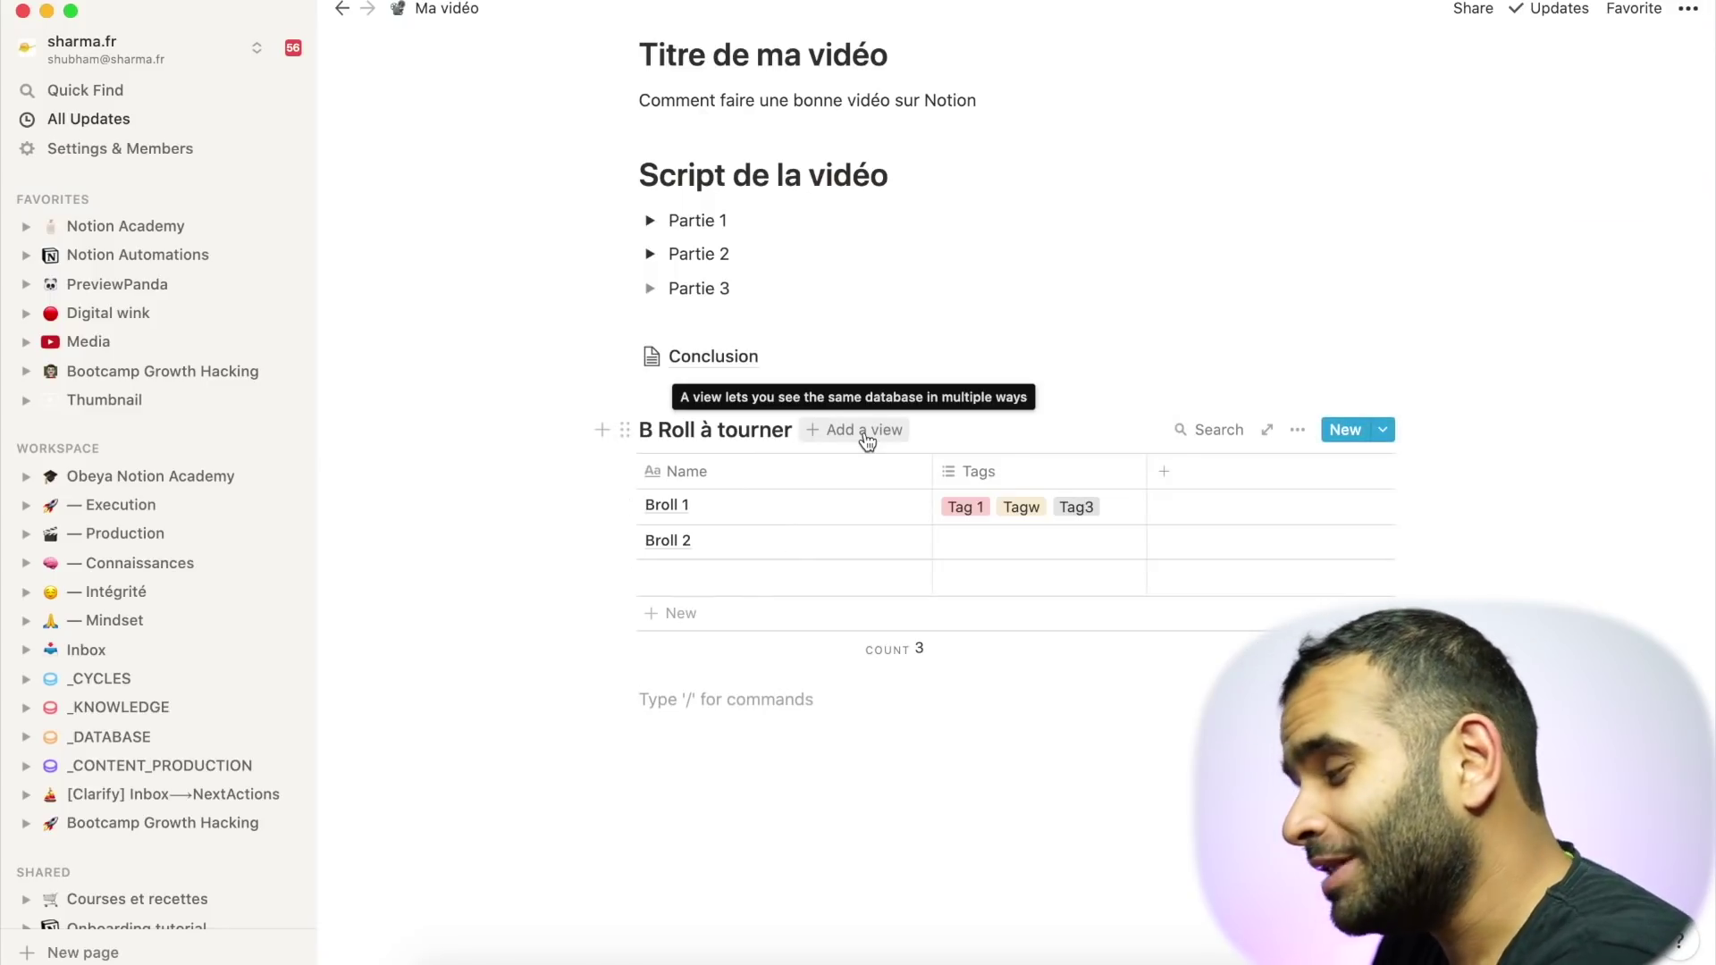
left_click(866, 440)
left_click(828, 579)
left_click(856, 901)
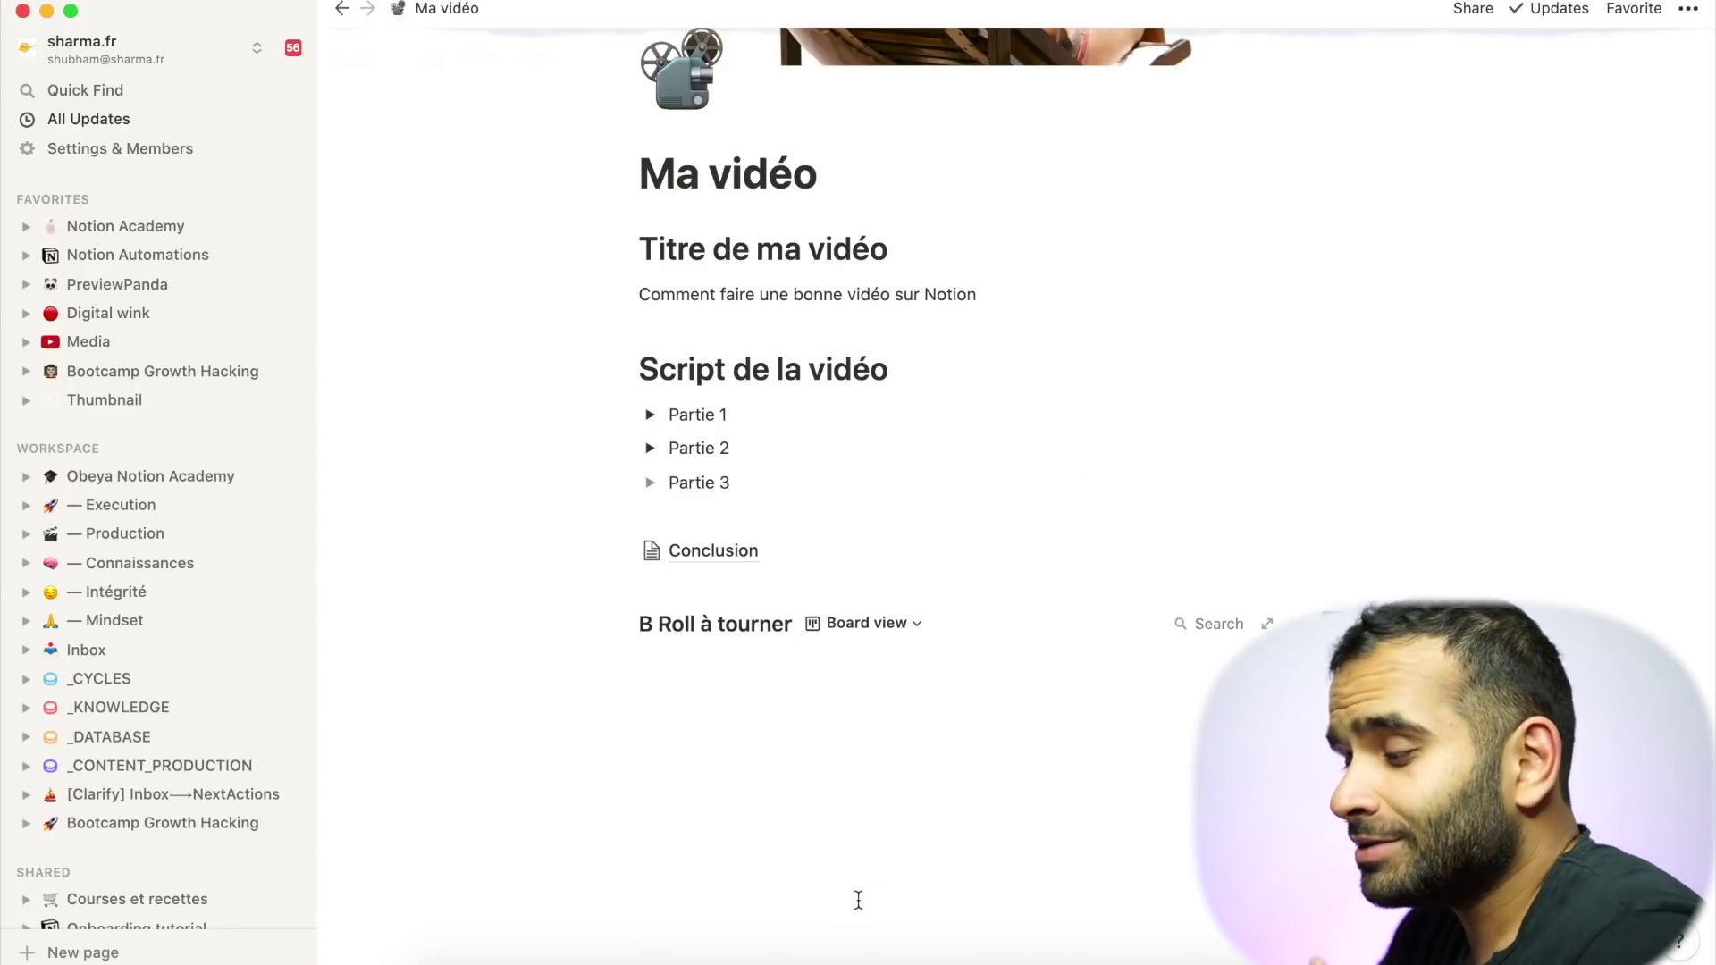
scroll(858, 900, "down", 2)
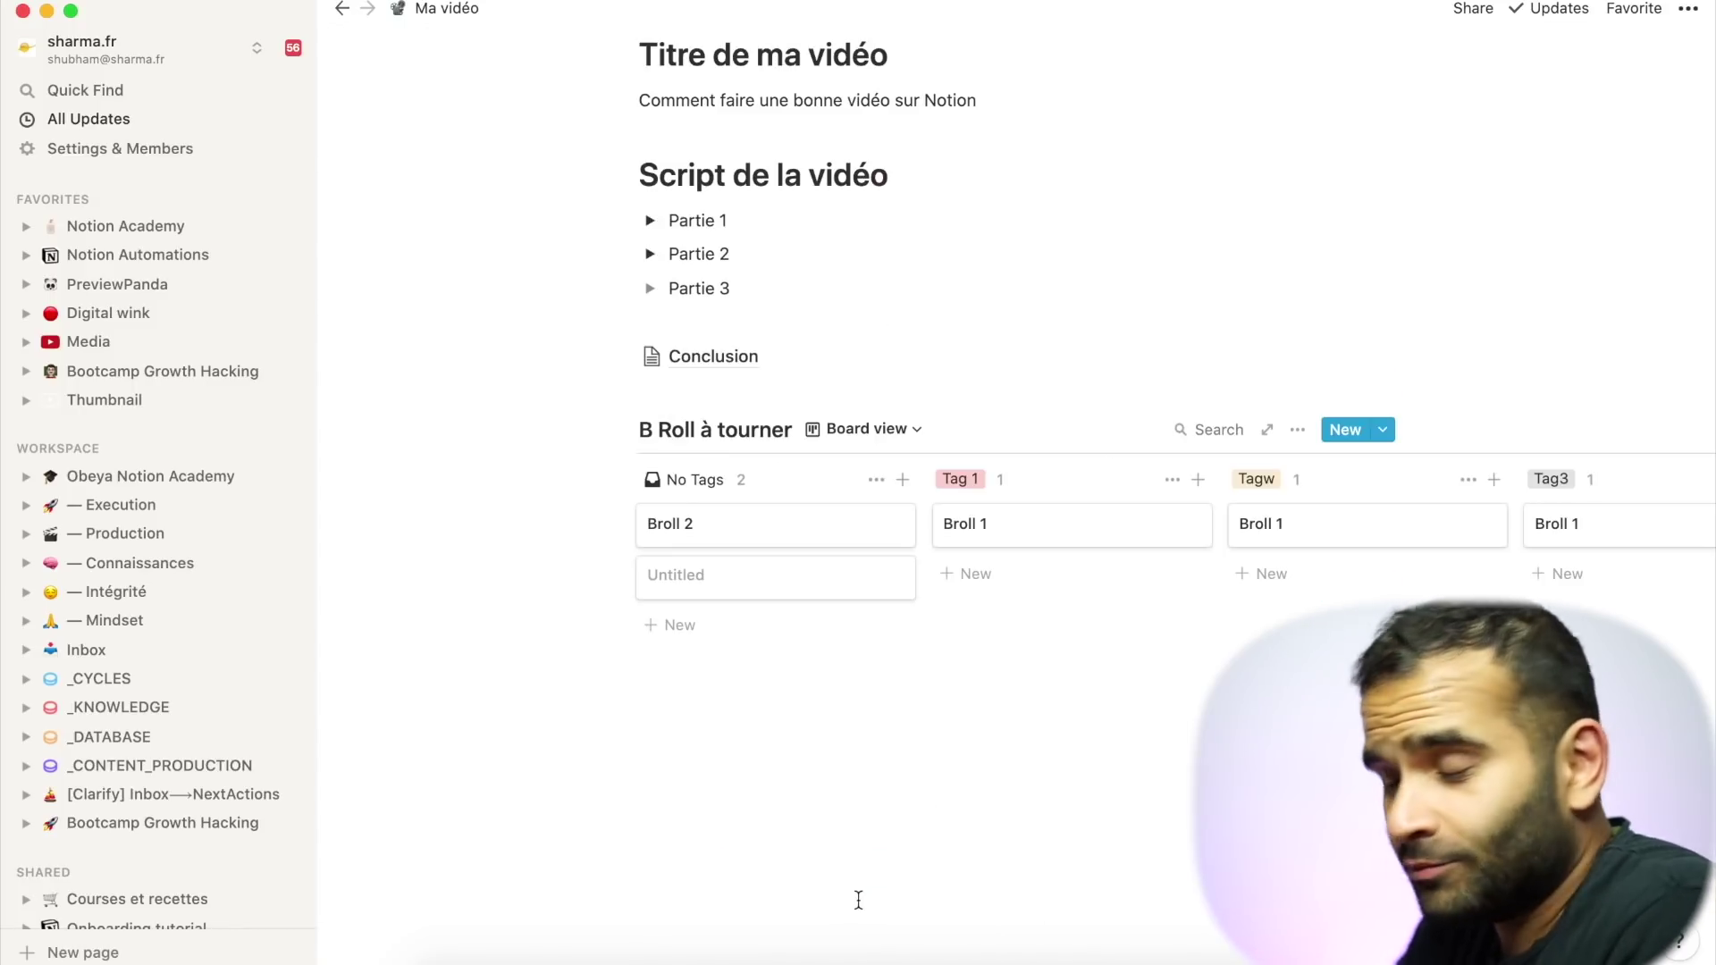
- Move the Broll 2 card from No Tags and the Broll 1 card from Tagw into the Tag 1 column
left_click_drag(998, 573, 1001, 577)
left_click_drag(1360, 536, 1107, 674)
key("super+z")
left_click_drag(1272, 528, 1099, 605)
scroll(1099, 606, "right", 5)
scroll(1099, 606, "left", 4)
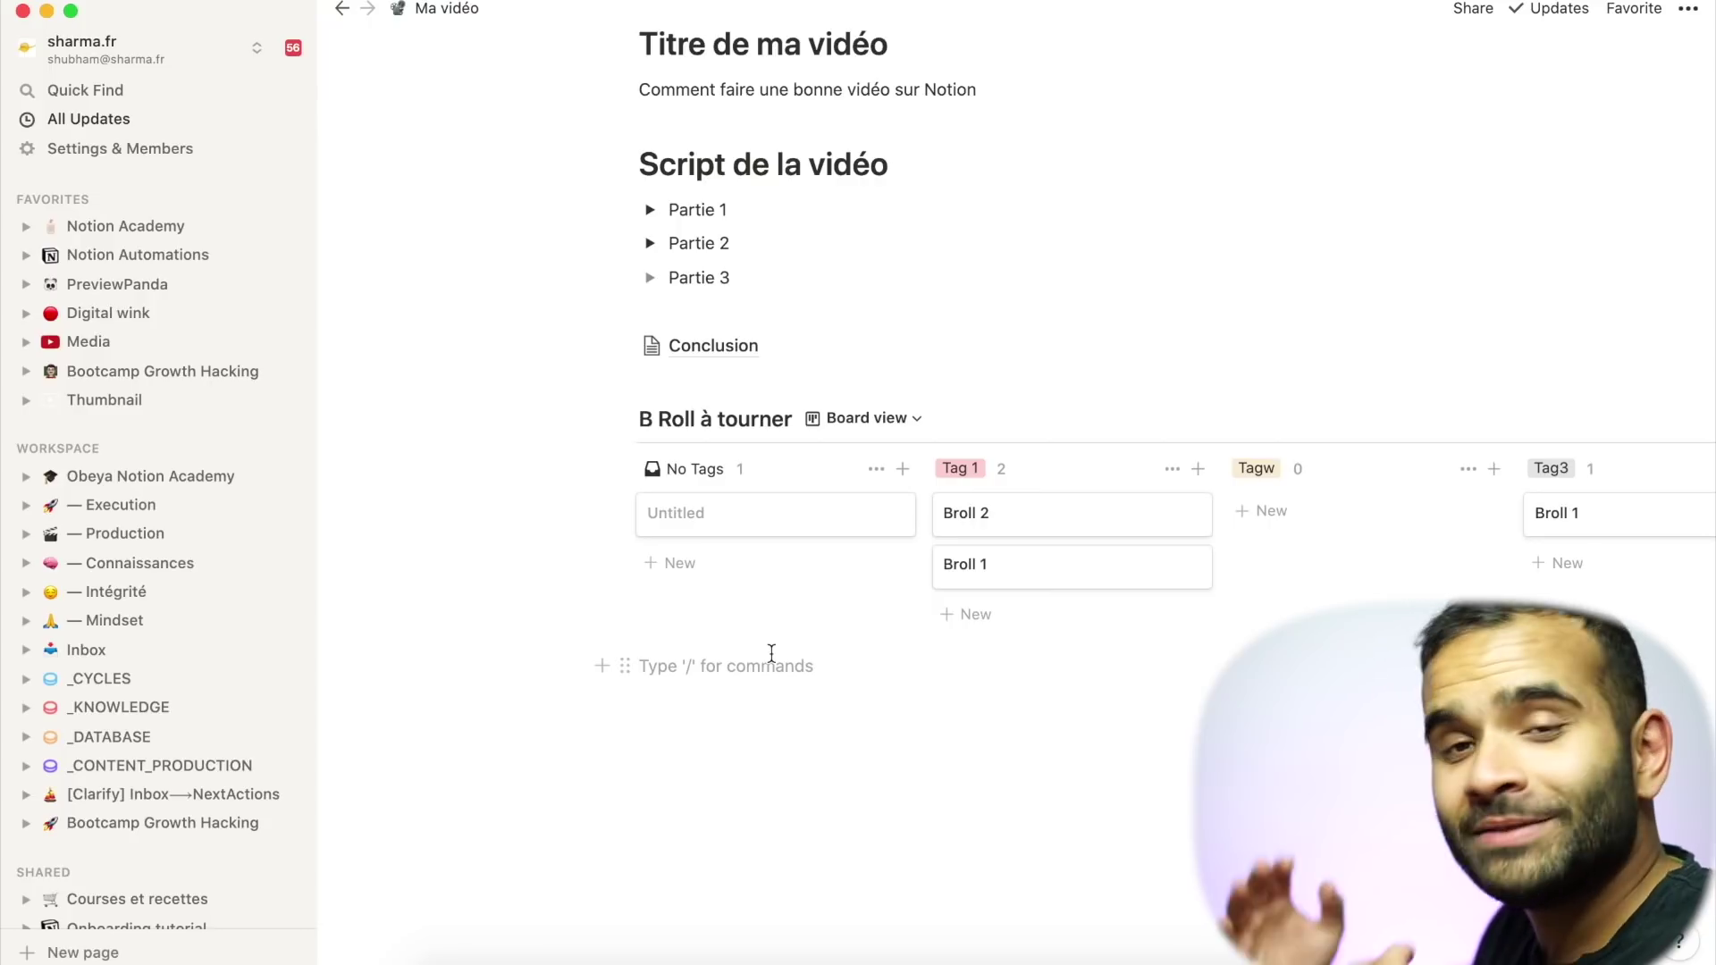
- Insert a new sub-page below the "B Roll à tourner" board
scroll(772, 654, "up", 5)
scroll(770, 652, "down", 5)
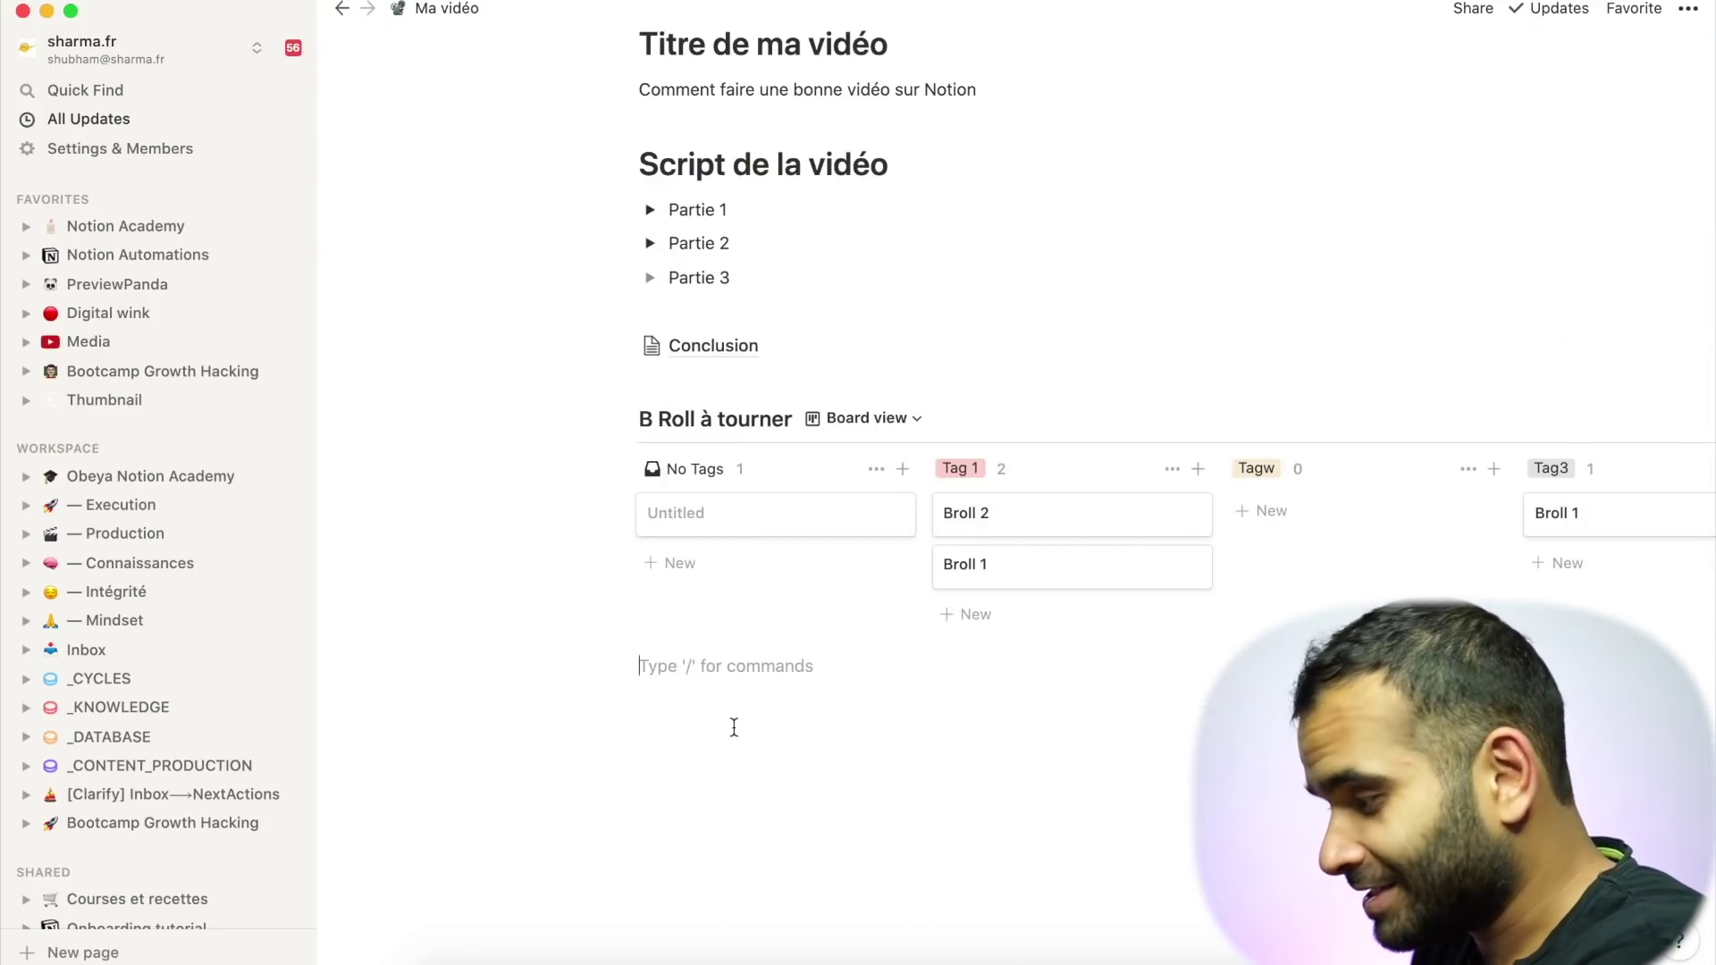
type("/pag")
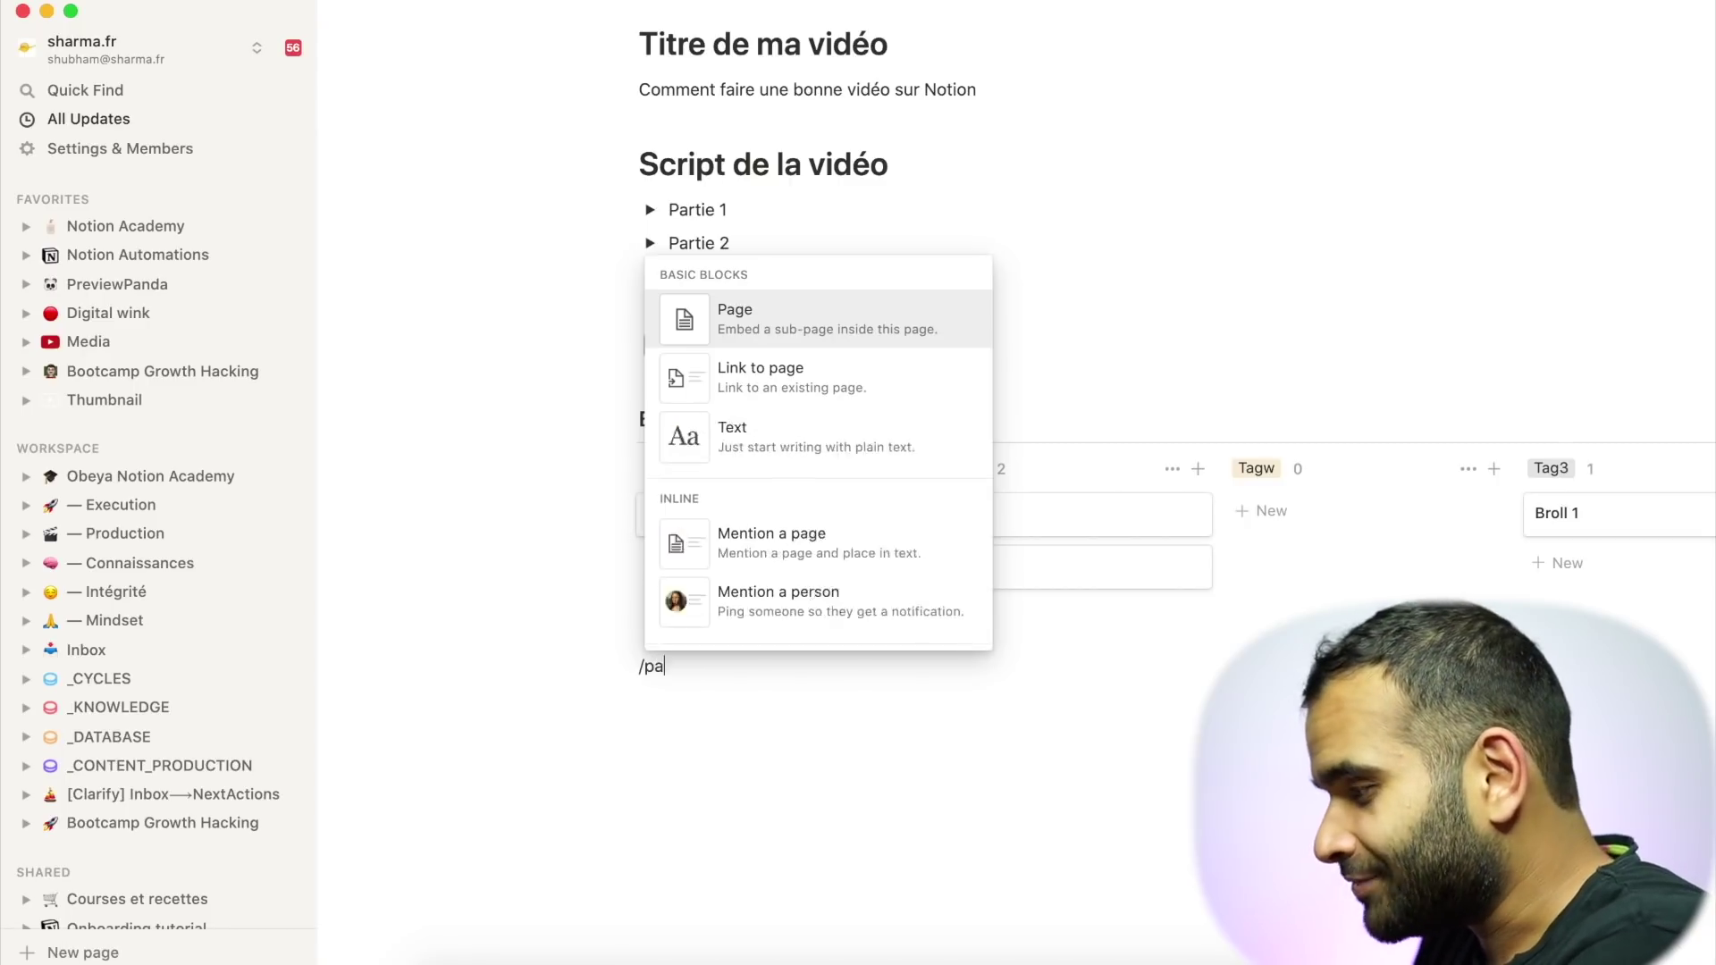
key("Return")
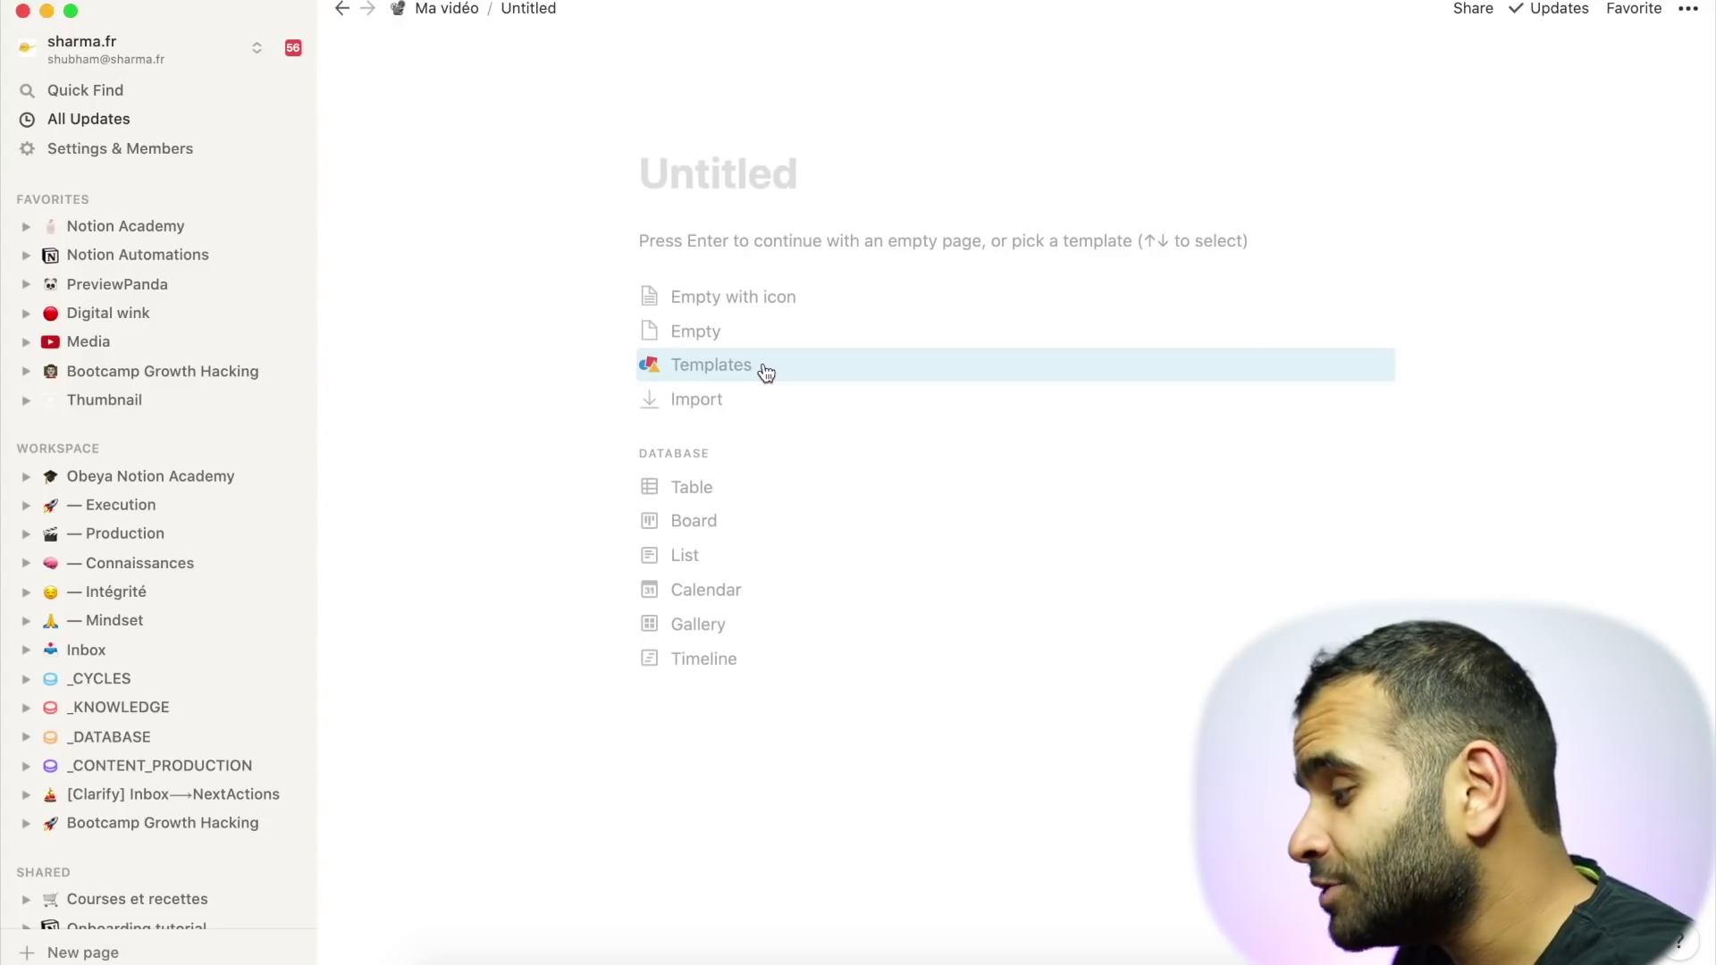
- Browse the template gallery, expanding its categories and previewing the Personal Home and Task List templates
left_click(766, 368)
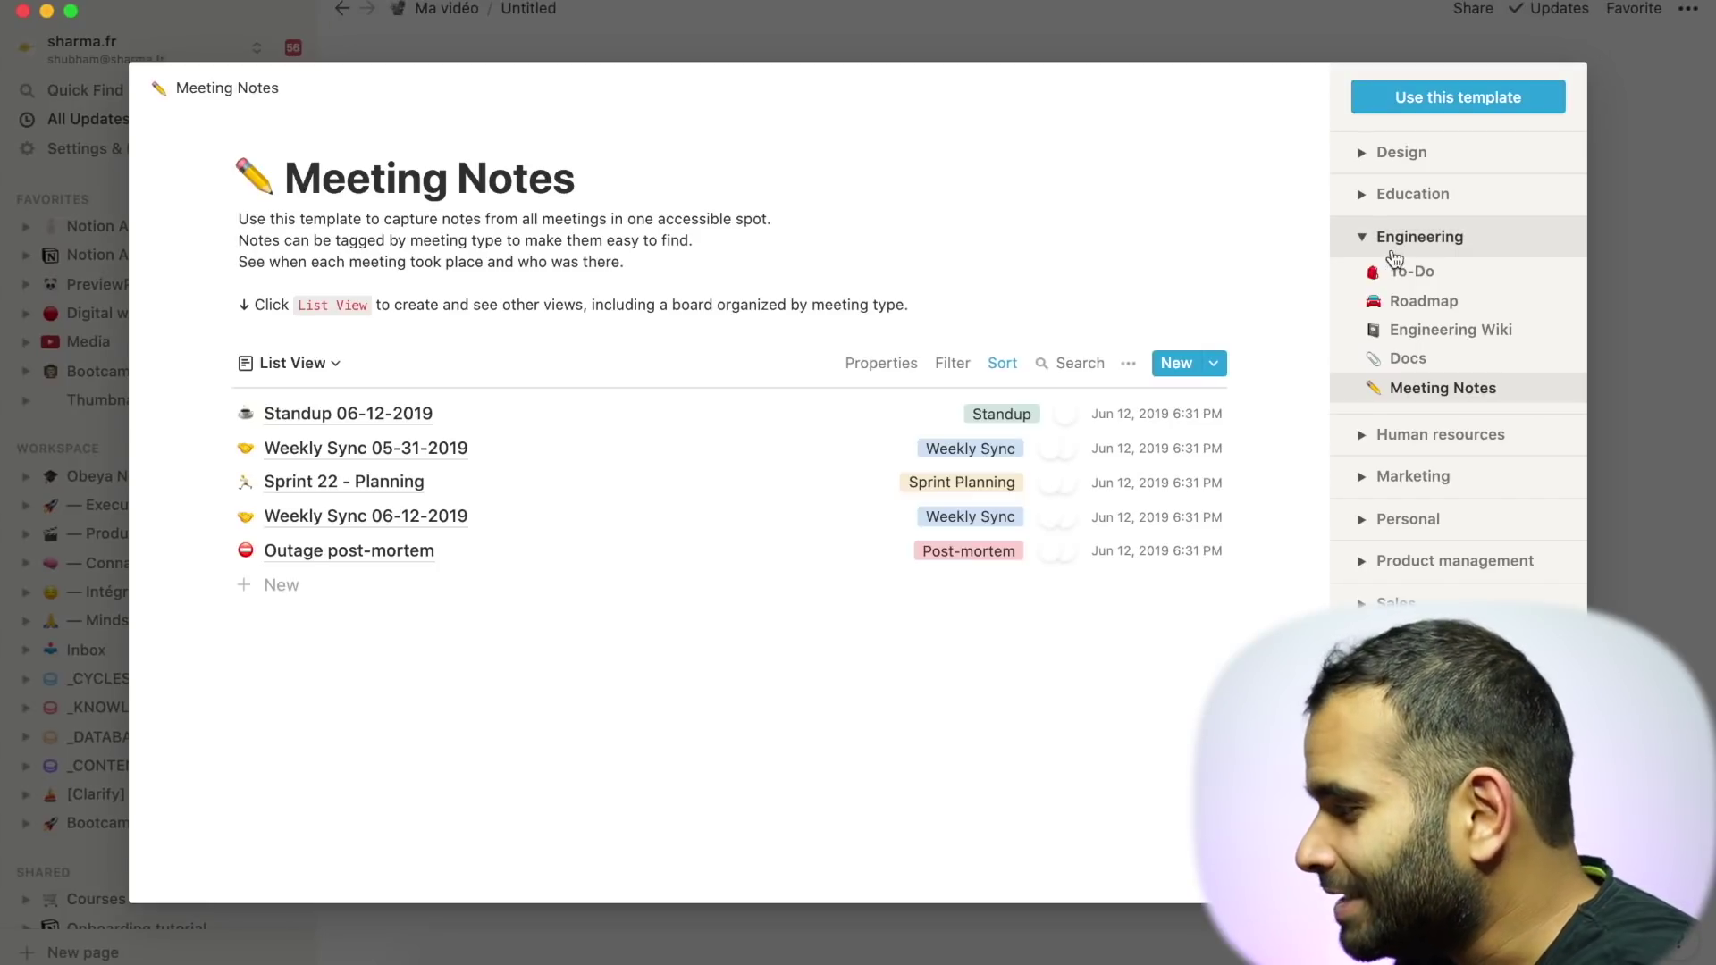
left_click(1363, 153)
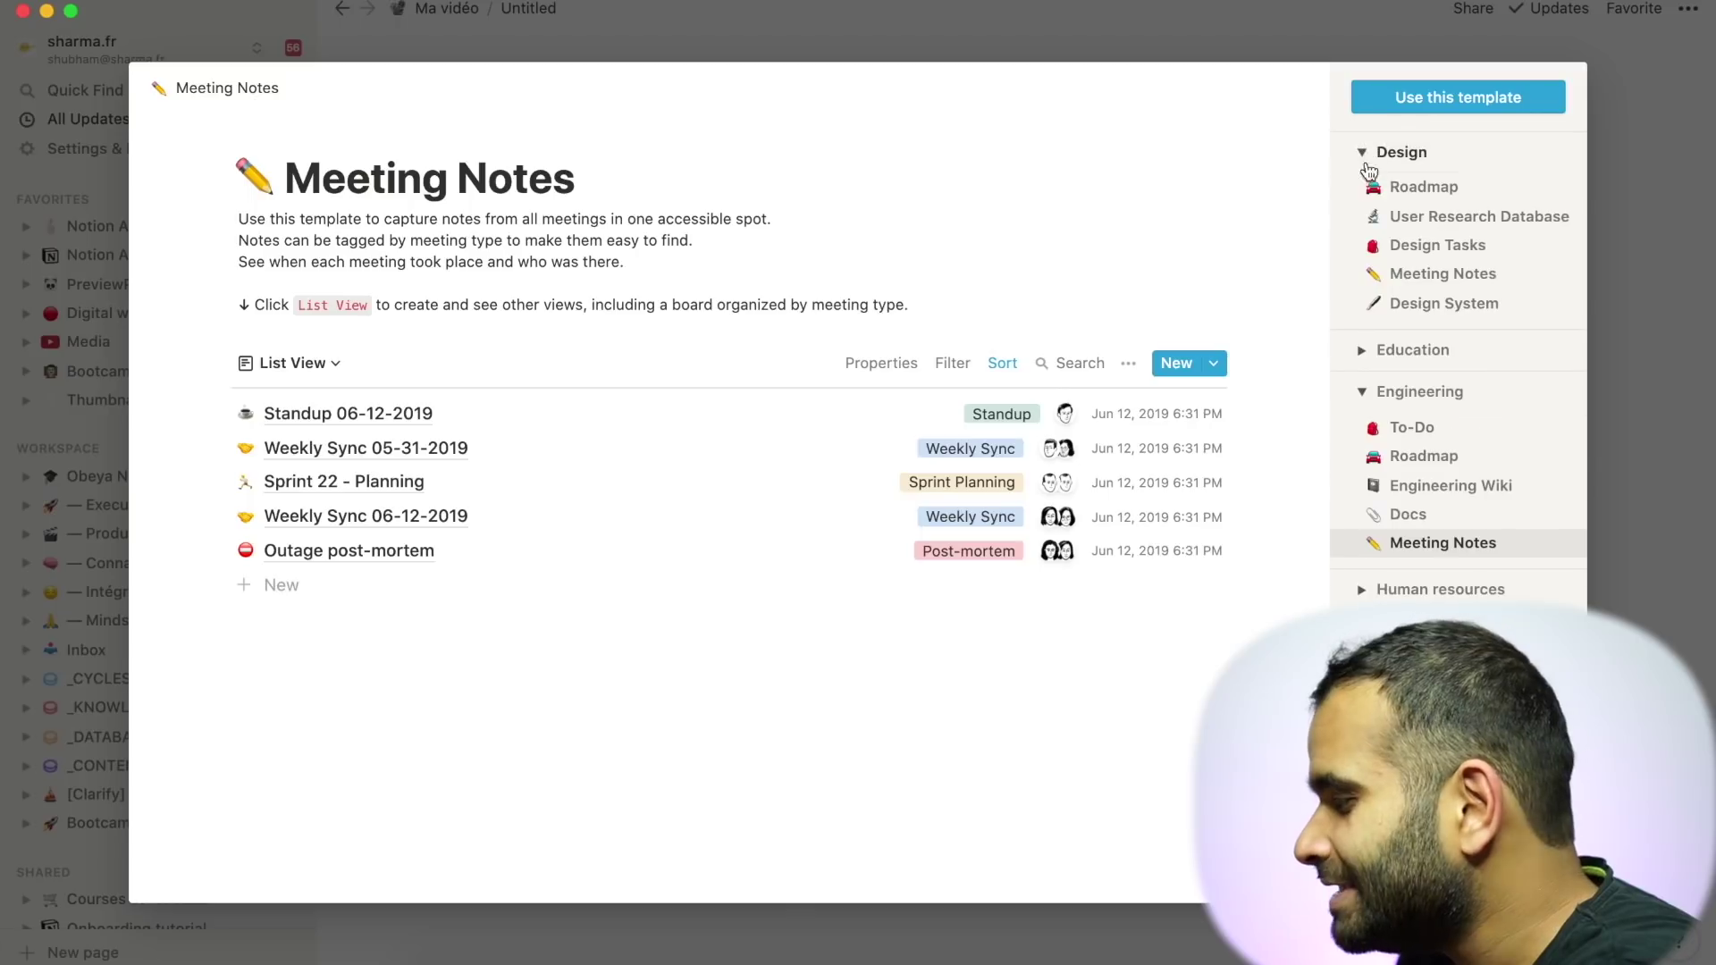
left_click(1368, 354)
scroll(1394, 438, "down", 5)
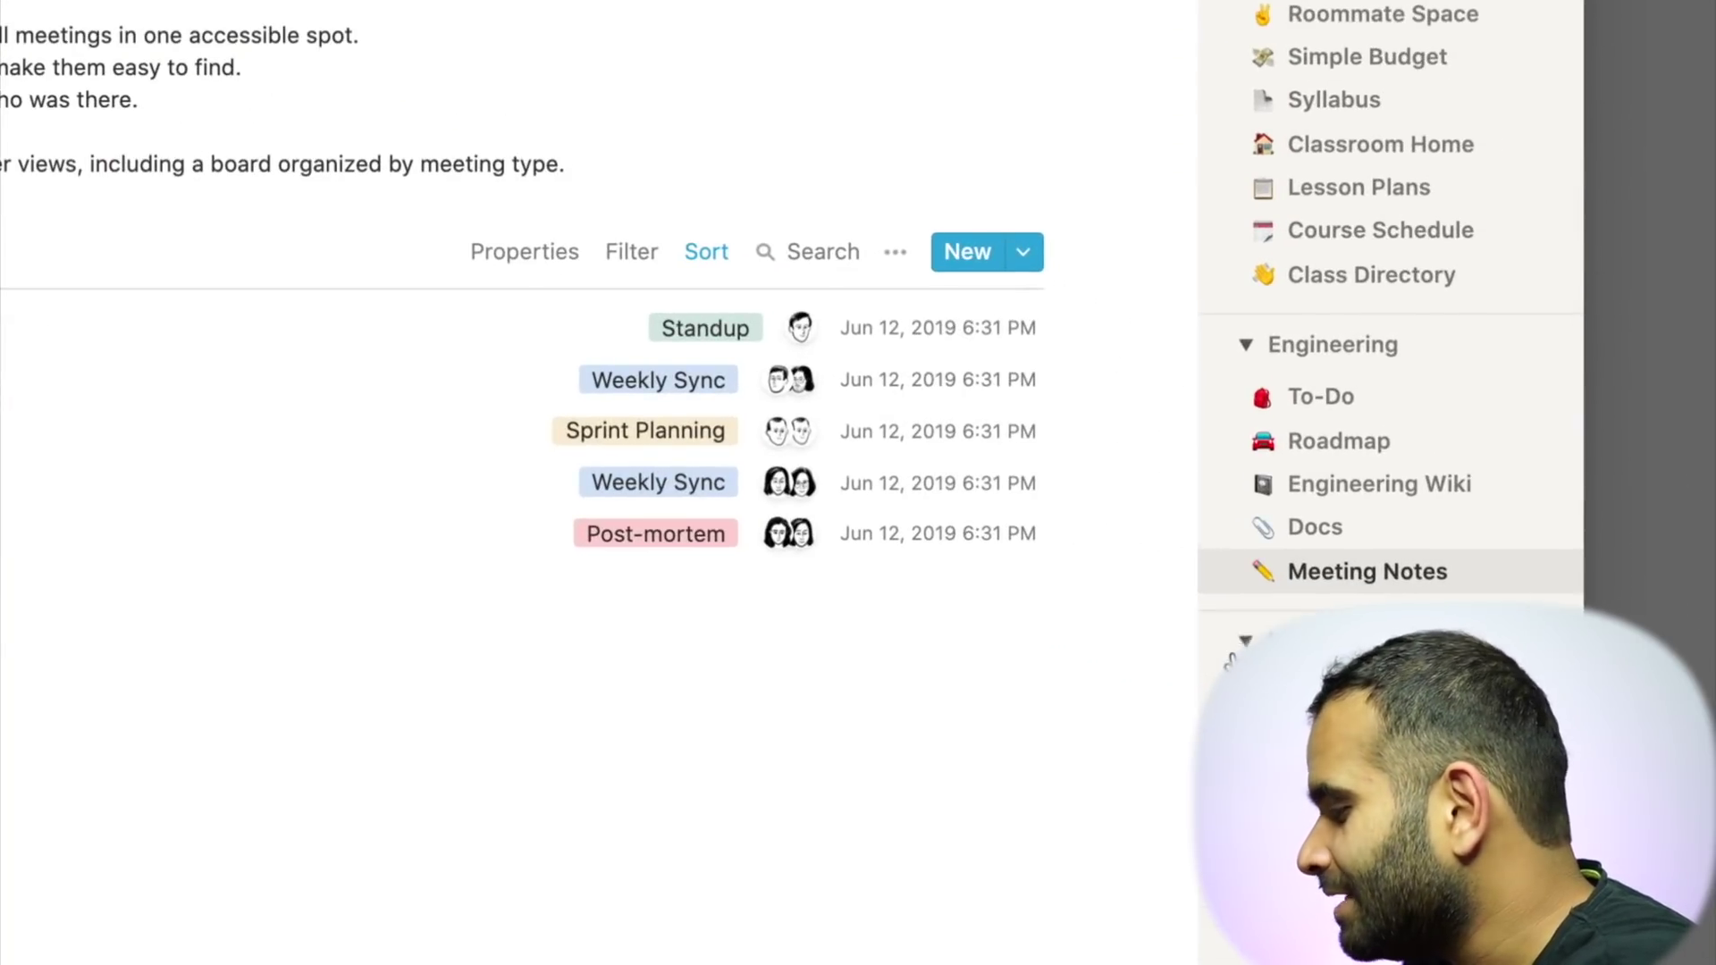
scroll(1391, 358, "down", 5)
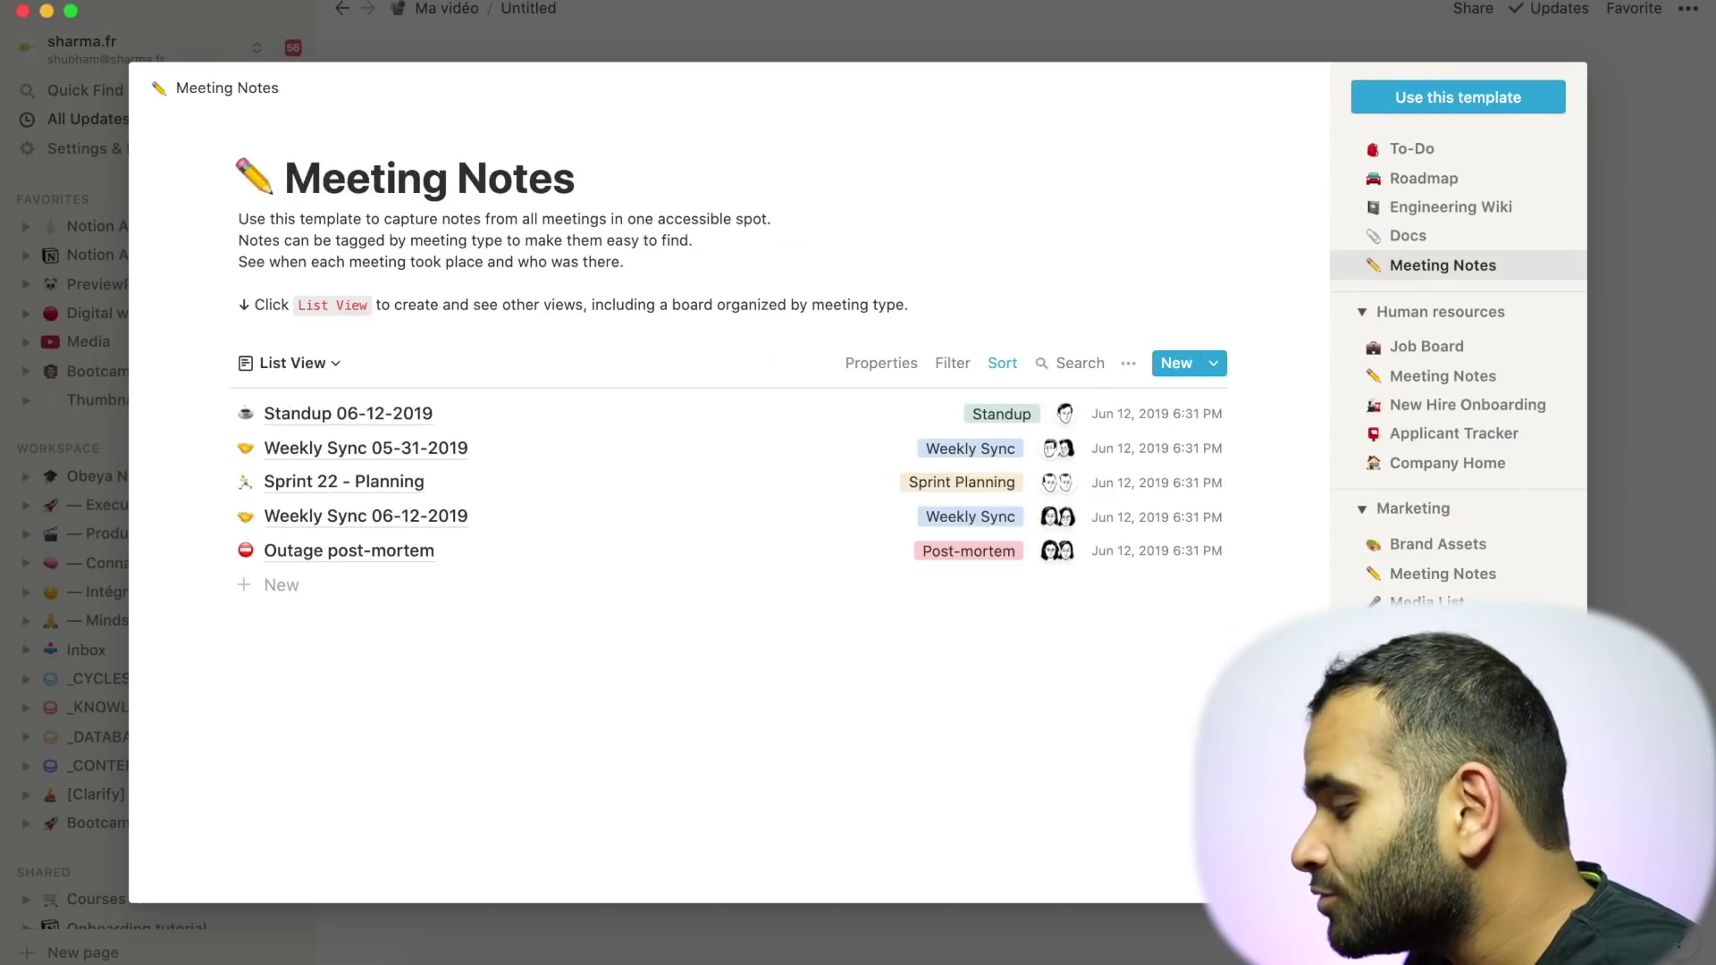
scroll(1466, 402, "down", 5)
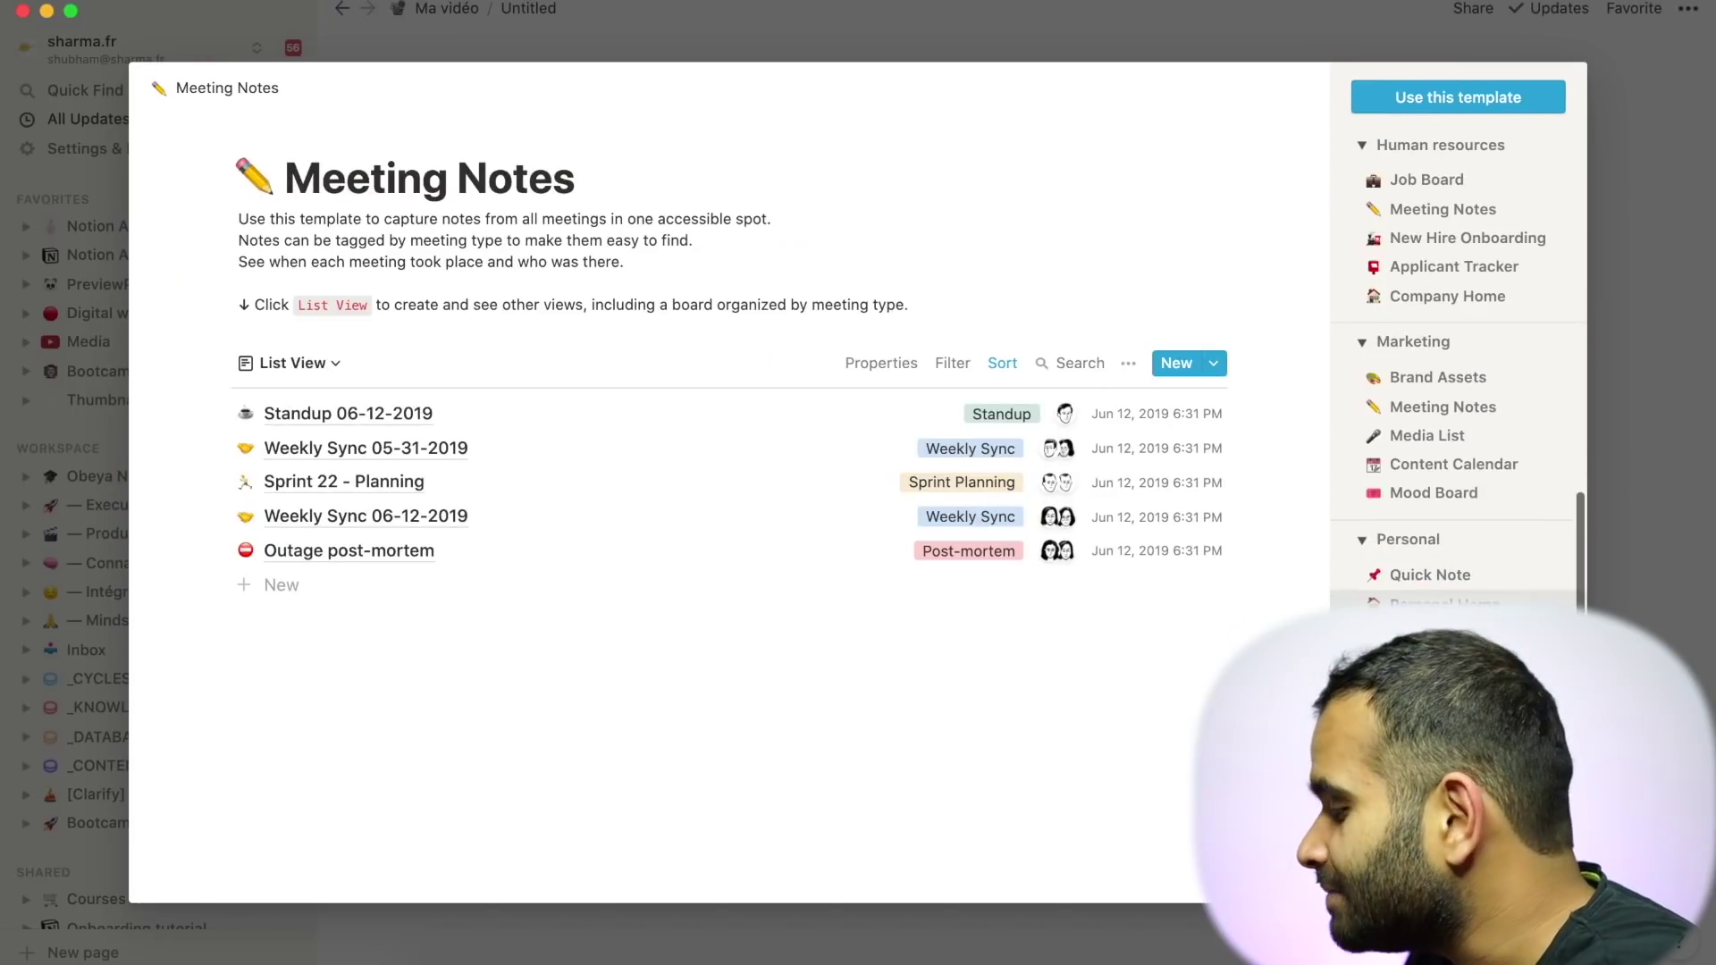
left_click(1473, 508)
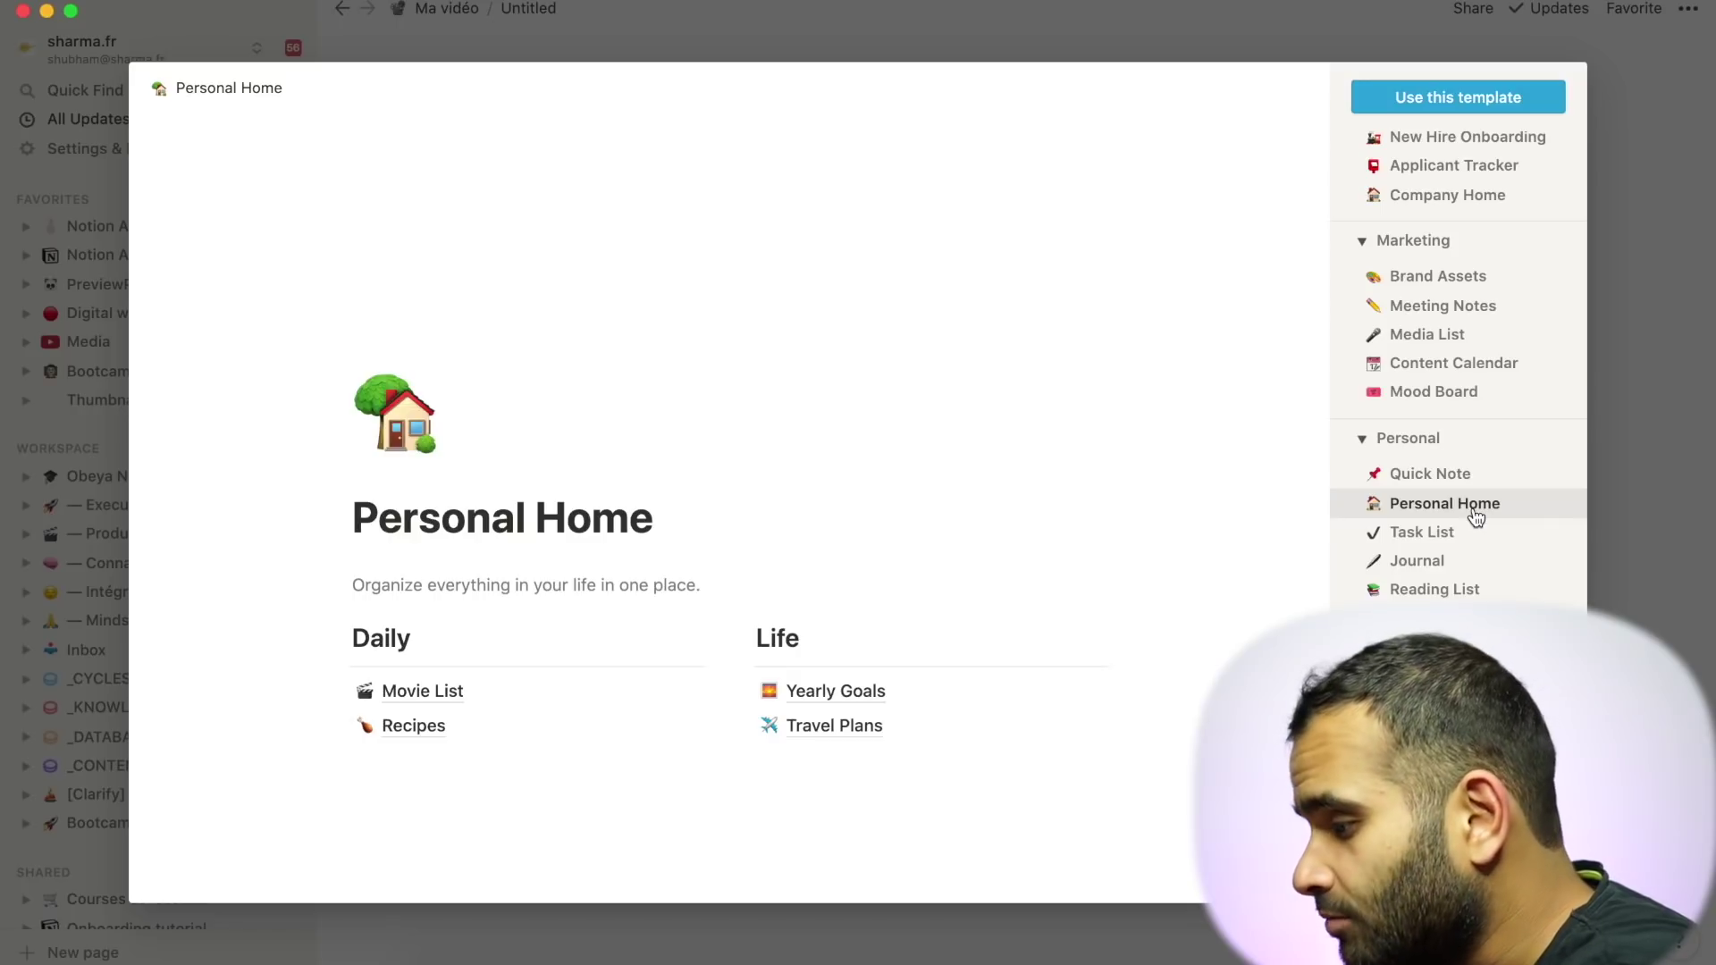
left_click(1480, 532)
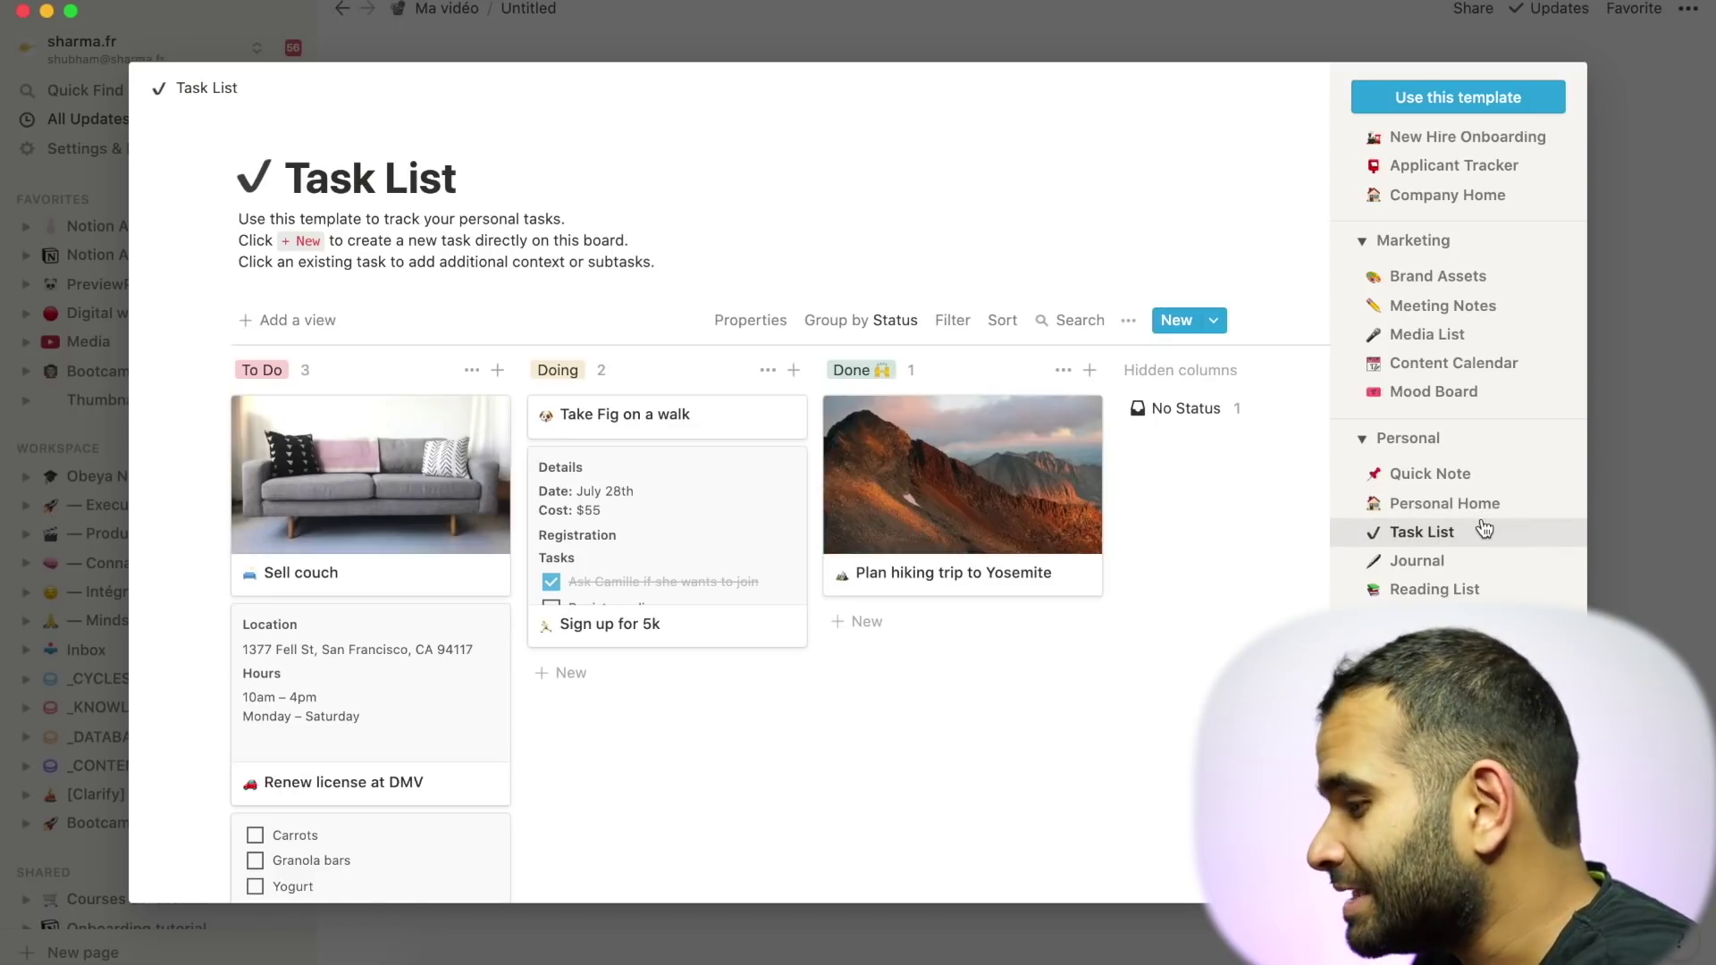
- Apply the Life Wiki template from the Personal category to the new sub-page
scroll(1465, 536, "down", 2)
left_click(1425, 521)
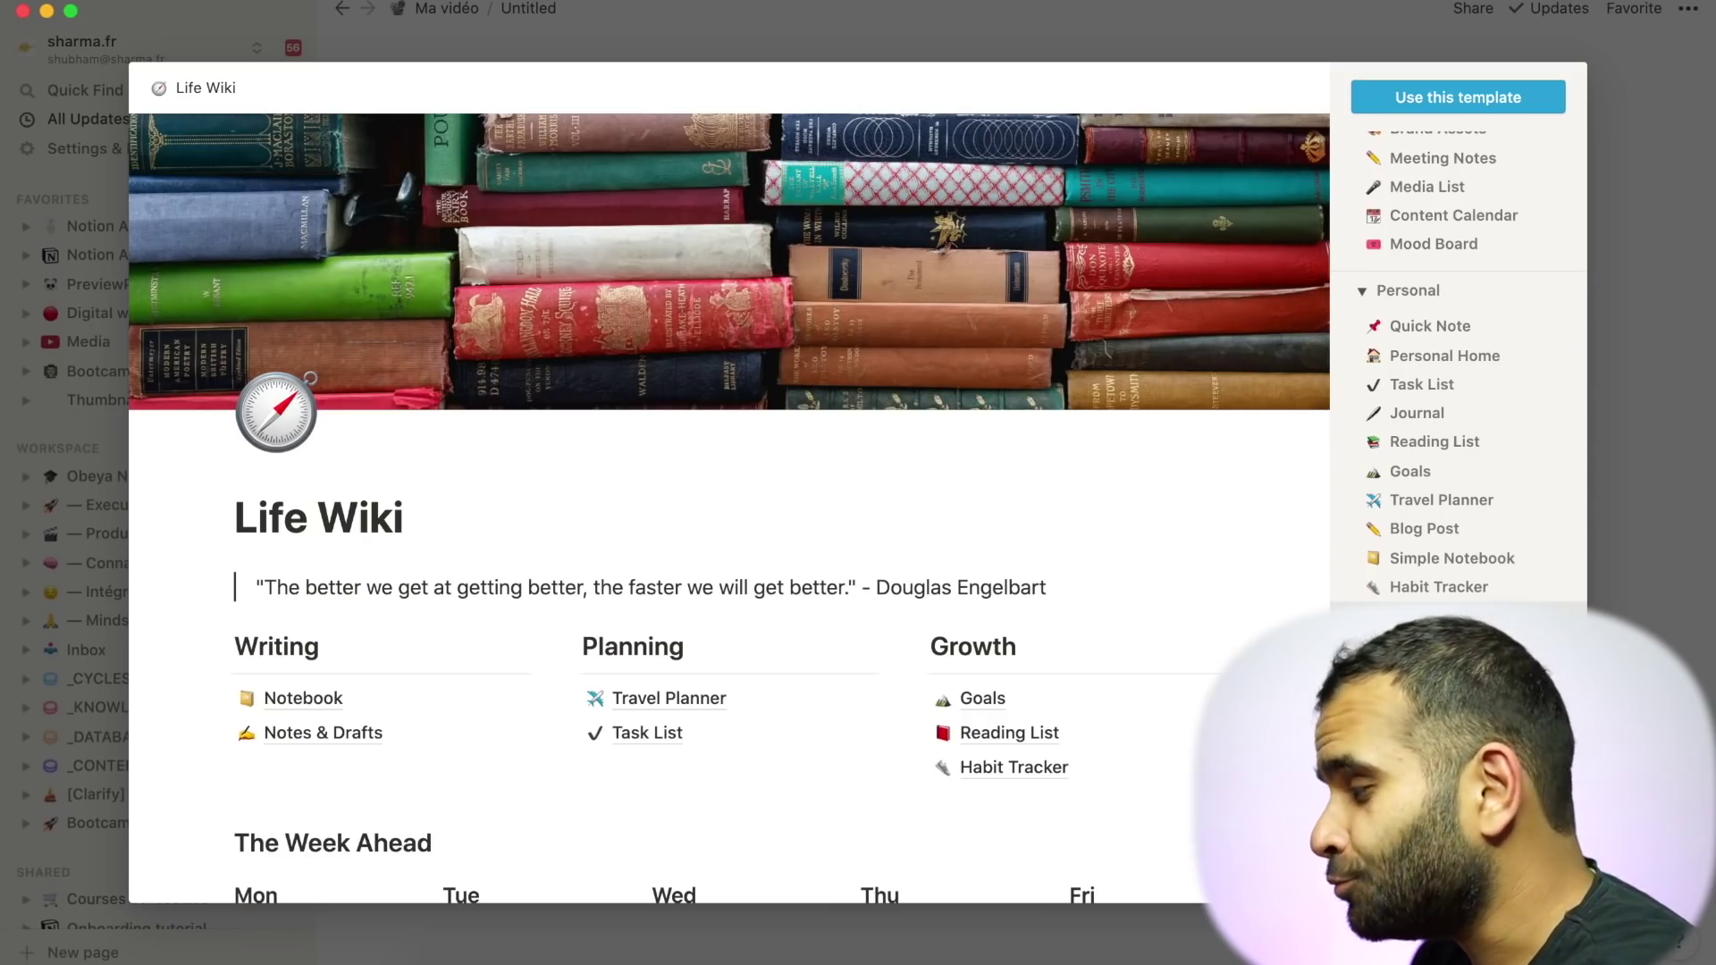
left_click(1471, 99)
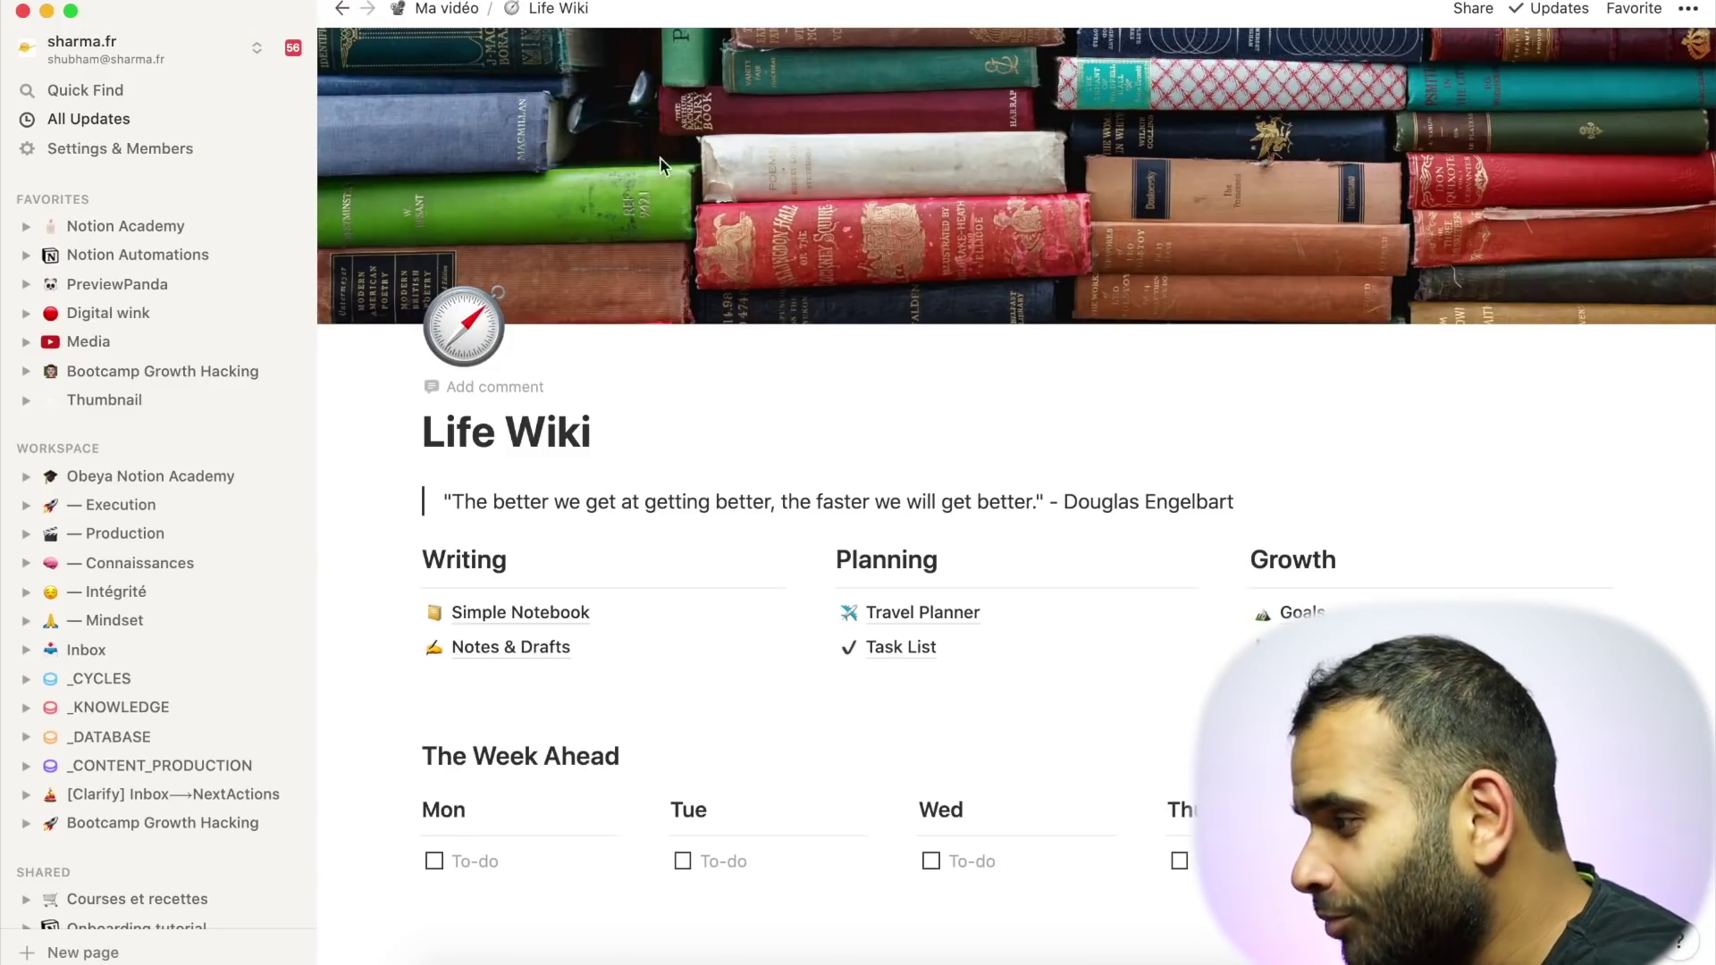
- Return to the "Ma vidéo" page and reopen the Life Wiki sub-page below the B-roll board
left_click(438, 9)
scroll(583, 533, "down", 5)
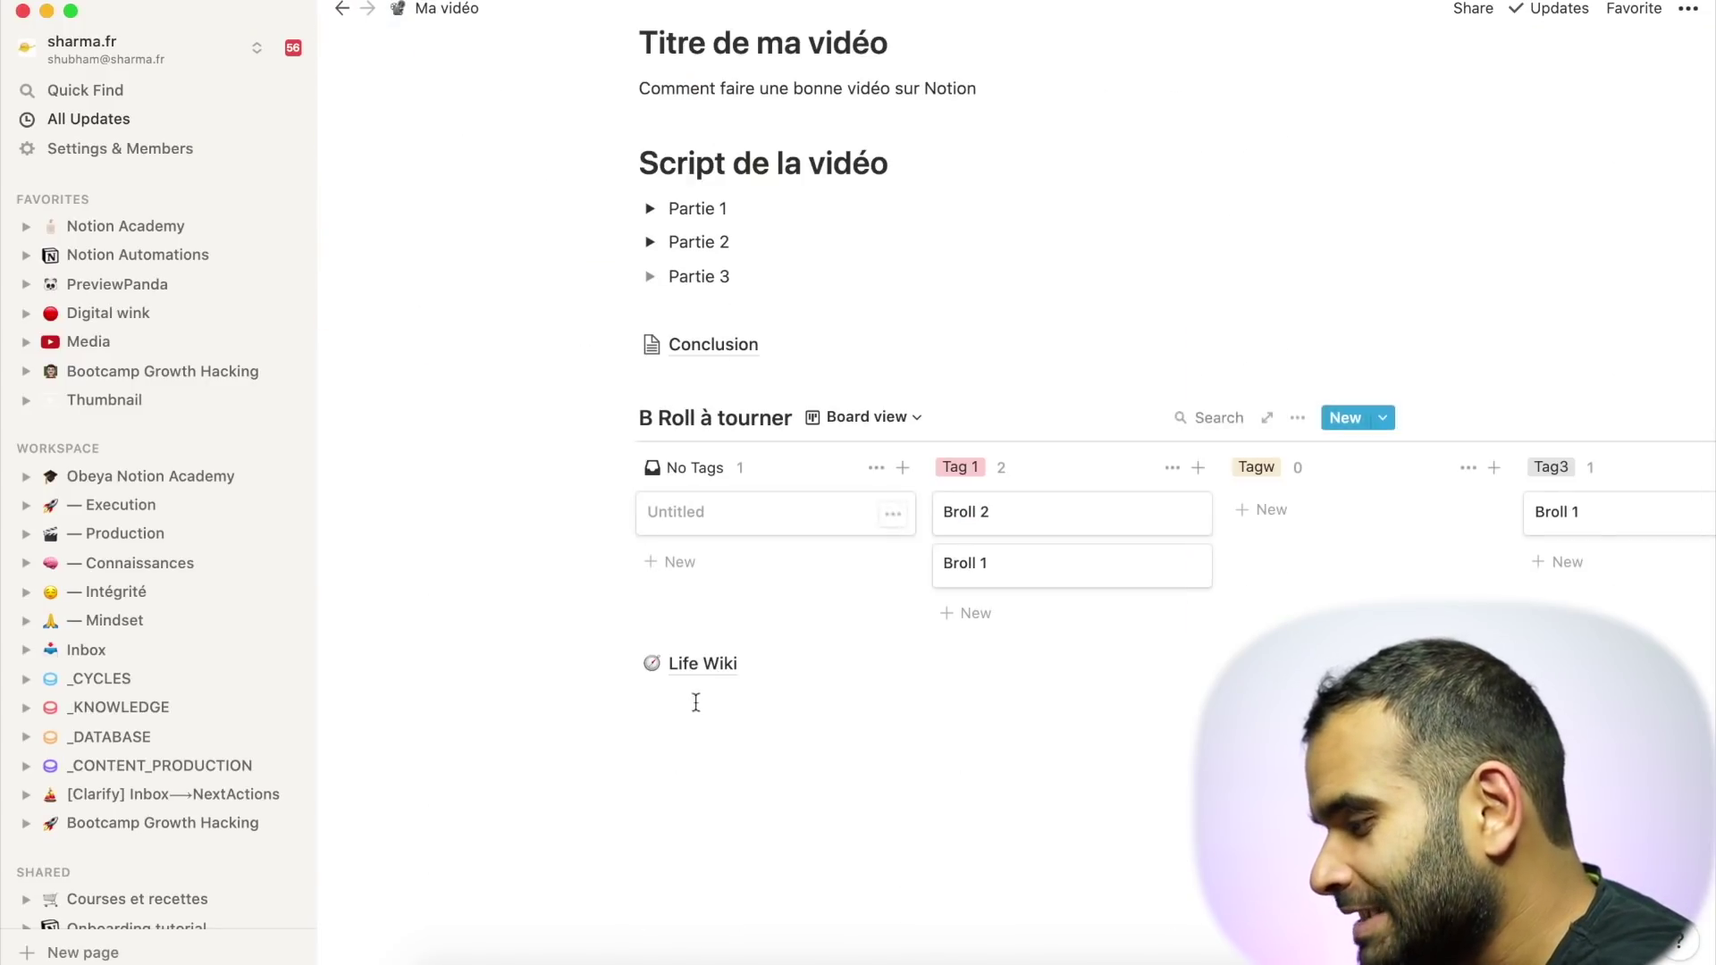
left_click(713, 669)
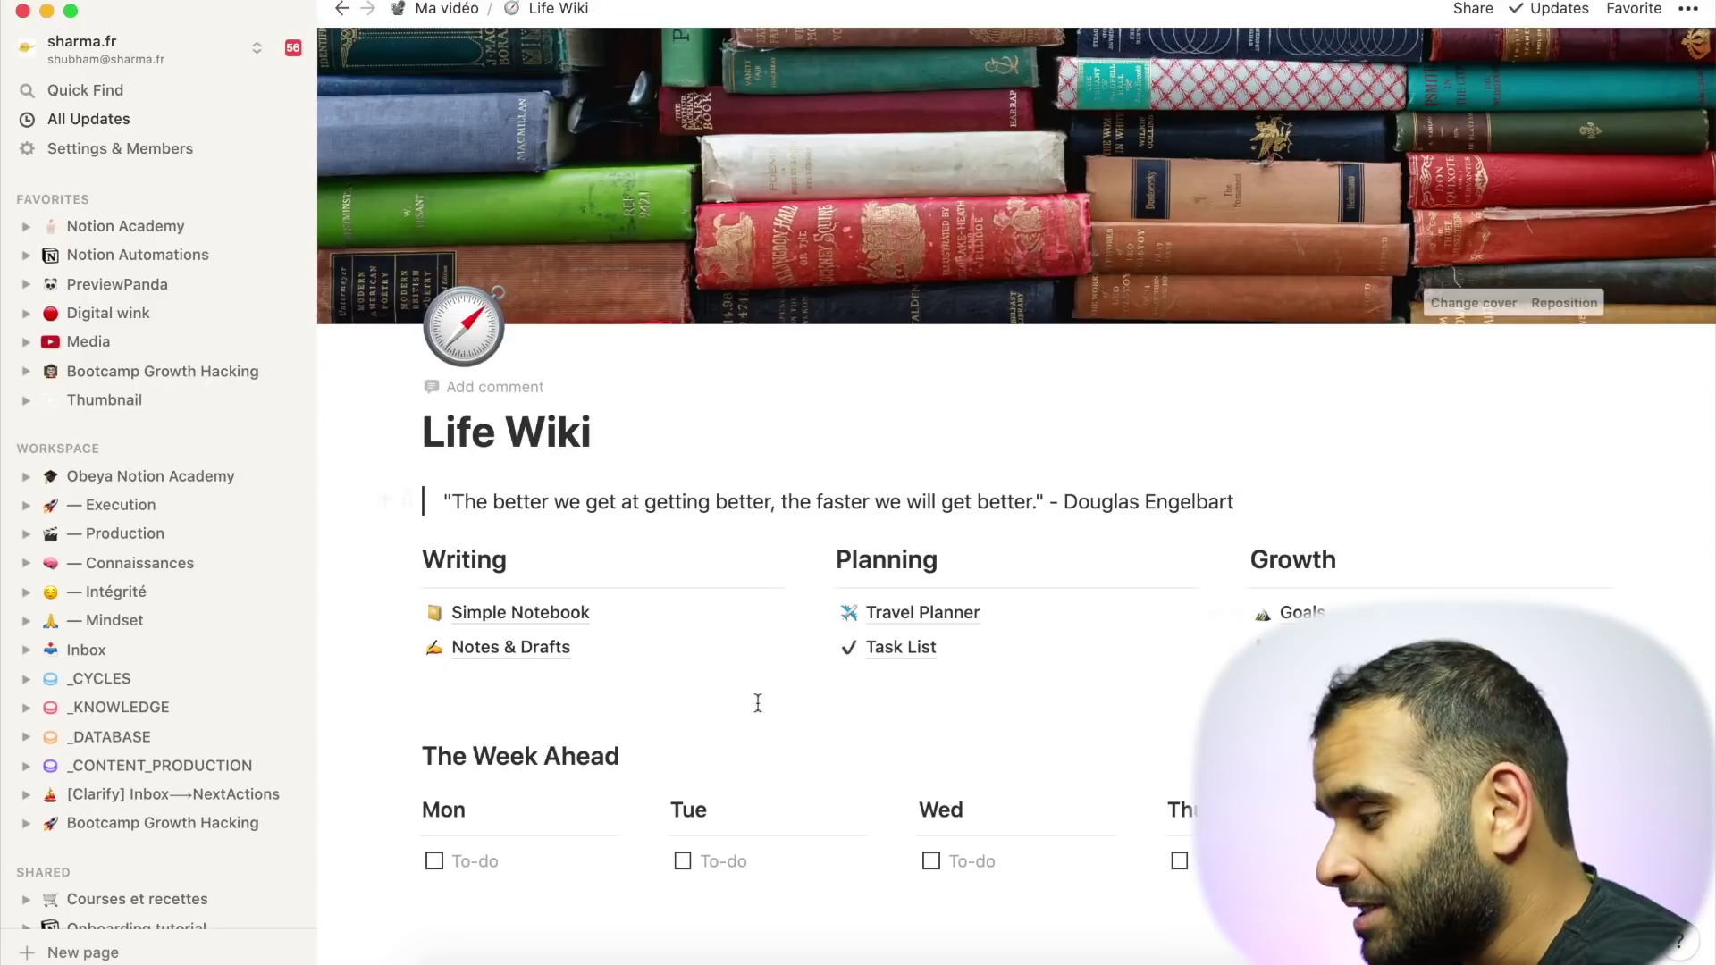
- In The Week Ahead, enter the to-dos "Meeting avec Qonto" under Mon and "Koudetat Stacks" under Tue
scroll(793, 724, "down", 5)
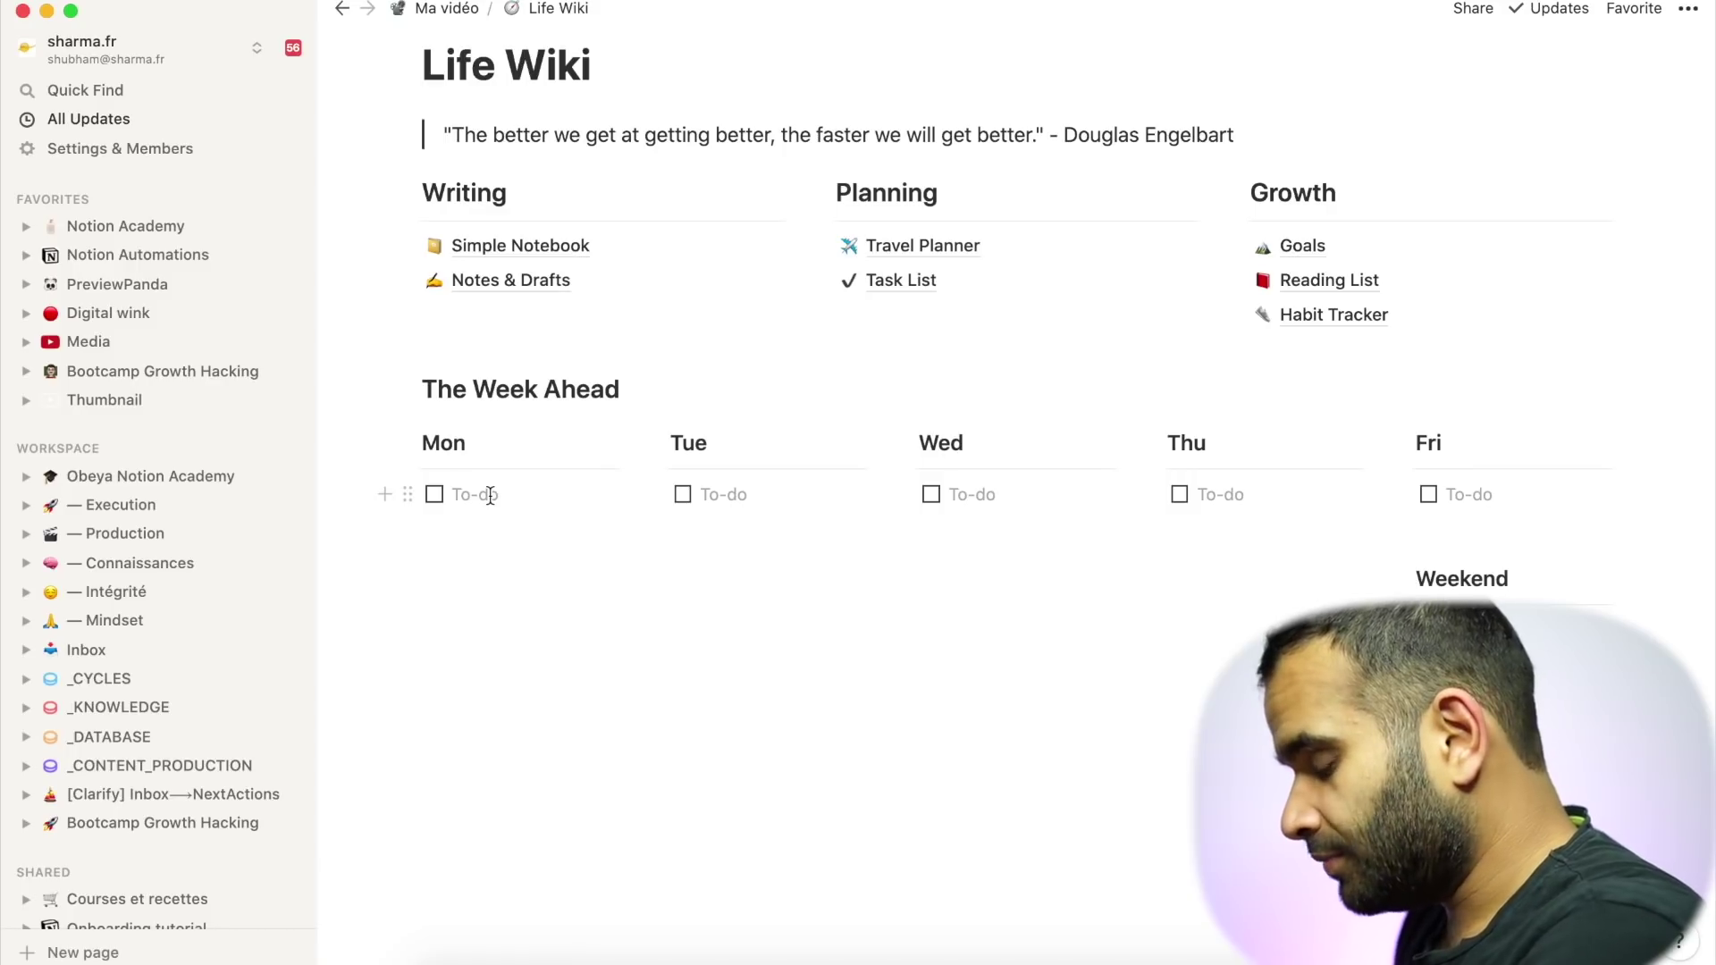
type("Meeting avec Qonto")
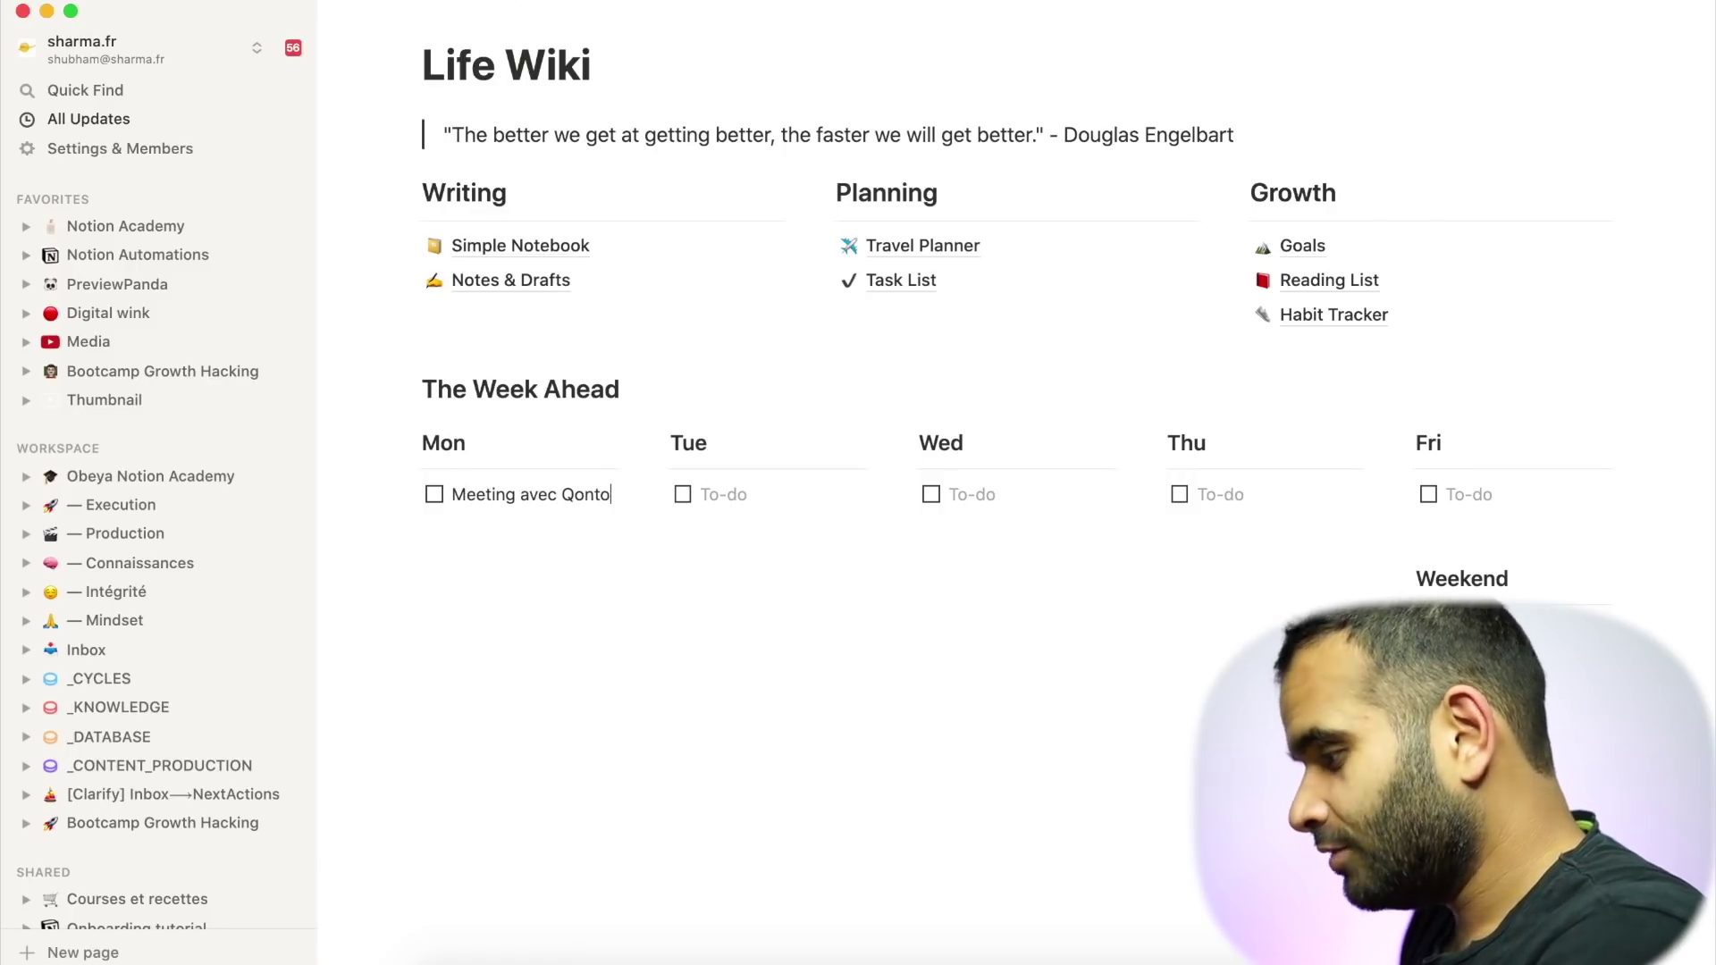
key("Return")
left_click(762, 535)
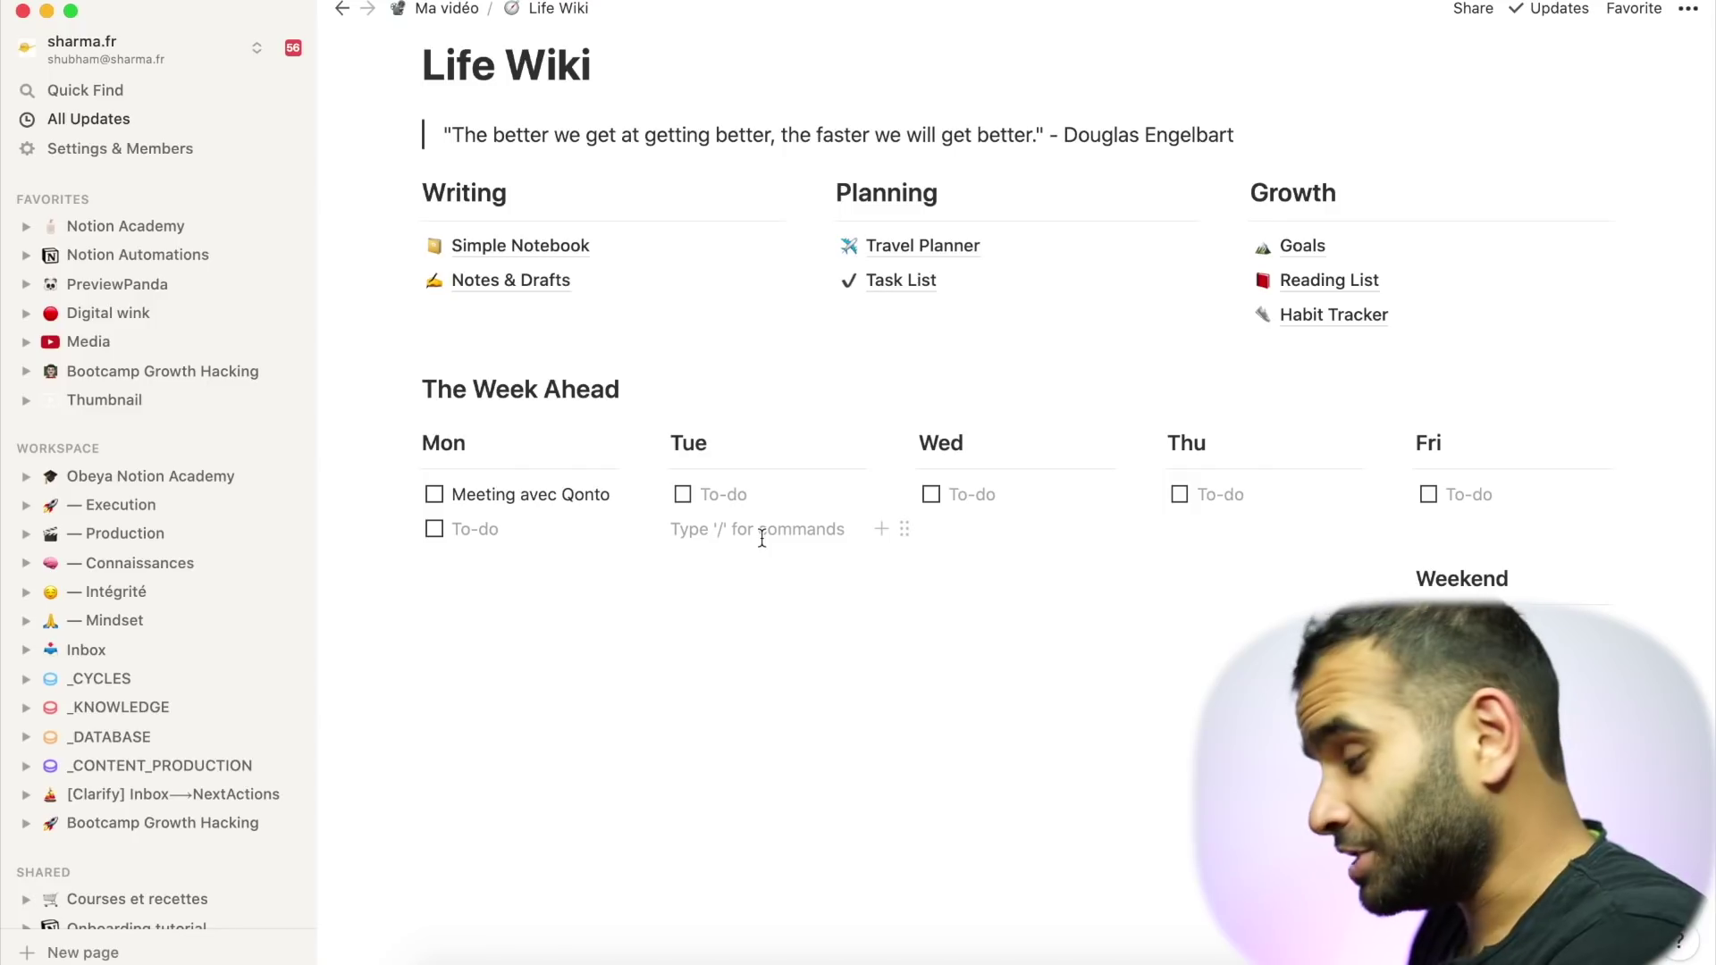
key("BackSpace")
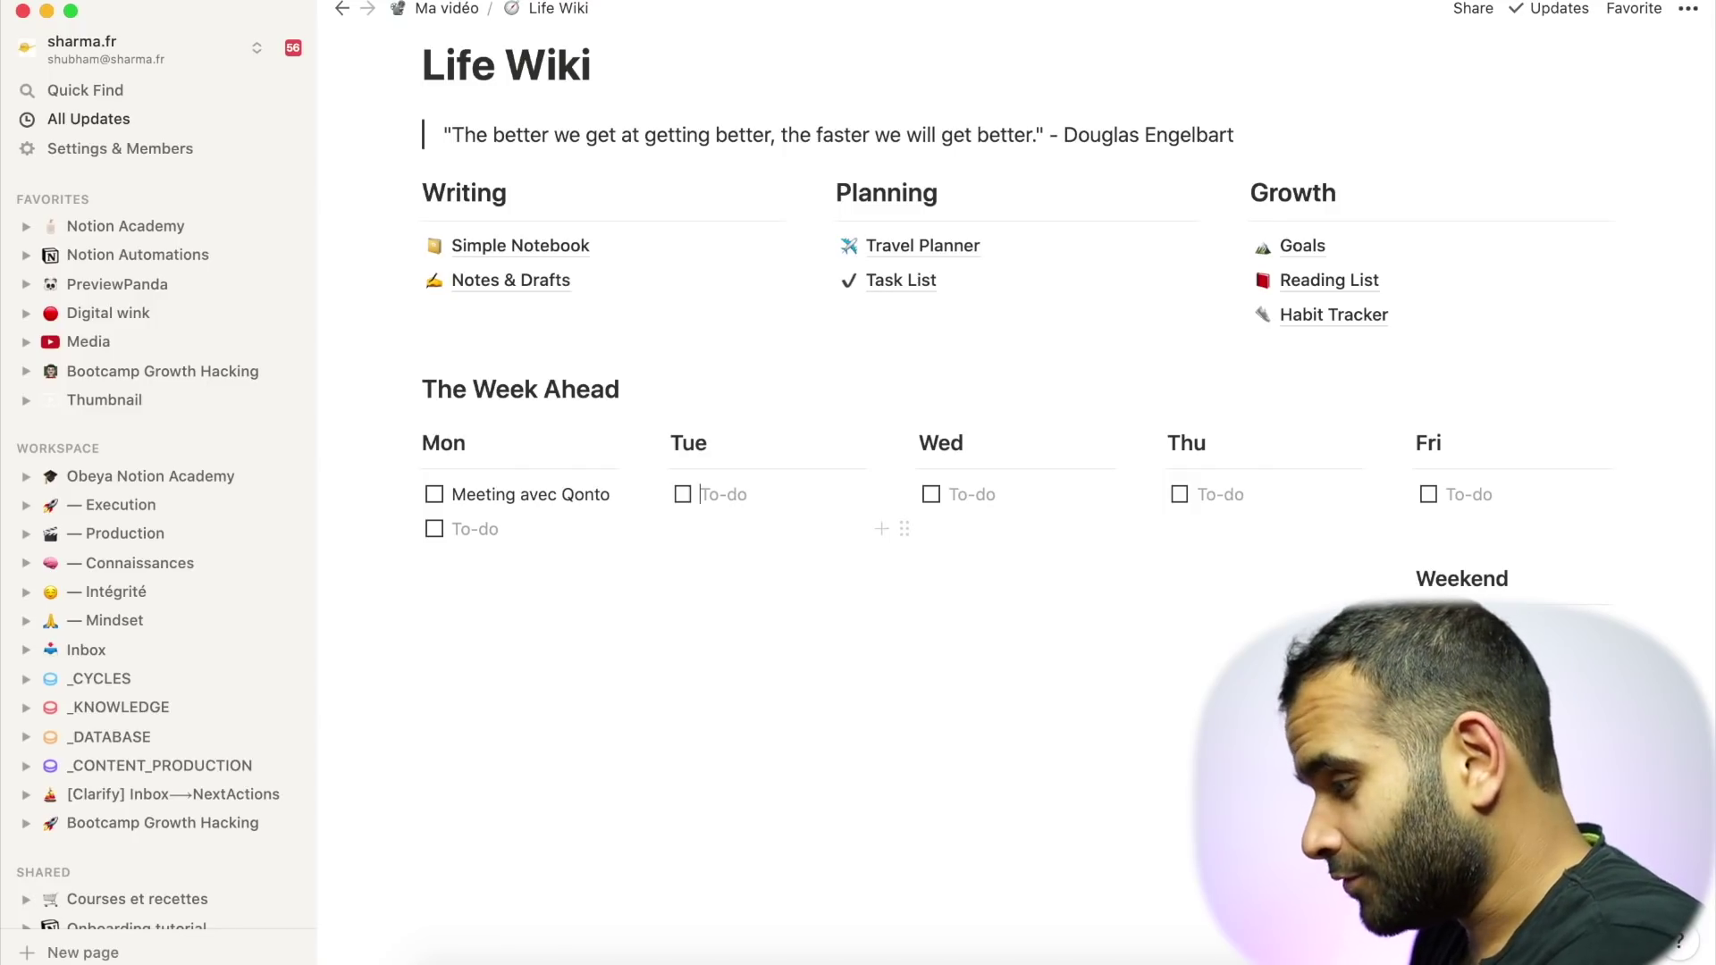
type("Koudetat Stacks")
- Enter the to-dos "Live Sandwich" under Wed and "Ma journée call" under Fri
left_click(999, 495)
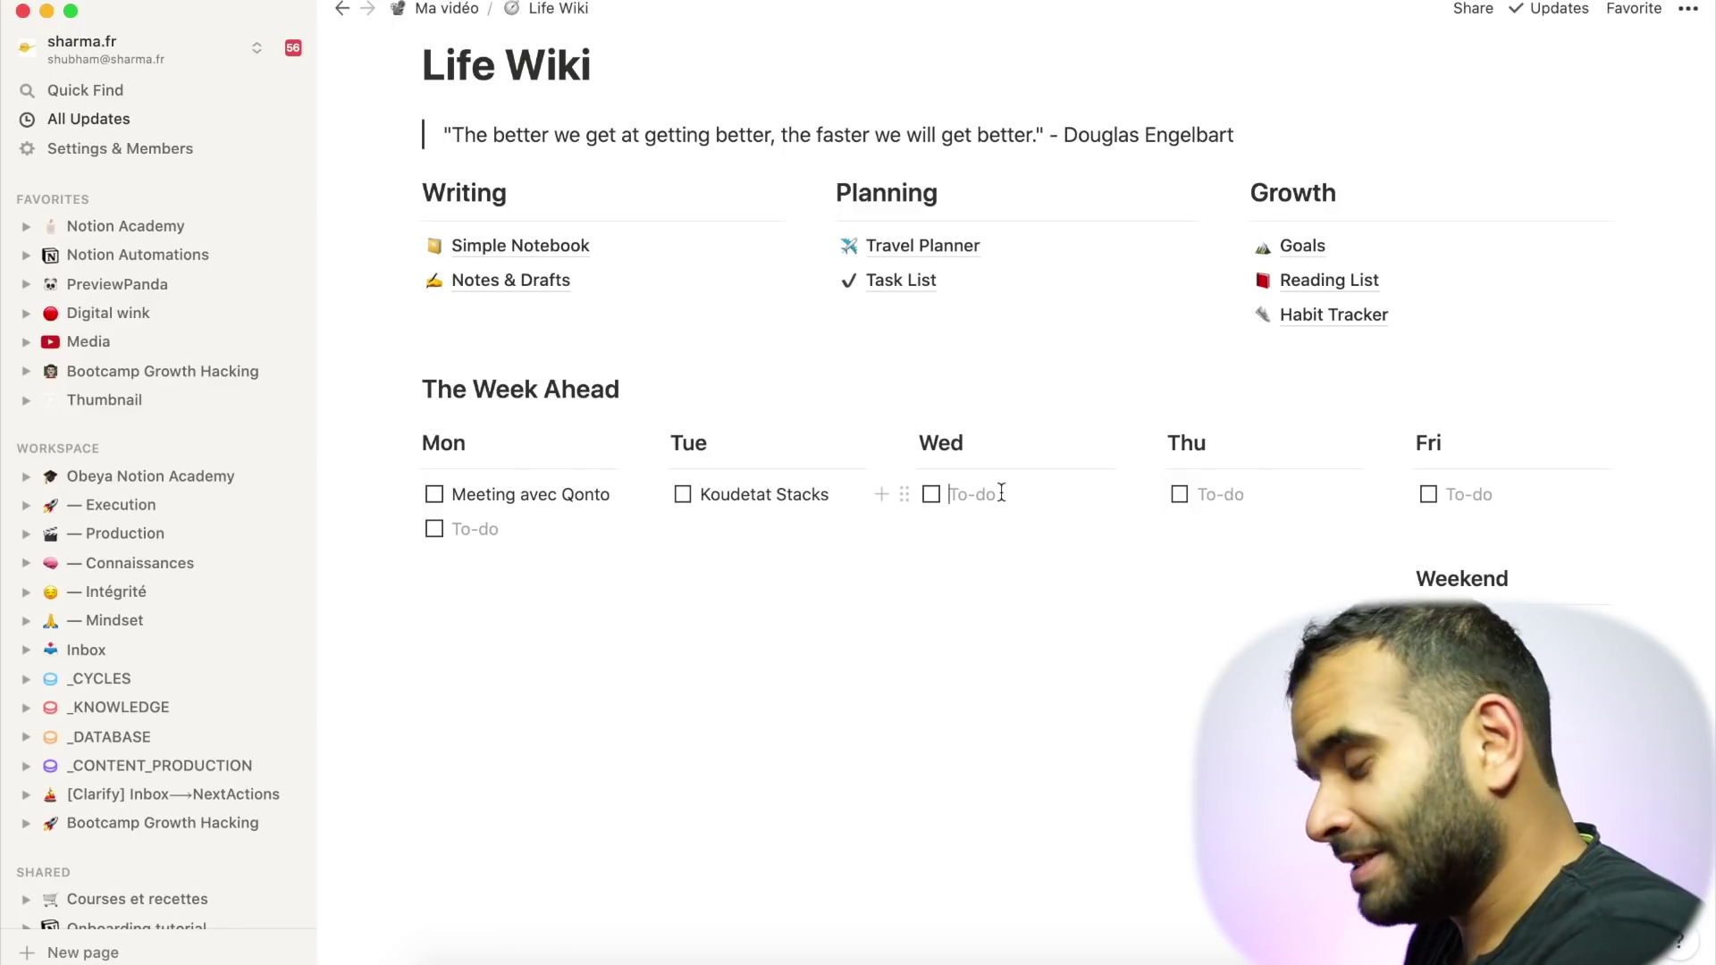
type("Live Sandwich")
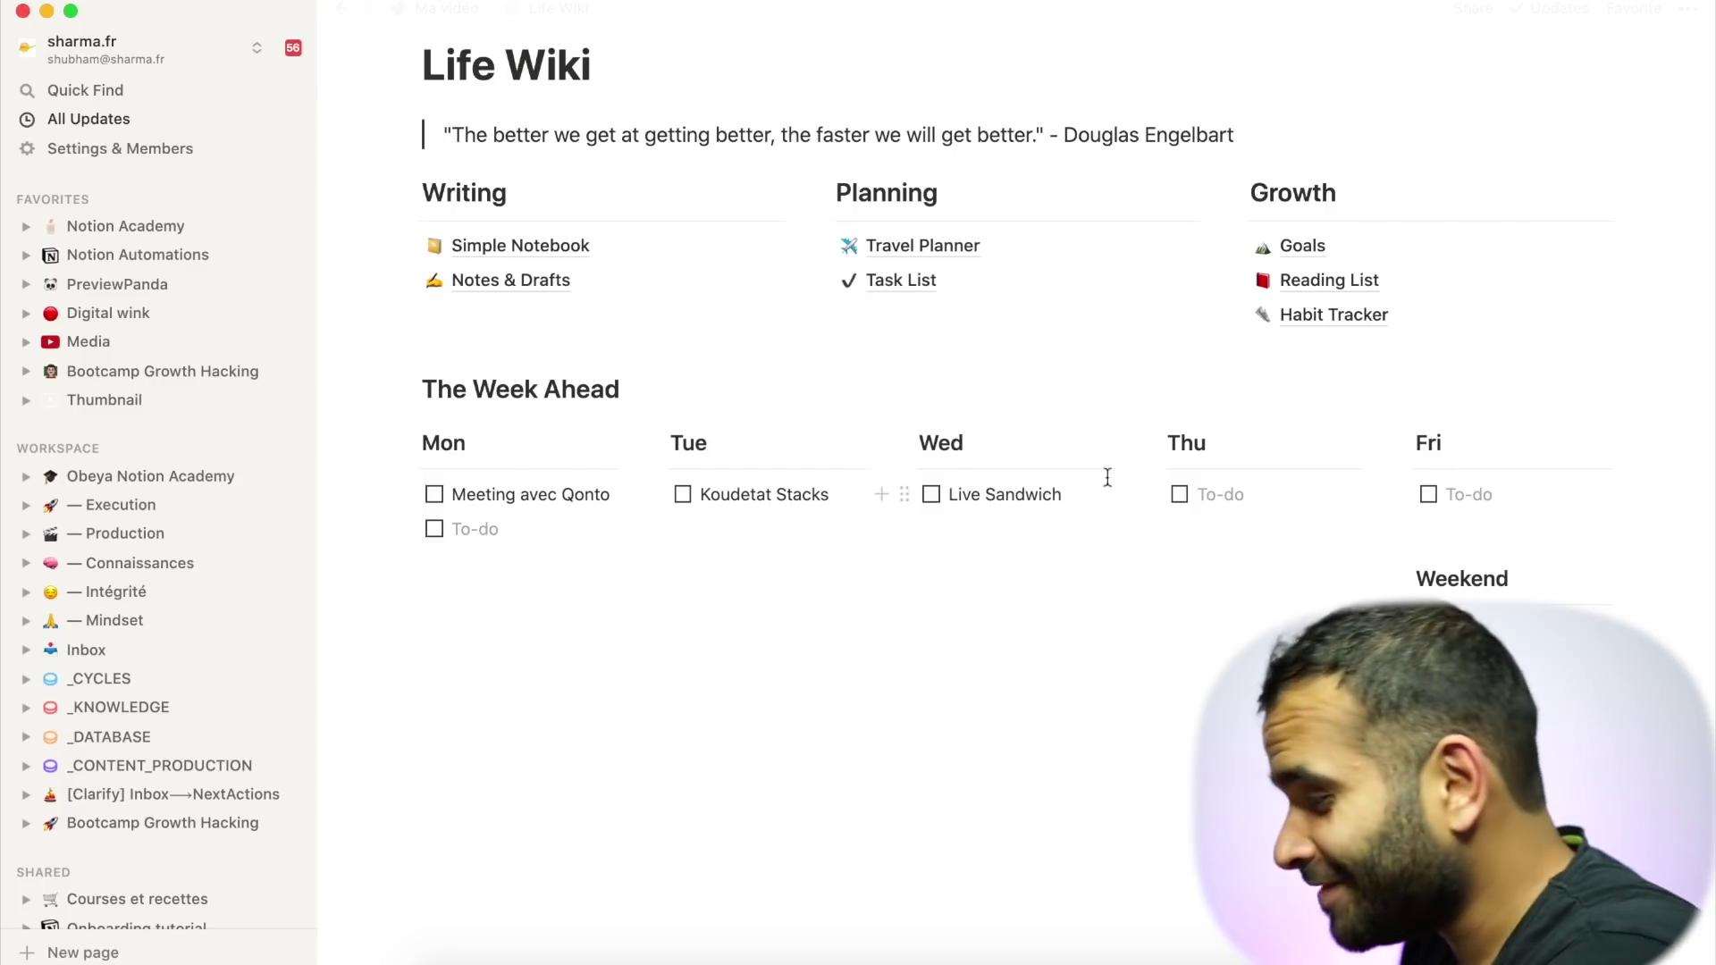
left_click(1252, 494)
type("Ma journée call")
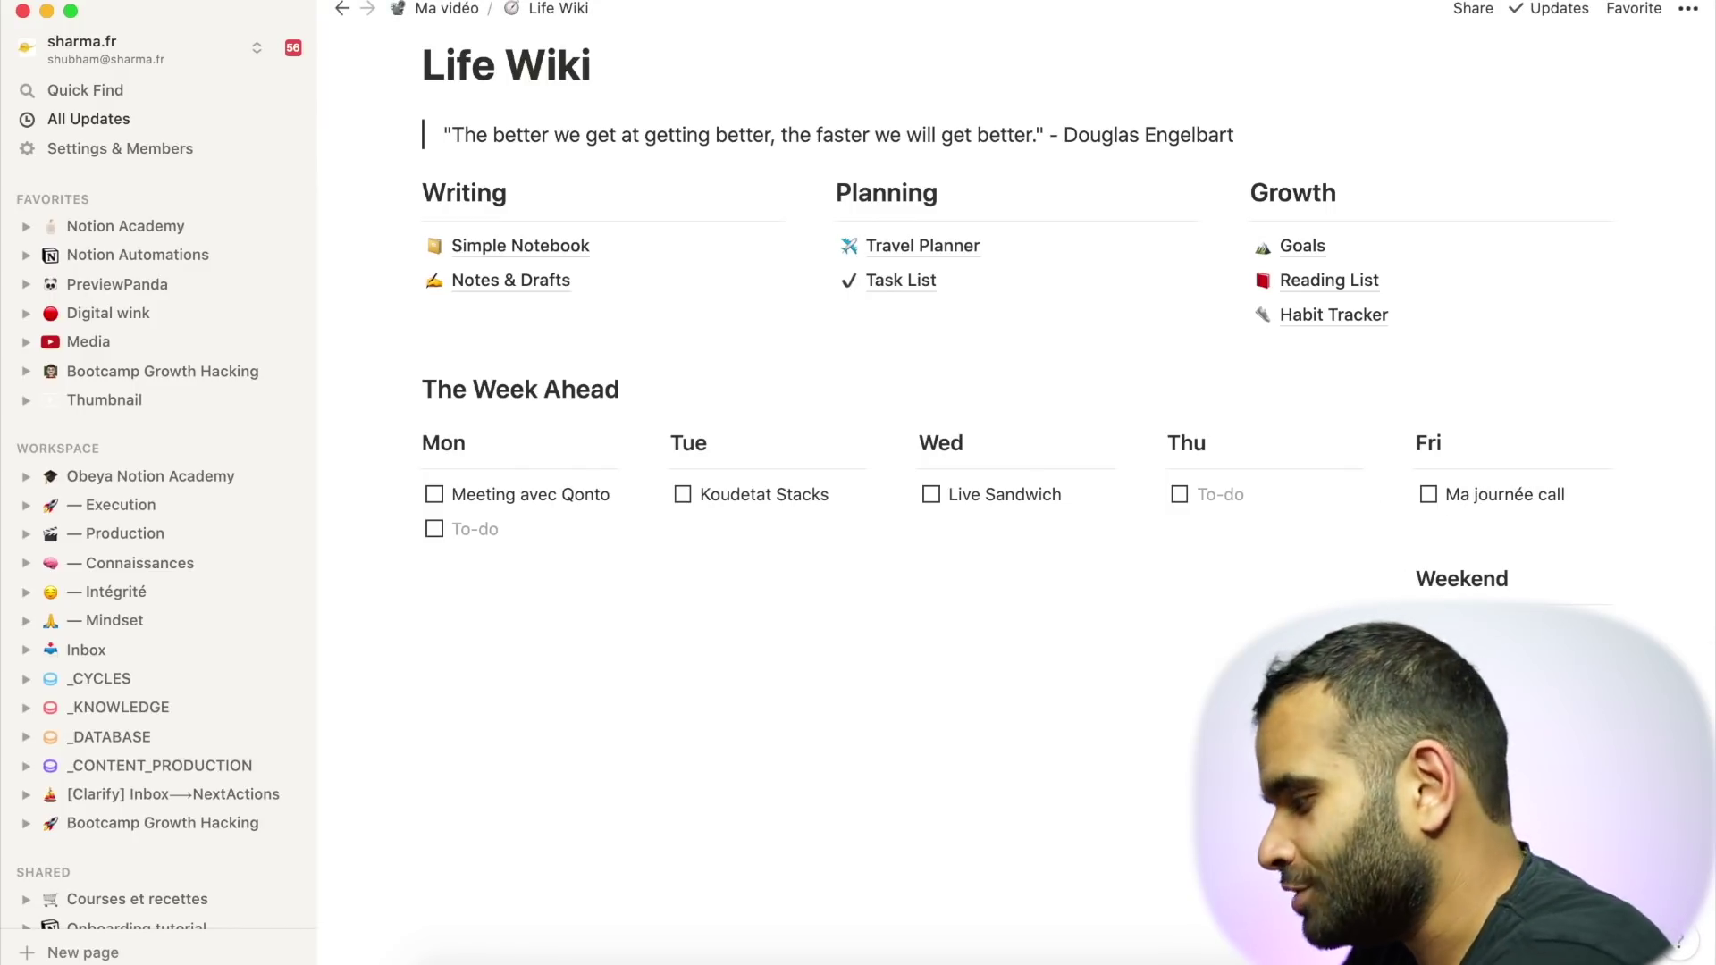
- Delete all content blocks in the body of the Life Wiki page
scroll(695, 635, "up", 3)
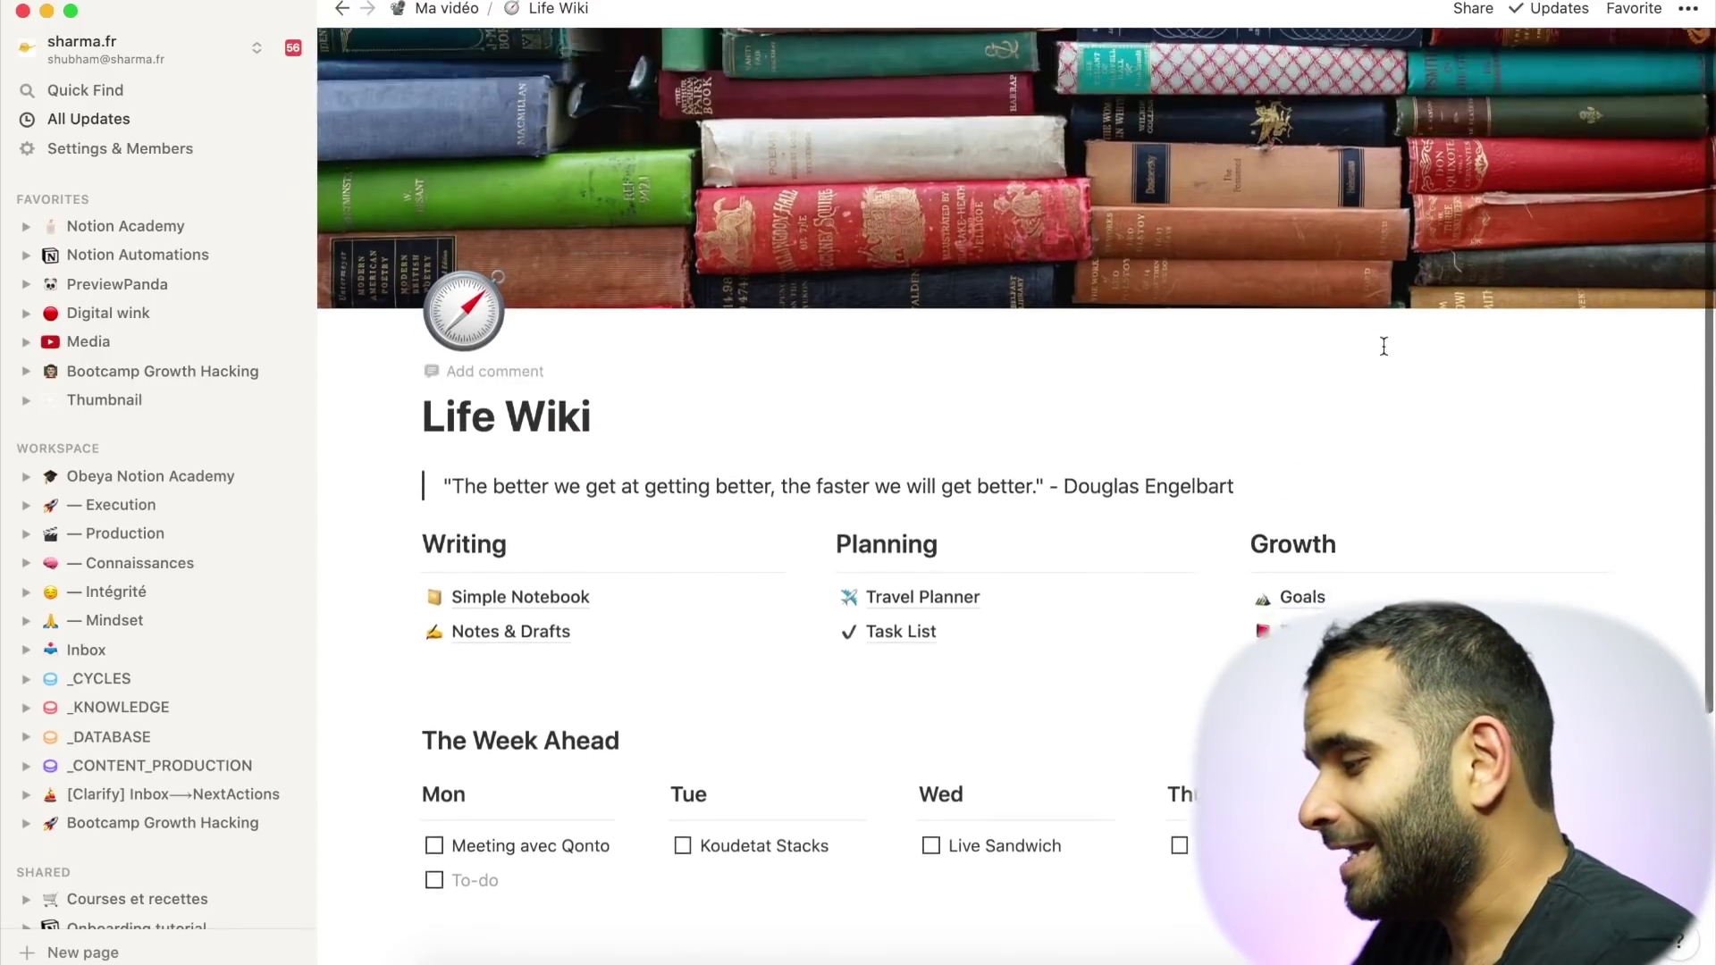
scroll(1114, 774, "down", 3)
key("super+a")
key("super+a")
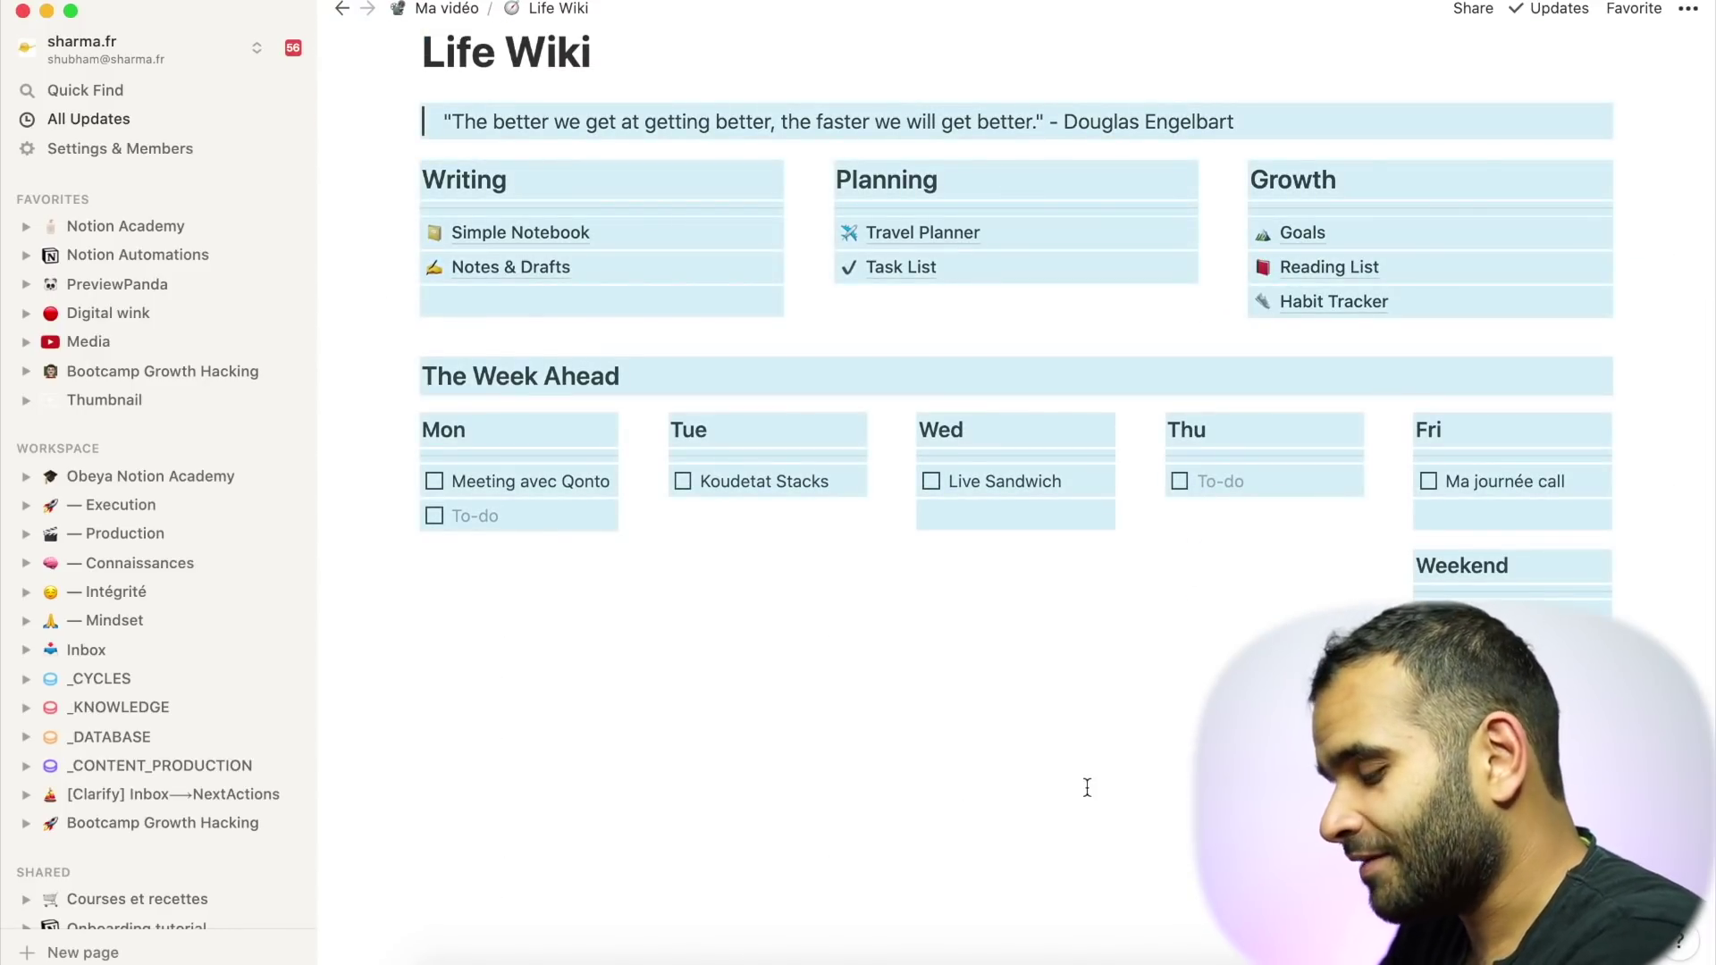
key("BackSpace")
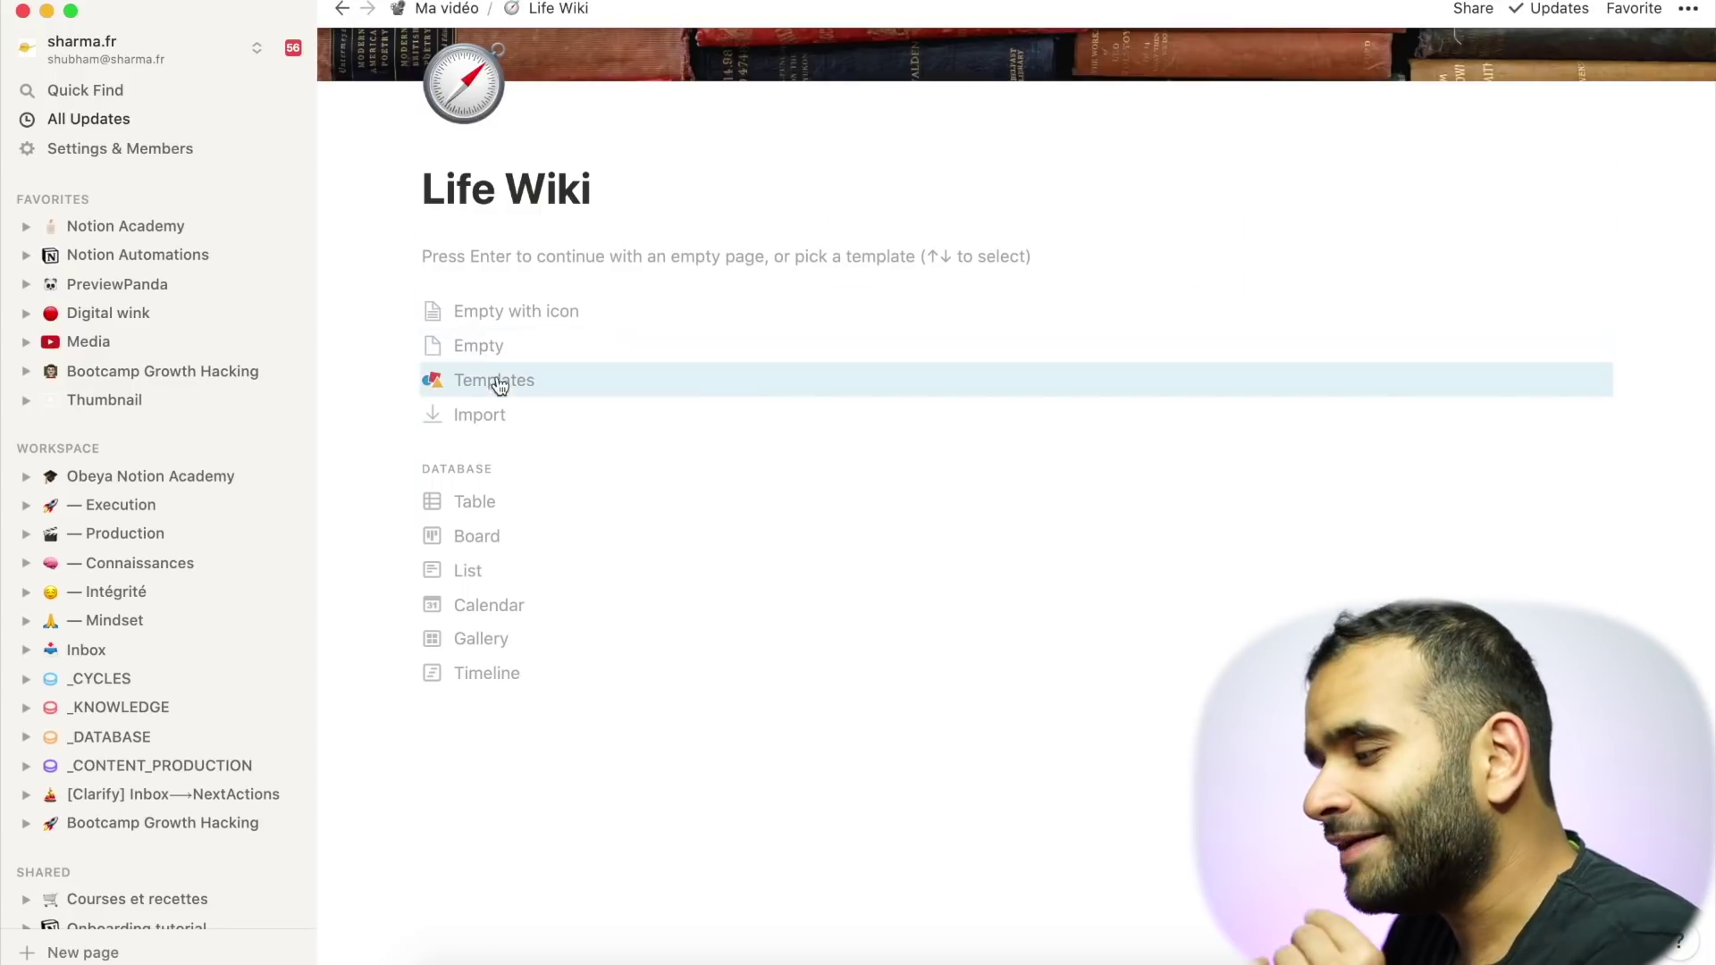
- Reopen the template gallery, look through the Personal, Product management and Sales templates, and close it without applying one
left_click(498, 384)
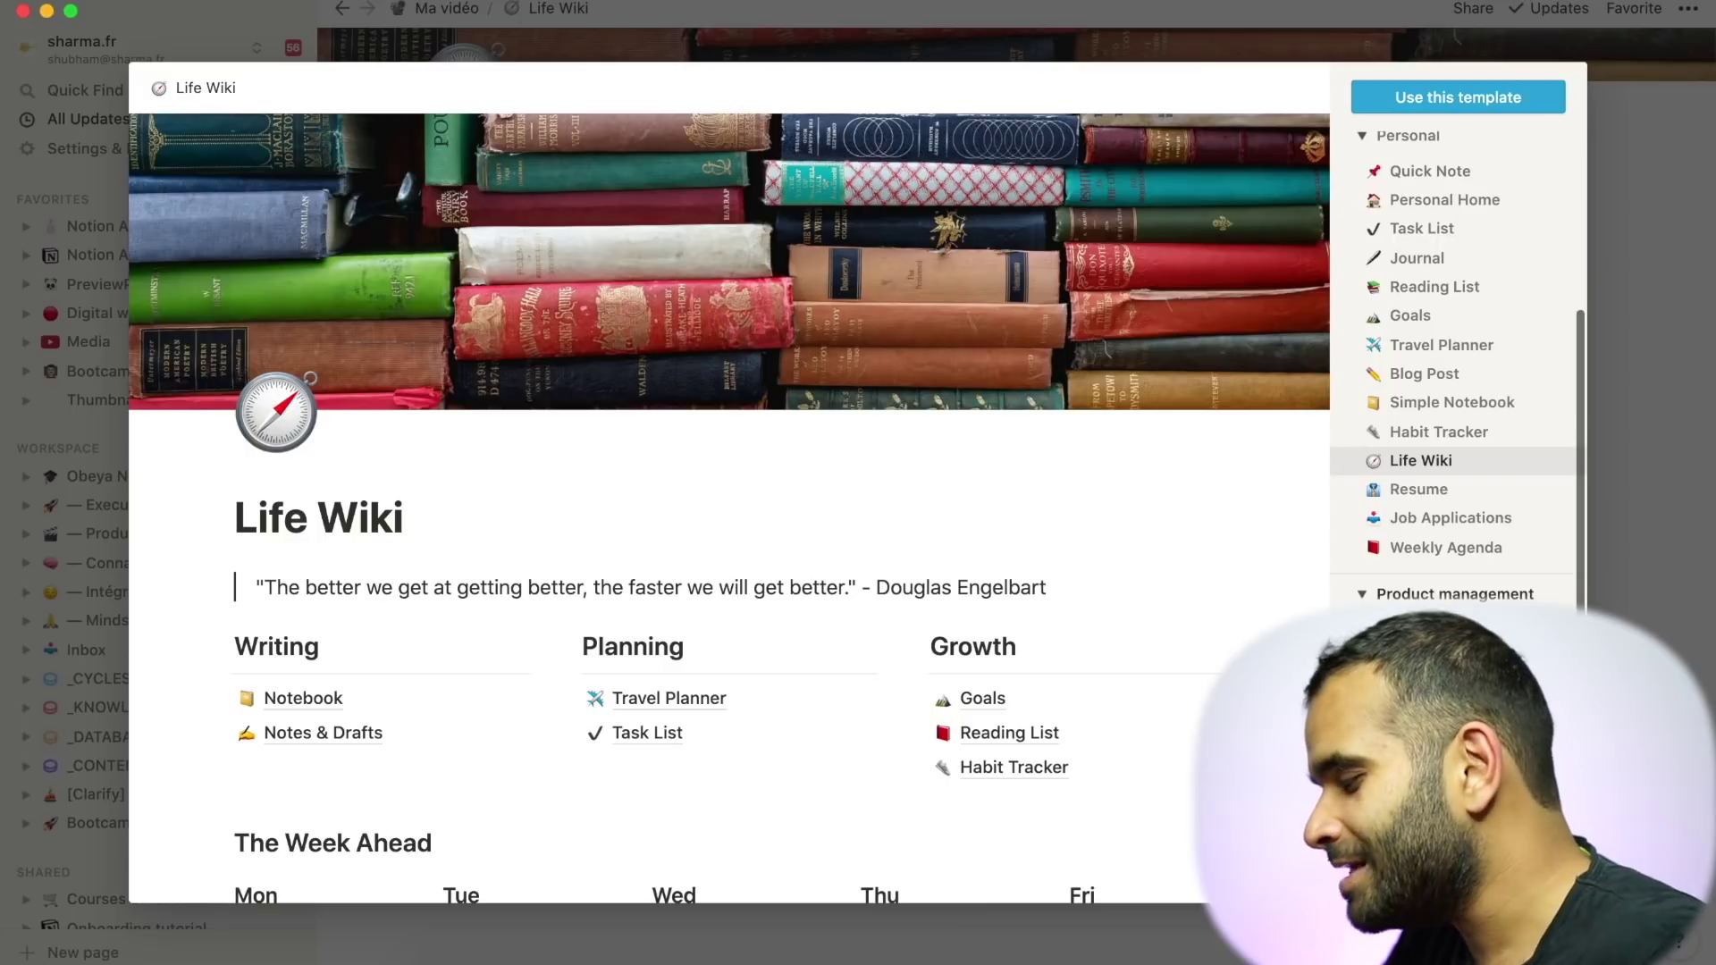
scroll(1459, 375, "down", 2)
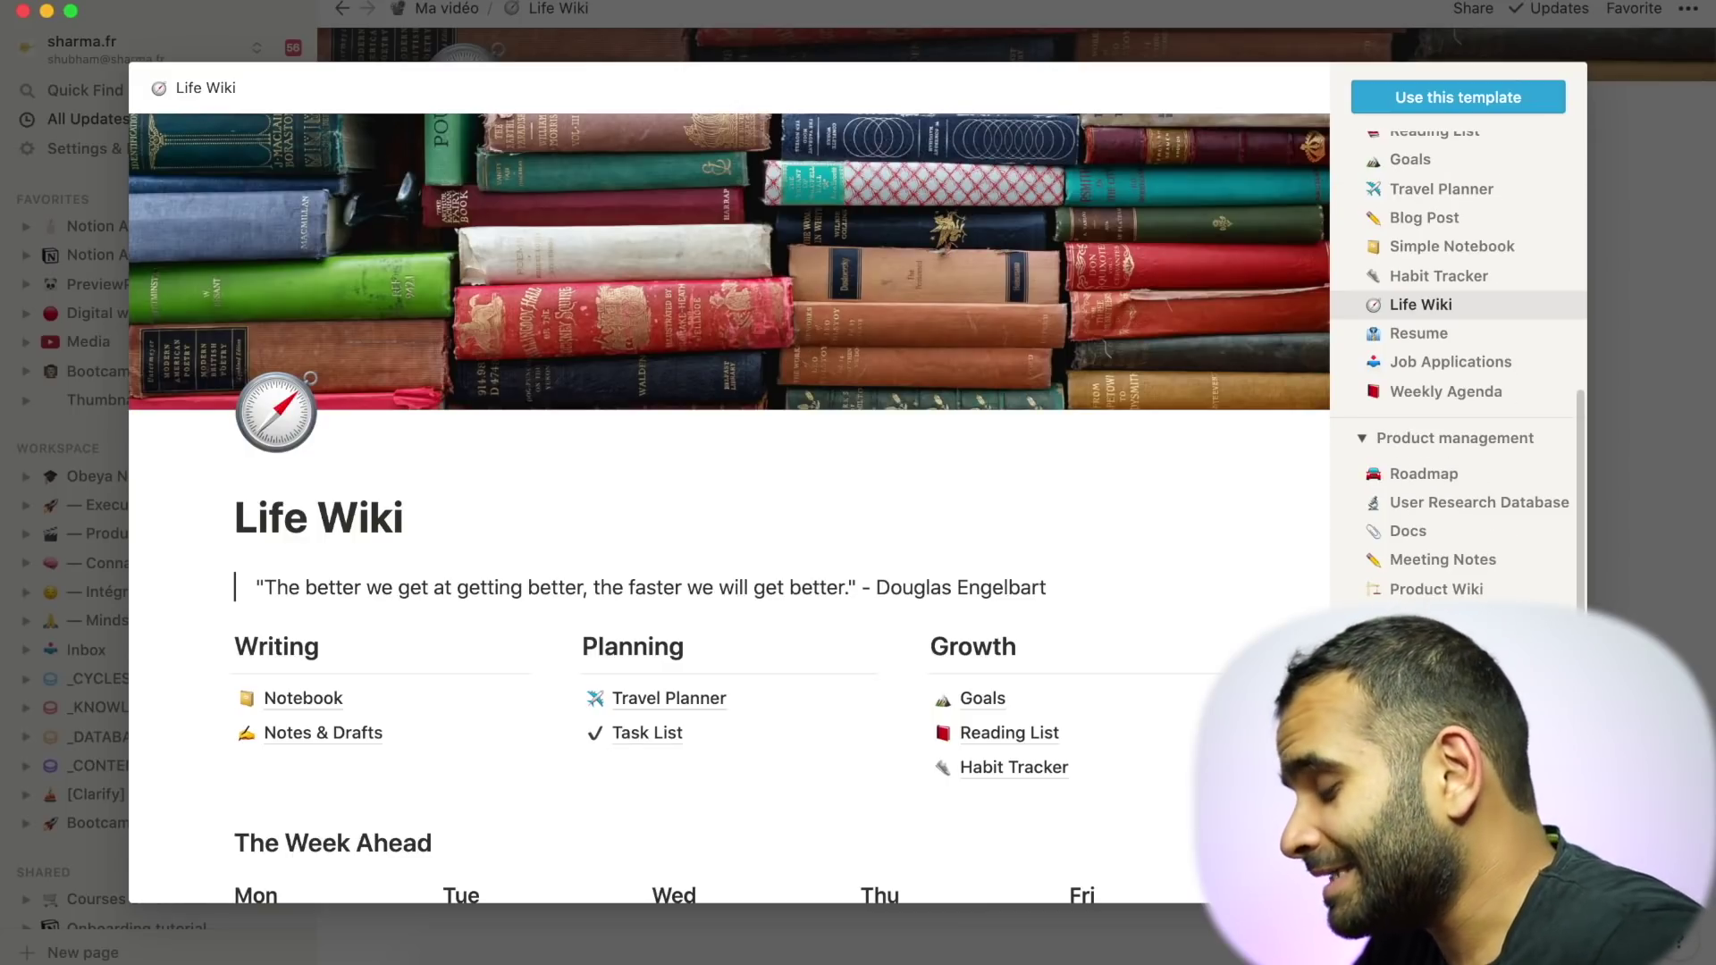
scroll(1458, 376, "down", 2)
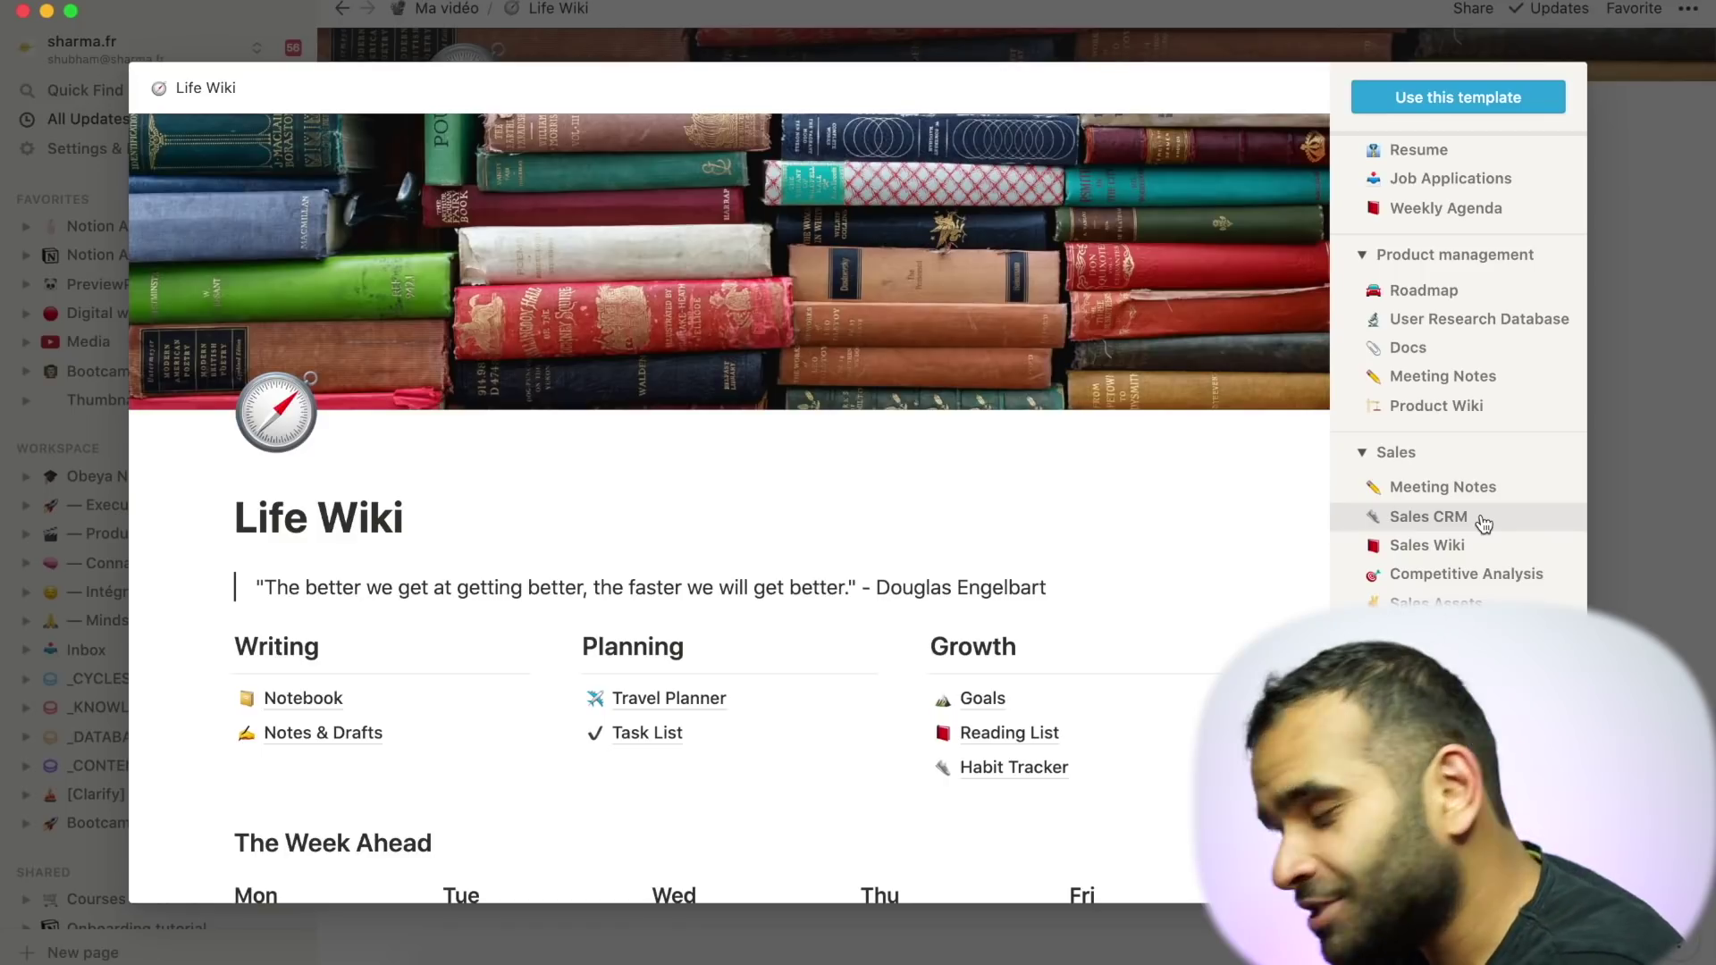
left_click(1644, 489)
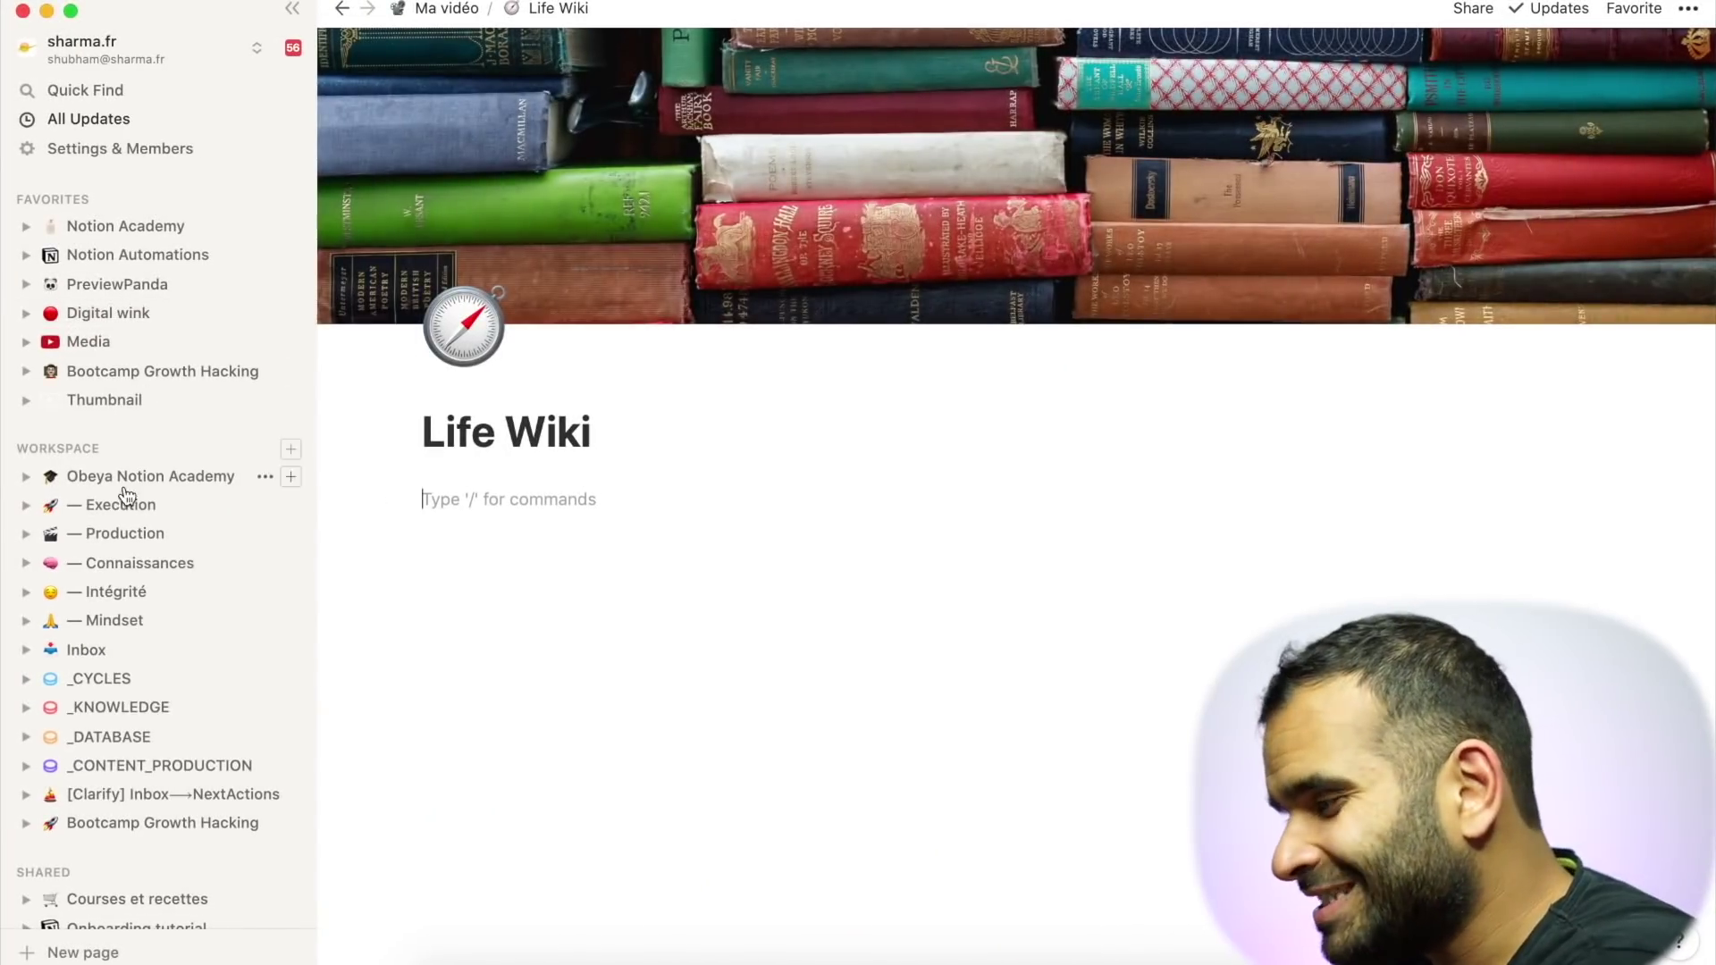
- Open the Execution workspace page and review its Jours list and Actions (db) views for Today and Tomorrow
left_click(166, 505)
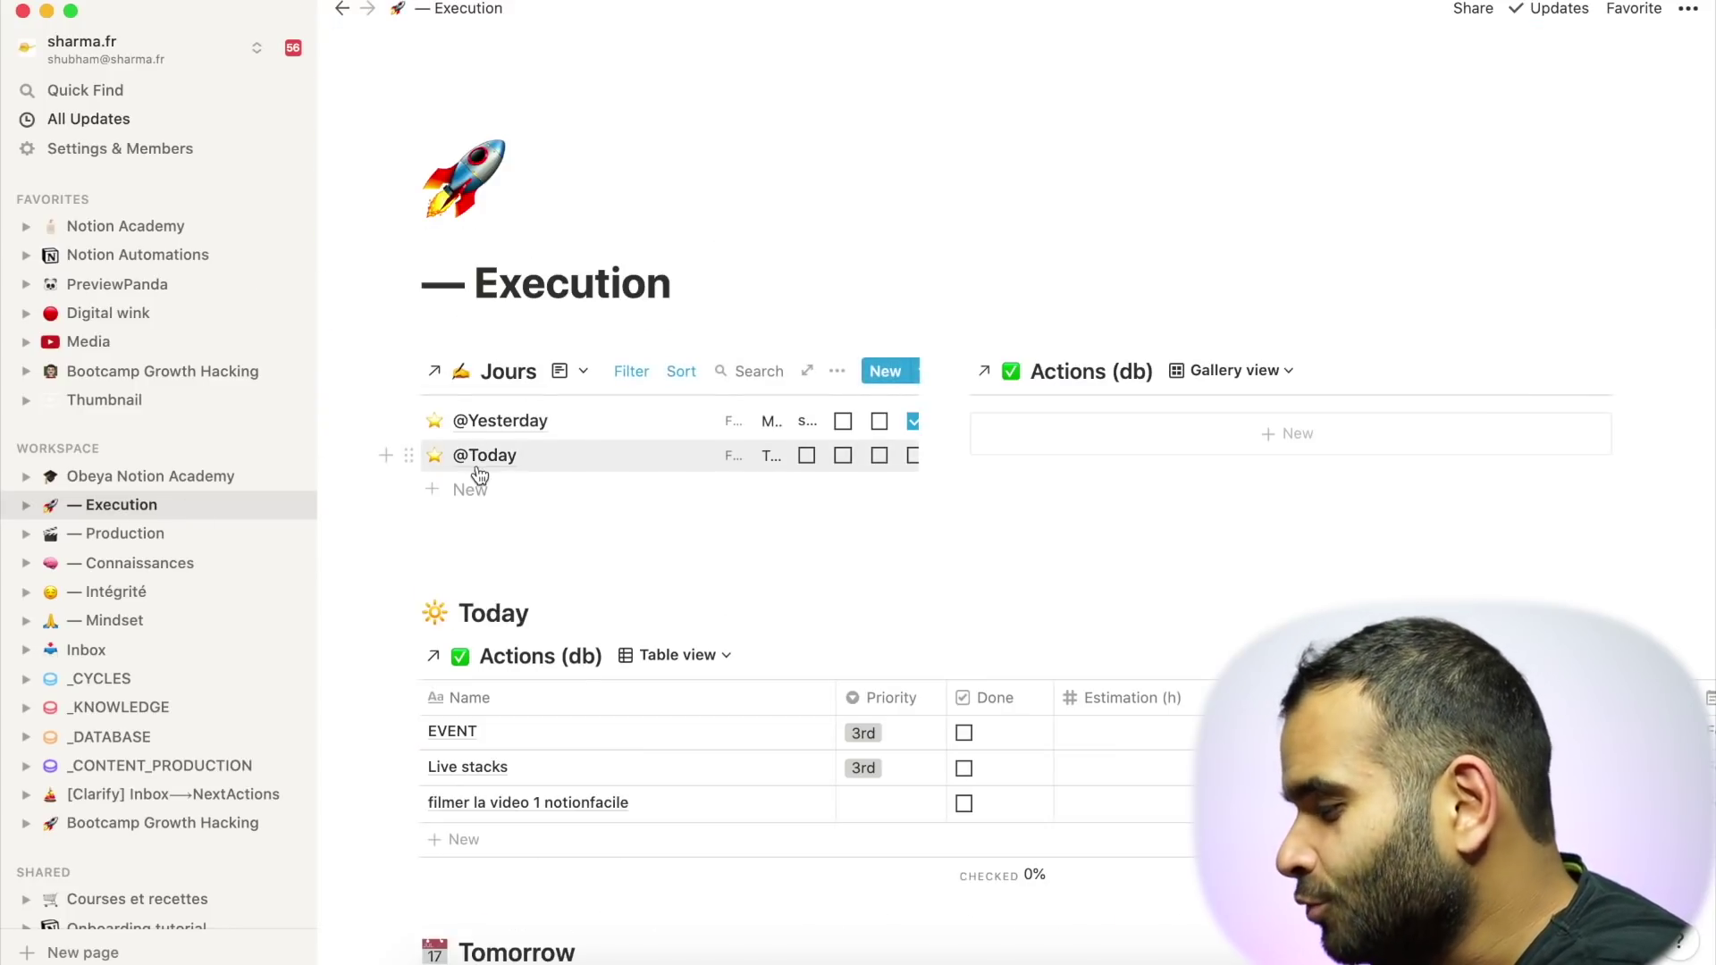
scroll(657, 521, "down", 1)
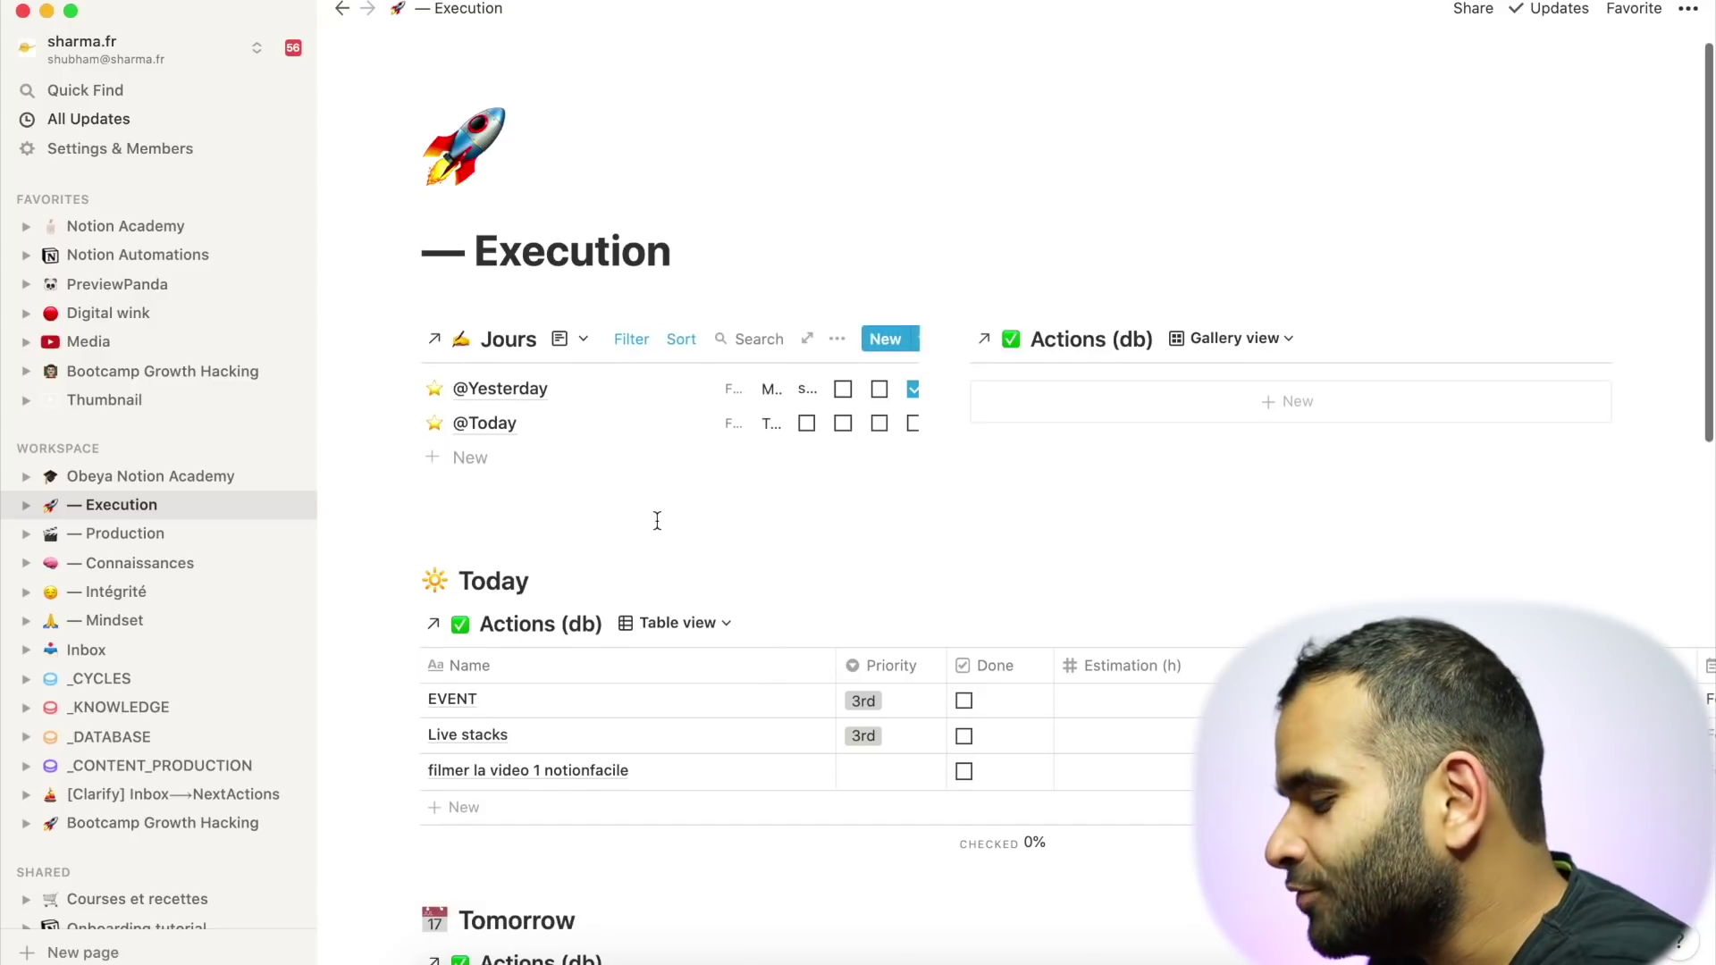
scroll(657, 521, "down", 8)
scroll(749, 672, "down", 3)
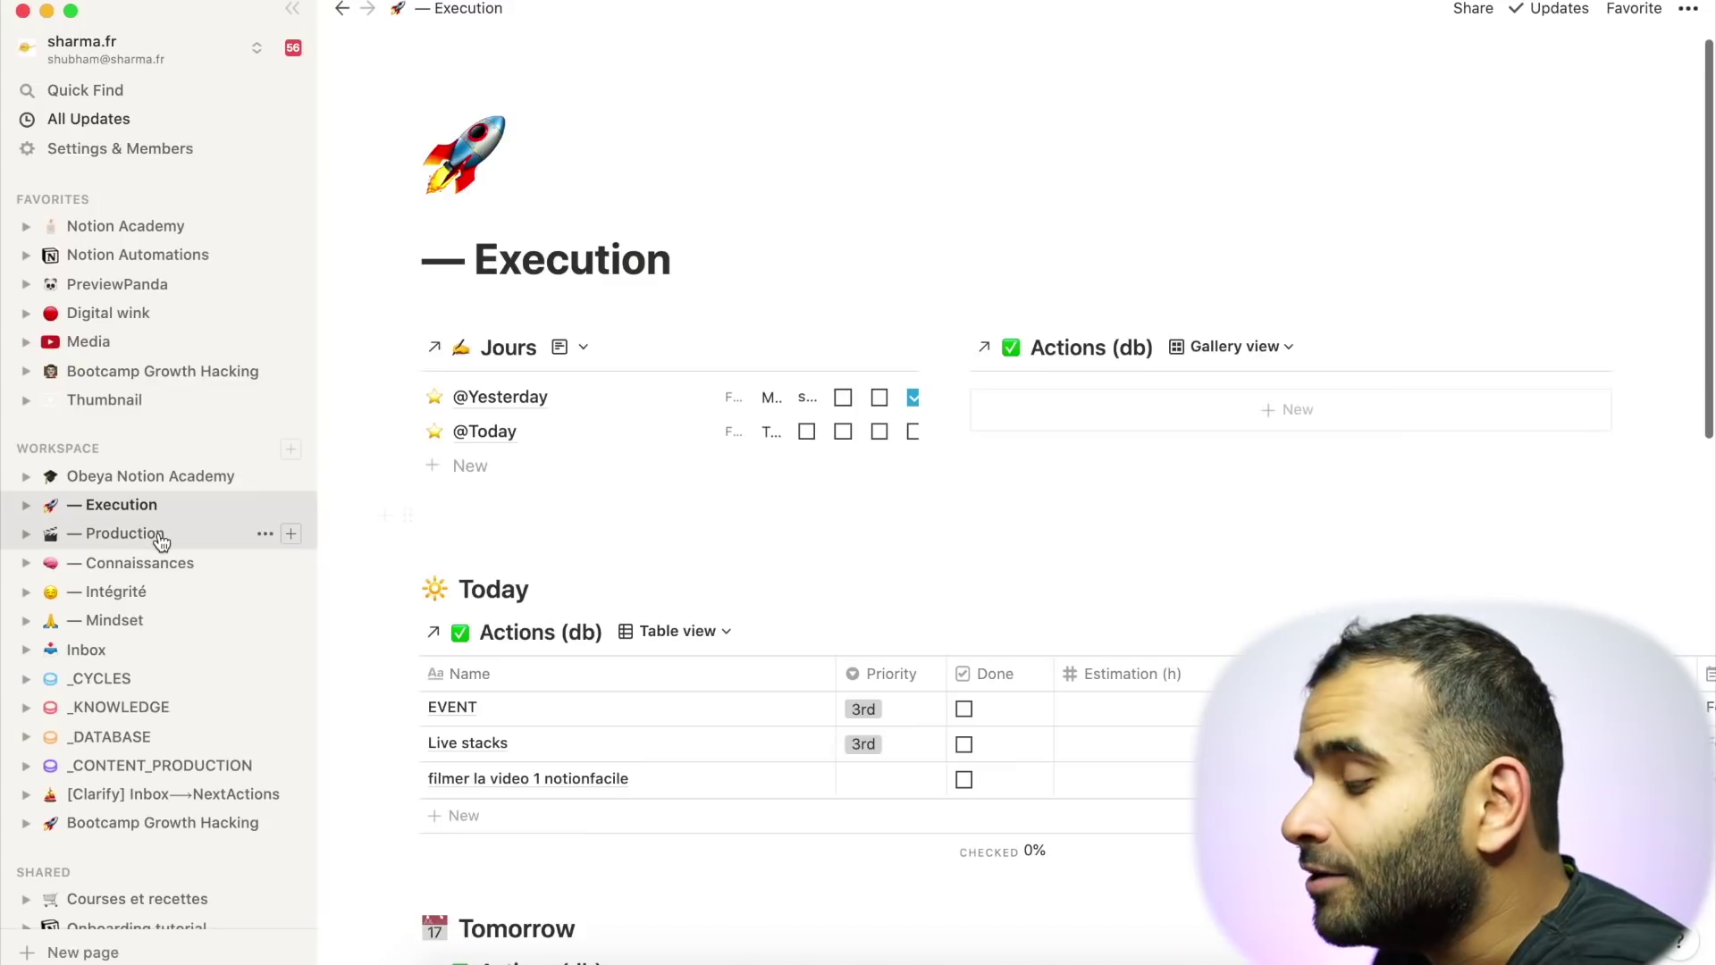
- Open the Production workspace page and review its Channels section and the content calendar board
left_click(130, 533)
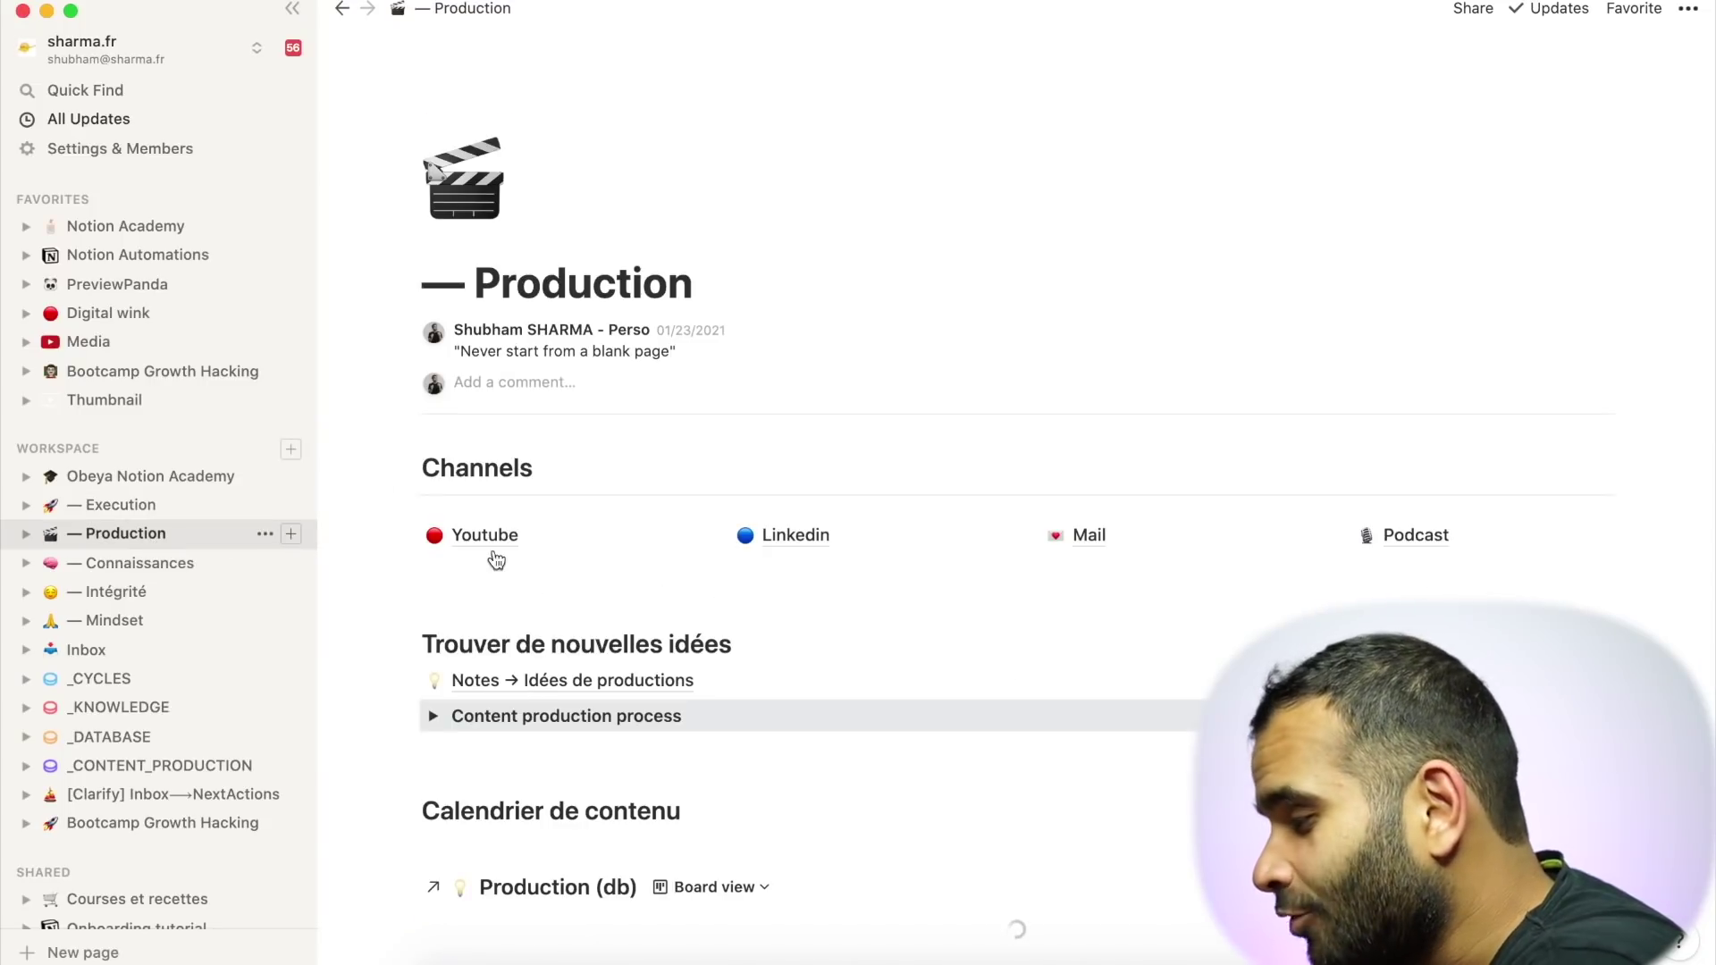
scroll(604, 488, "down", 7)
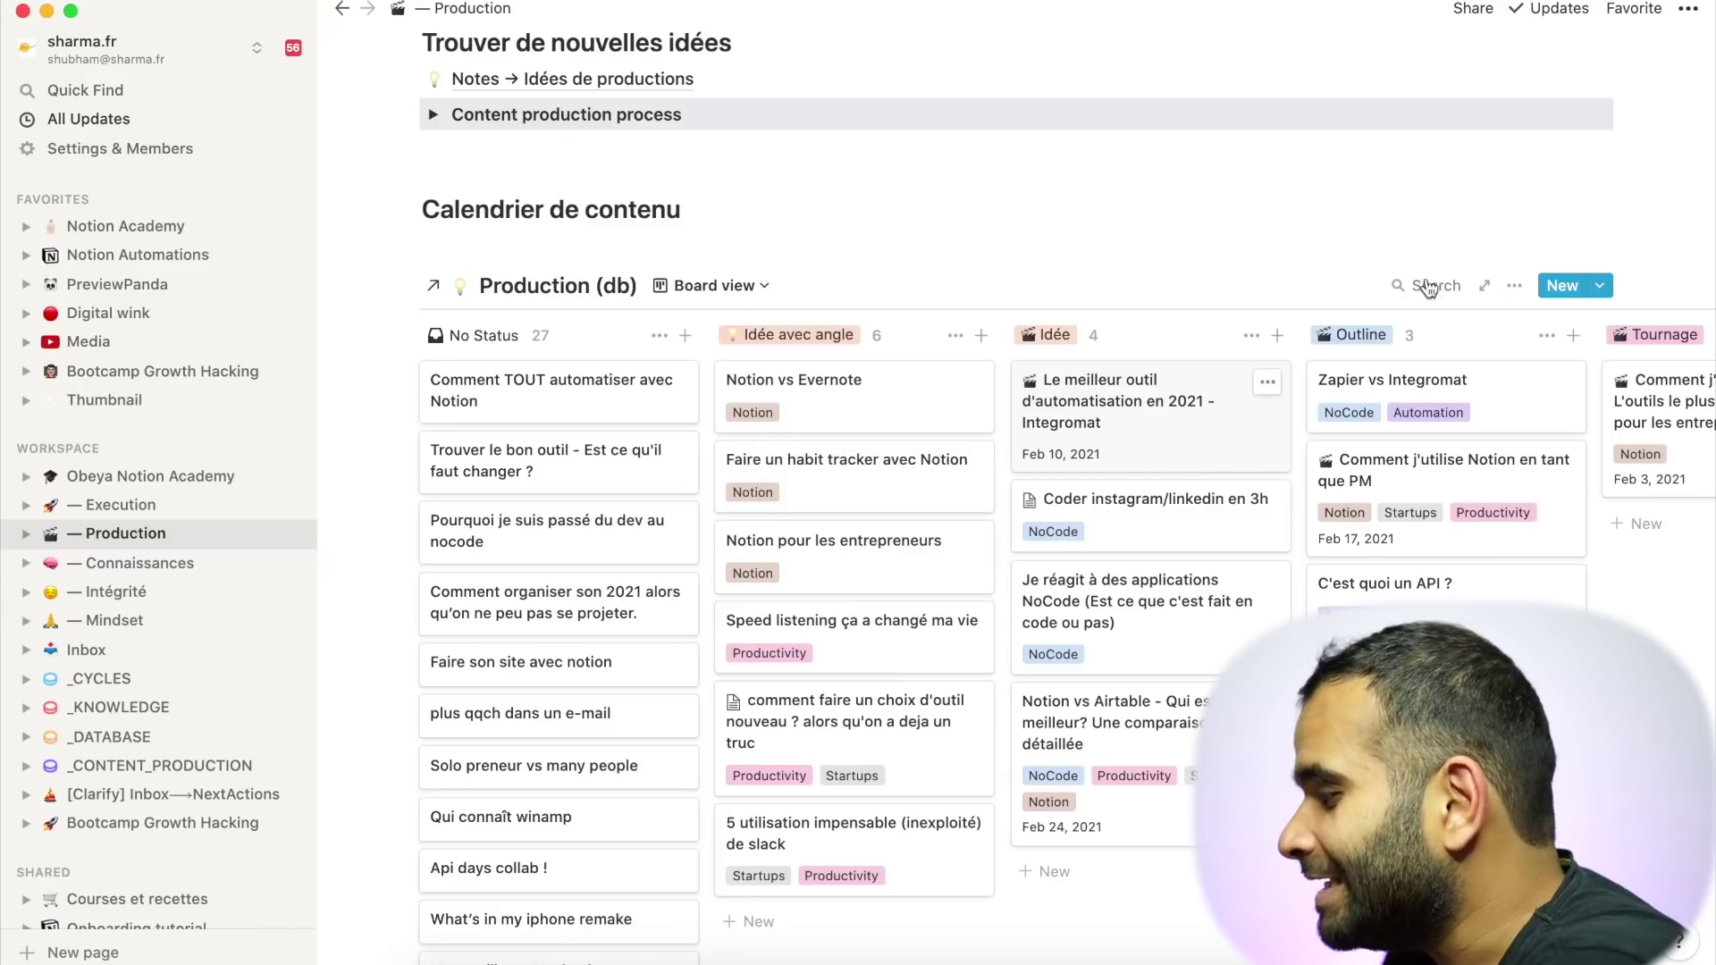
scroll(1318, 374, "up", 6)
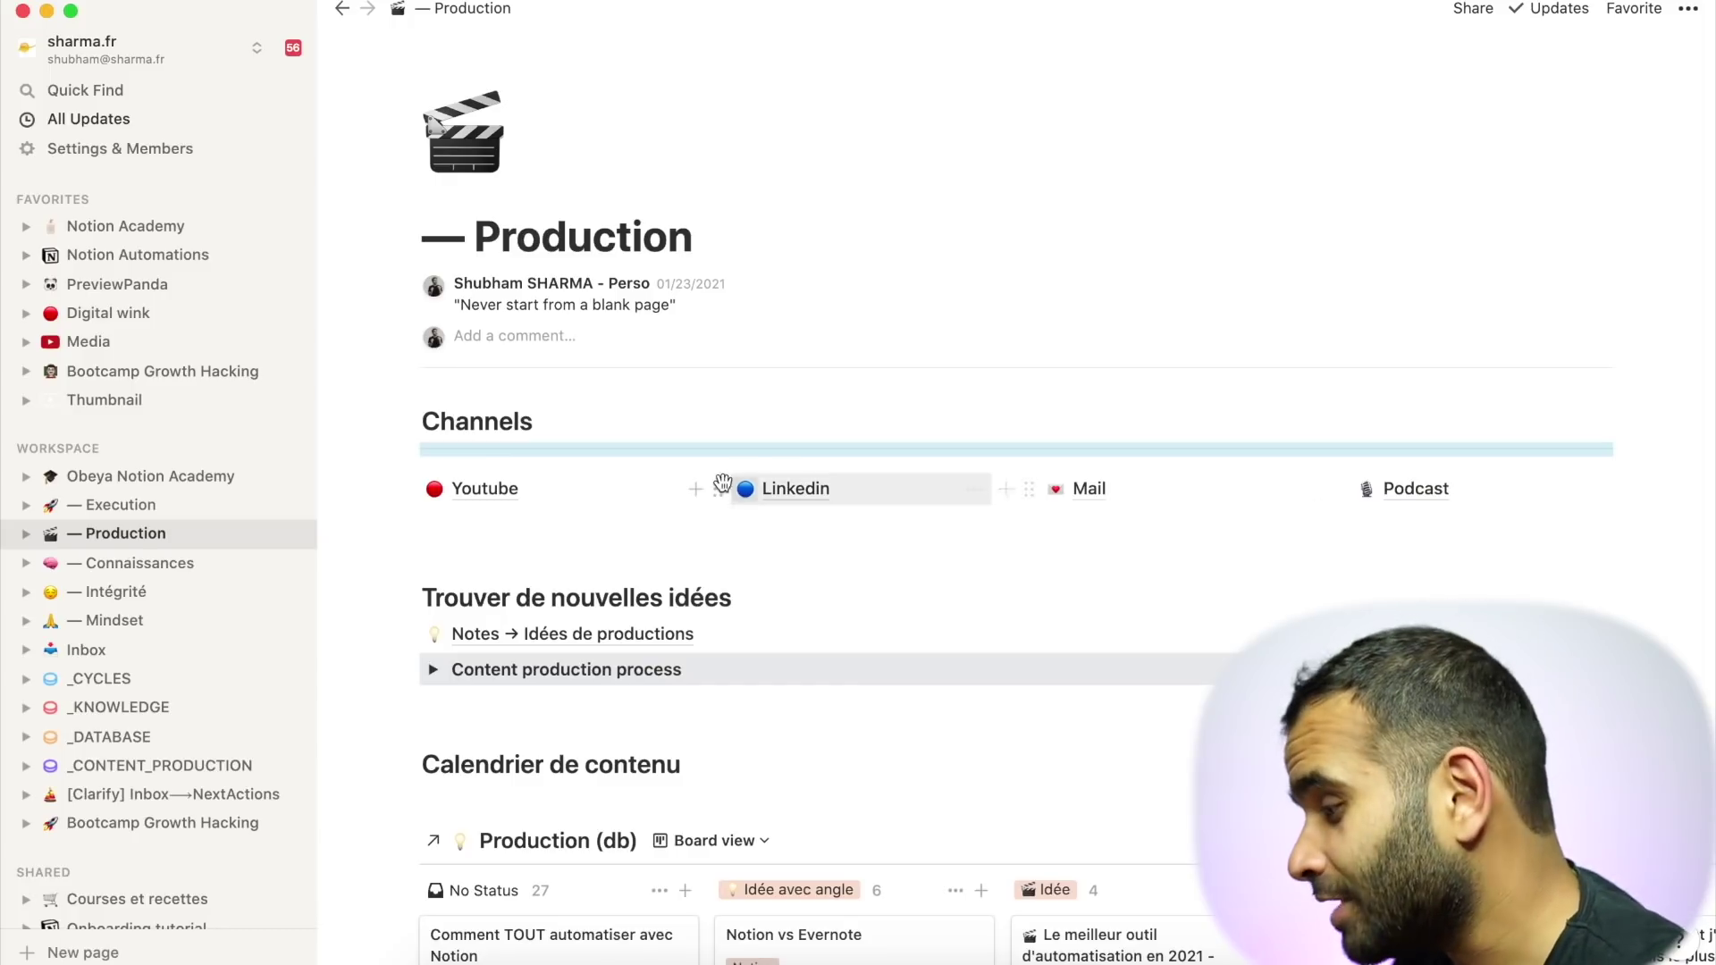
- Open the Mail channel page and examine the status columns of its Production (db) board
left_click(1090, 492)
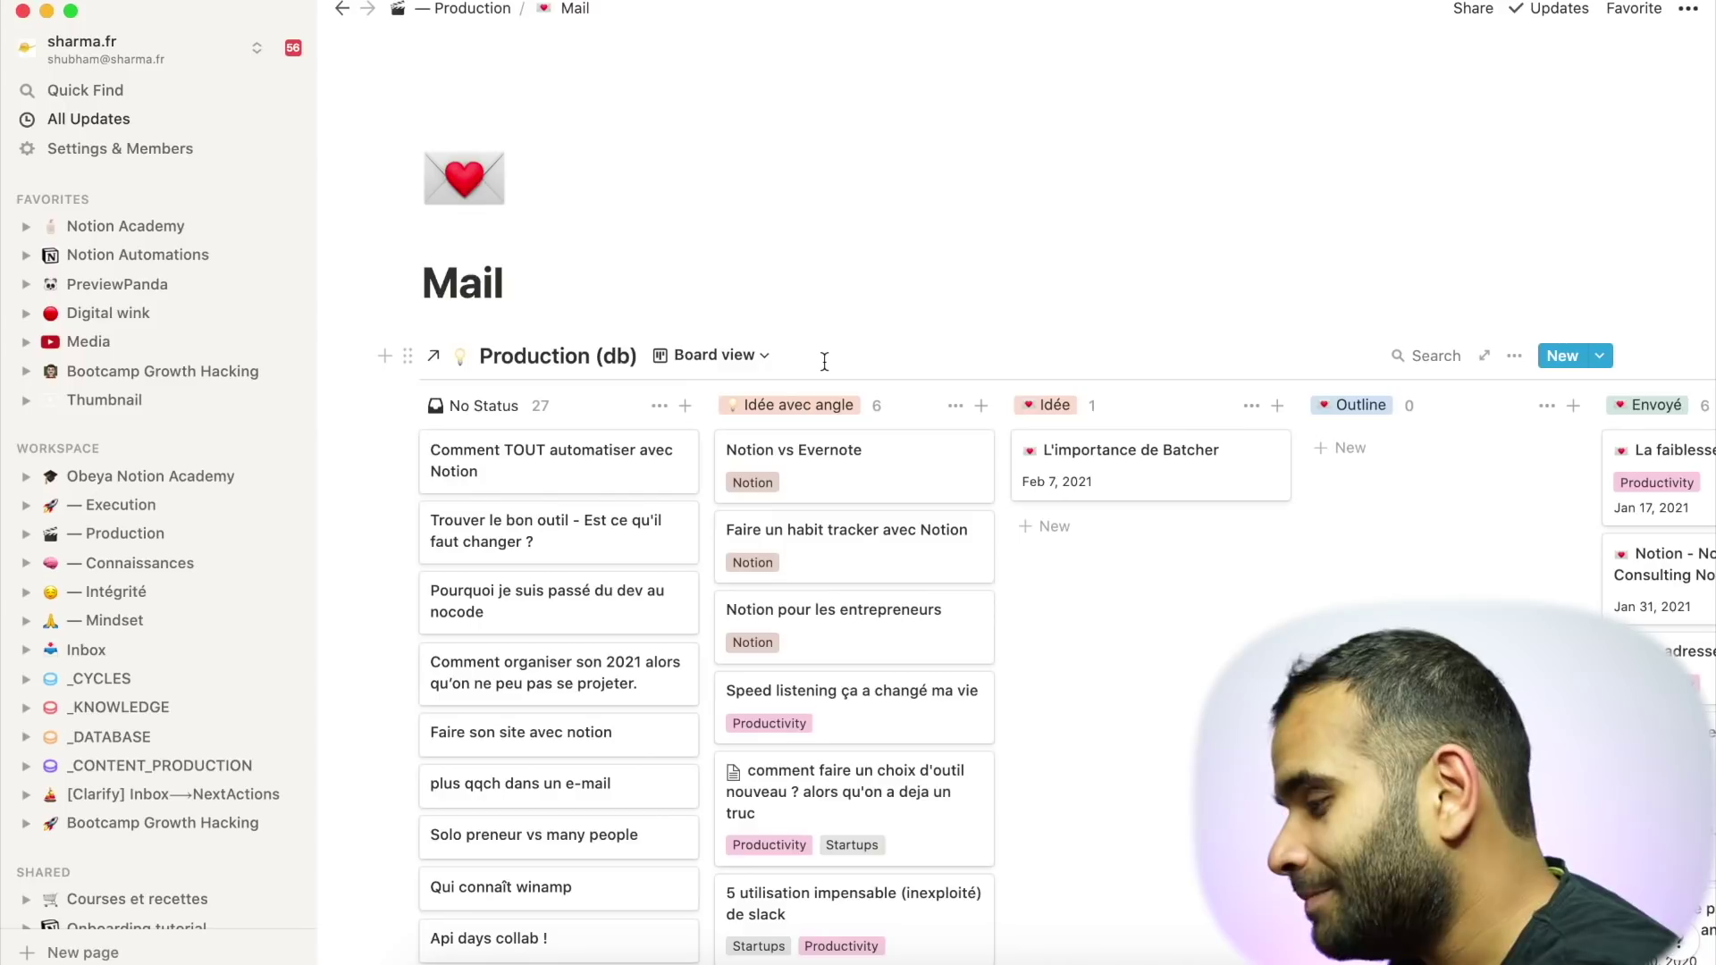
scroll(820, 360, "down", 2)
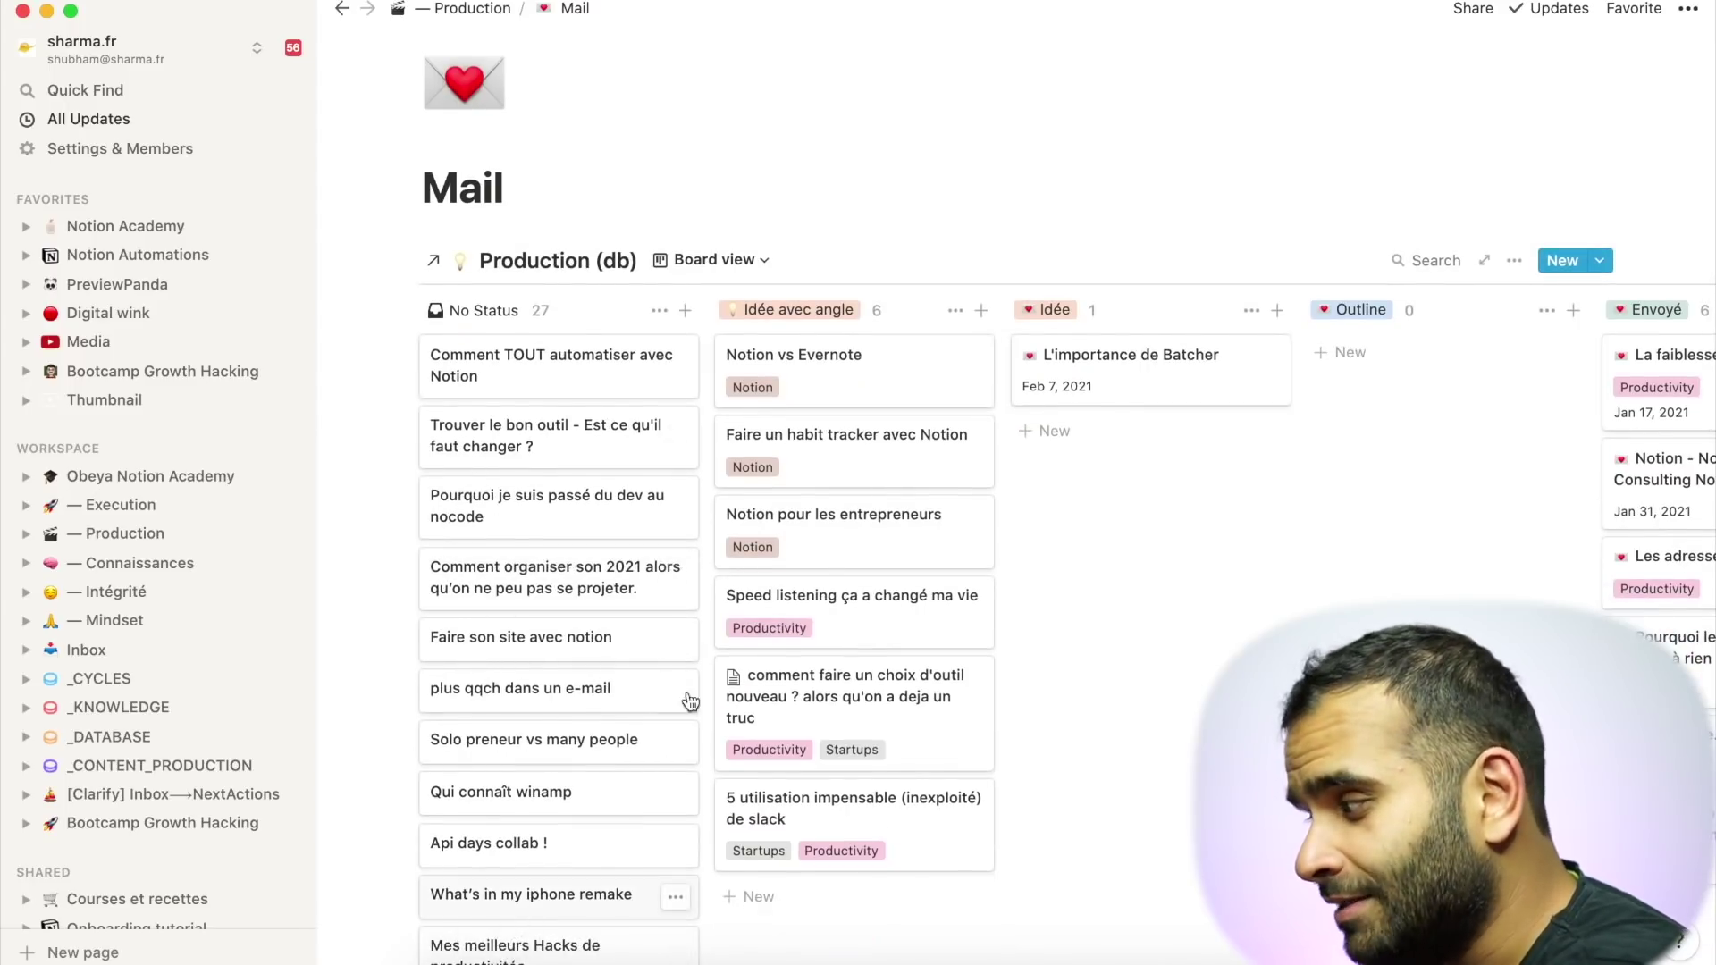
scroll(776, 804, "right", 3)
scroll(775, 624, "up", 2)
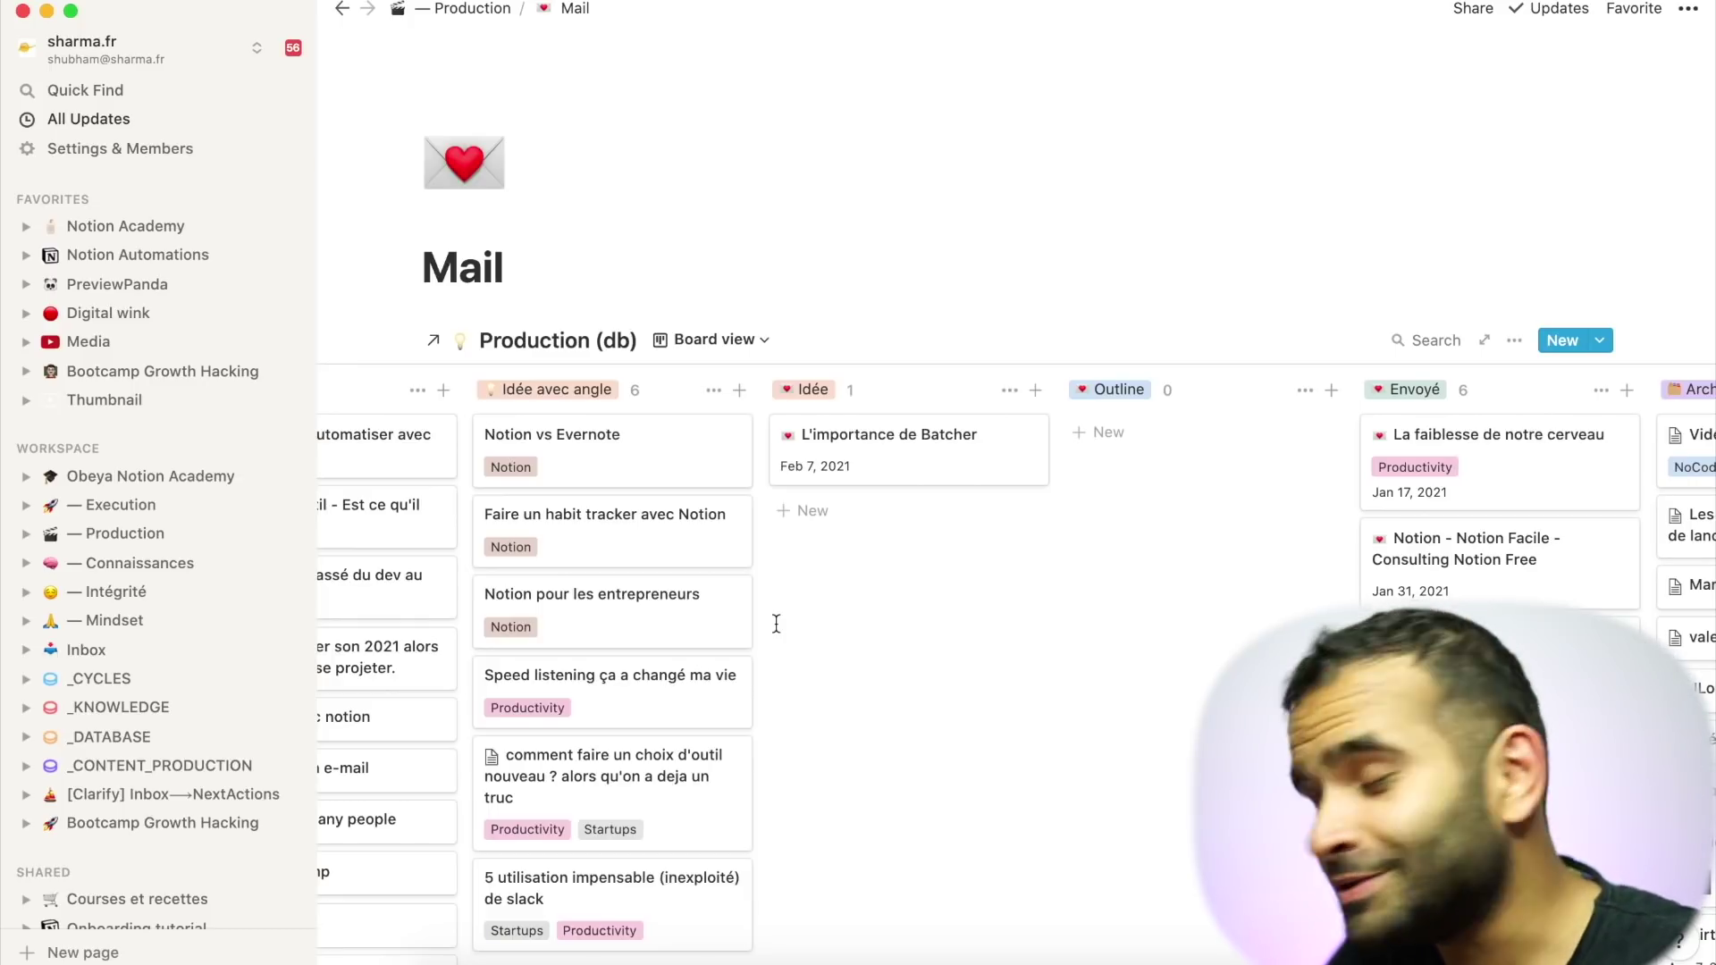
scroll(775, 625, "down", 1)
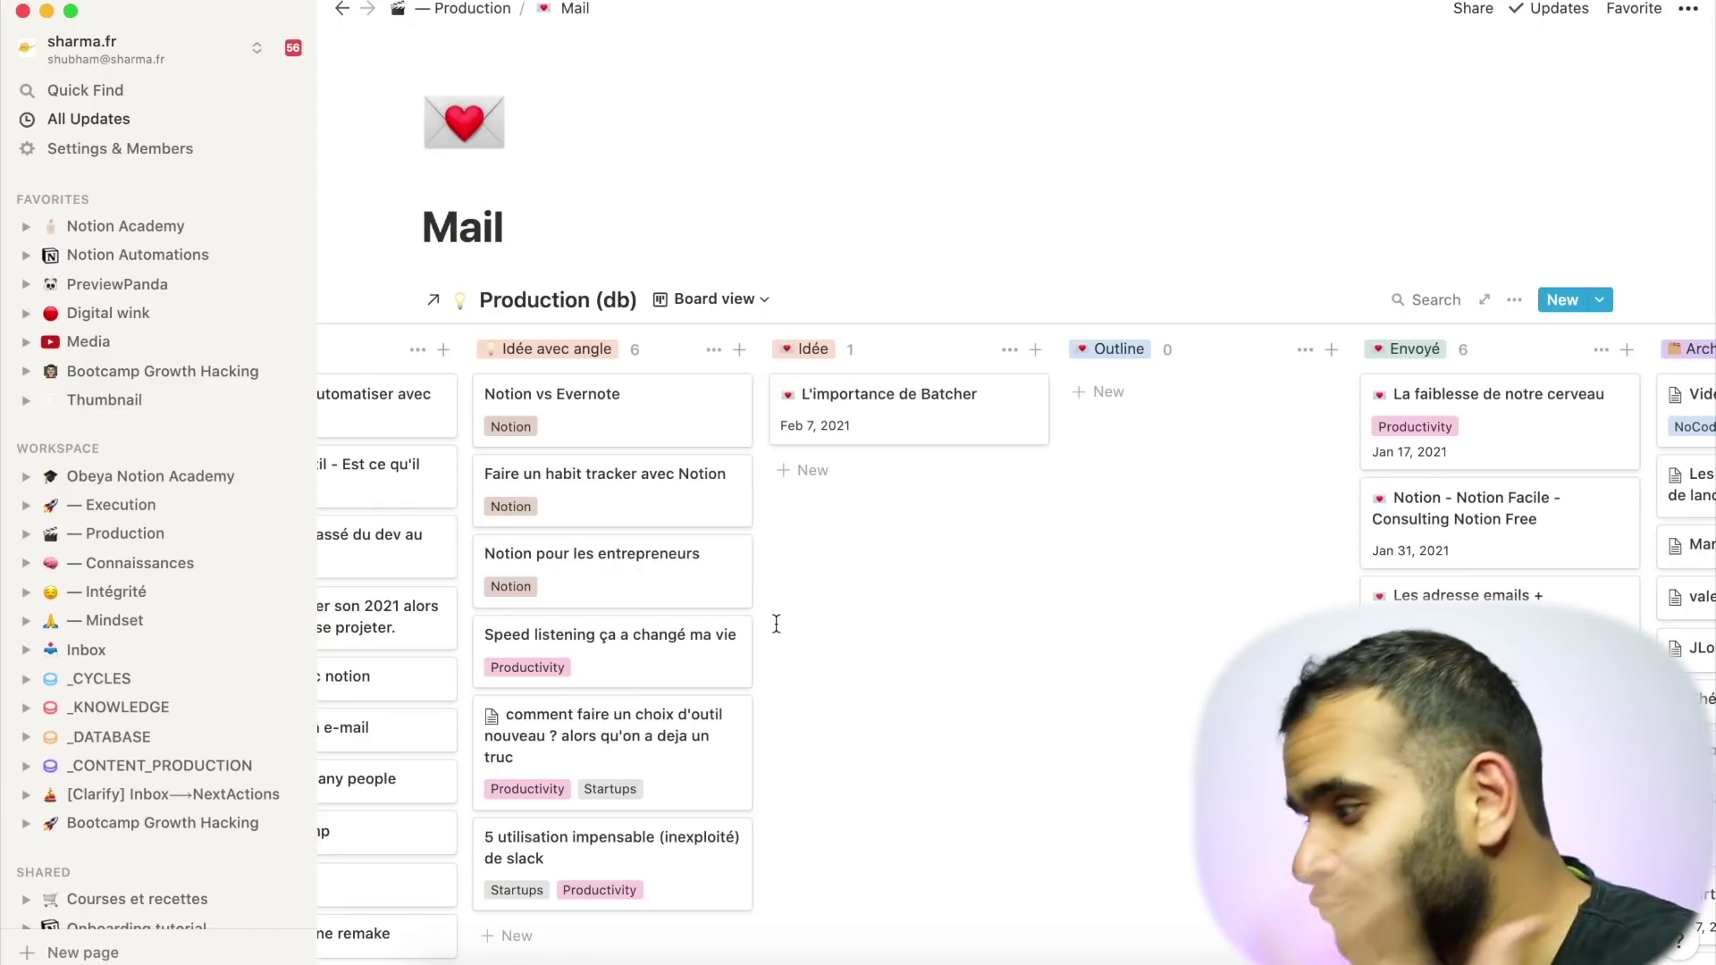
- Compare the Idée, Outline, Envoyé and Archivé columns of the Mail page's Production (db) board
scroll(776, 625, "down", 2)
scroll(595, 408, "left", 5)
scroll(784, 487, "right", 6)
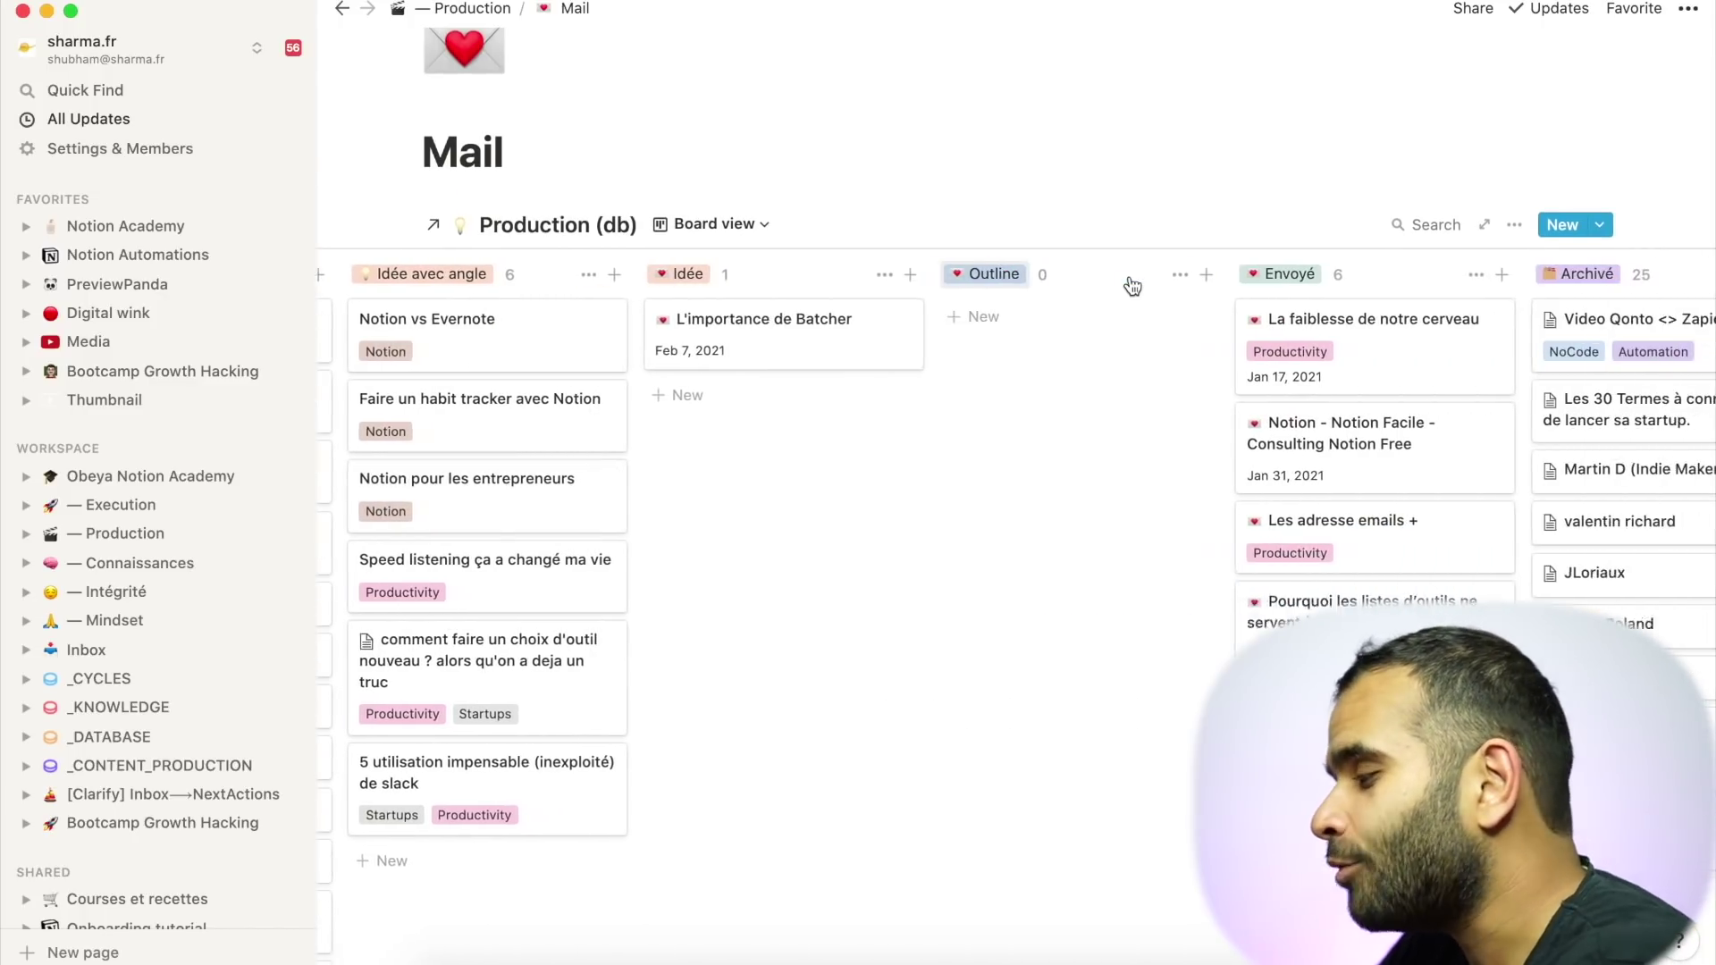
scroll(1132, 286, "right", 2)
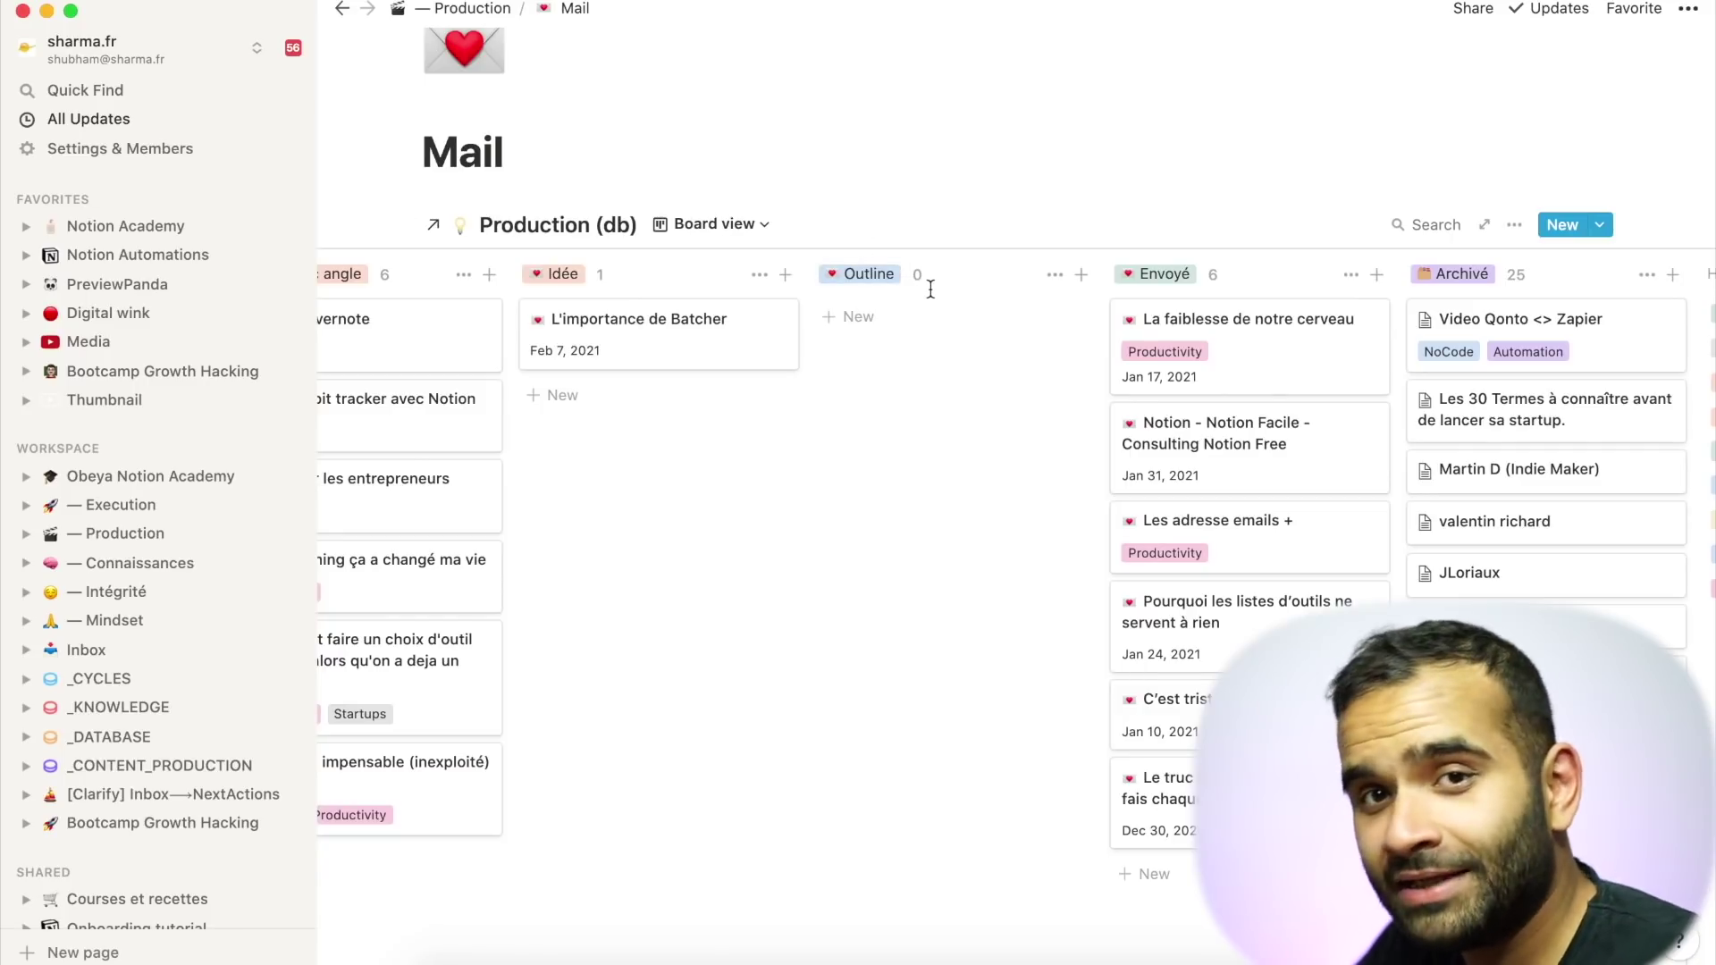
scroll(1262, 387, "down", 2)
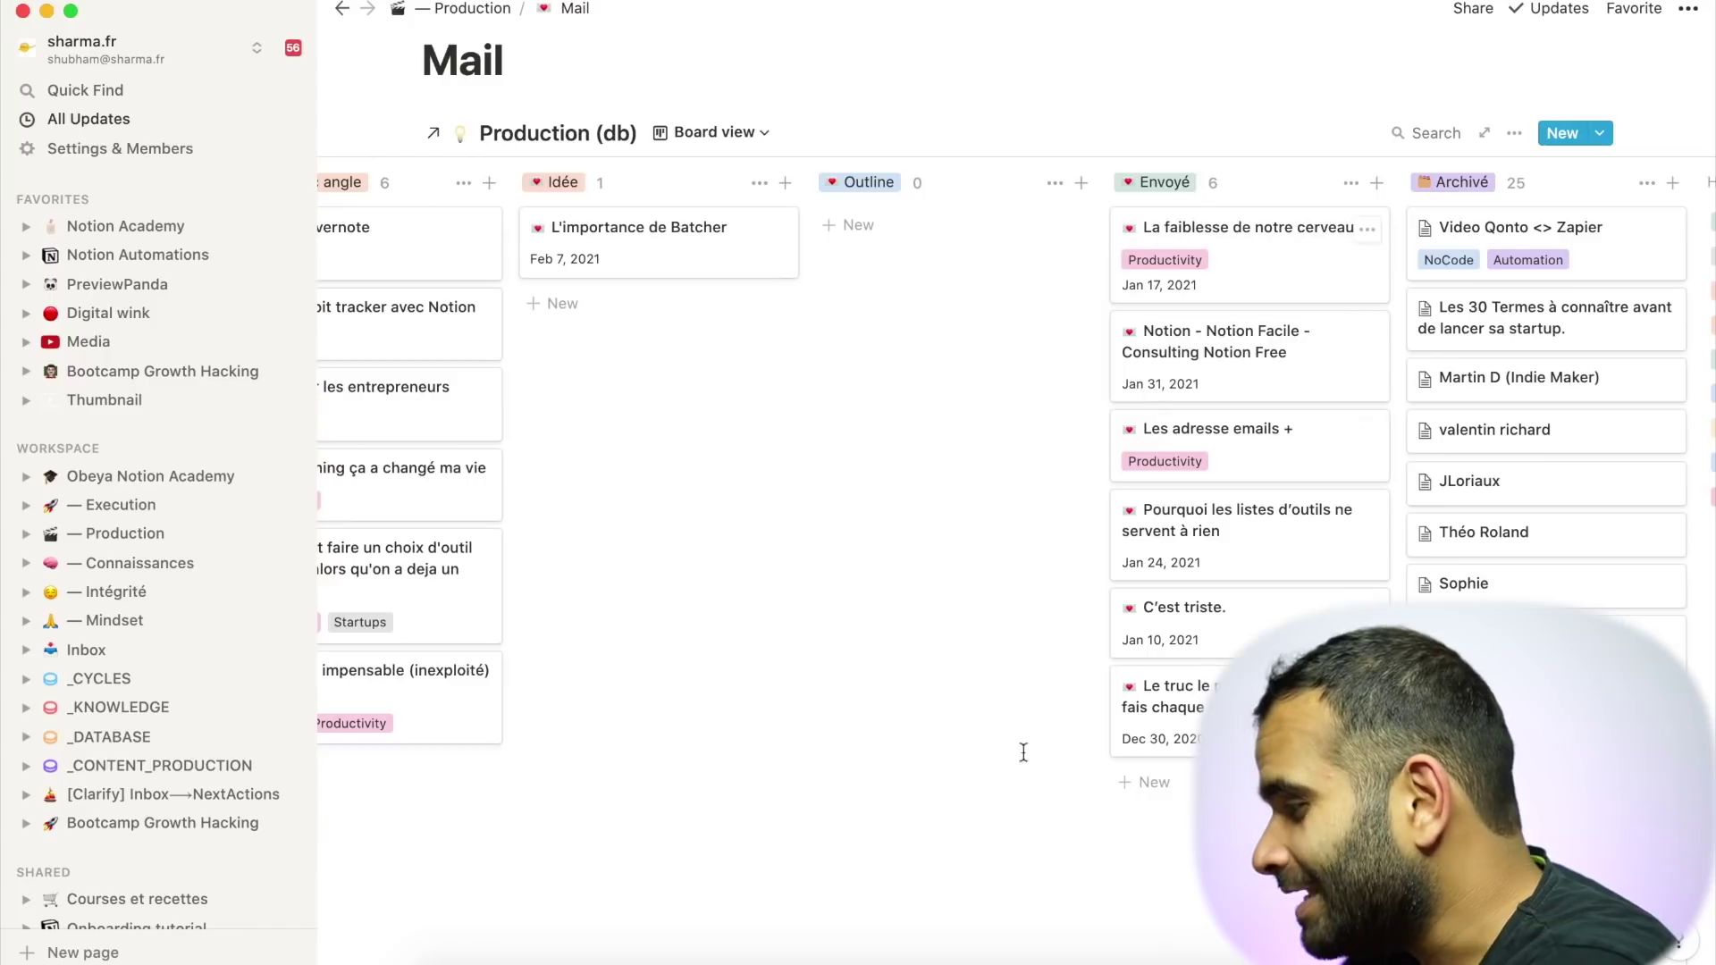
- Show the Mail page's Production (db) in Calendar view and go back to January 2021
scroll(1023, 753, "left", 5)
left_click(674, 134)
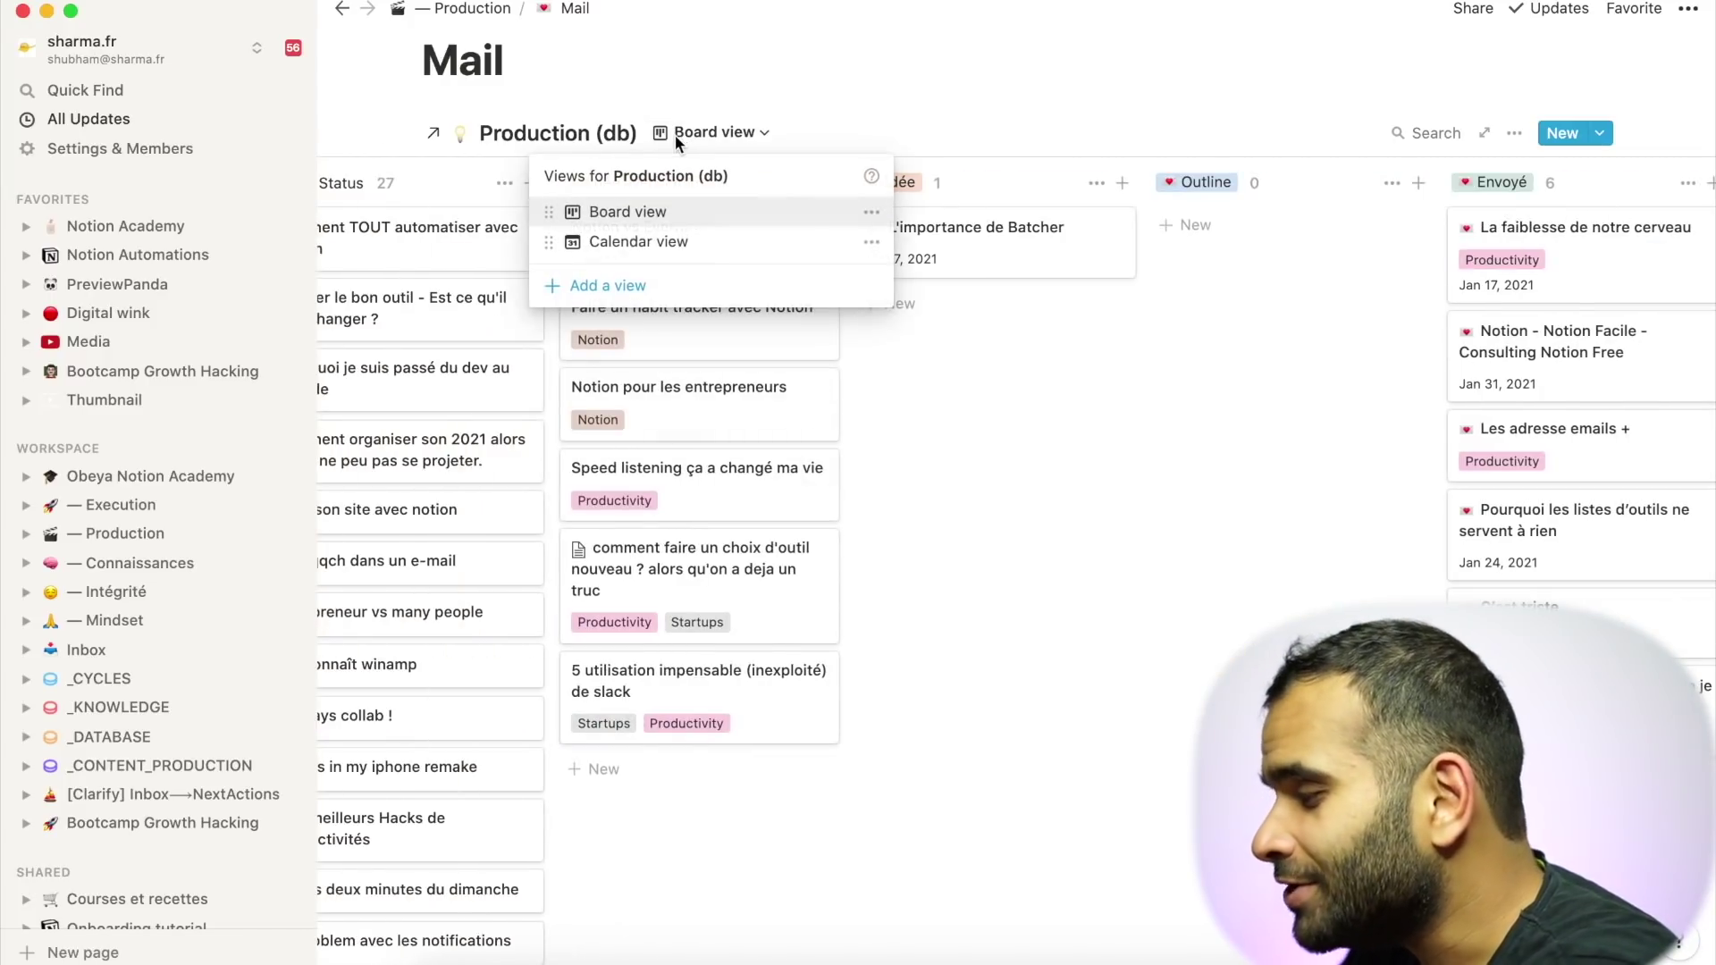
left_click(639, 243)
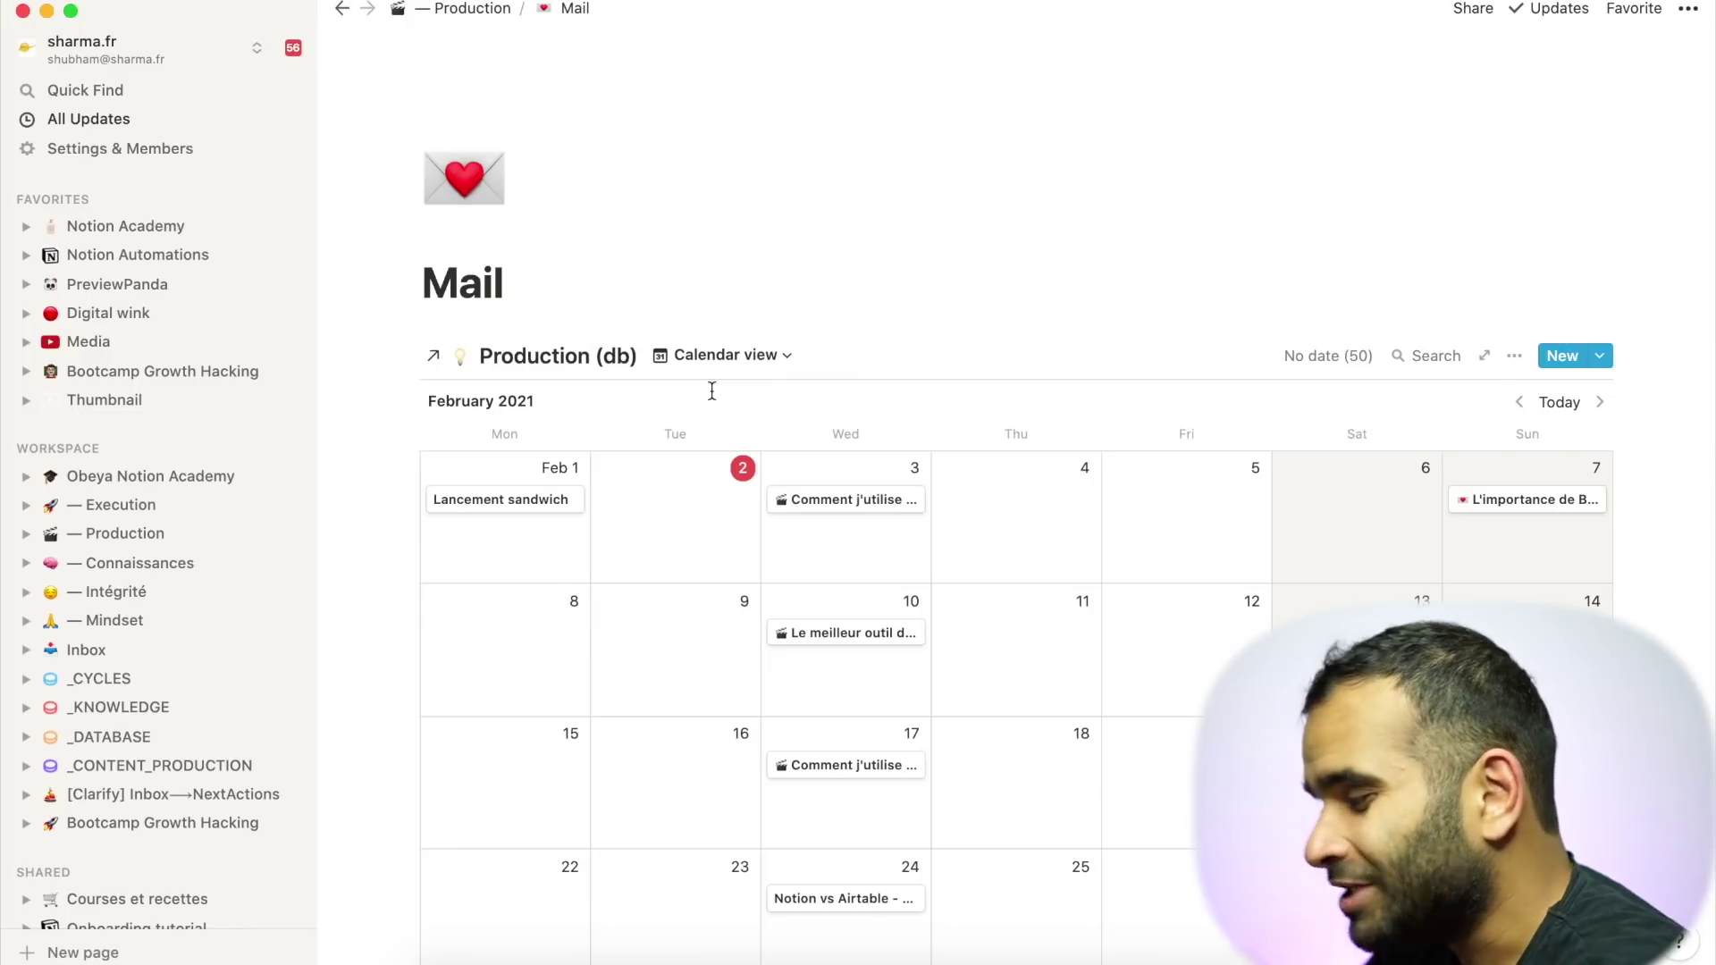
scroll(1049, 440, "down", 5)
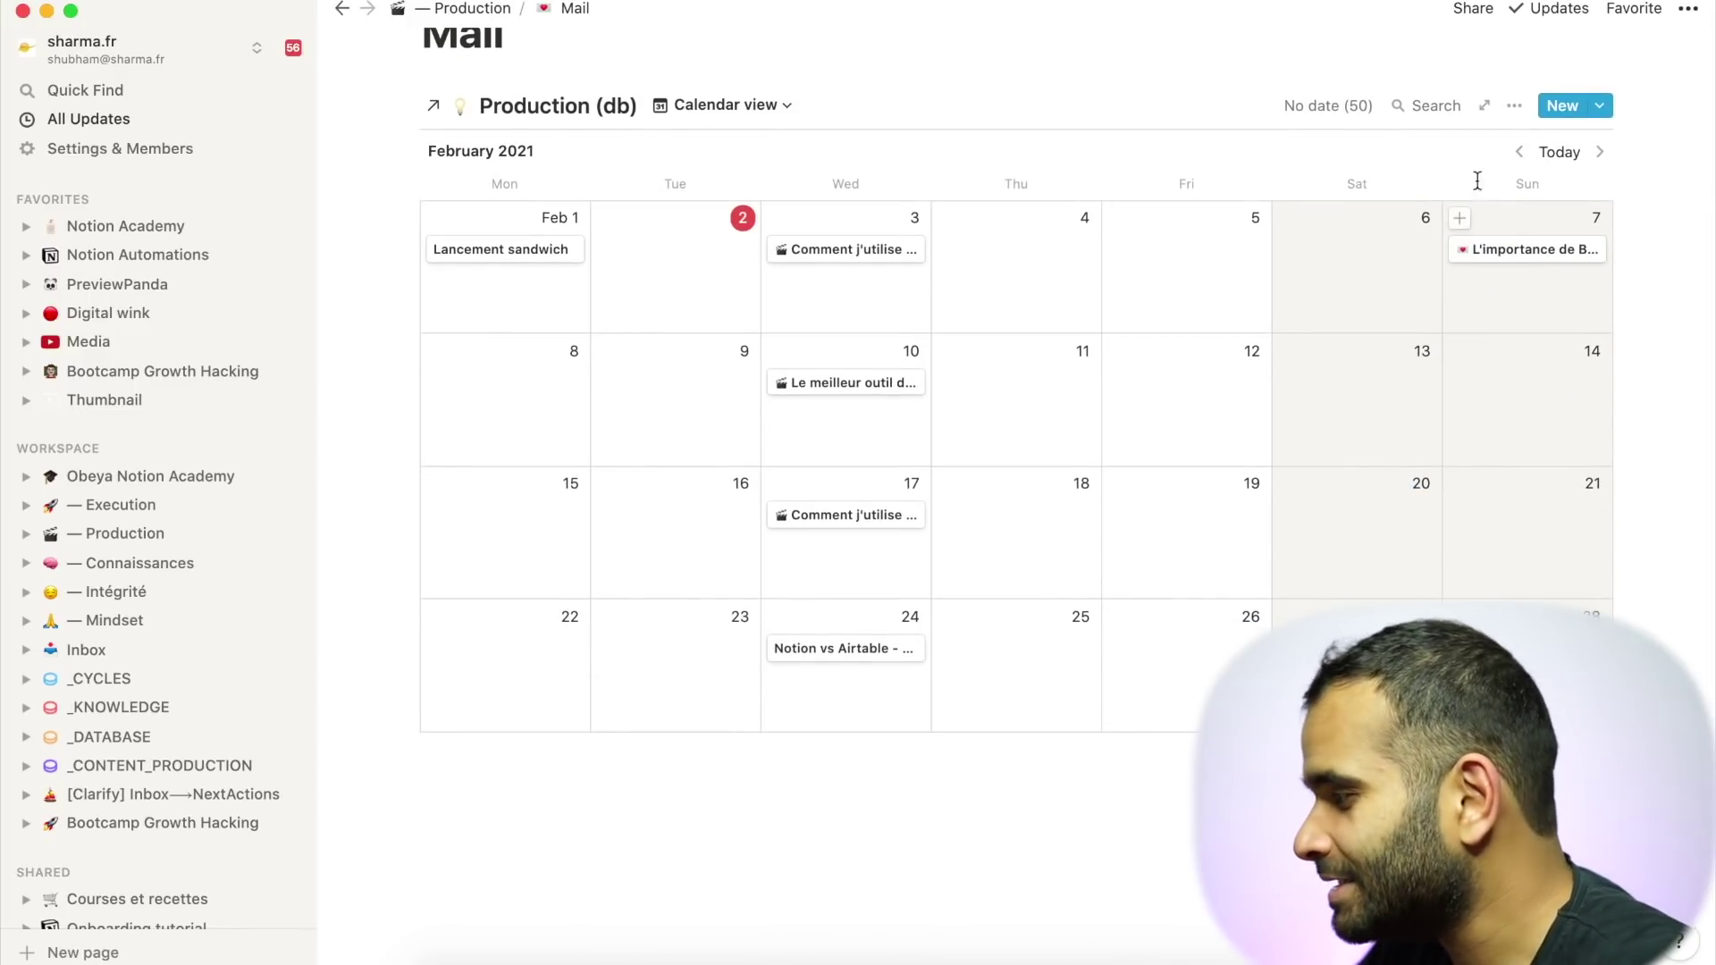
left_click(1521, 155)
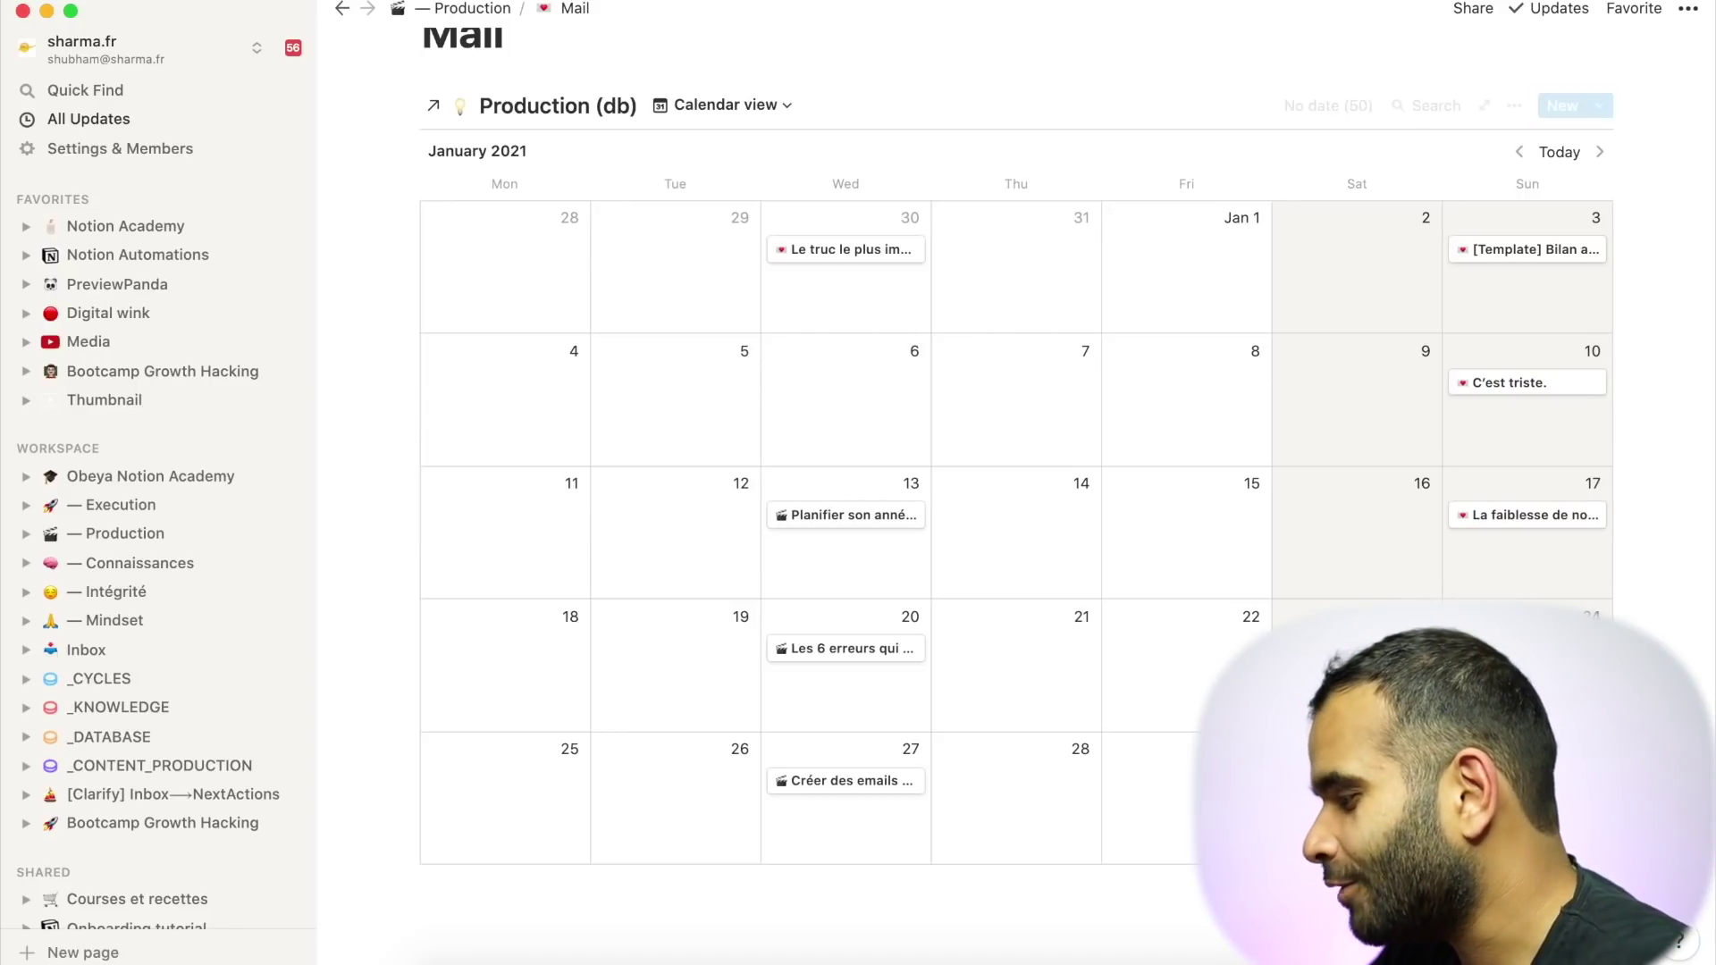
- Return the Mail page's Production (db) to Board view
left_click(676, 105)
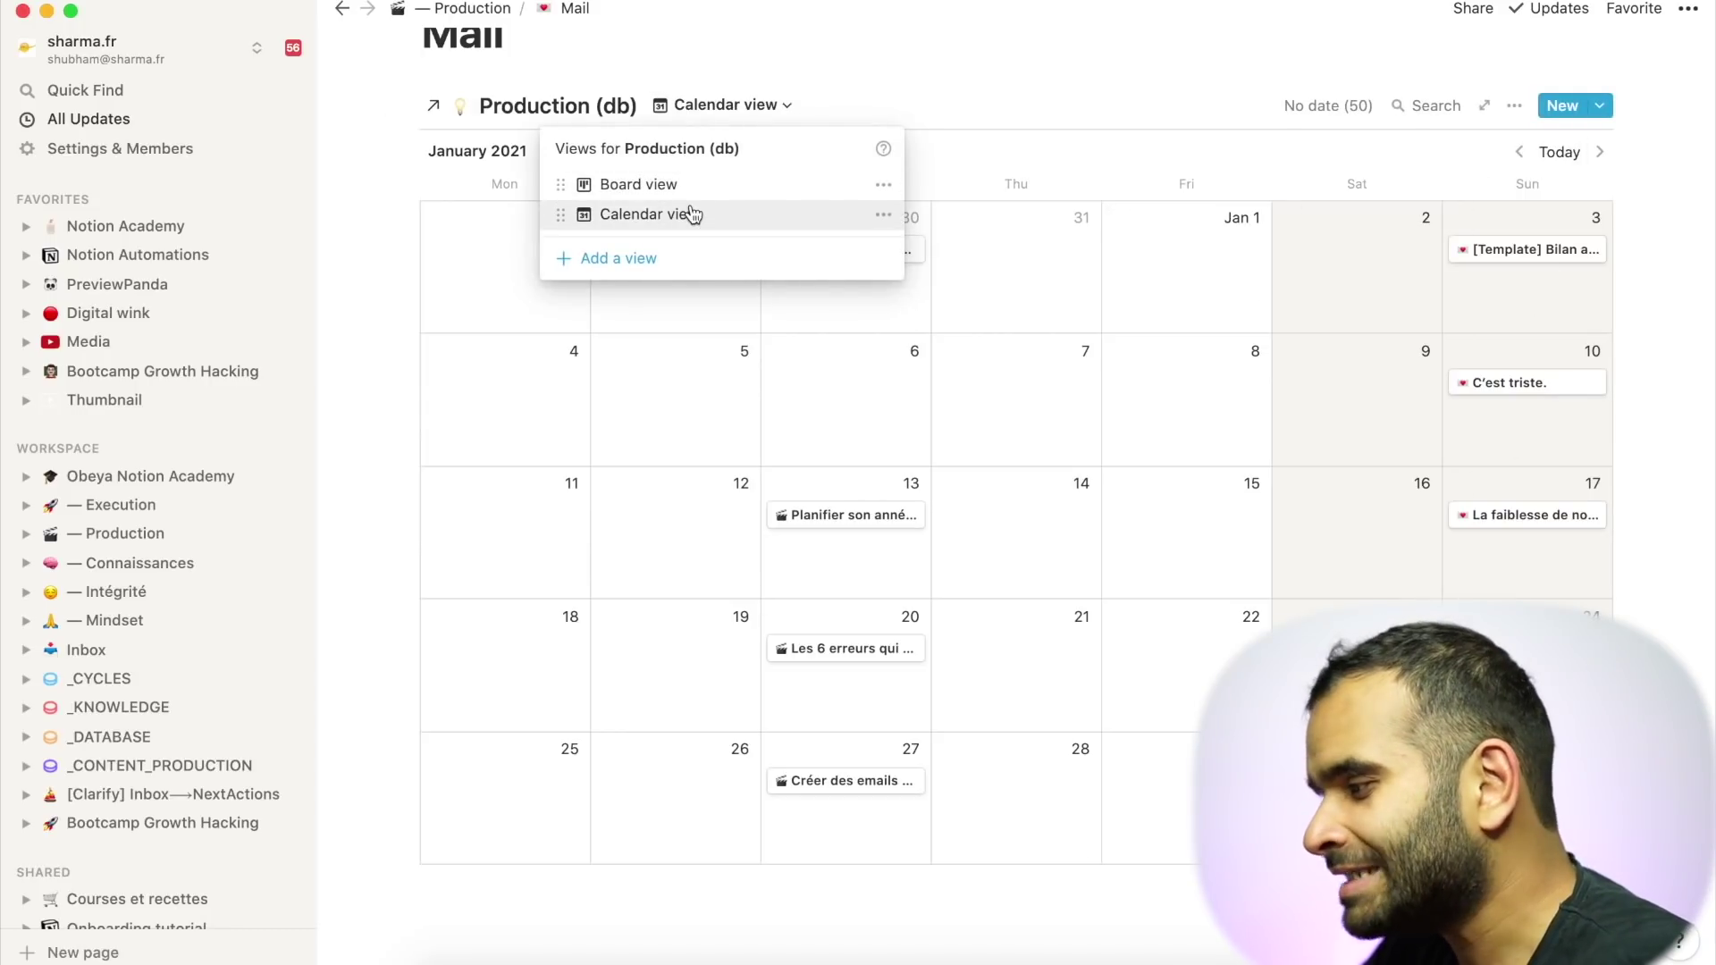
left_click(705, 185)
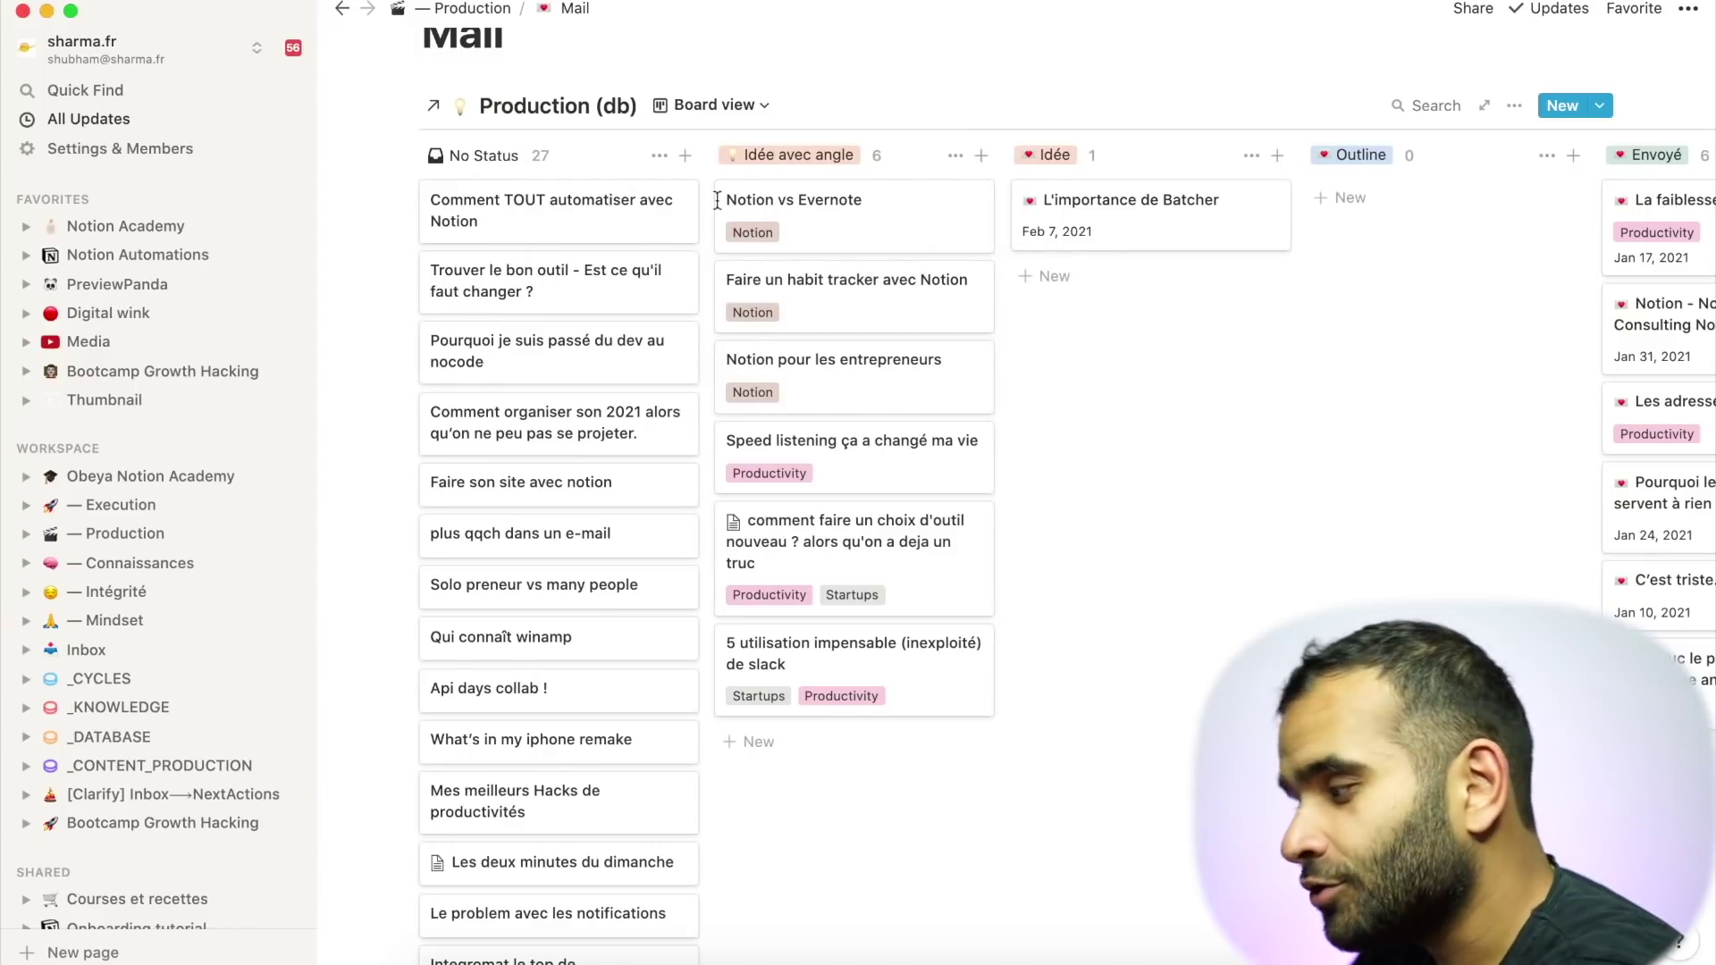
scroll(536, 179, "up", 5)
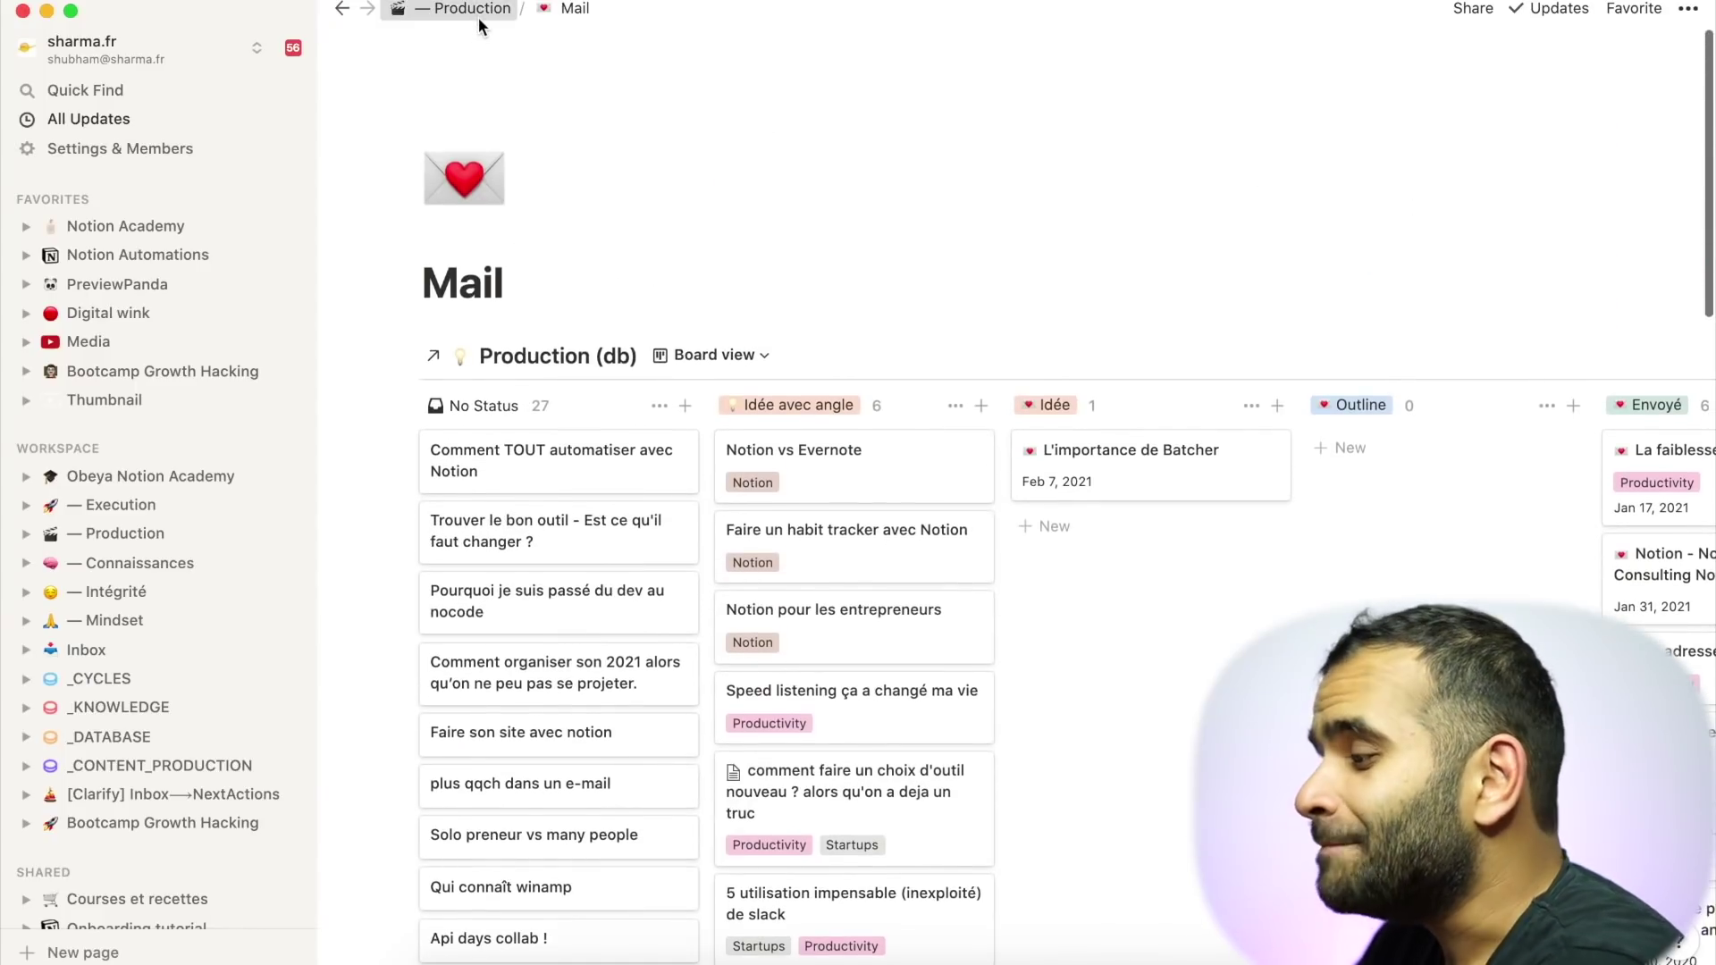
- Go back to the Production page, open the Youtube channel page and examine its board from No Status to Archivé
left_click(479, 11)
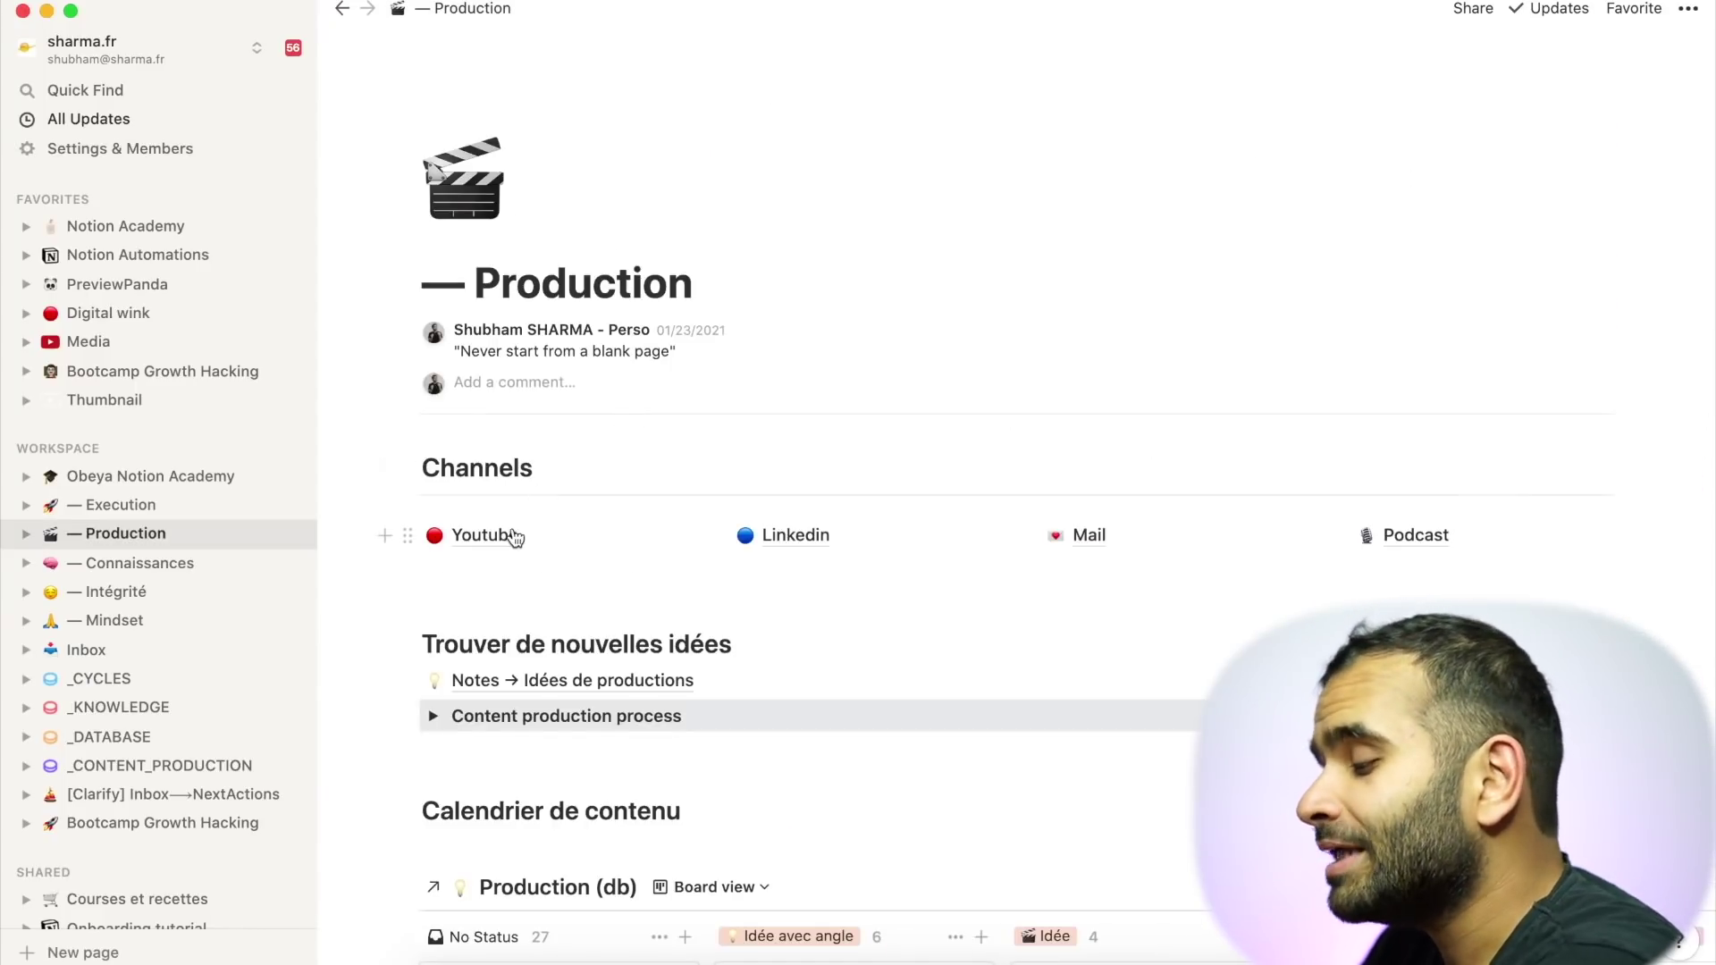
left_click(511, 535)
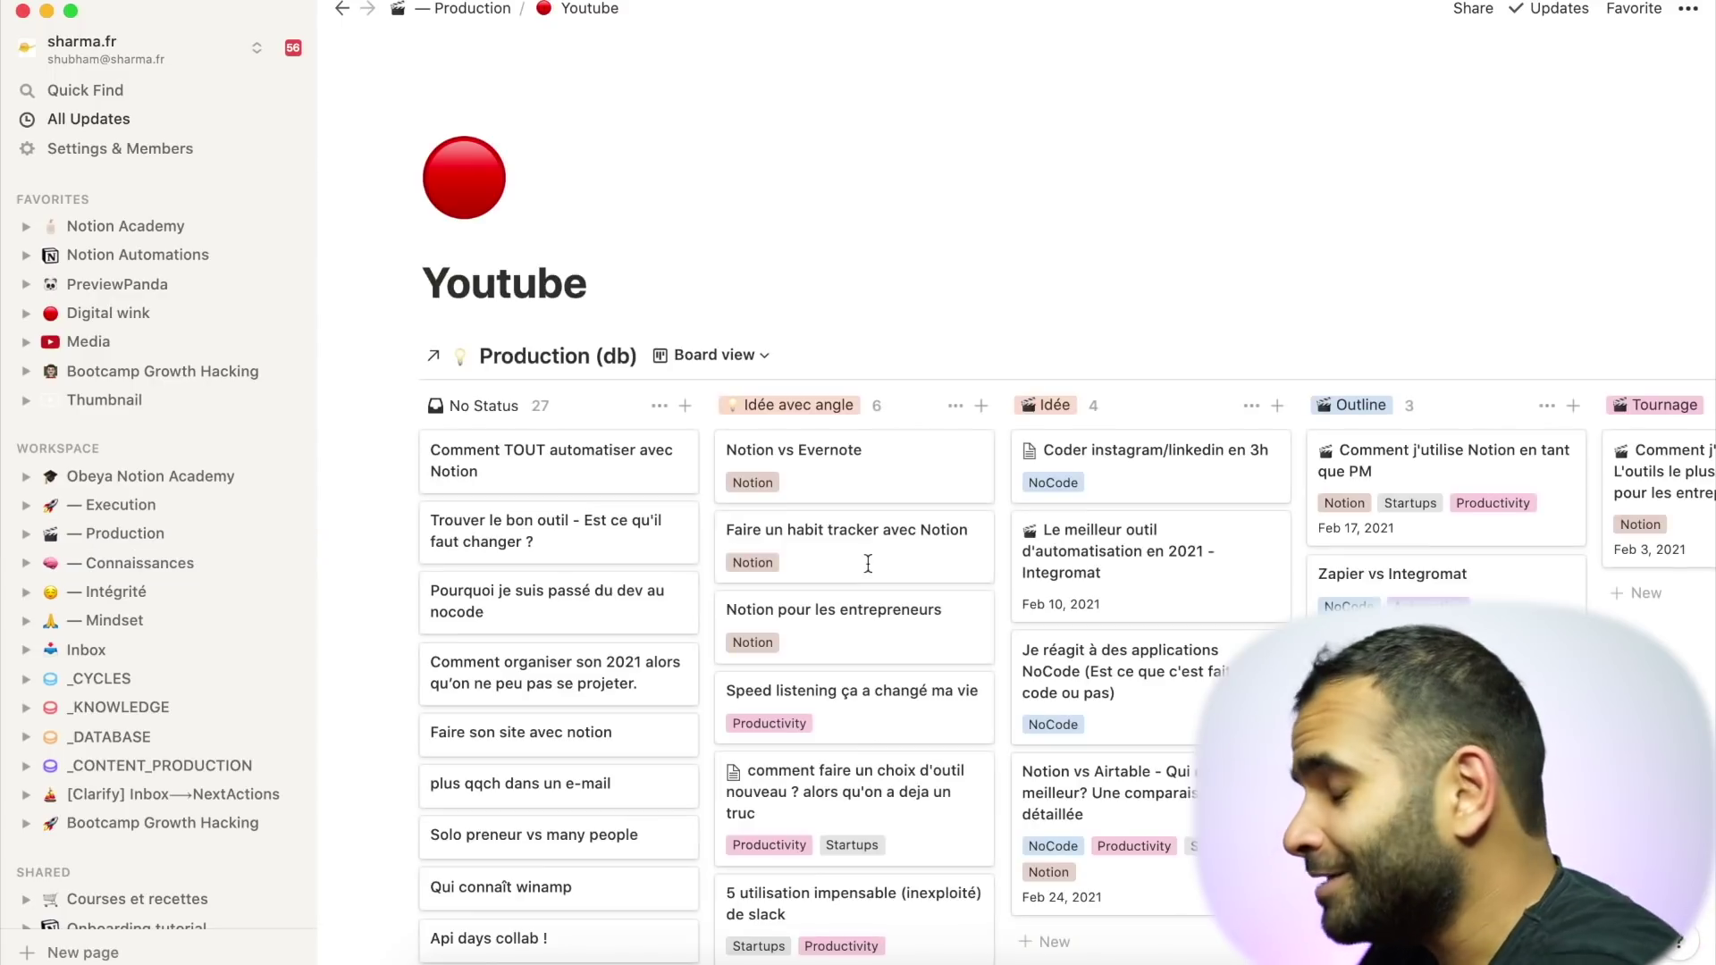
scroll(866, 572, "down", 2)
scroll(871, 573, "right", 10)
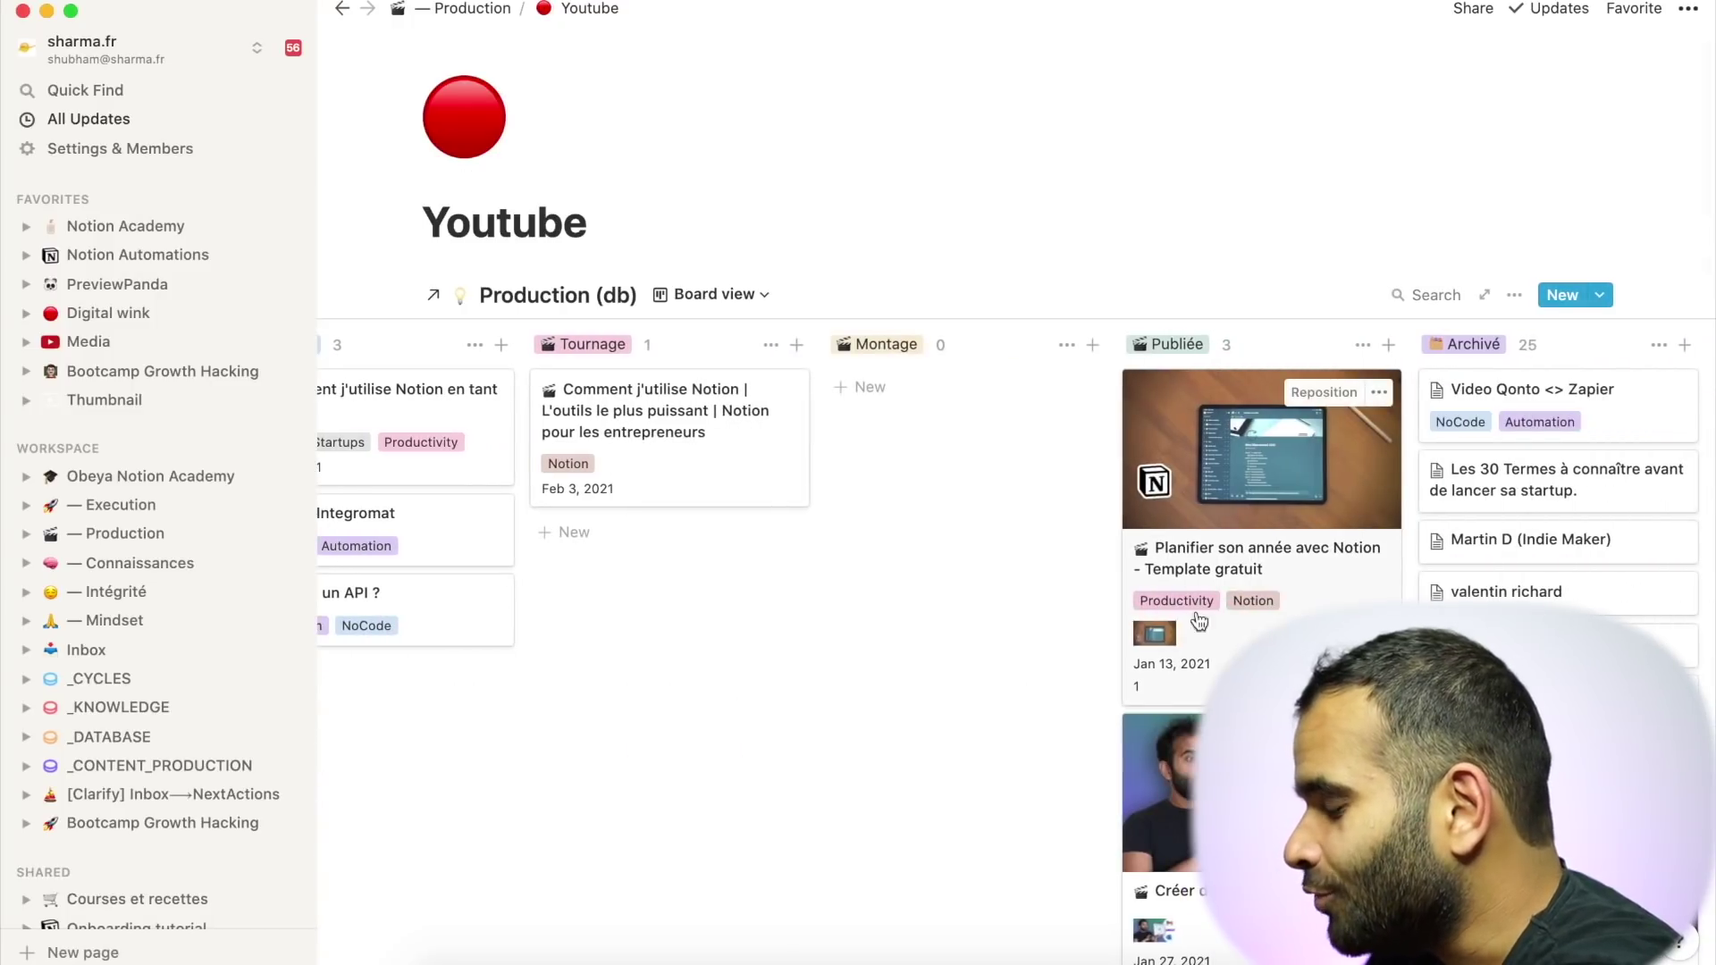
- Open the "Planifier son année avec Notion - Template gratuit" card, read its properties, title ideas and story outline, and close it
left_click(1260, 465)
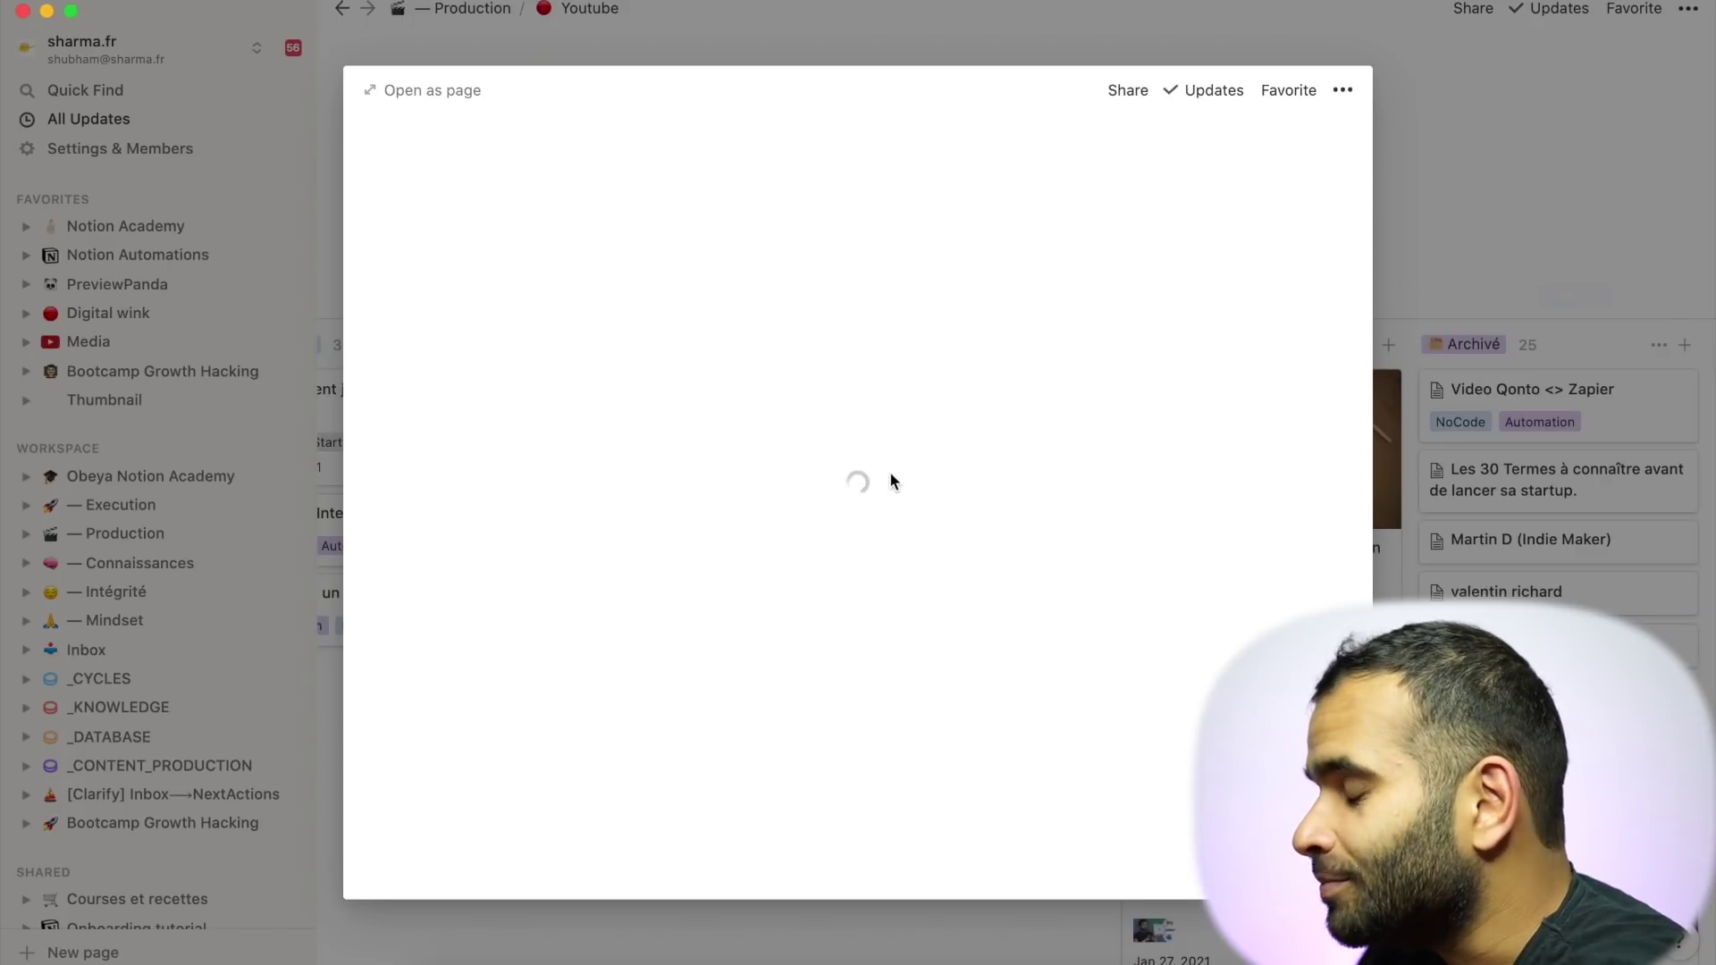
scroll(566, 514, "down", 5)
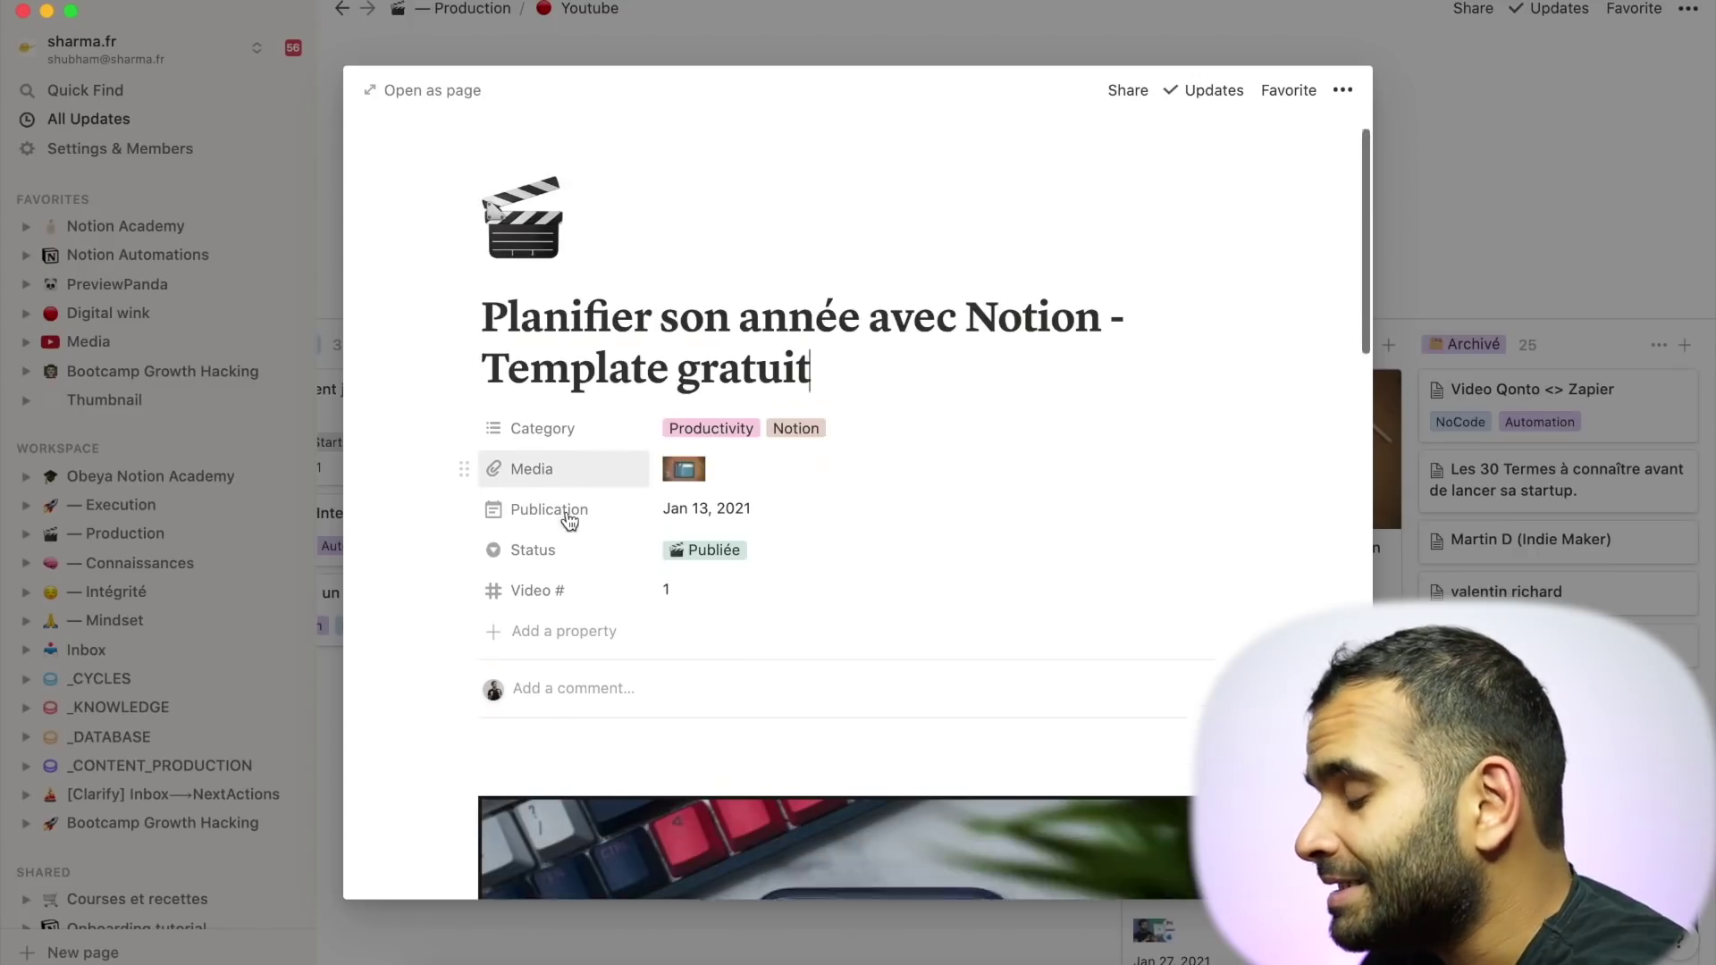
scroll(658, 372, "down", 10)
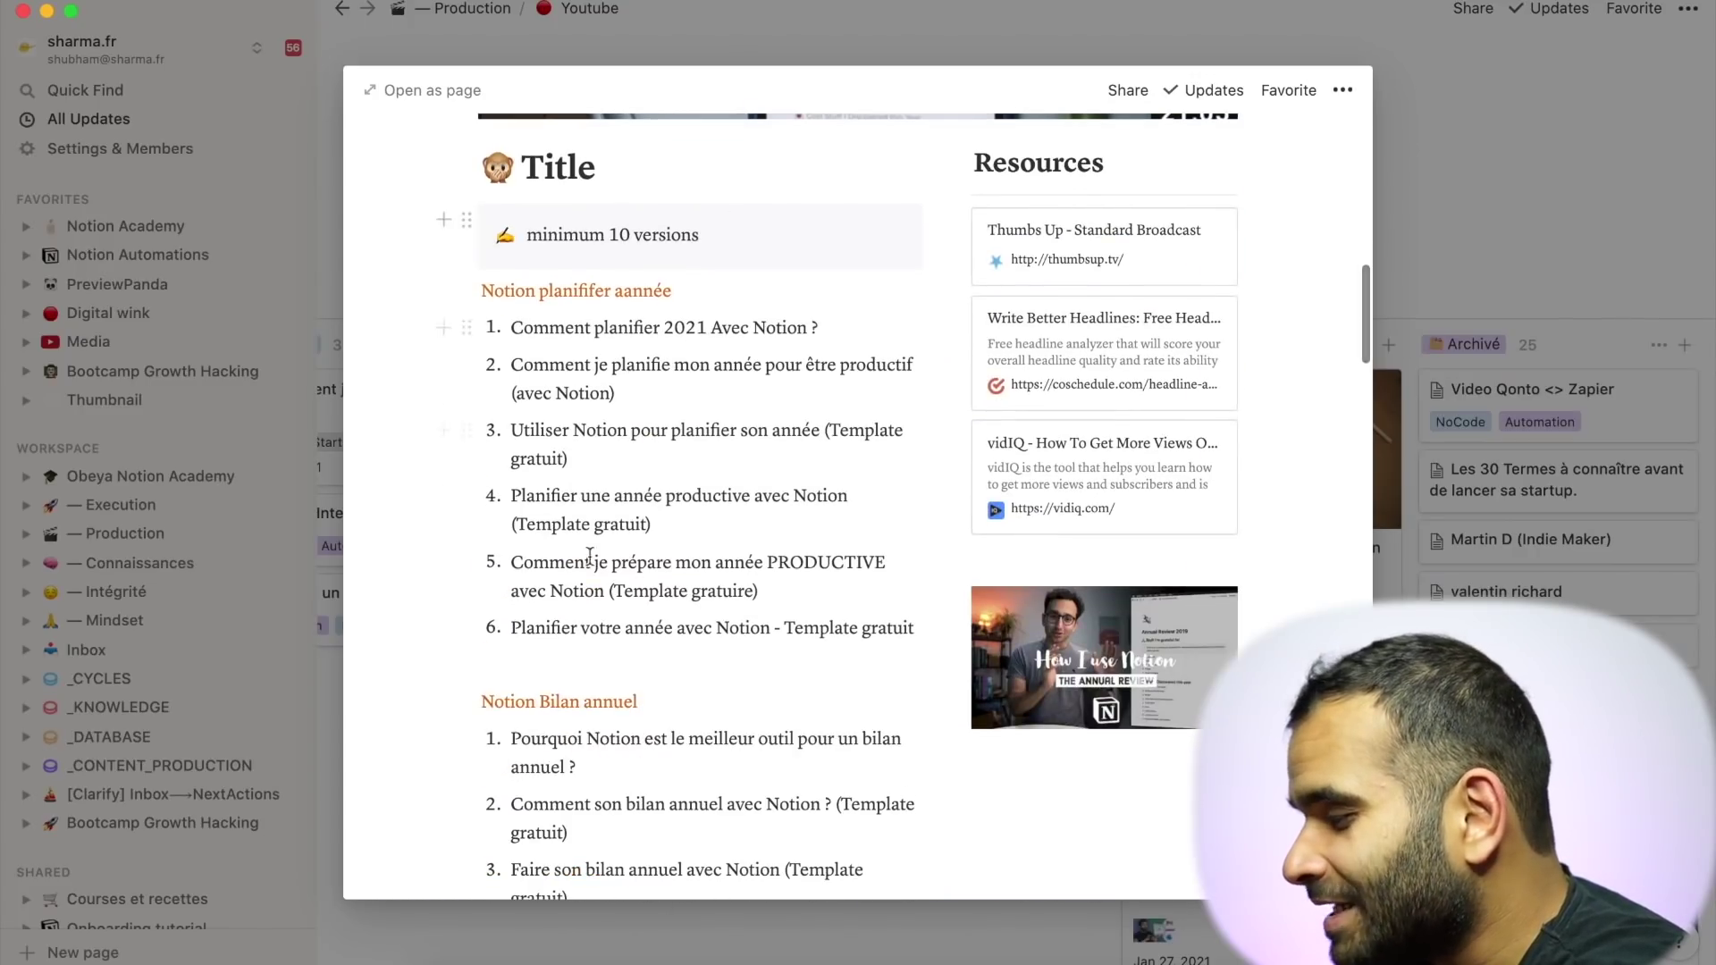
scroll(696, 655, "down", 3)
scroll(754, 357, "up", 5)
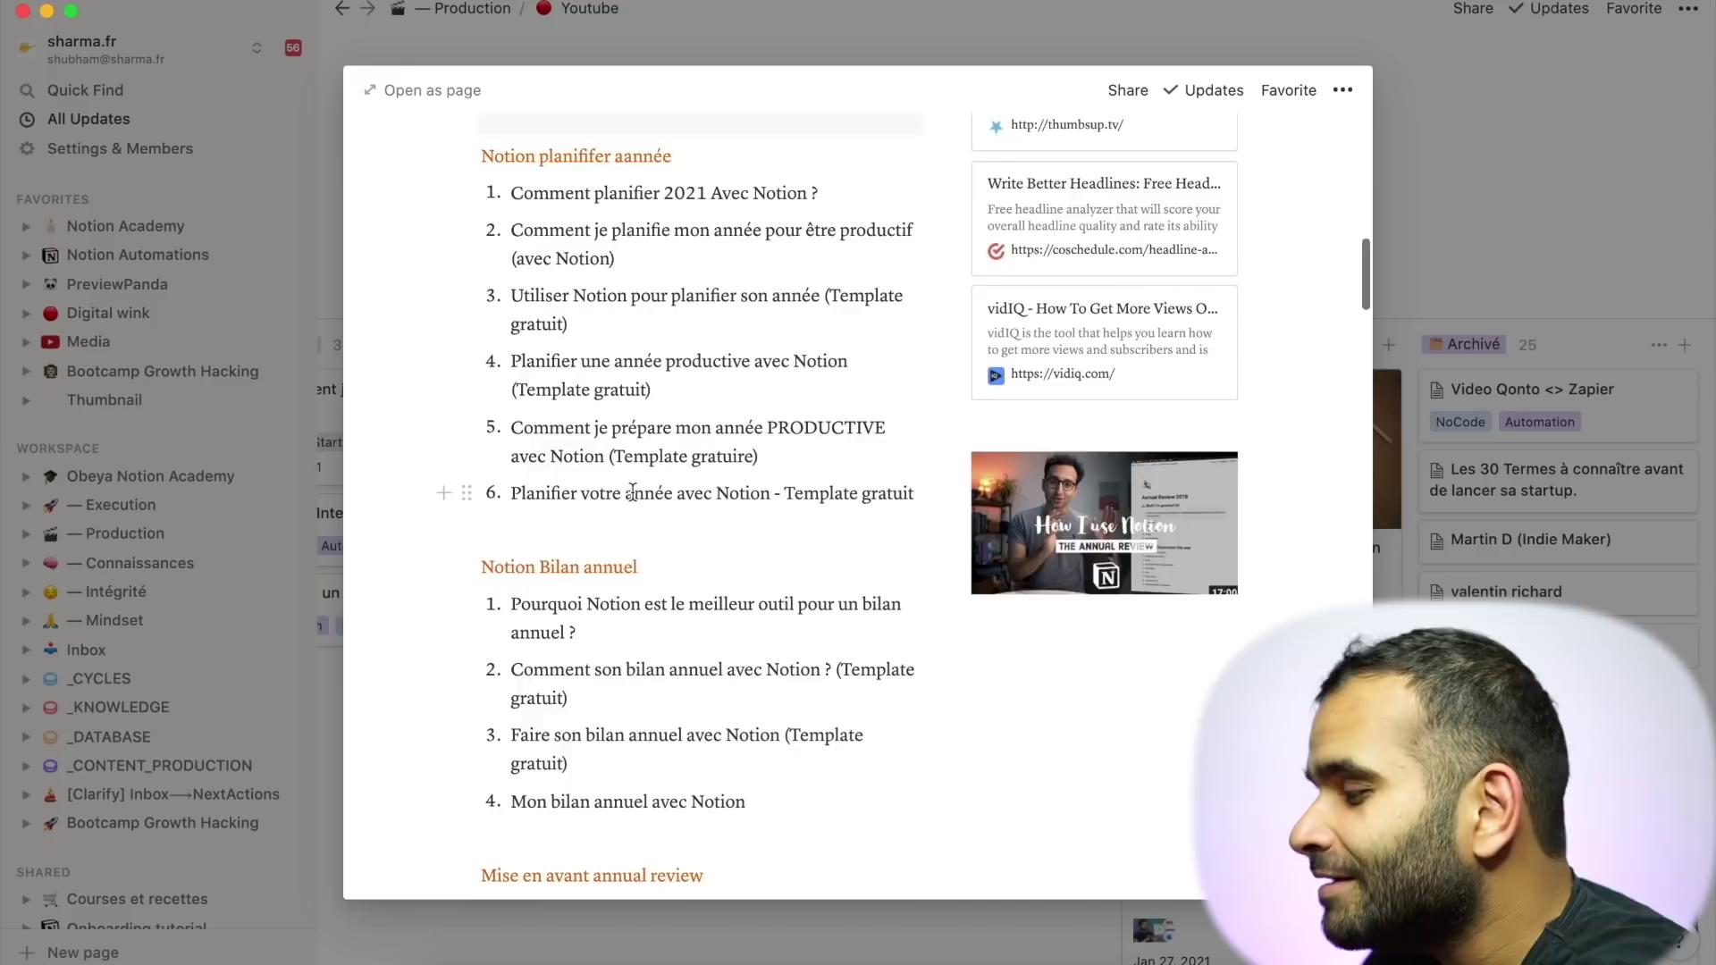
scroll(786, 268, "down", 15)
scroll(739, 599, "down", 5)
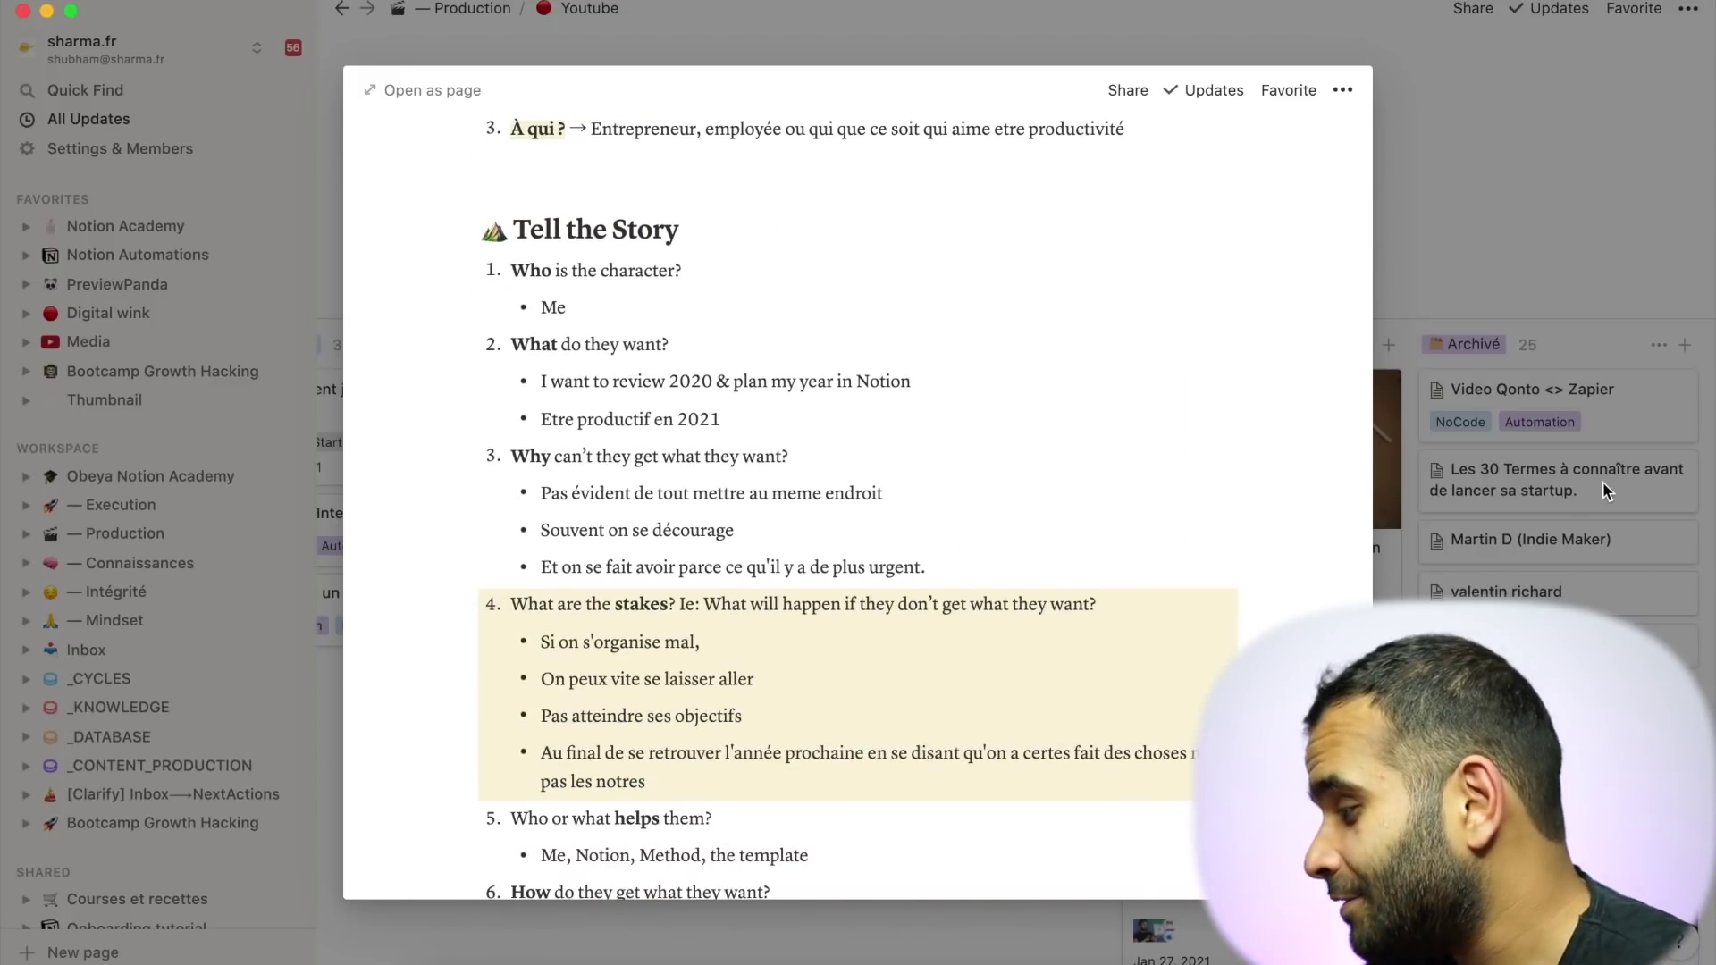
left_click(1602, 481)
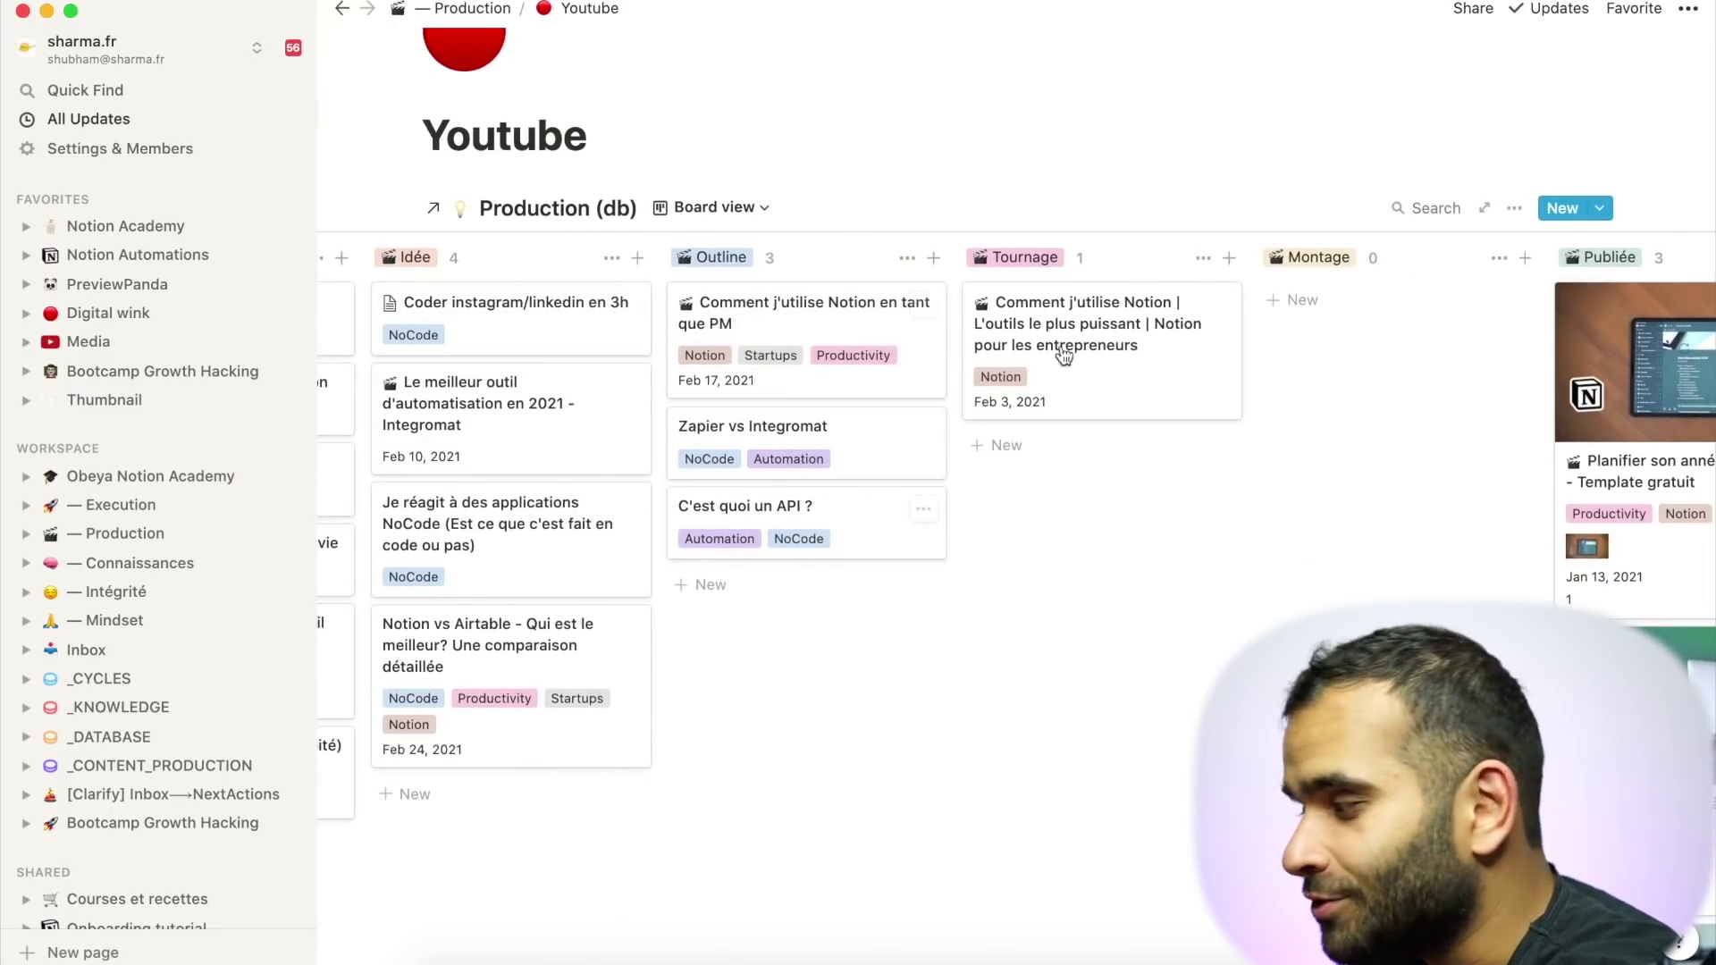
- Review the Outline, Tournage, Montage, Publiée, Archivé and hidden columns of the Youtube board
scroll(1351, 372, "right", 5)
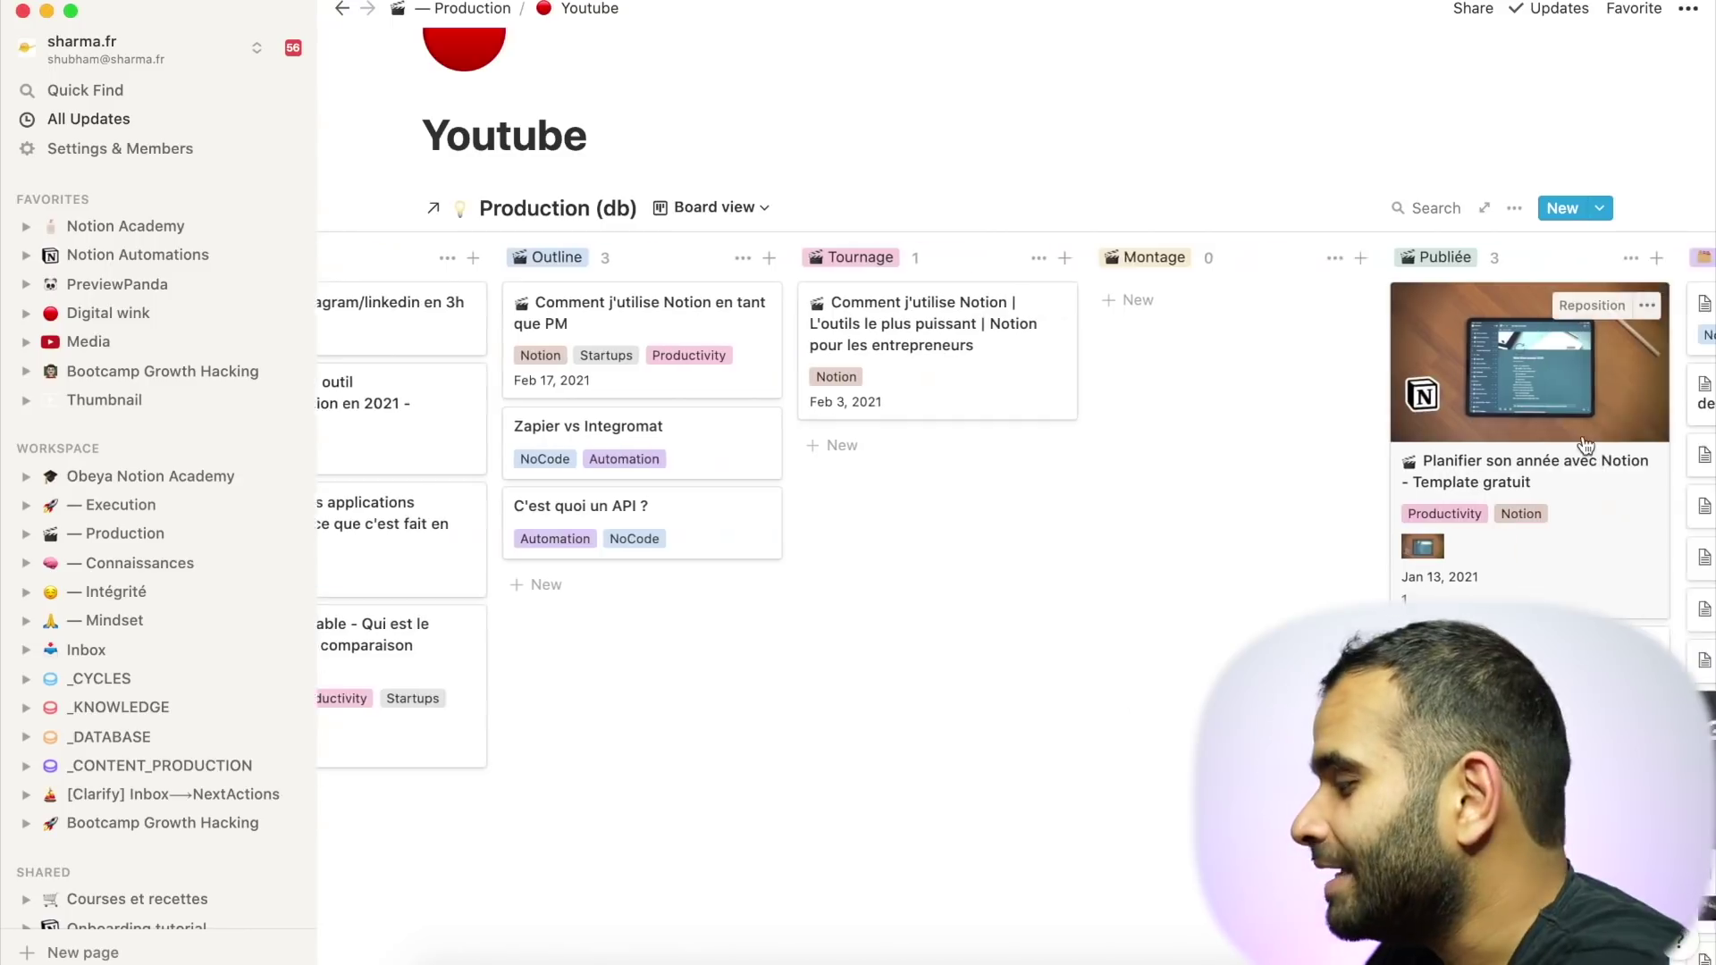
scroll(1198, 304, "right", 4)
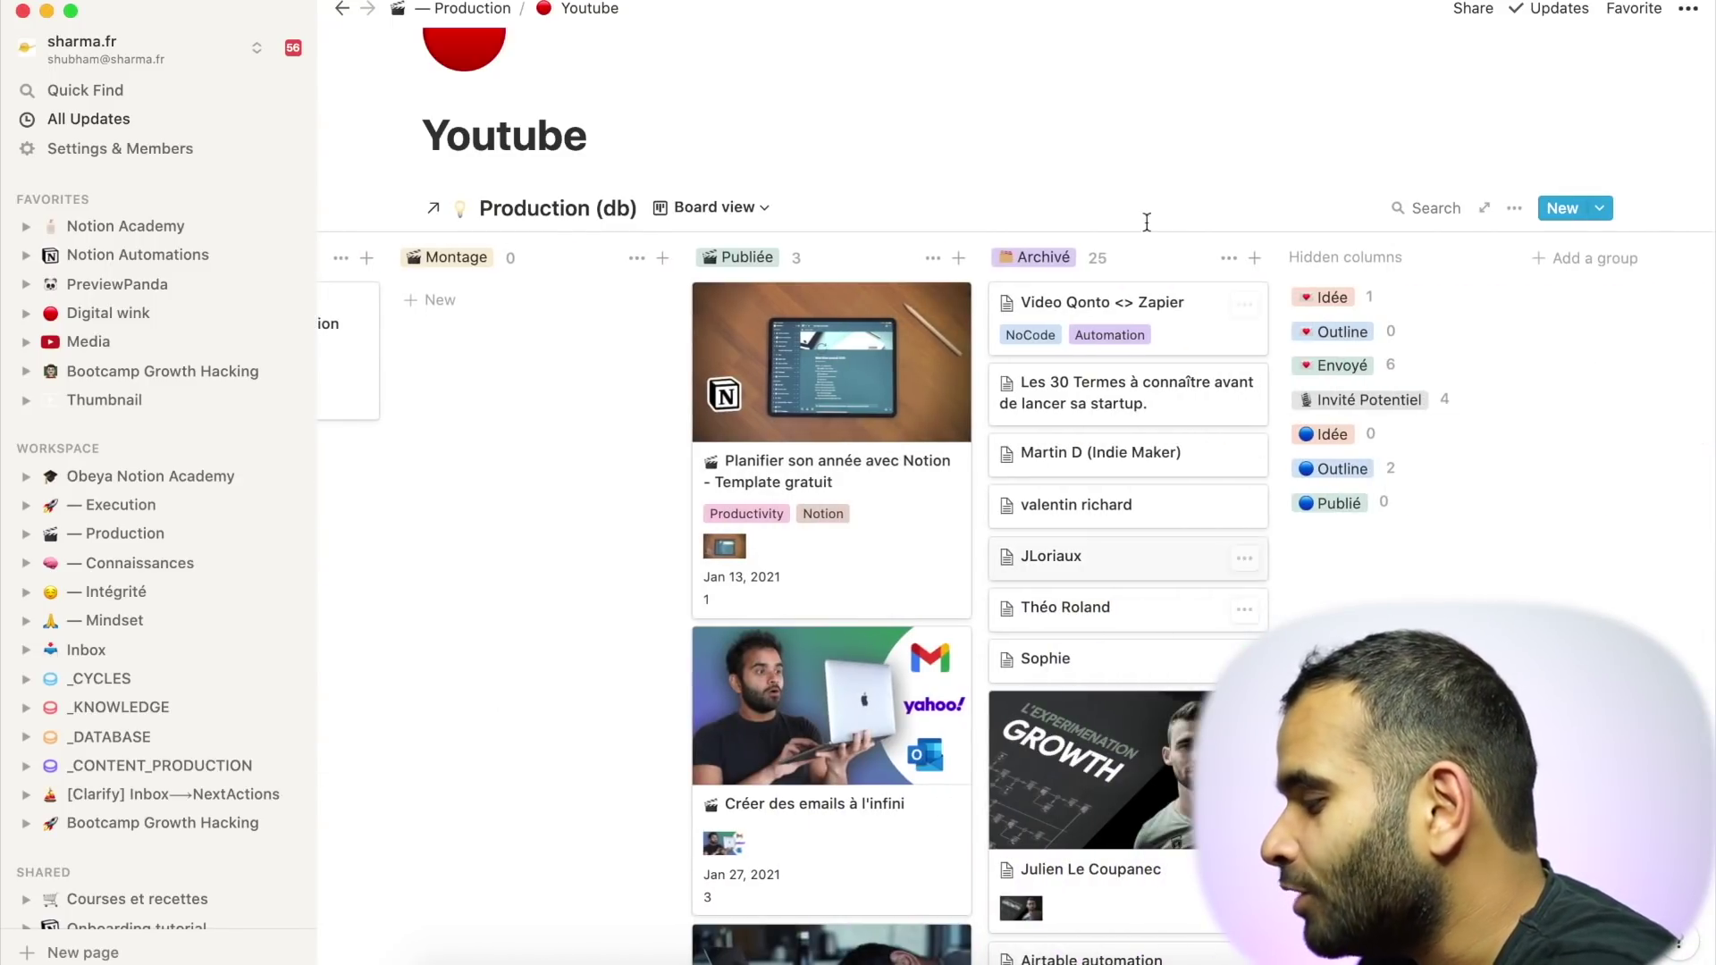
scroll(1117, 622, "left", 9)
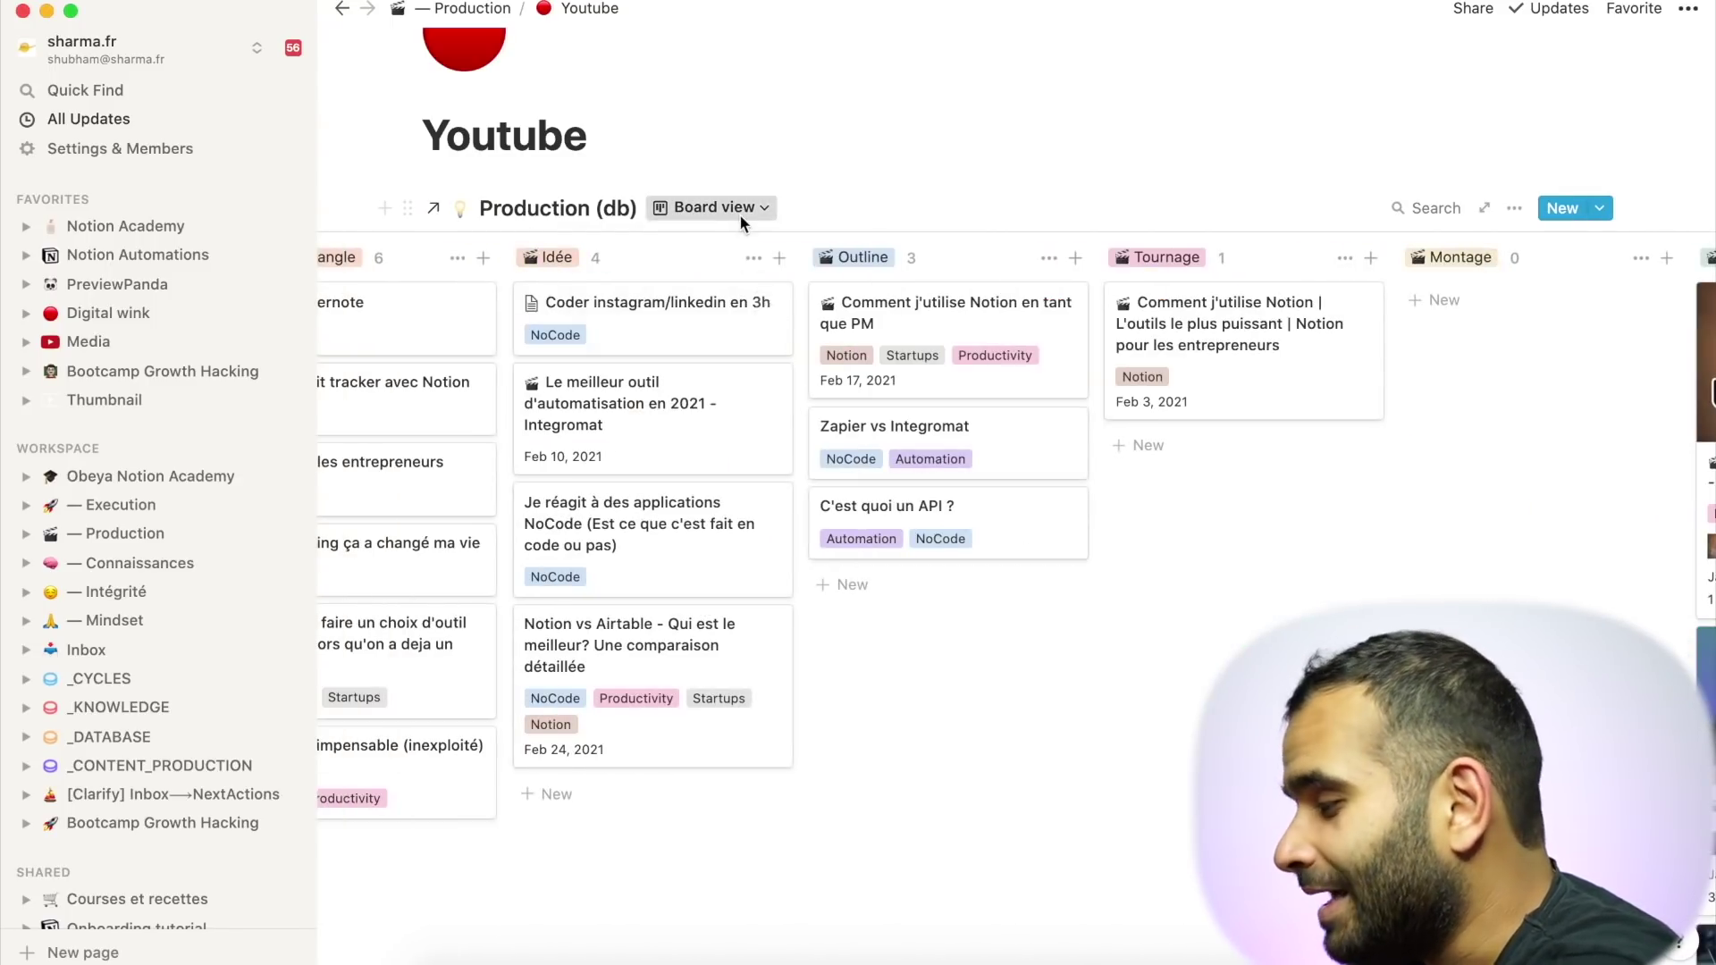
- Show the Youtube page's Production (db) in Calendar view and review February 2021
left_click(738, 212)
left_click(728, 324)
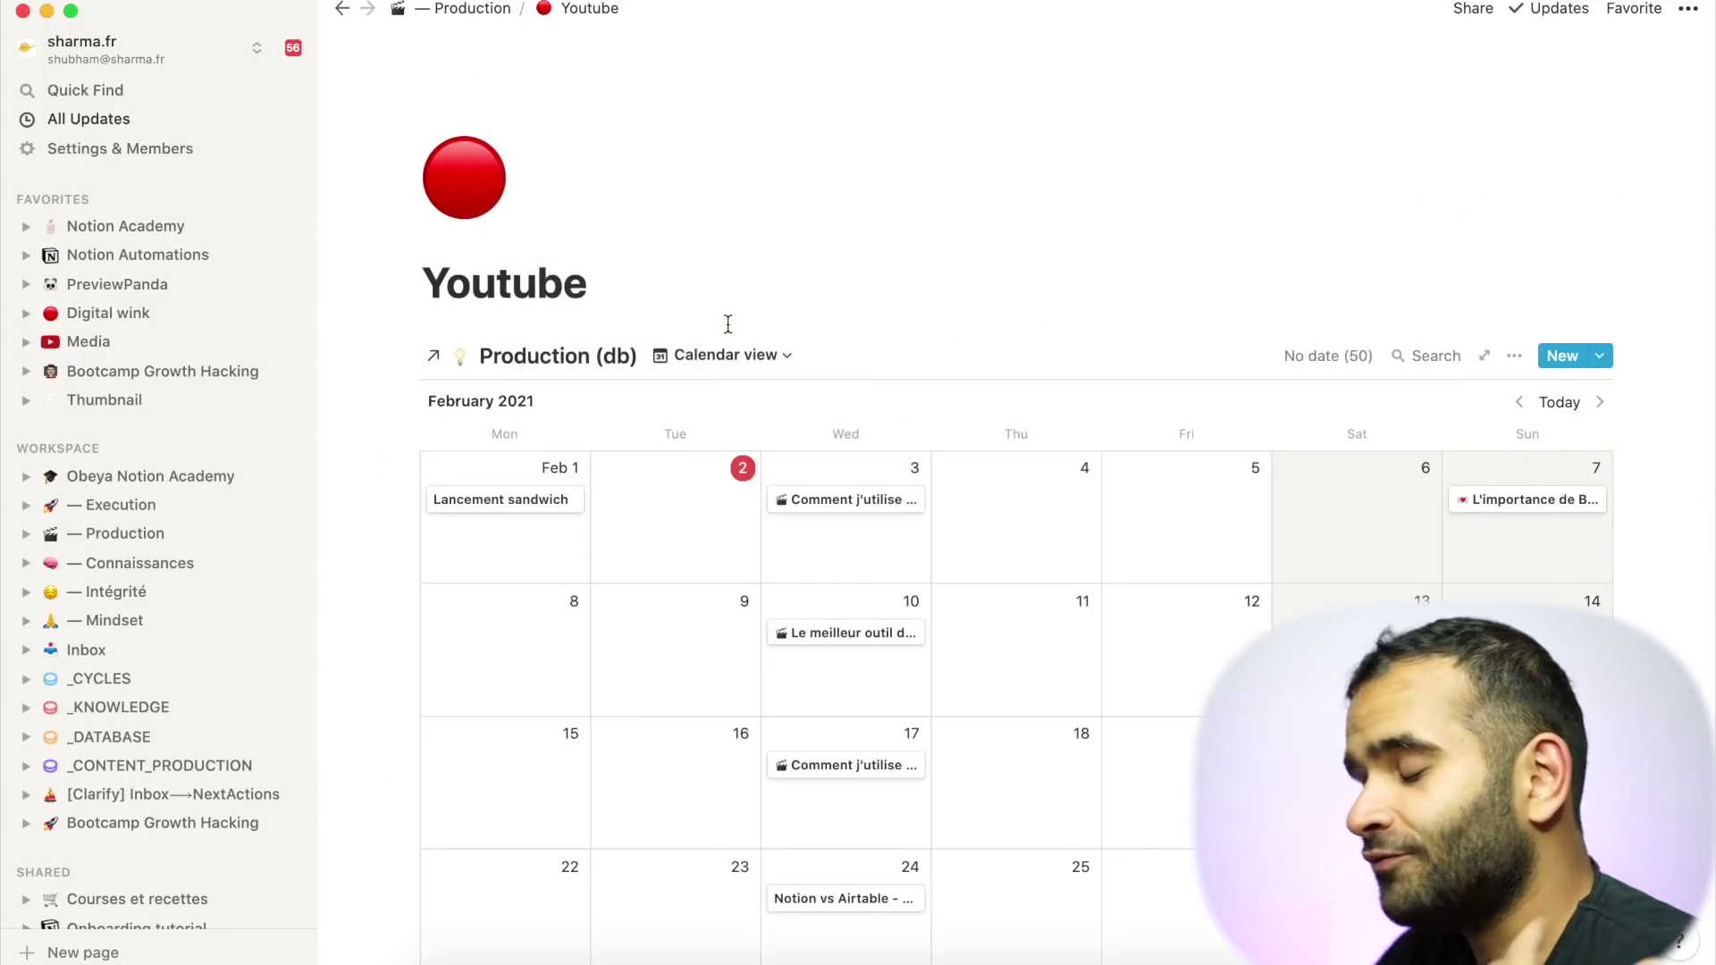
scroll(937, 459, "down", 3)
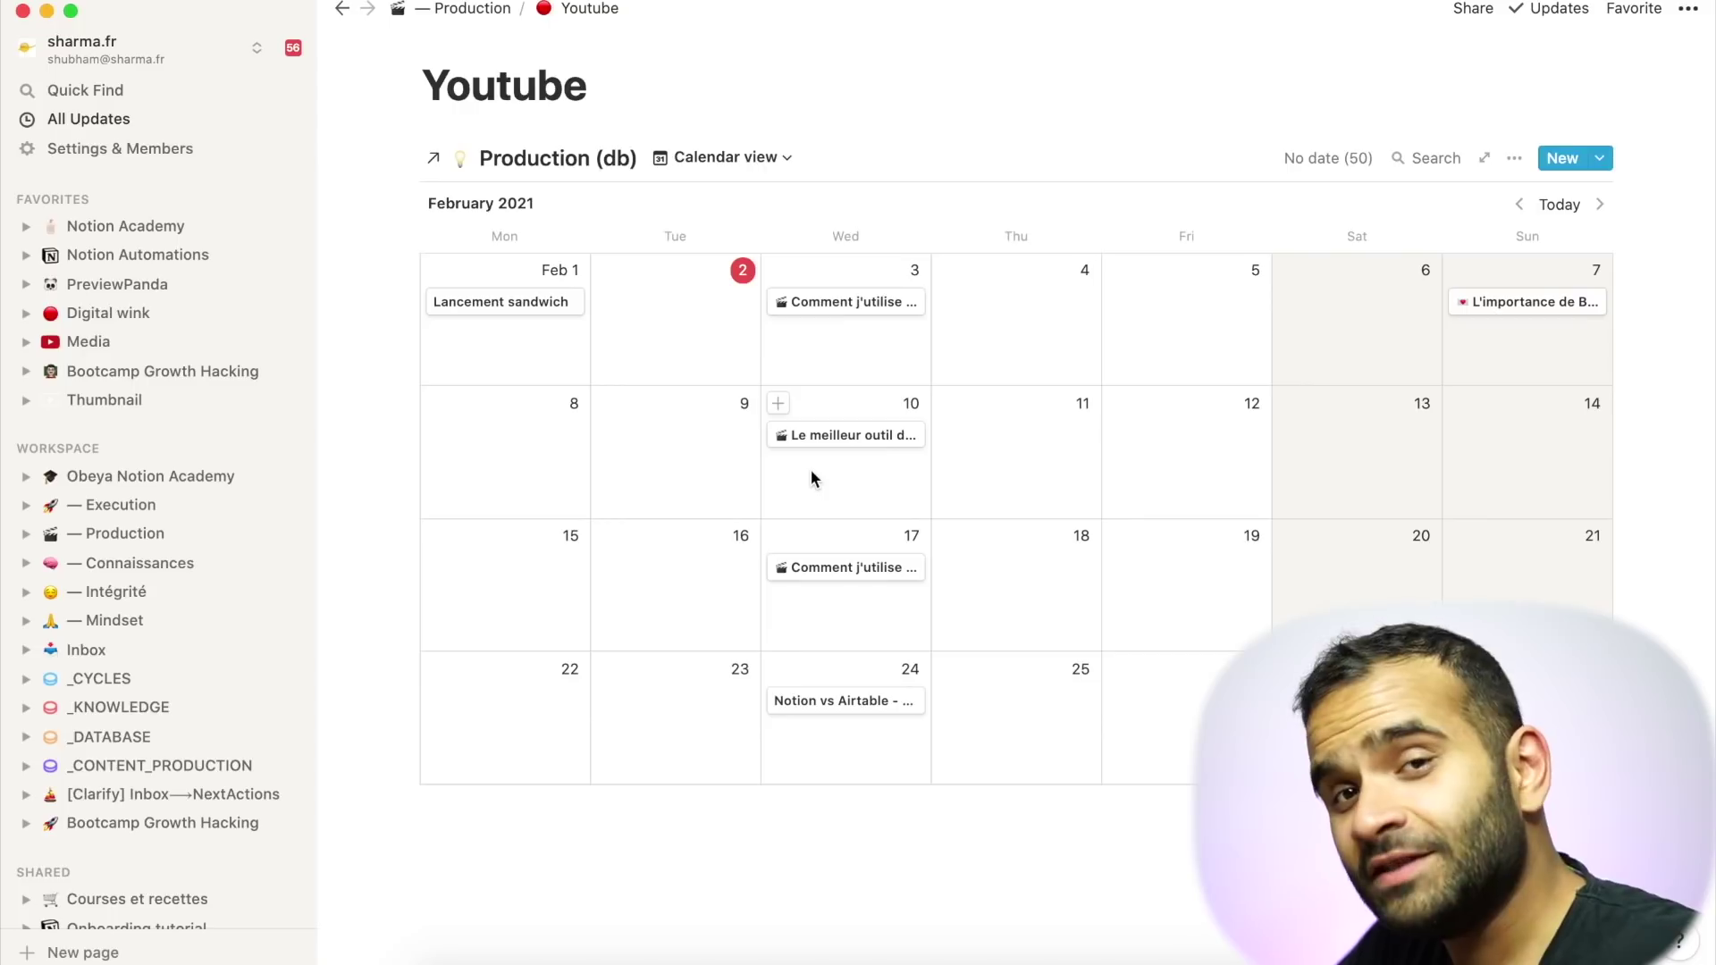
- Open the February 3 and February 10 calendar entries in turn to check their properties, closing each one
left_click(833, 313)
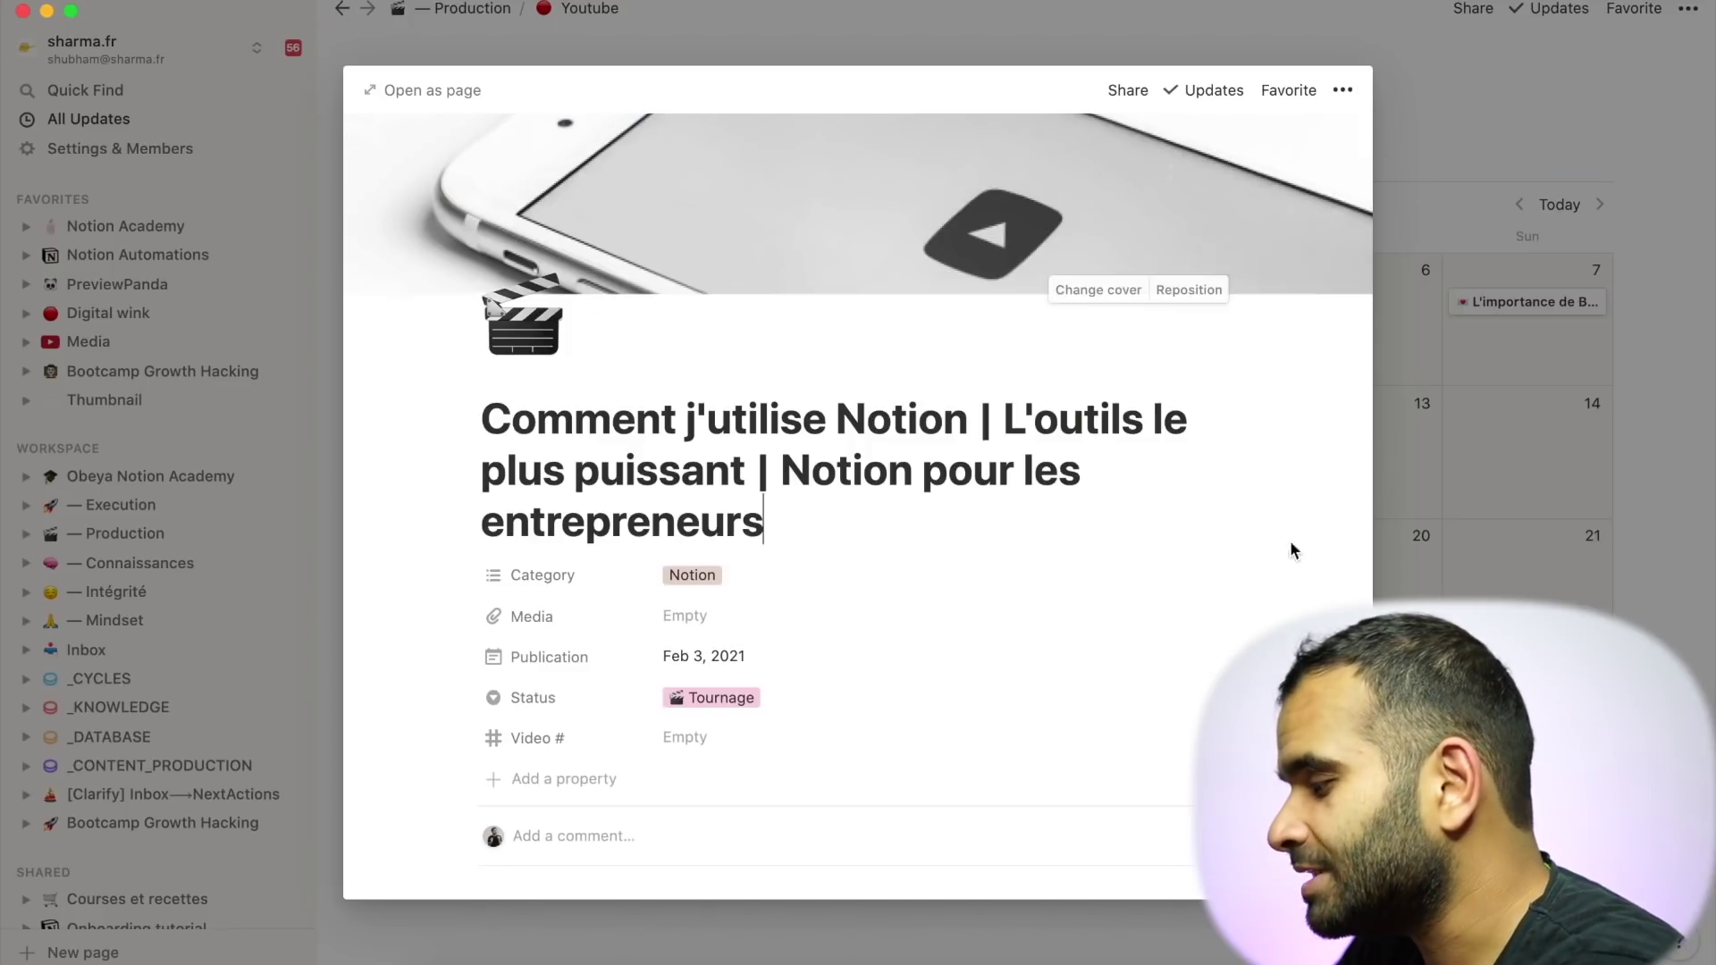
key("Escape")
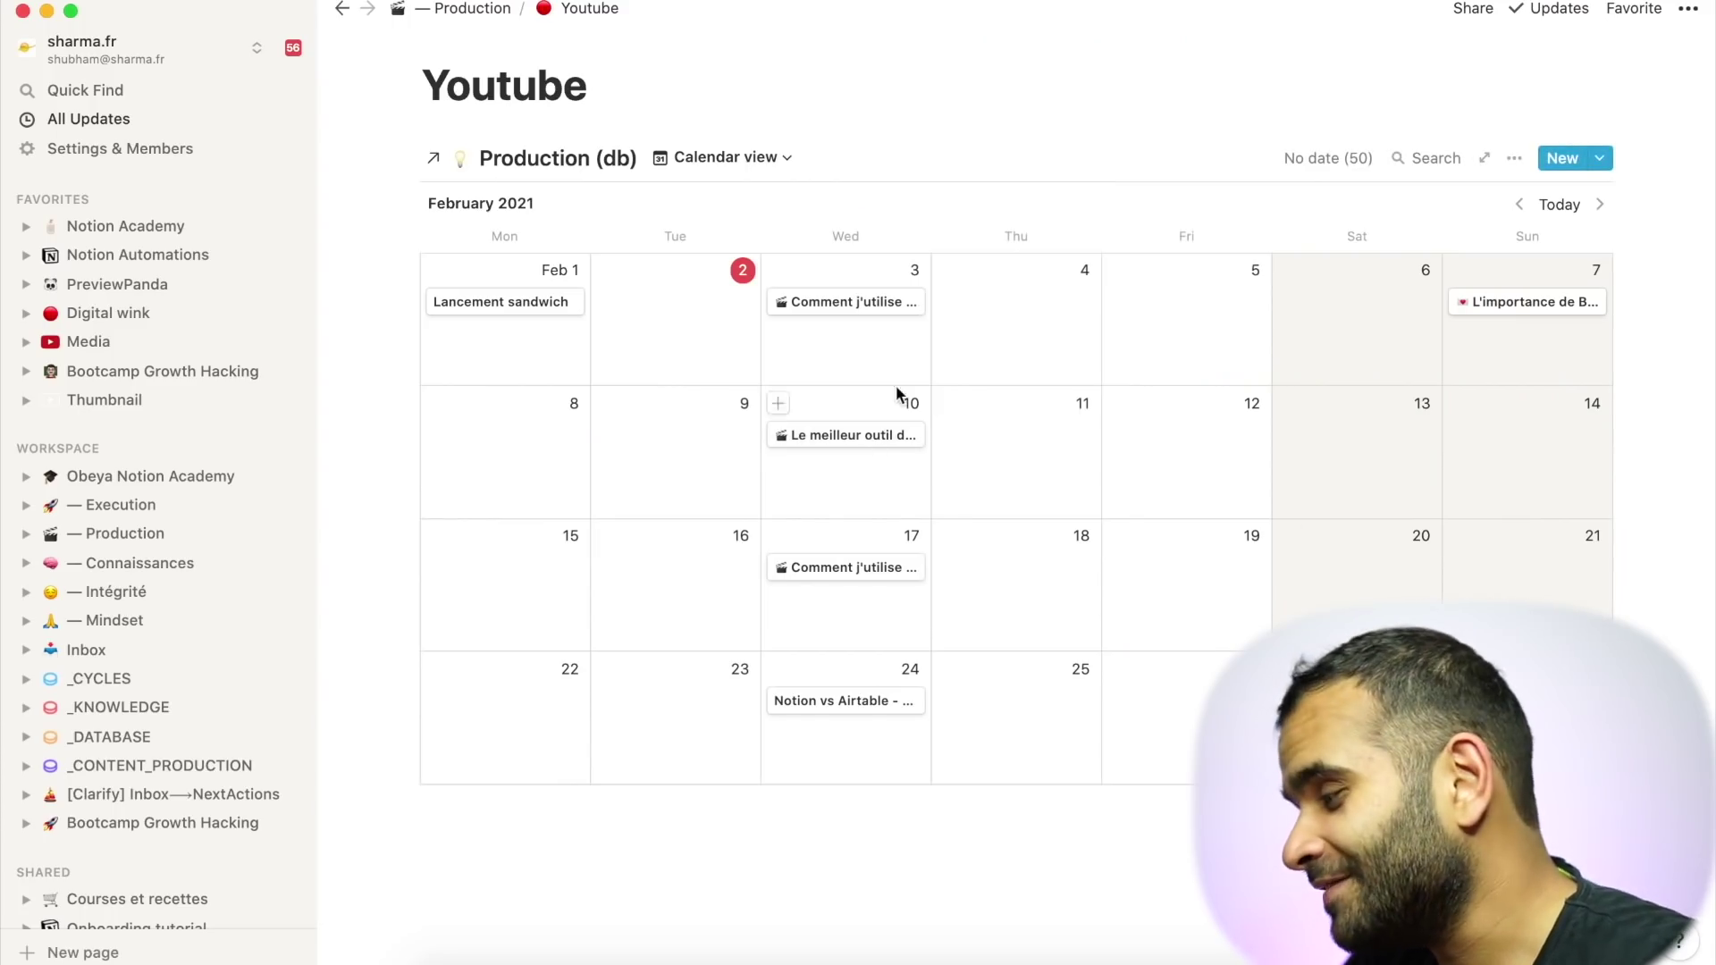
left_click(885, 435)
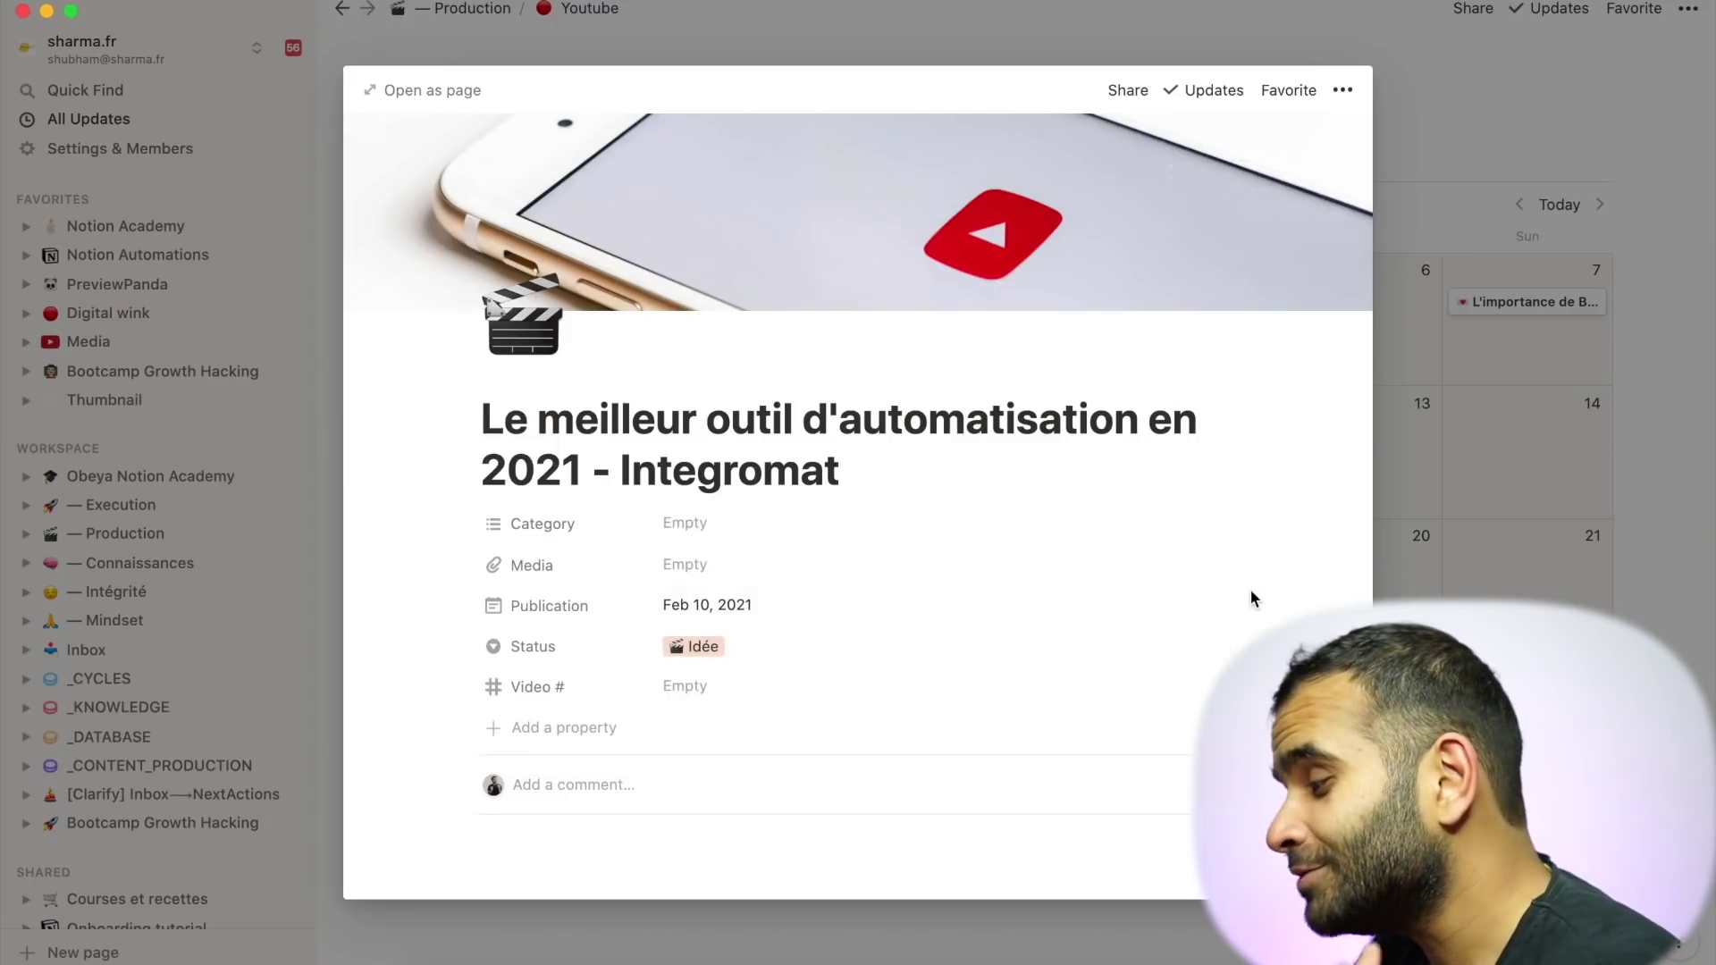
left_click(1476, 602)
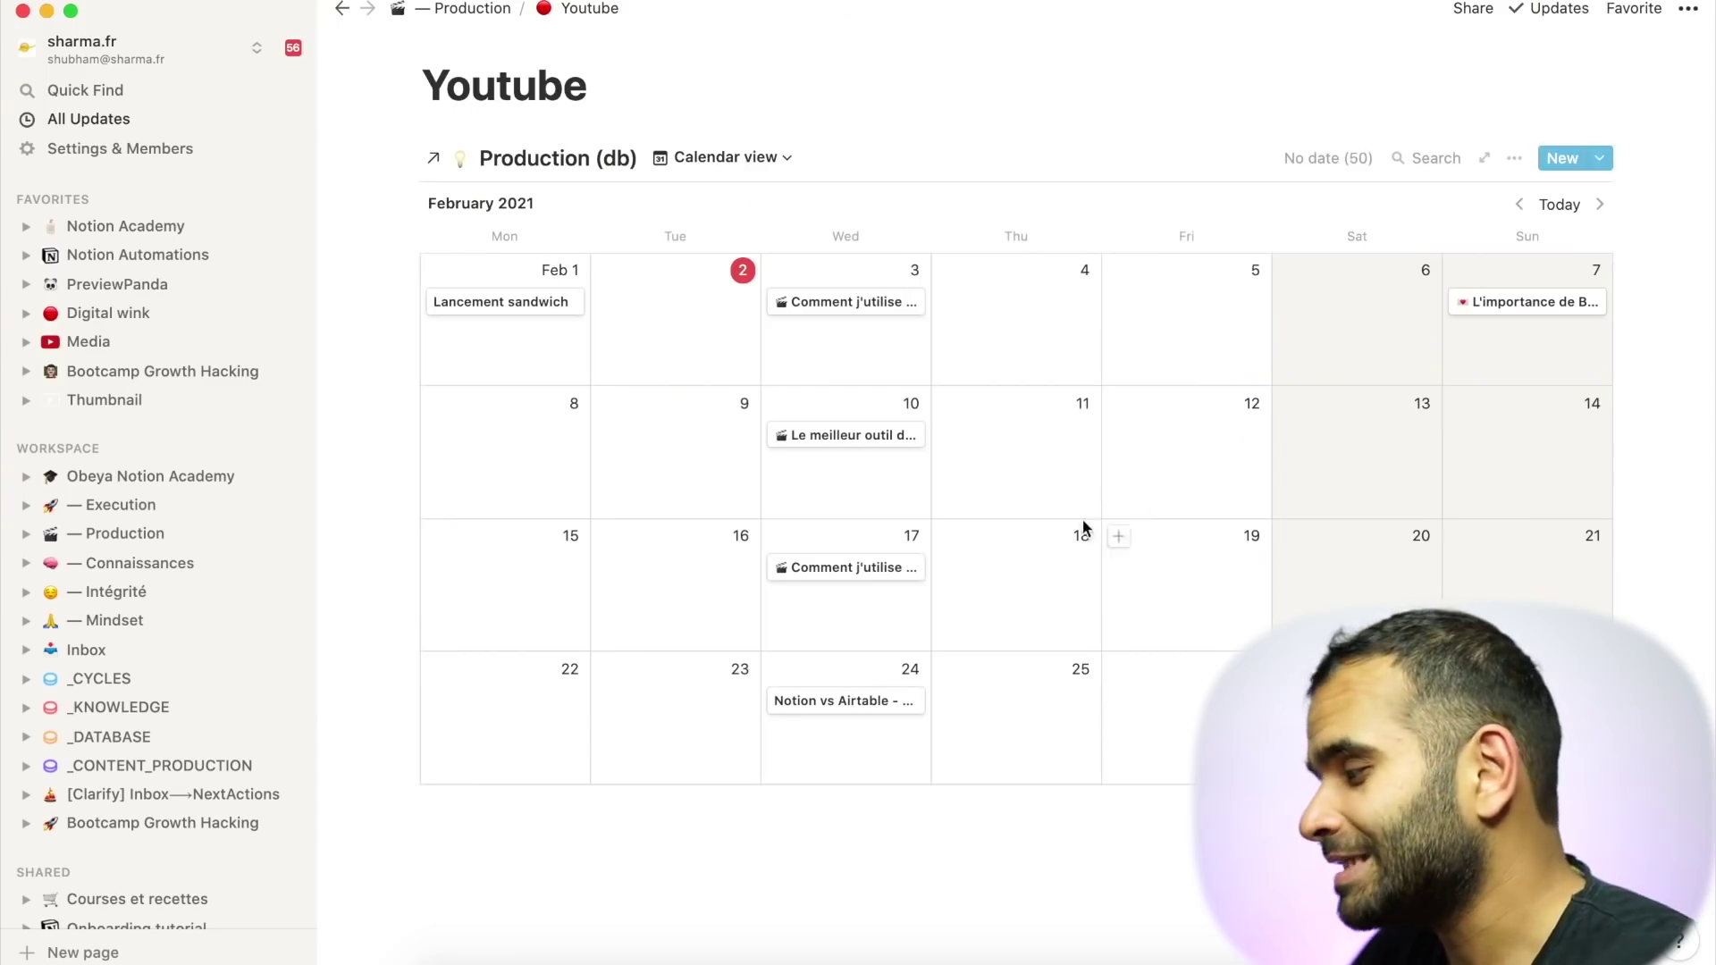
- Reopen the "Le meilleur outil d'automatisation en 2021 - Integromat" entry, view its Status options and close it without changing the status
left_click(849, 436)
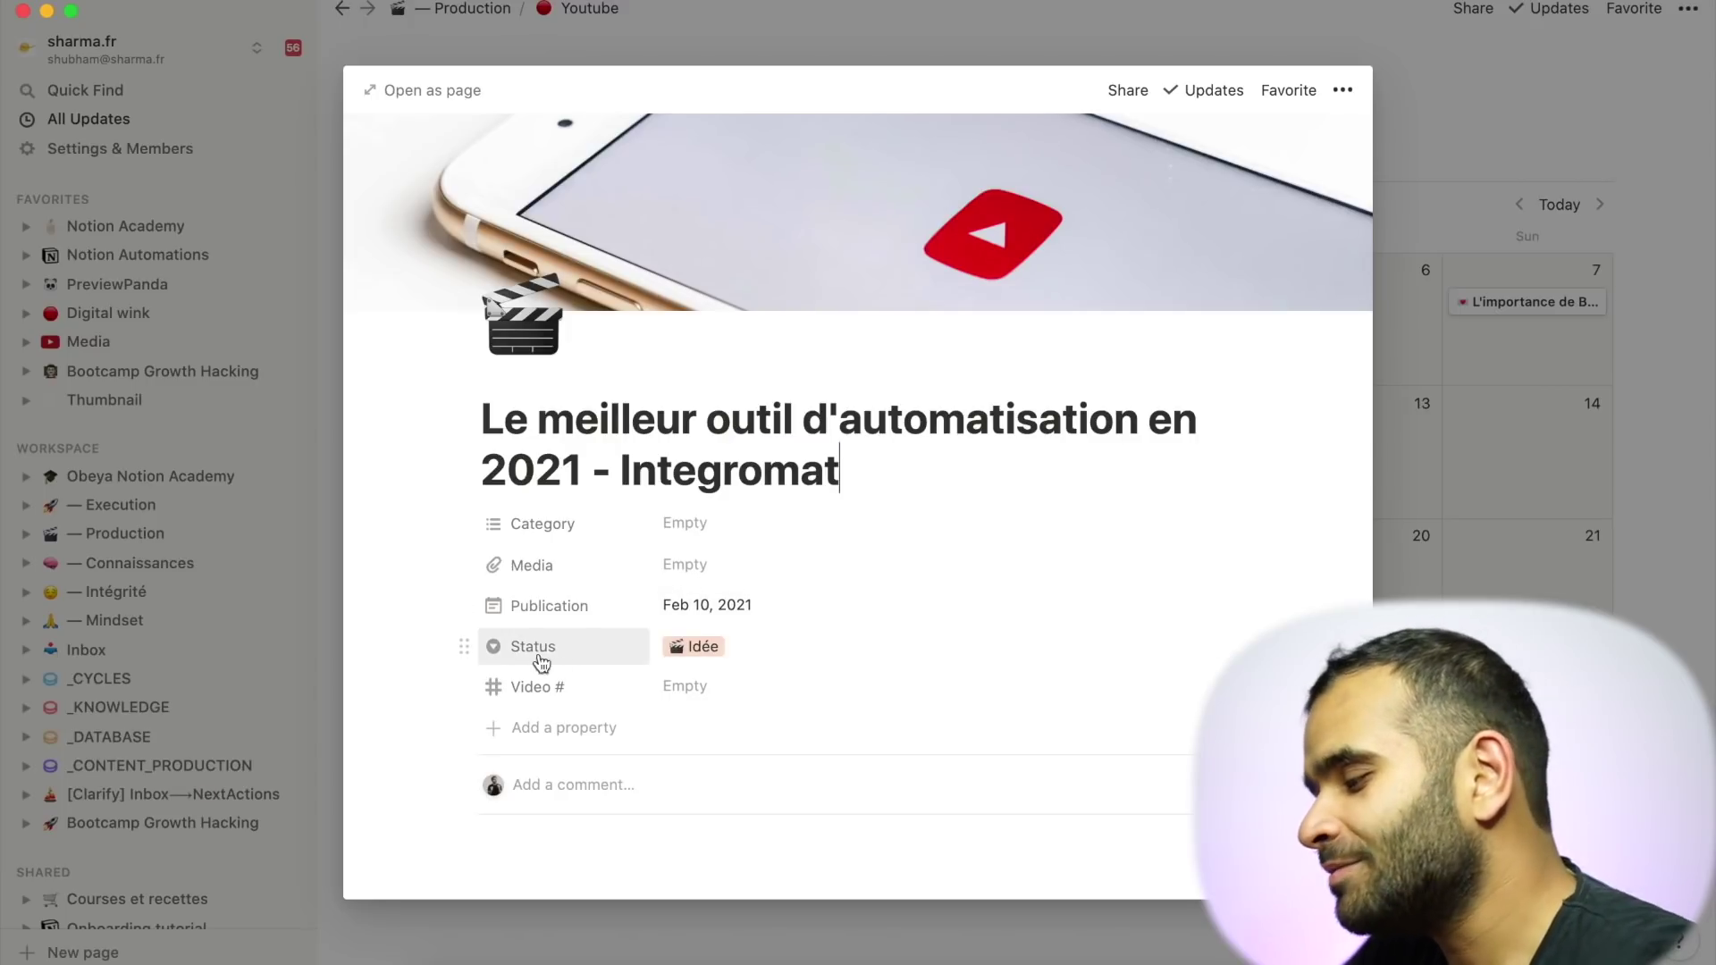
left_click(781, 659)
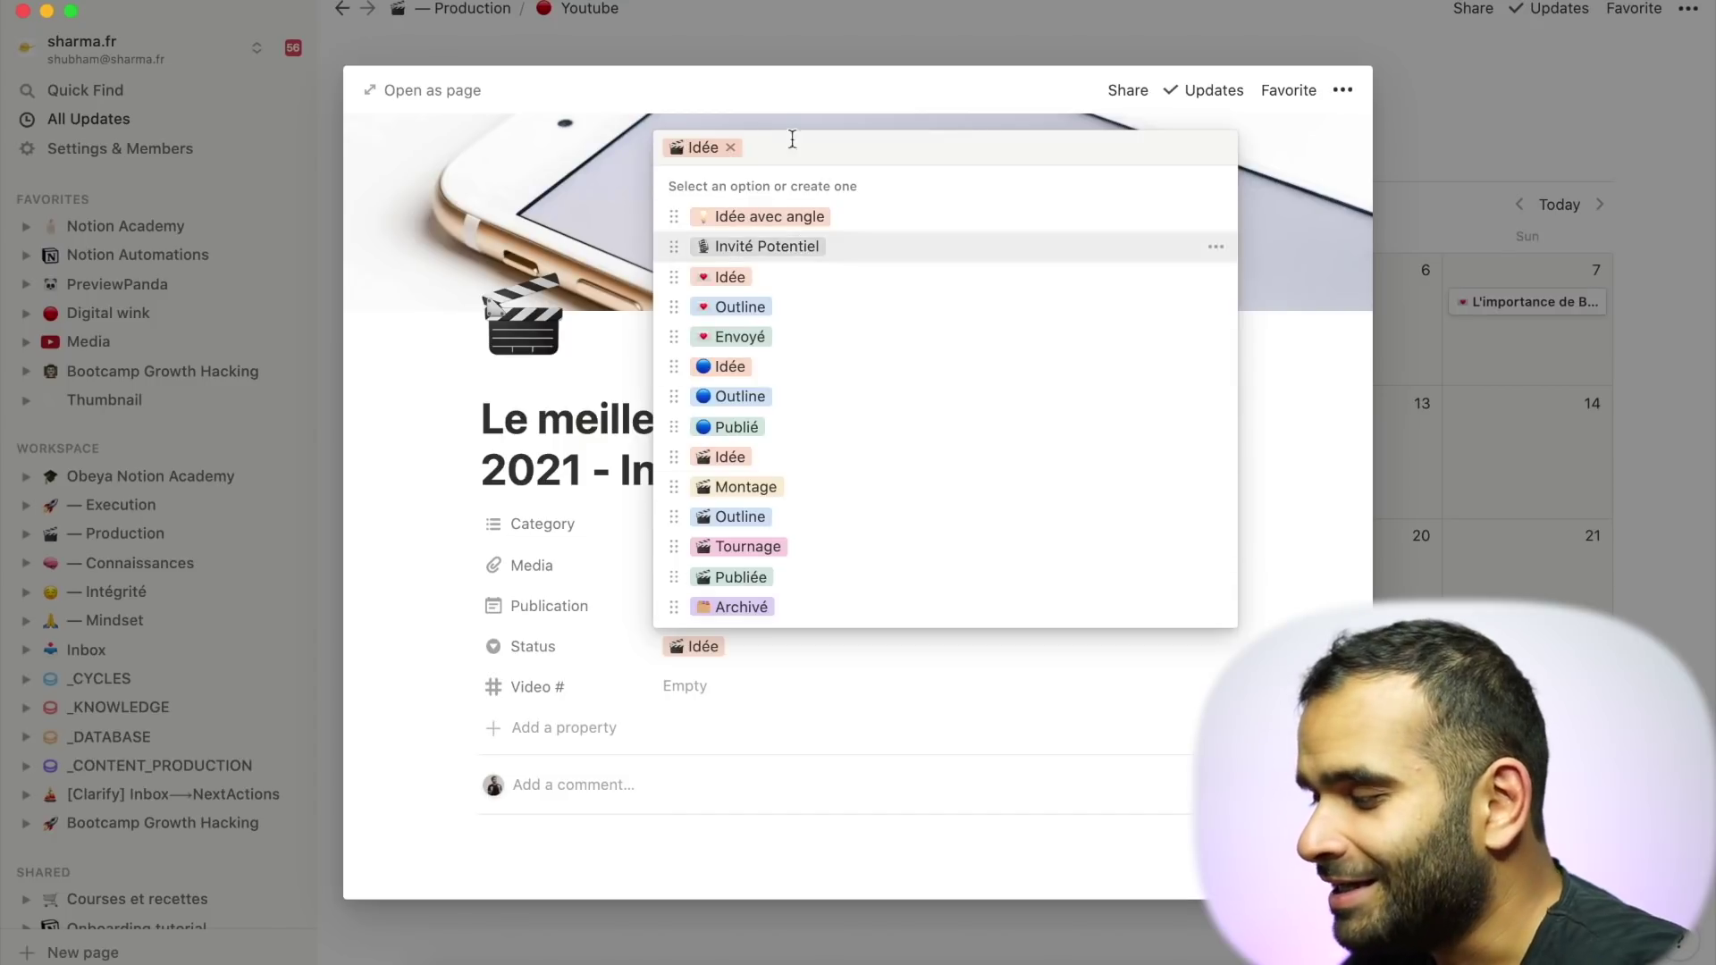
key("Escape")
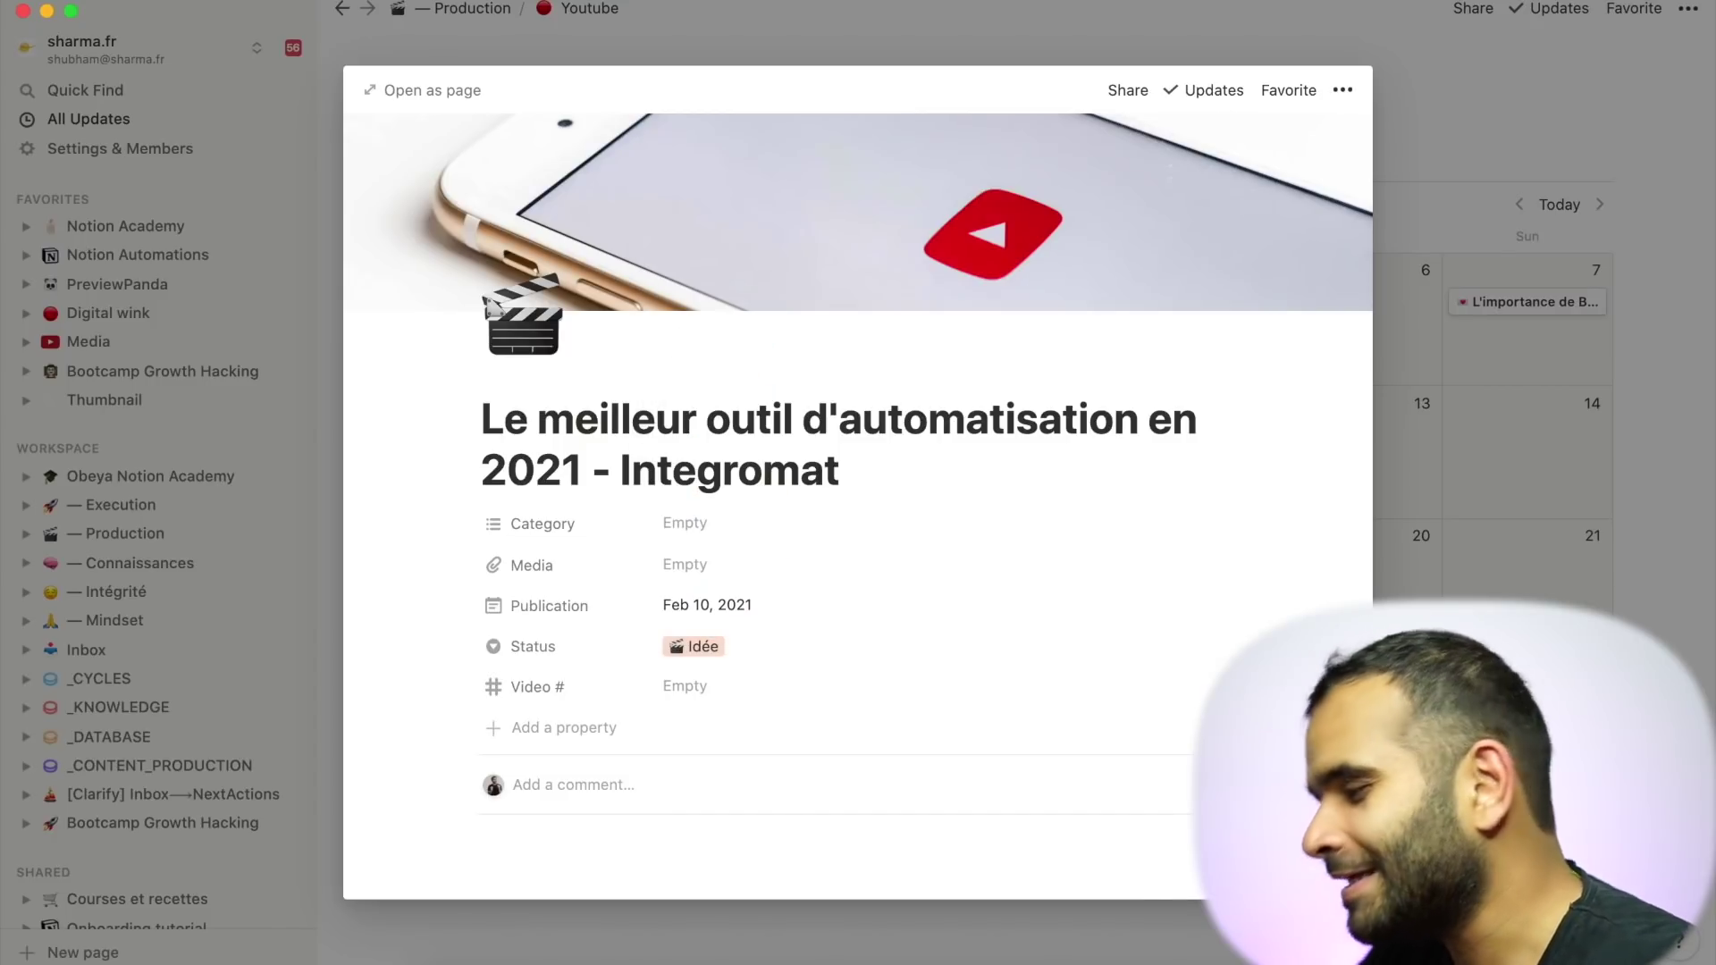
key("Escape")
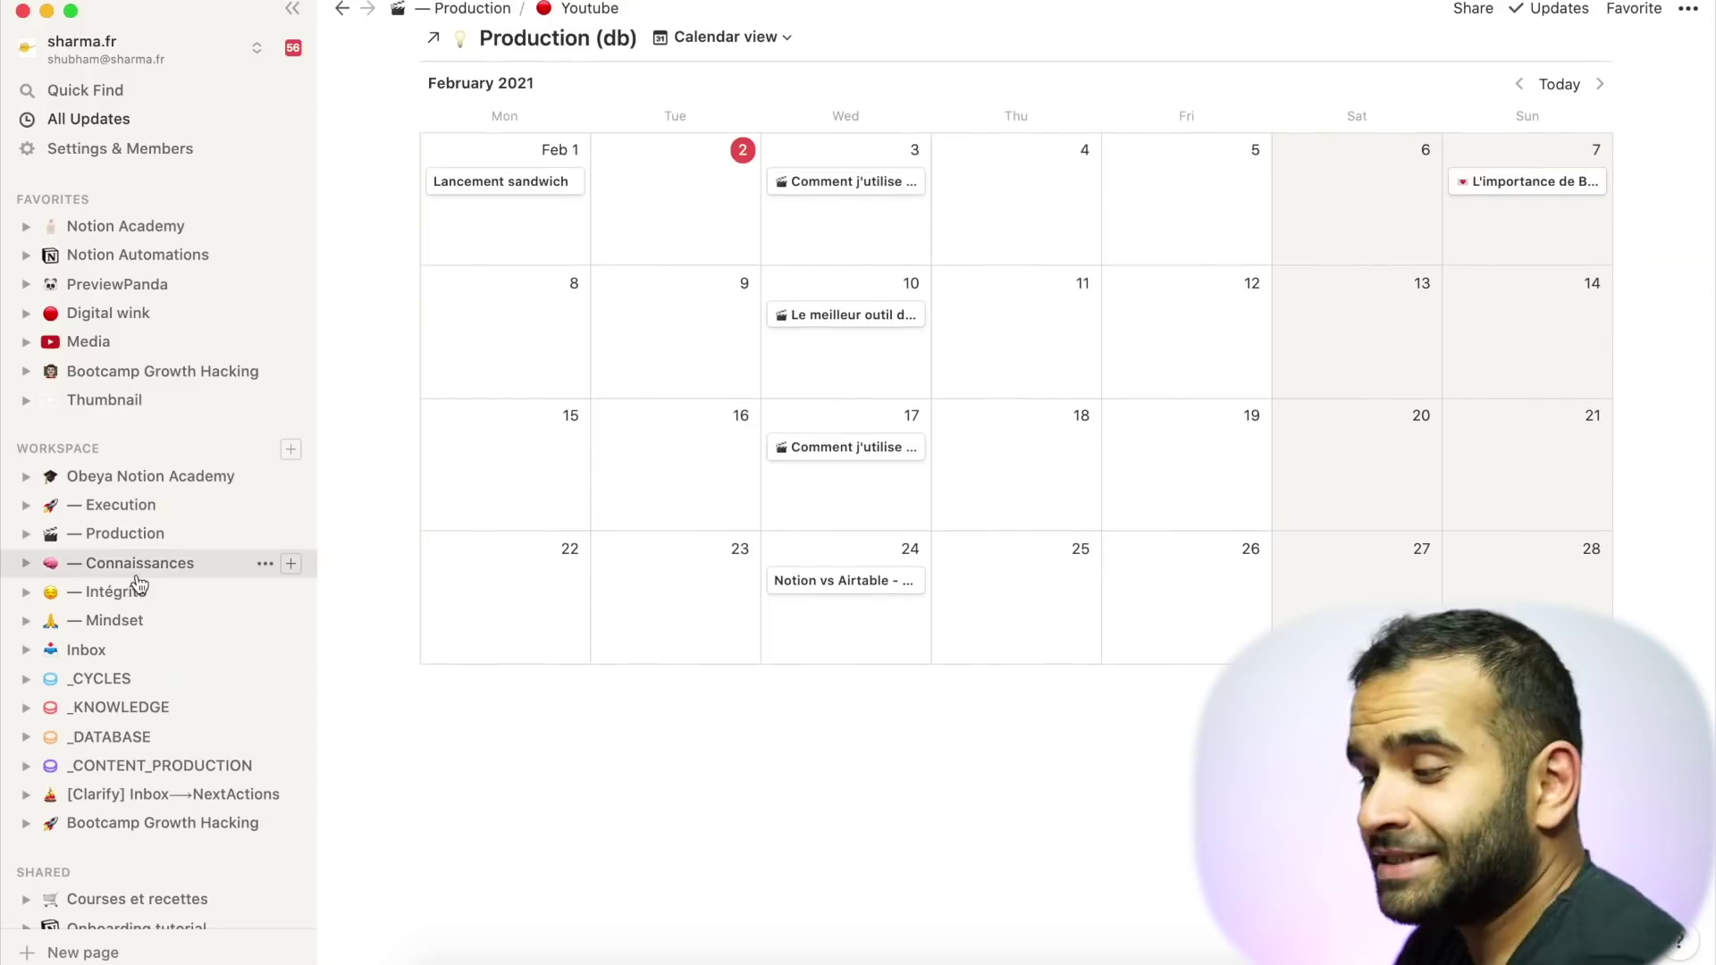
- Look through the Connaissances, Intégrité, _KNOWLEDGE, _CYCLES and _DATABASE workspace pages
left_click(138, 568)
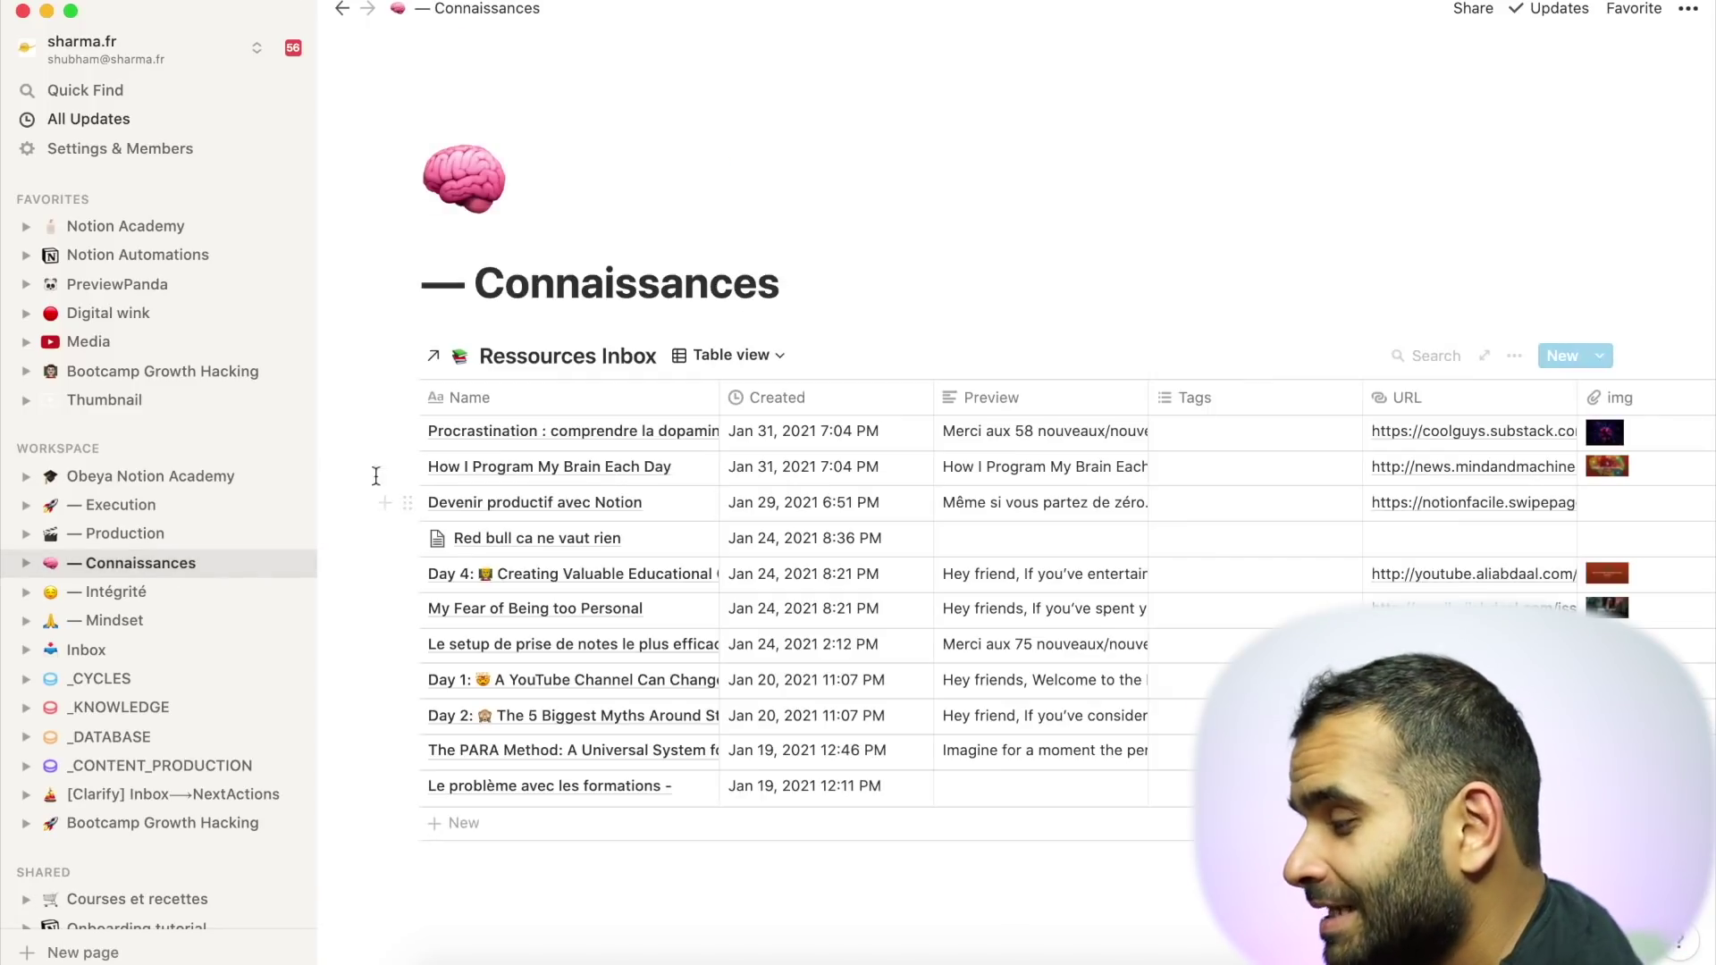
left_click(125, 592)
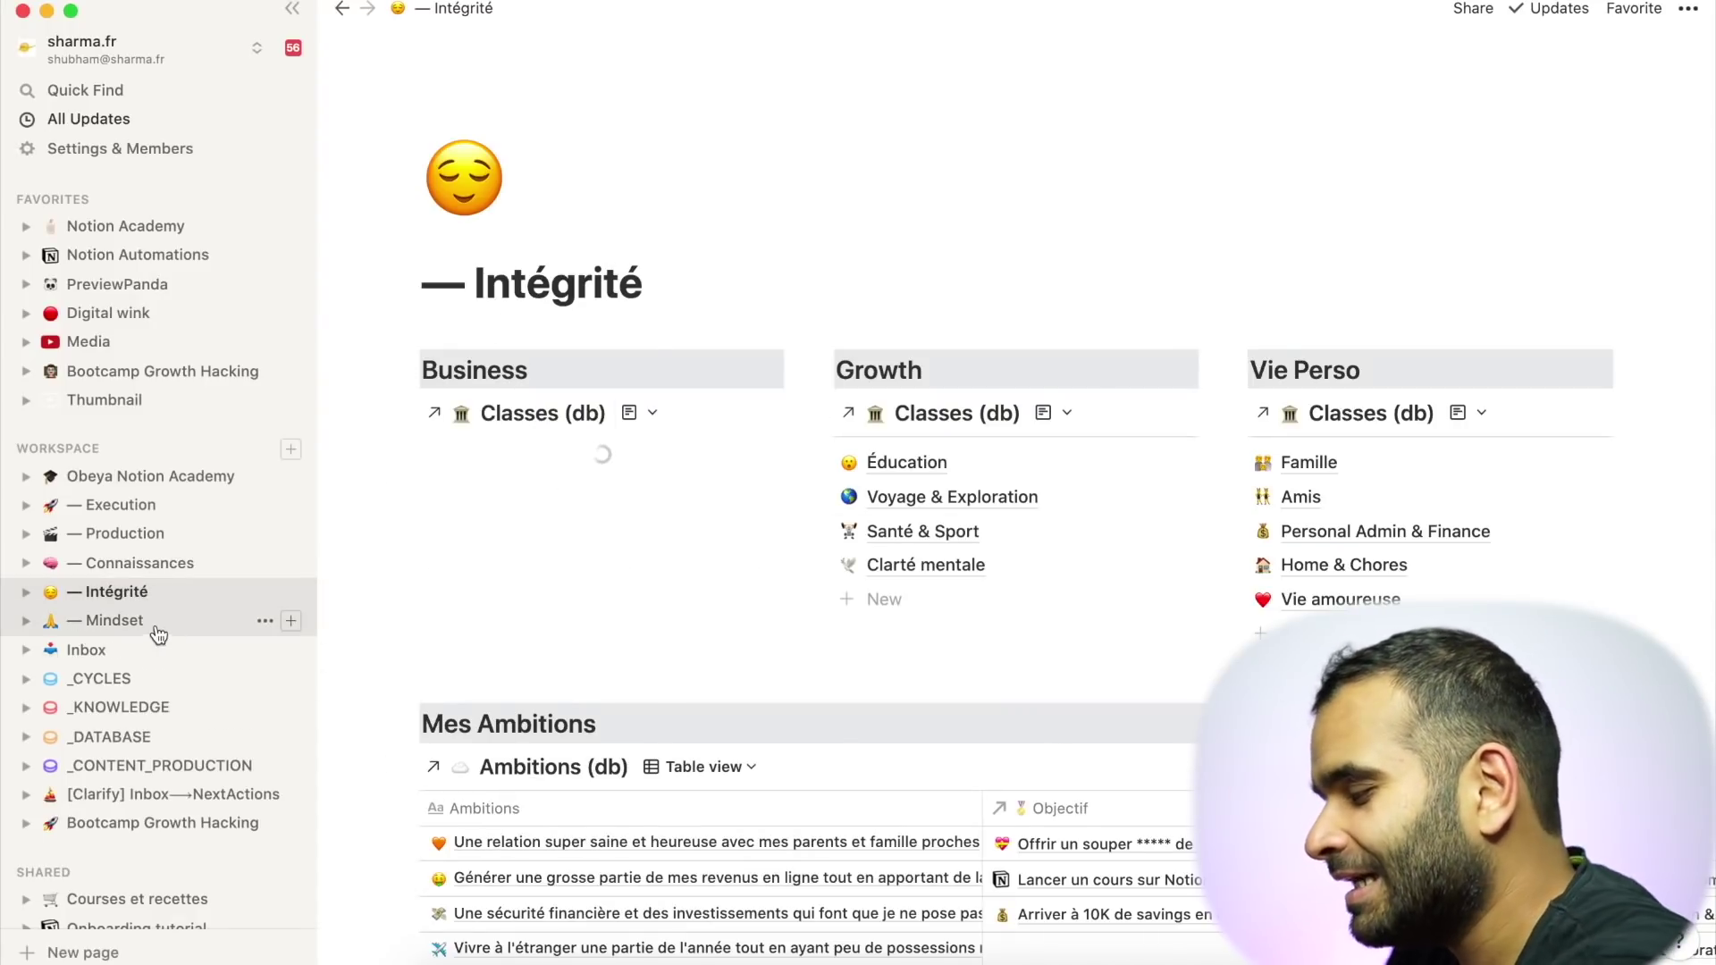
left_click(213, 718)
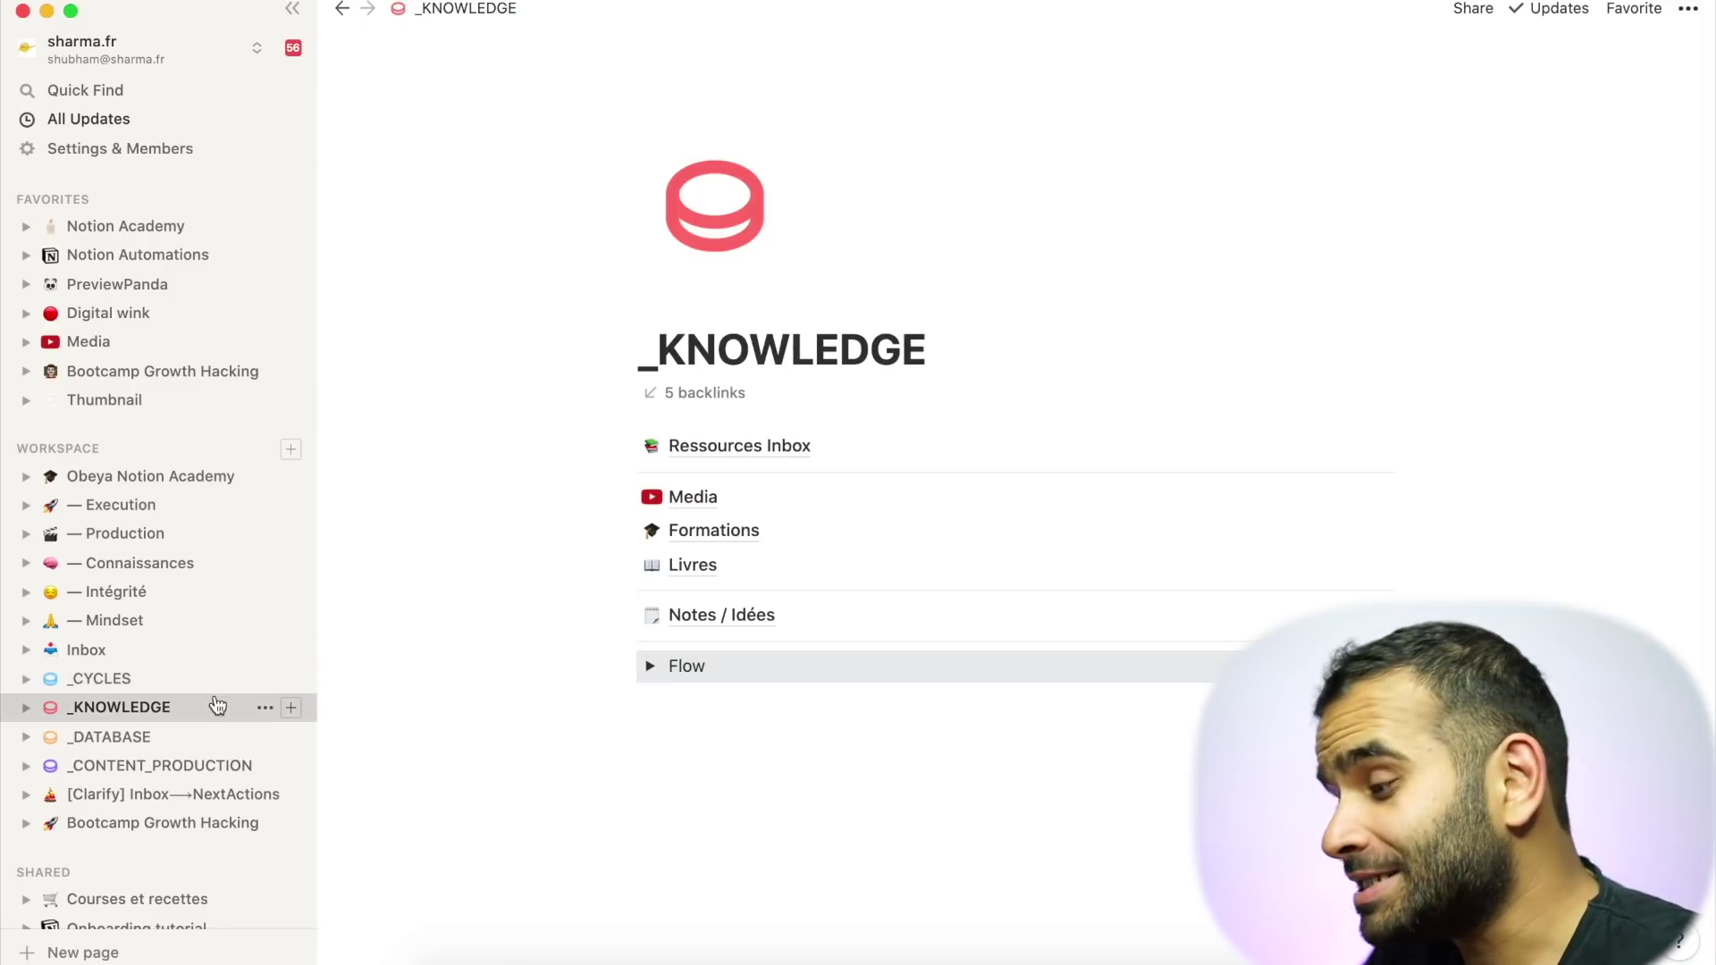
left_click(213, 690)
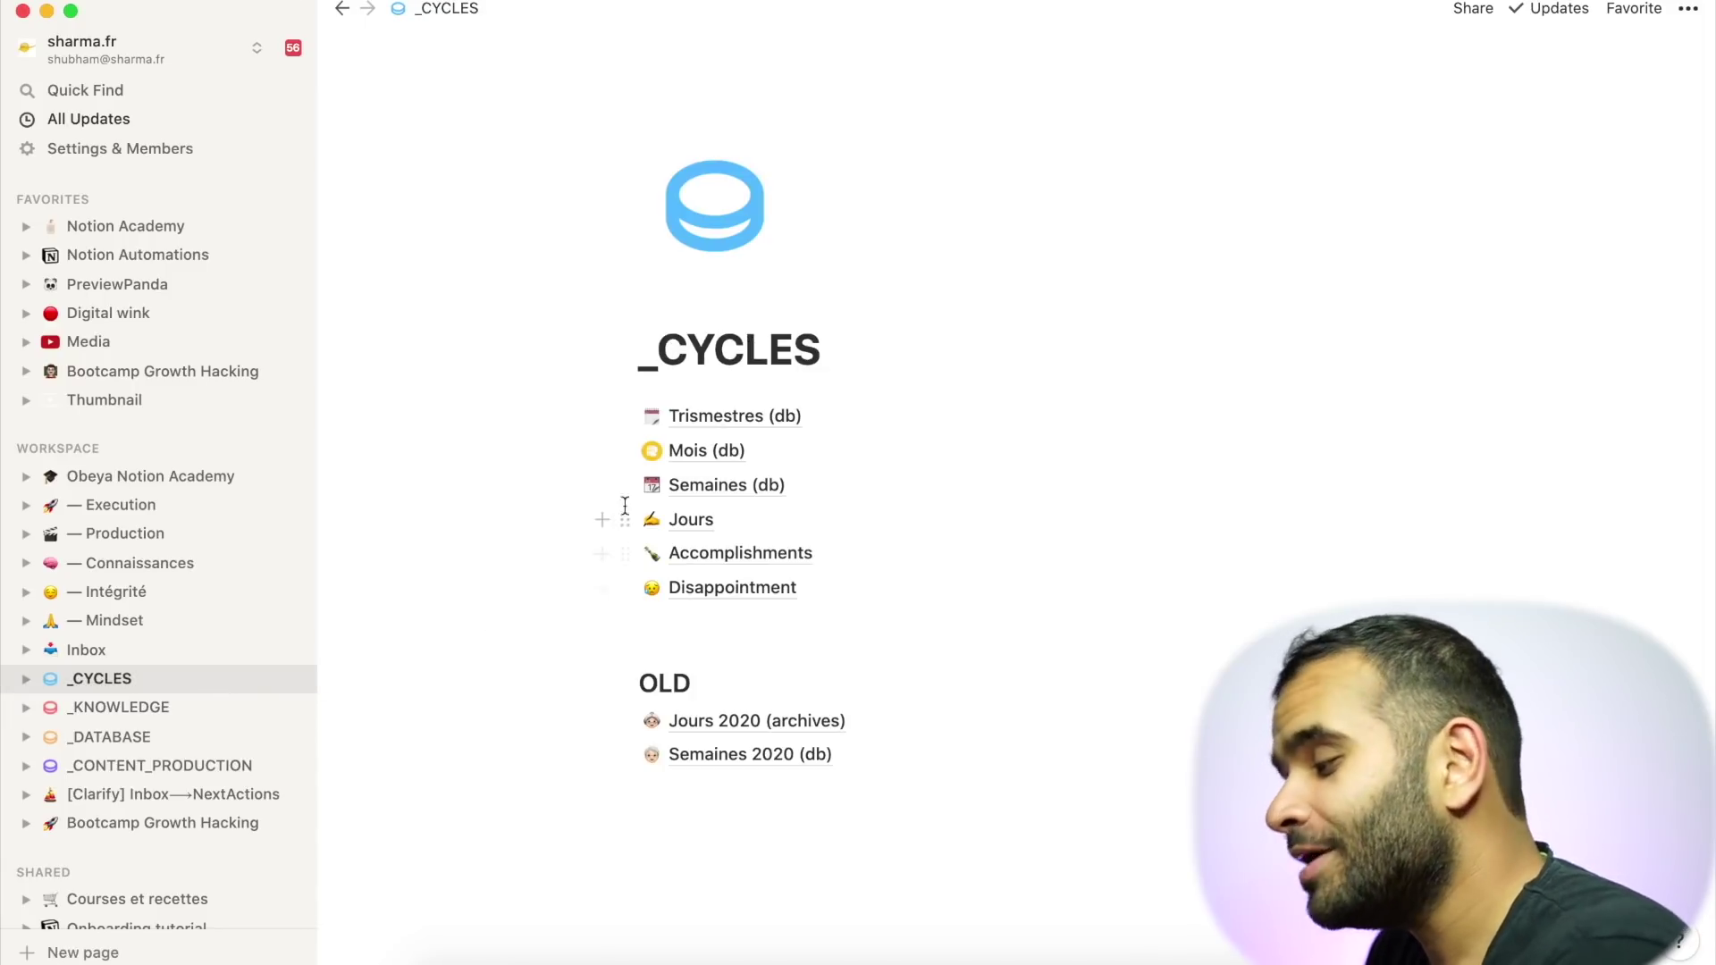
left_click(206, 736)
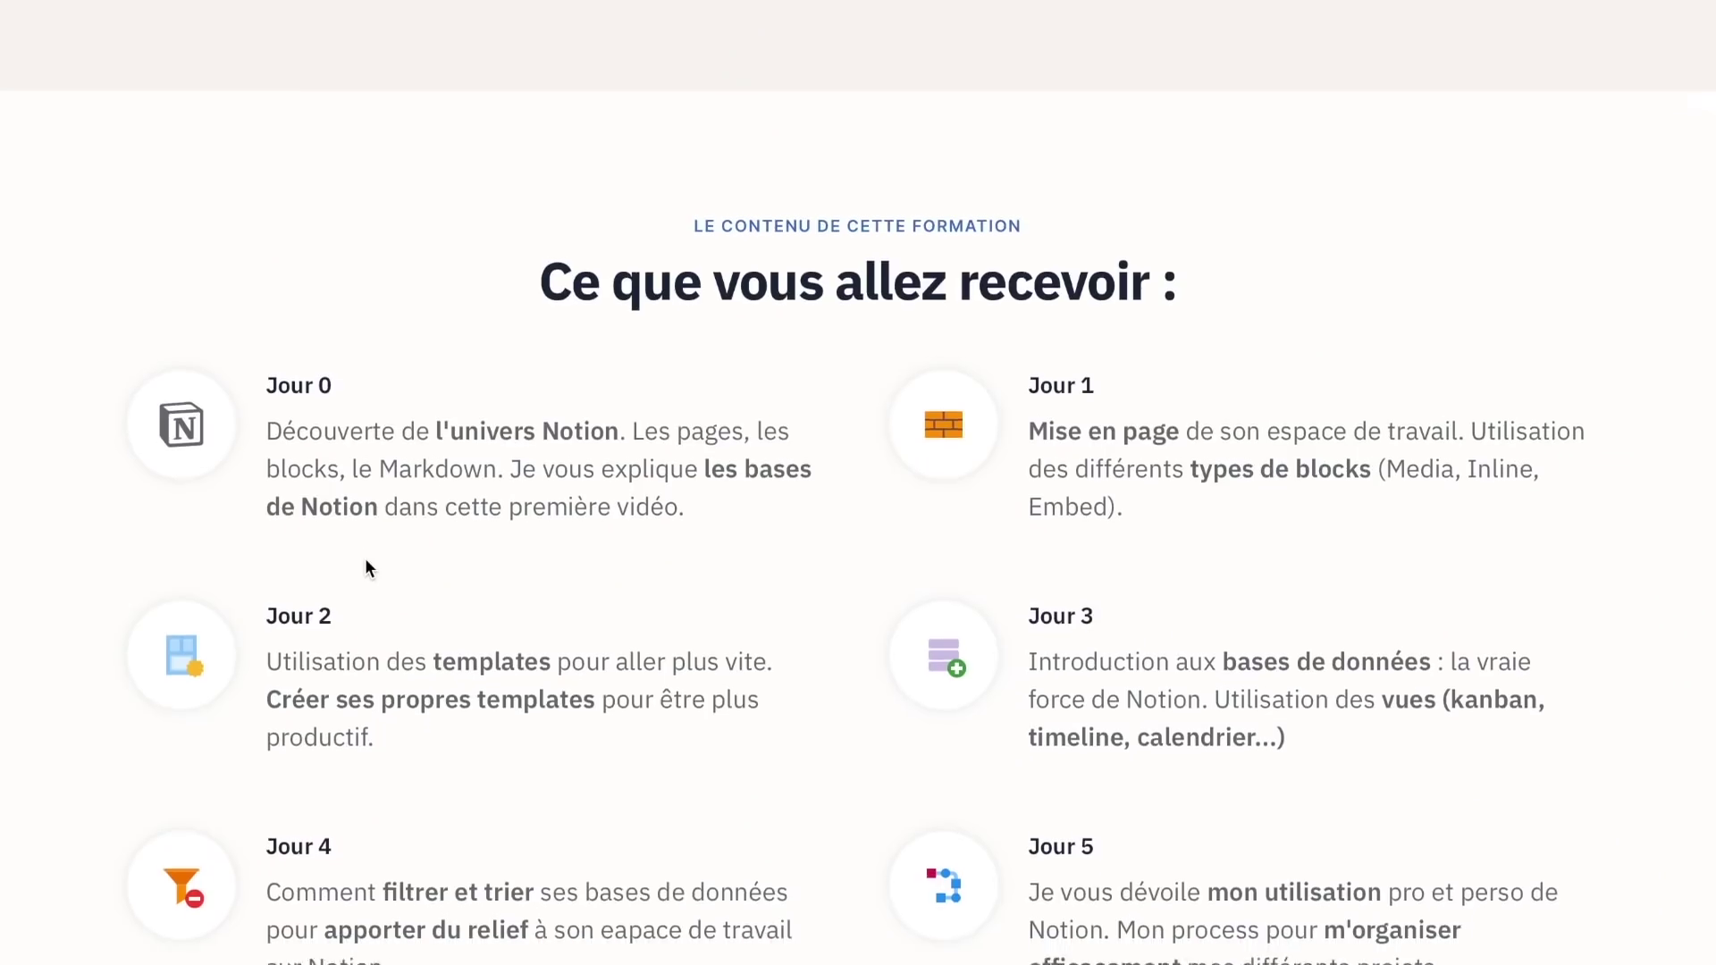
- Read the Jour 0 to Jour 5 contents of the free Notion course on its landing page
scroll(366, 564, "down", 2)
scroll(365, 558, "down", 5)
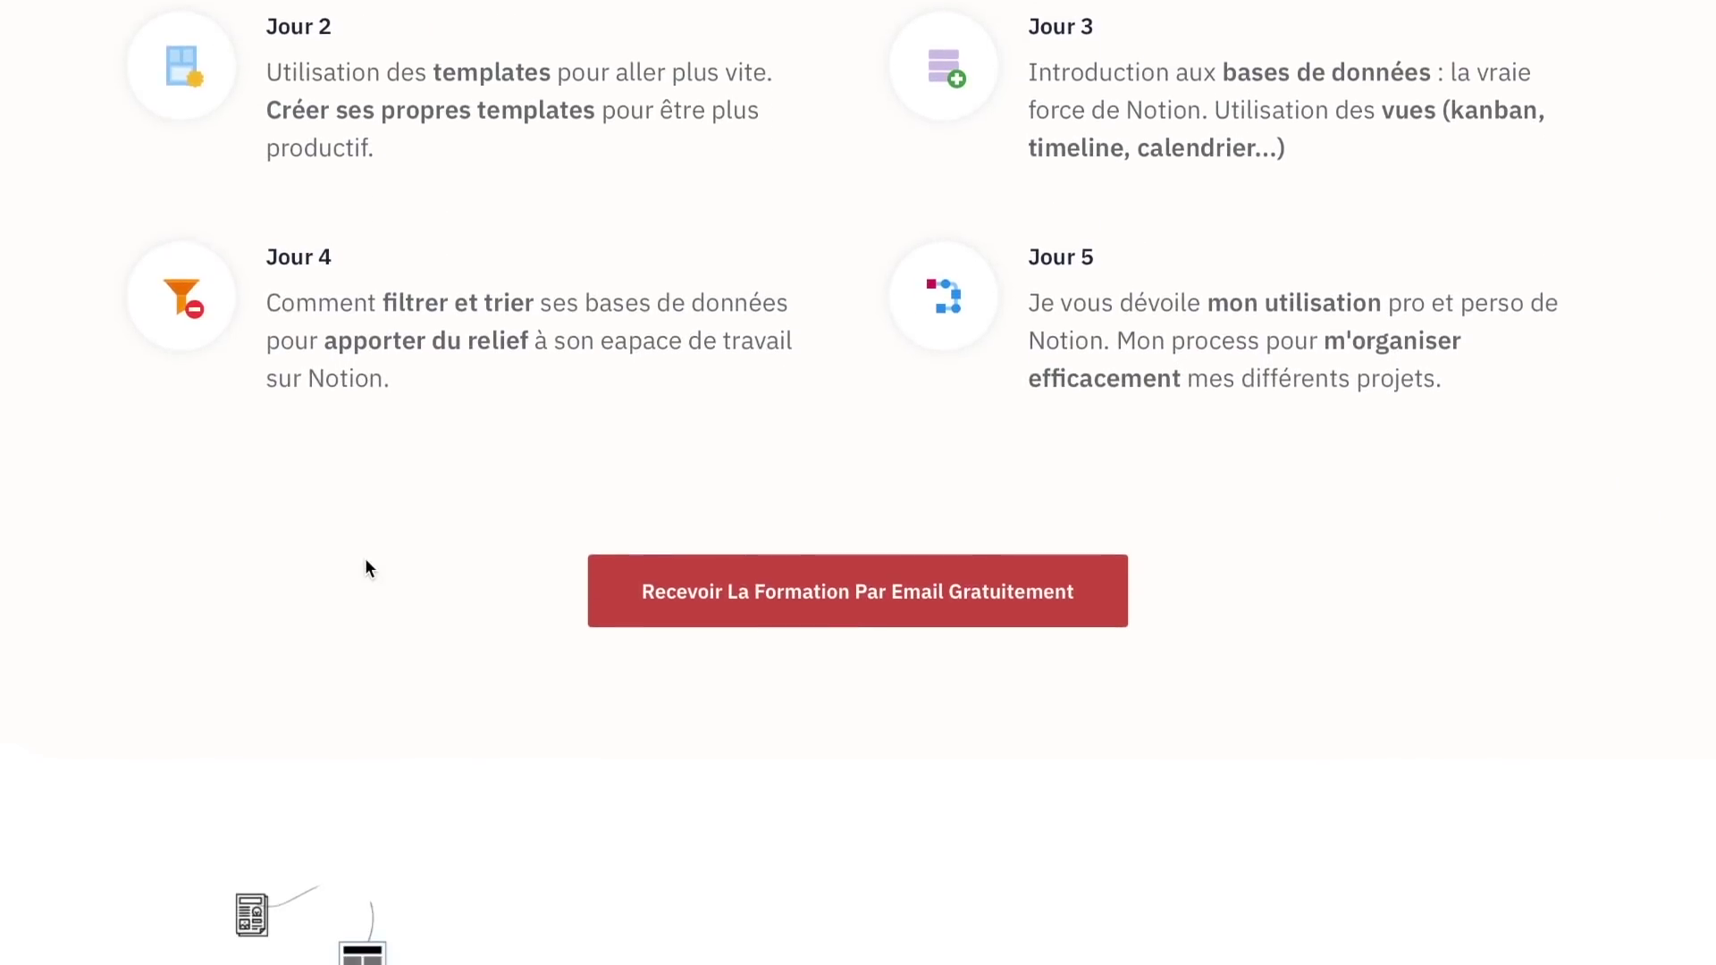
scroll(364, 558, "down", 6)
scroll(365, 558, "down", 1)
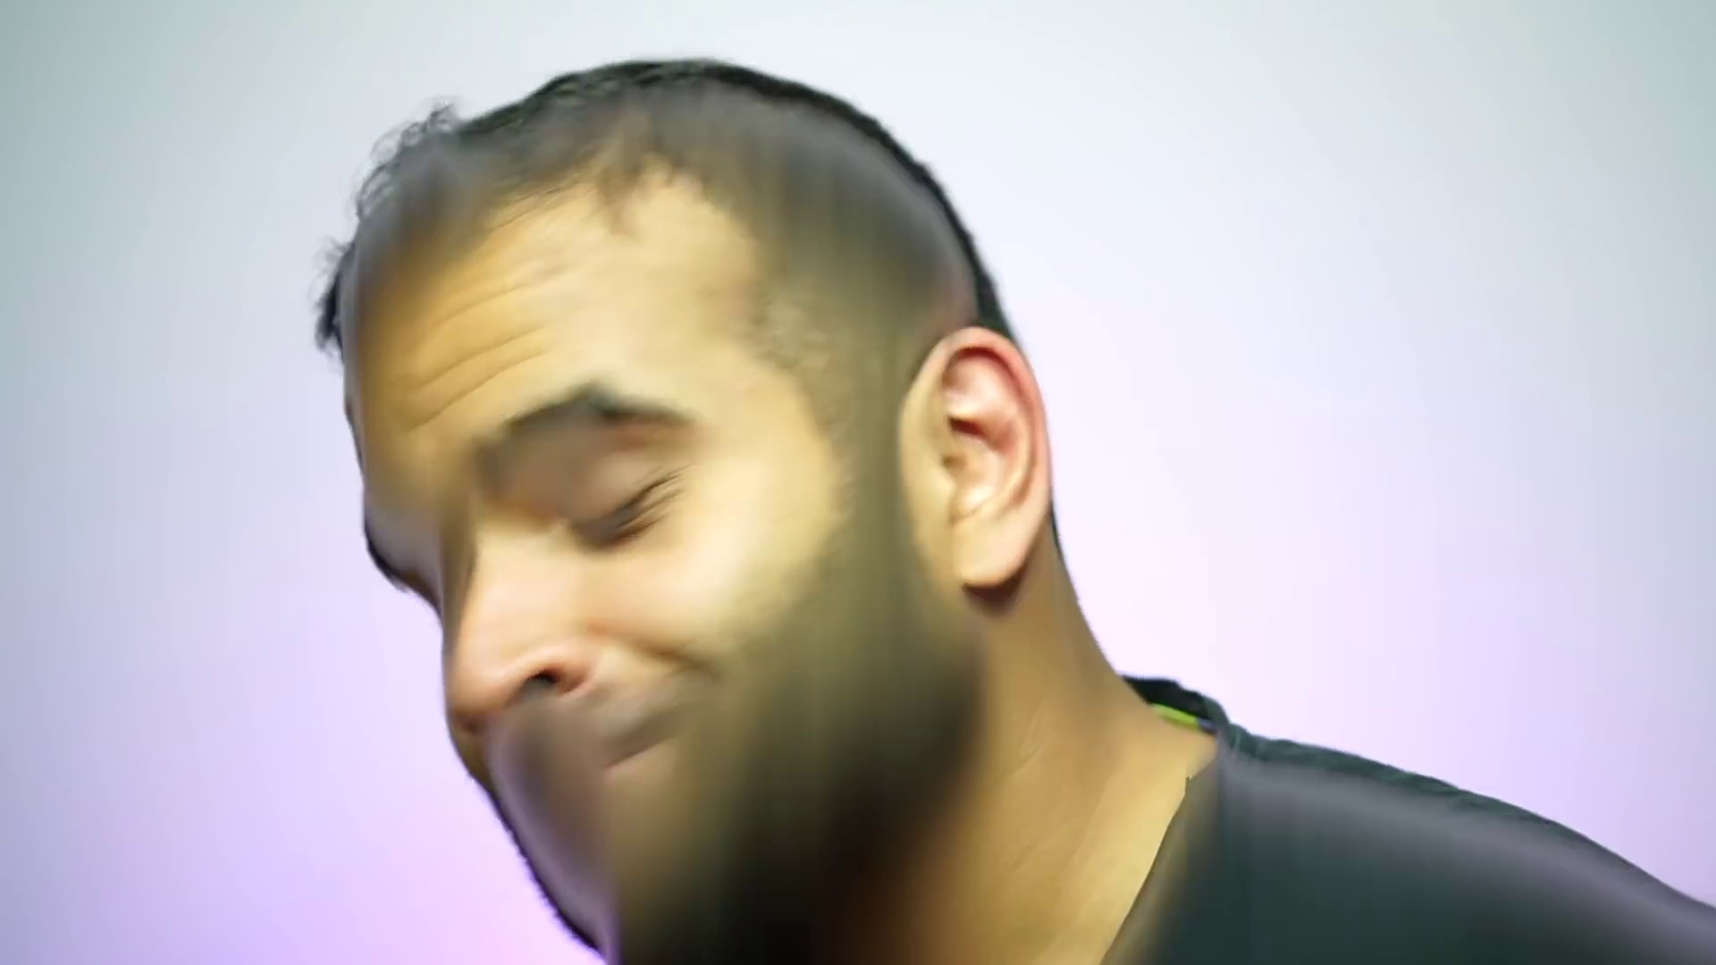